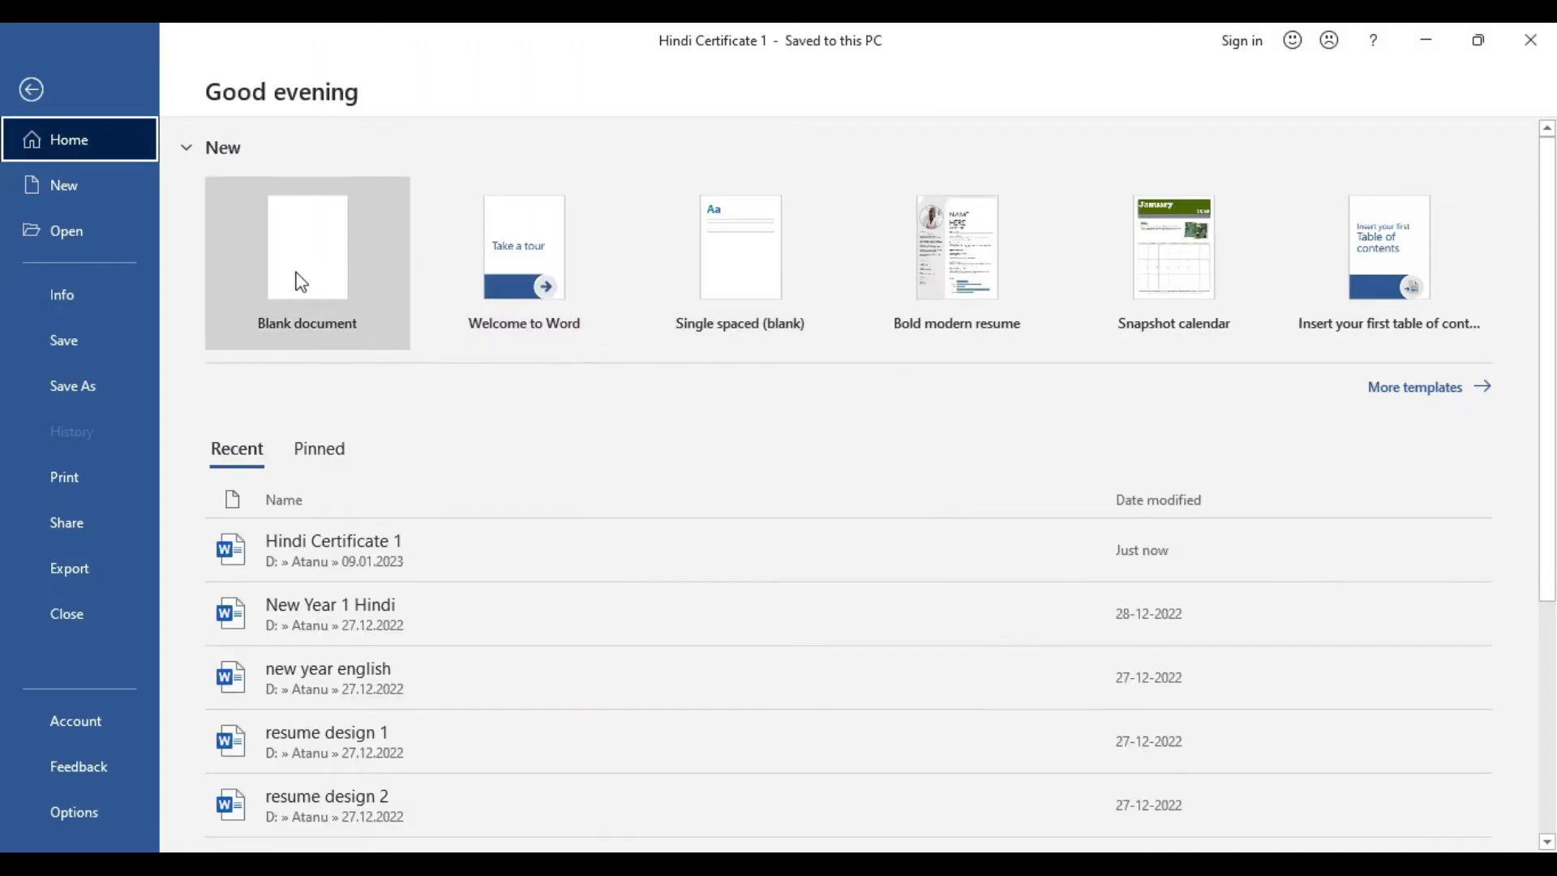
Step: Start a blank document and make the page landscape with all four margins at 0
left_click(299, 279)
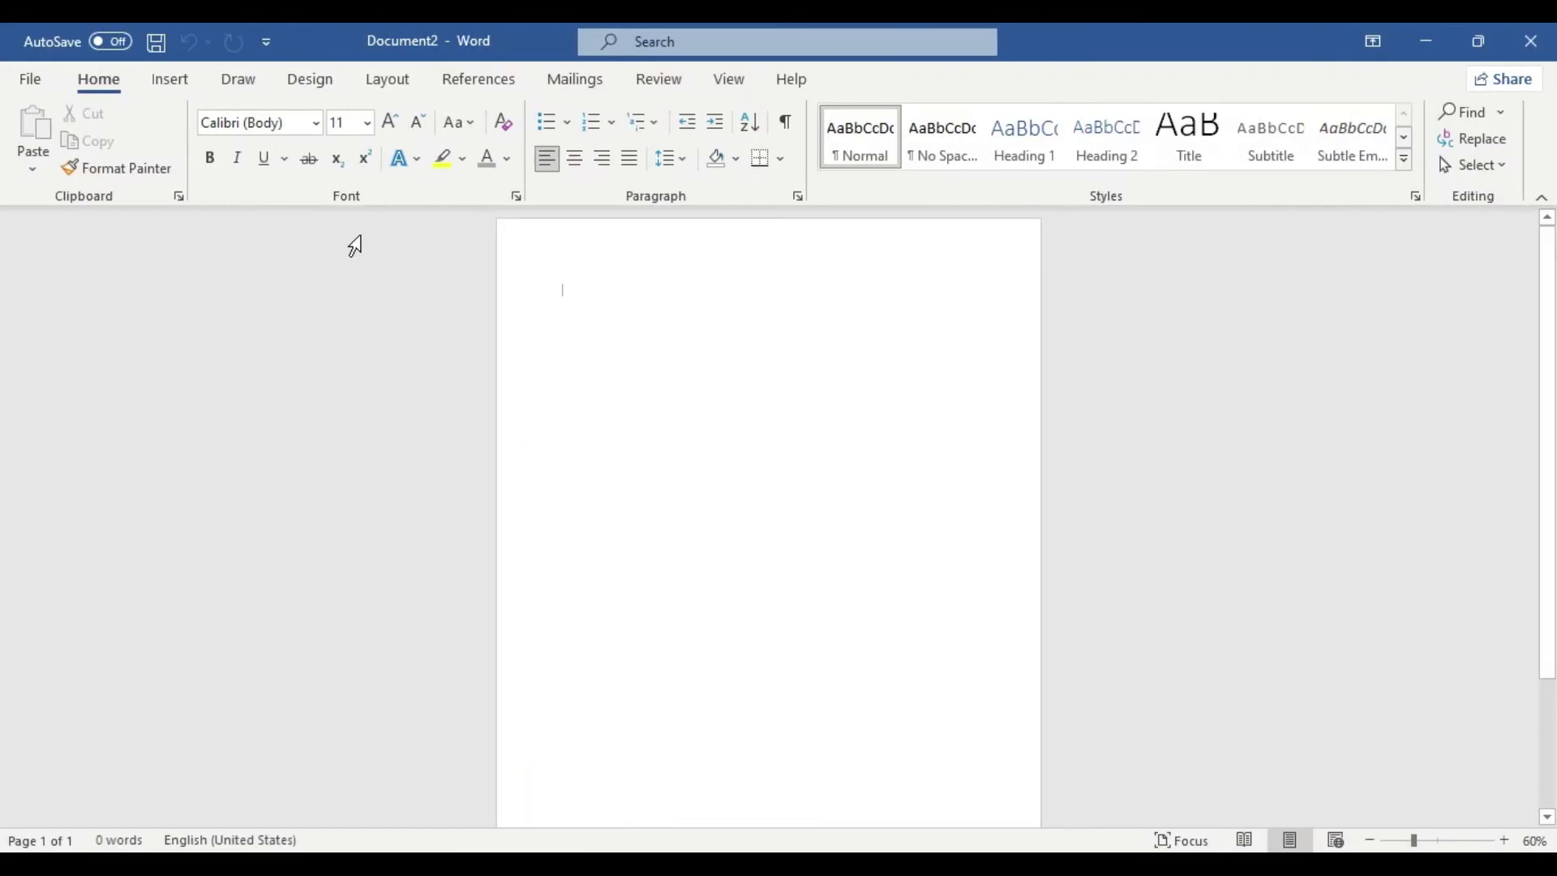
left_click(384, 83)
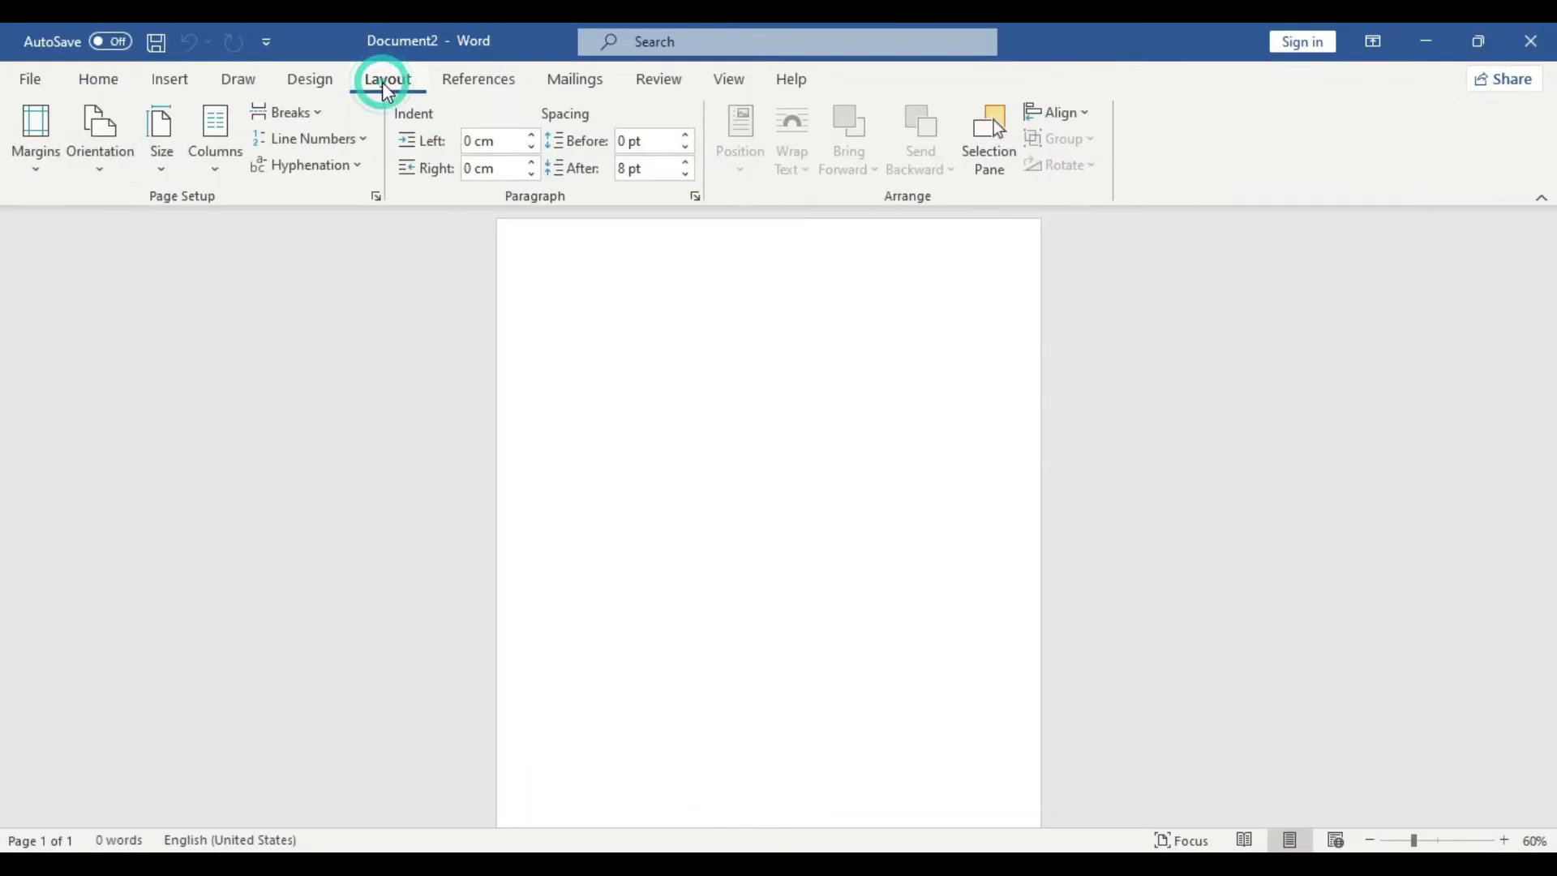
left_click(34, 163)
left_click(104, 689)
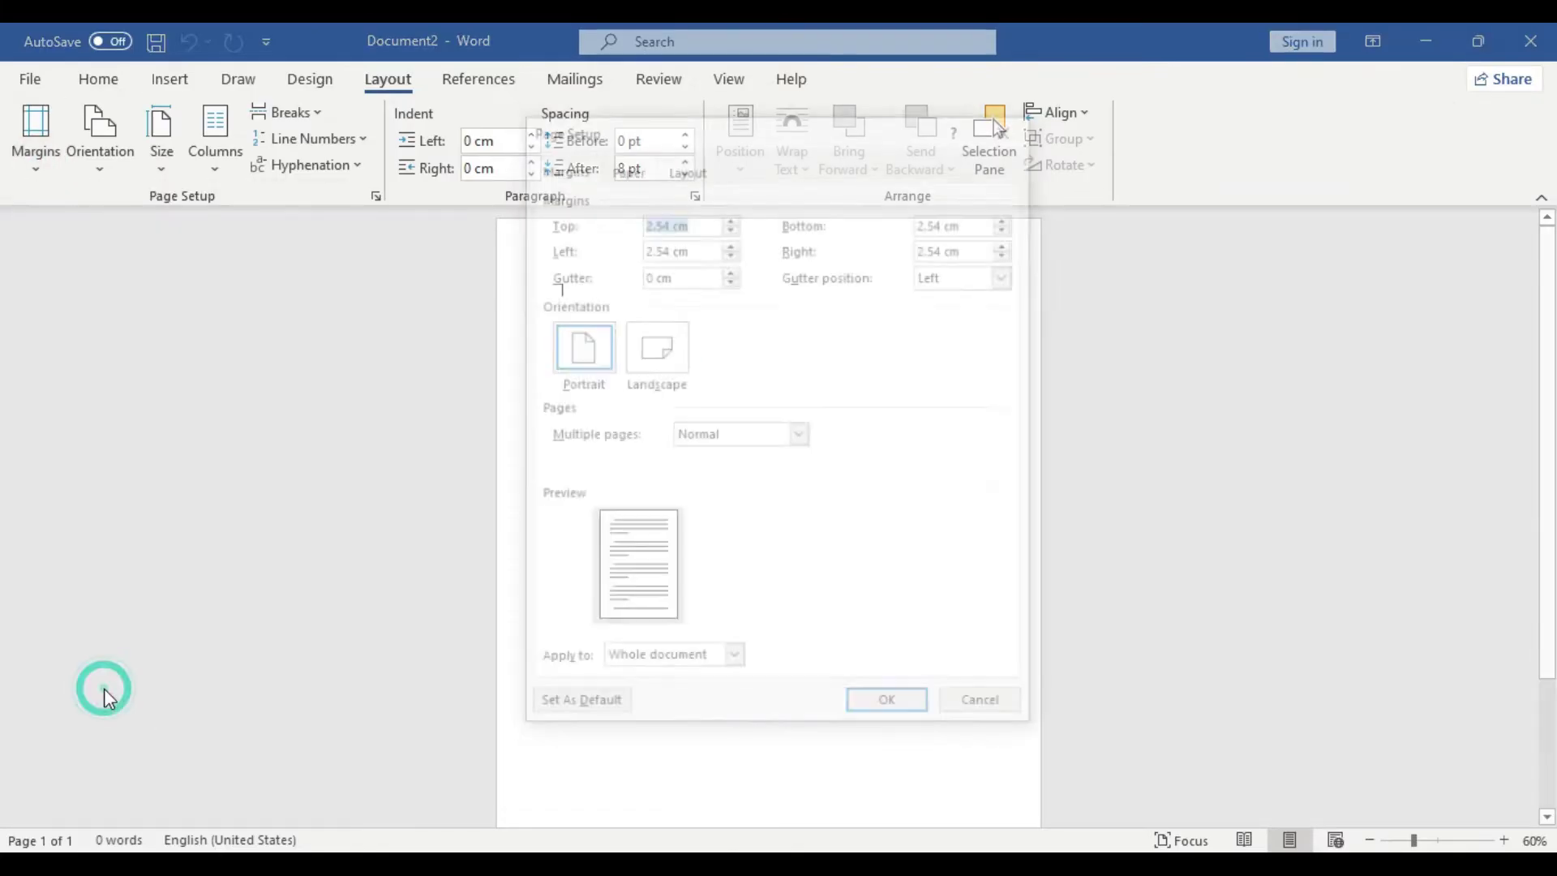
type("0")
left_click(706, 245)
type("0")
left_click(966, 220)
type("0")
key("Tab")
type("0")
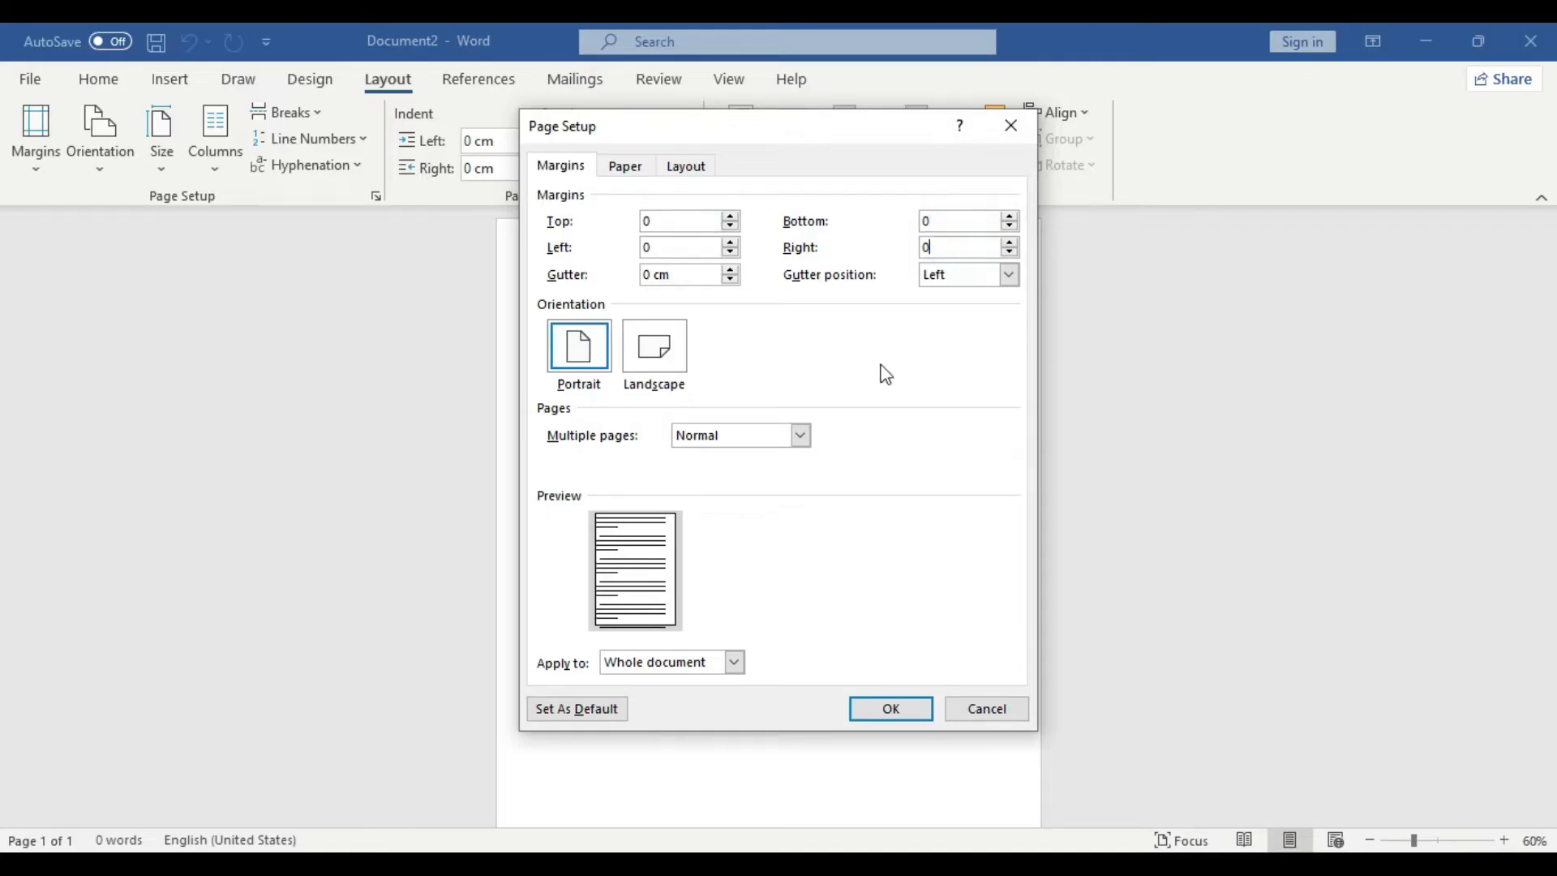
left_click(653, 348)
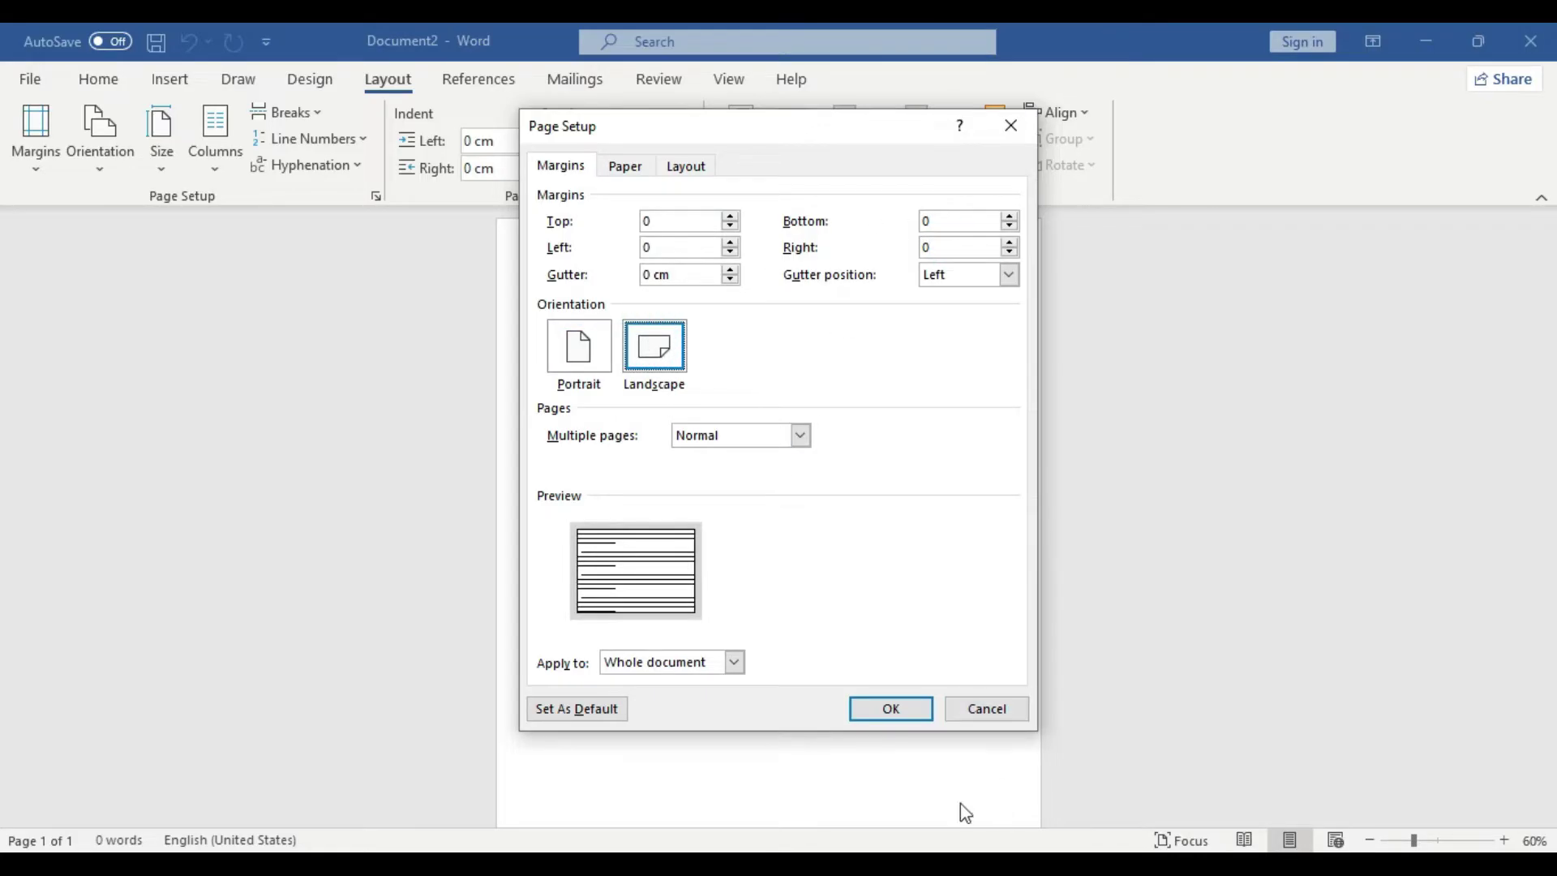
left_click(888, 710)
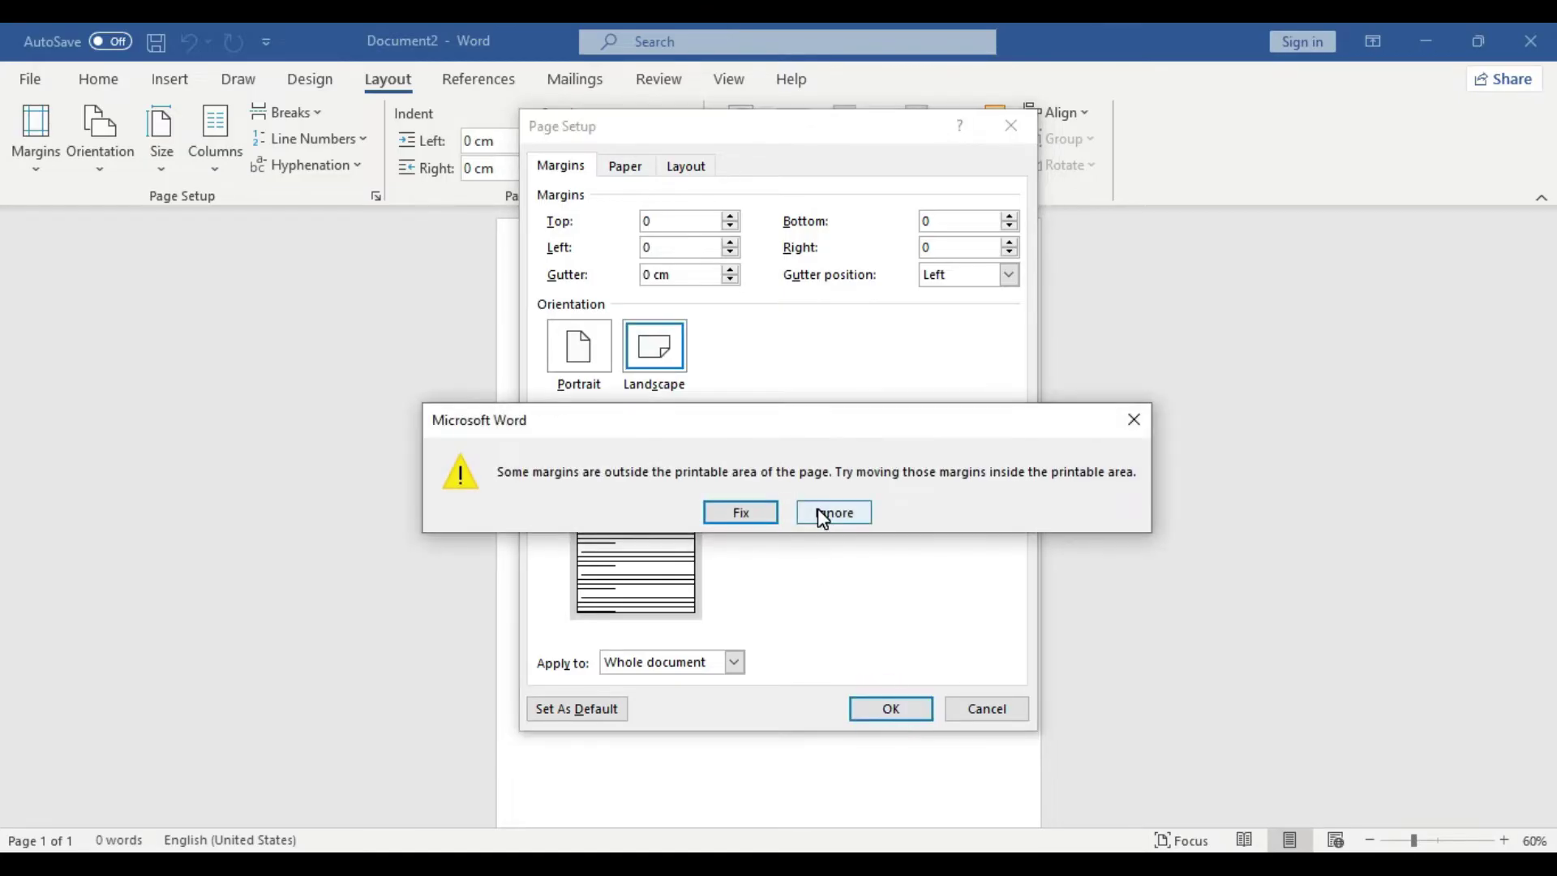
left_click(822, 513)
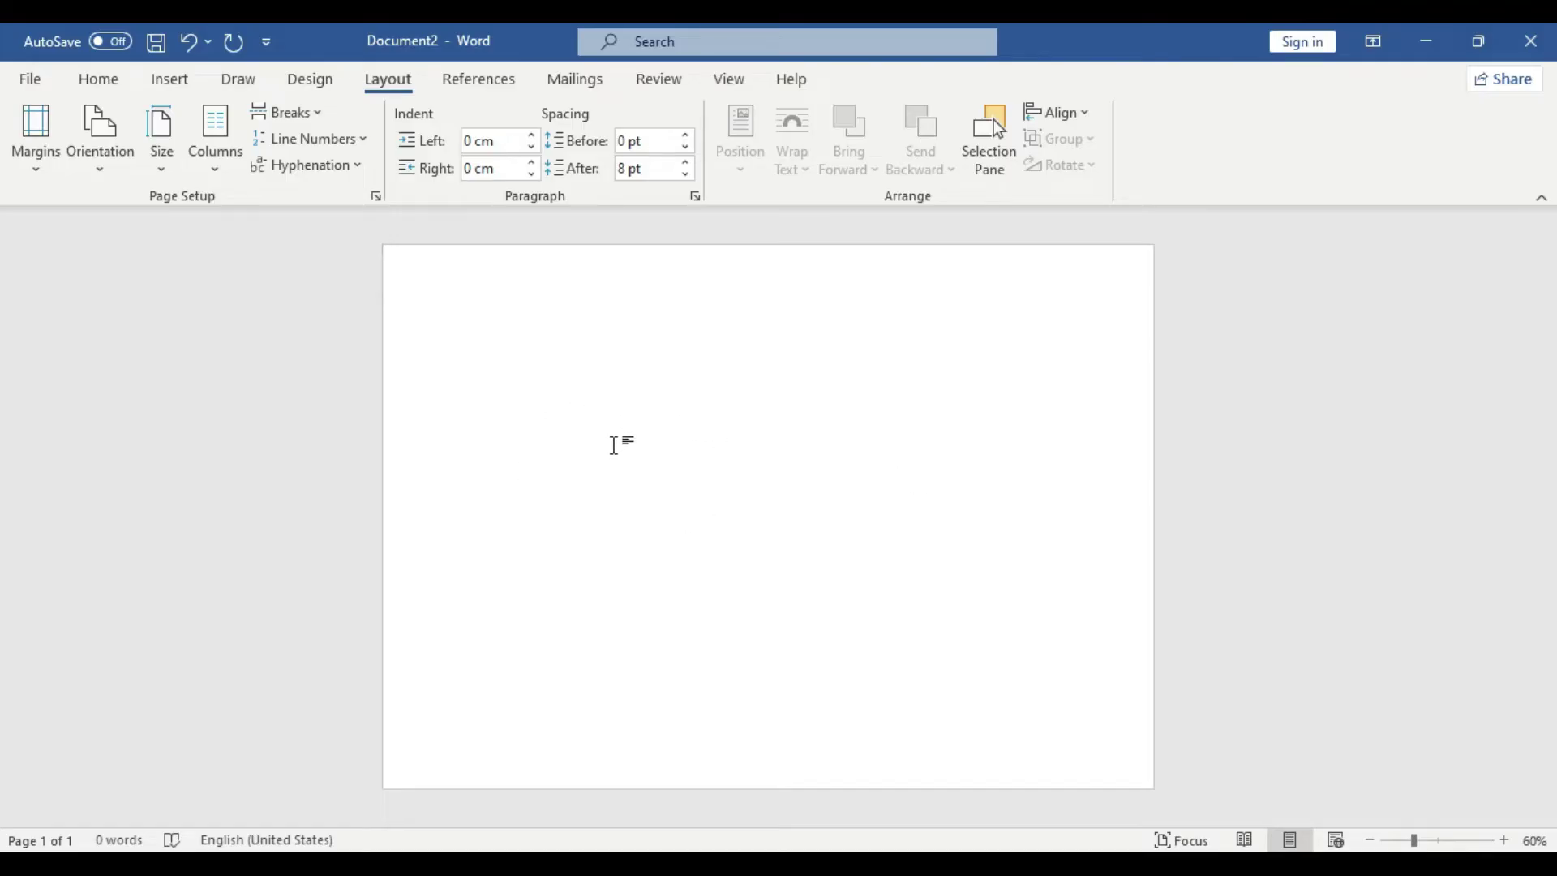
Step: Draw a large pentagon across the lower part of the page
left_click(169, 79)
left_click(304, 114)
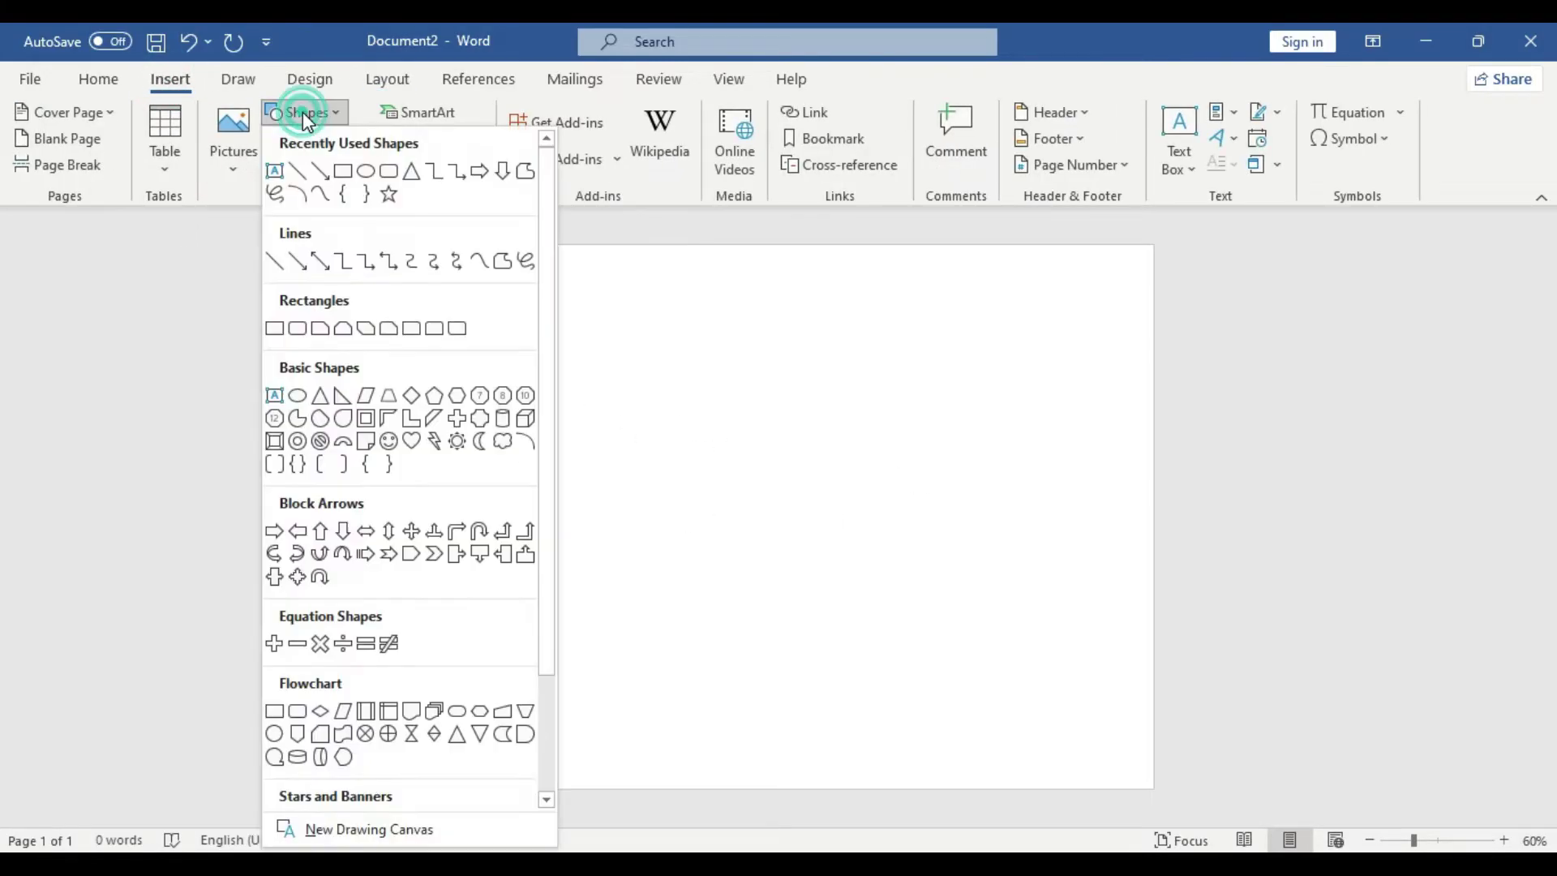
left_click(435, 398)
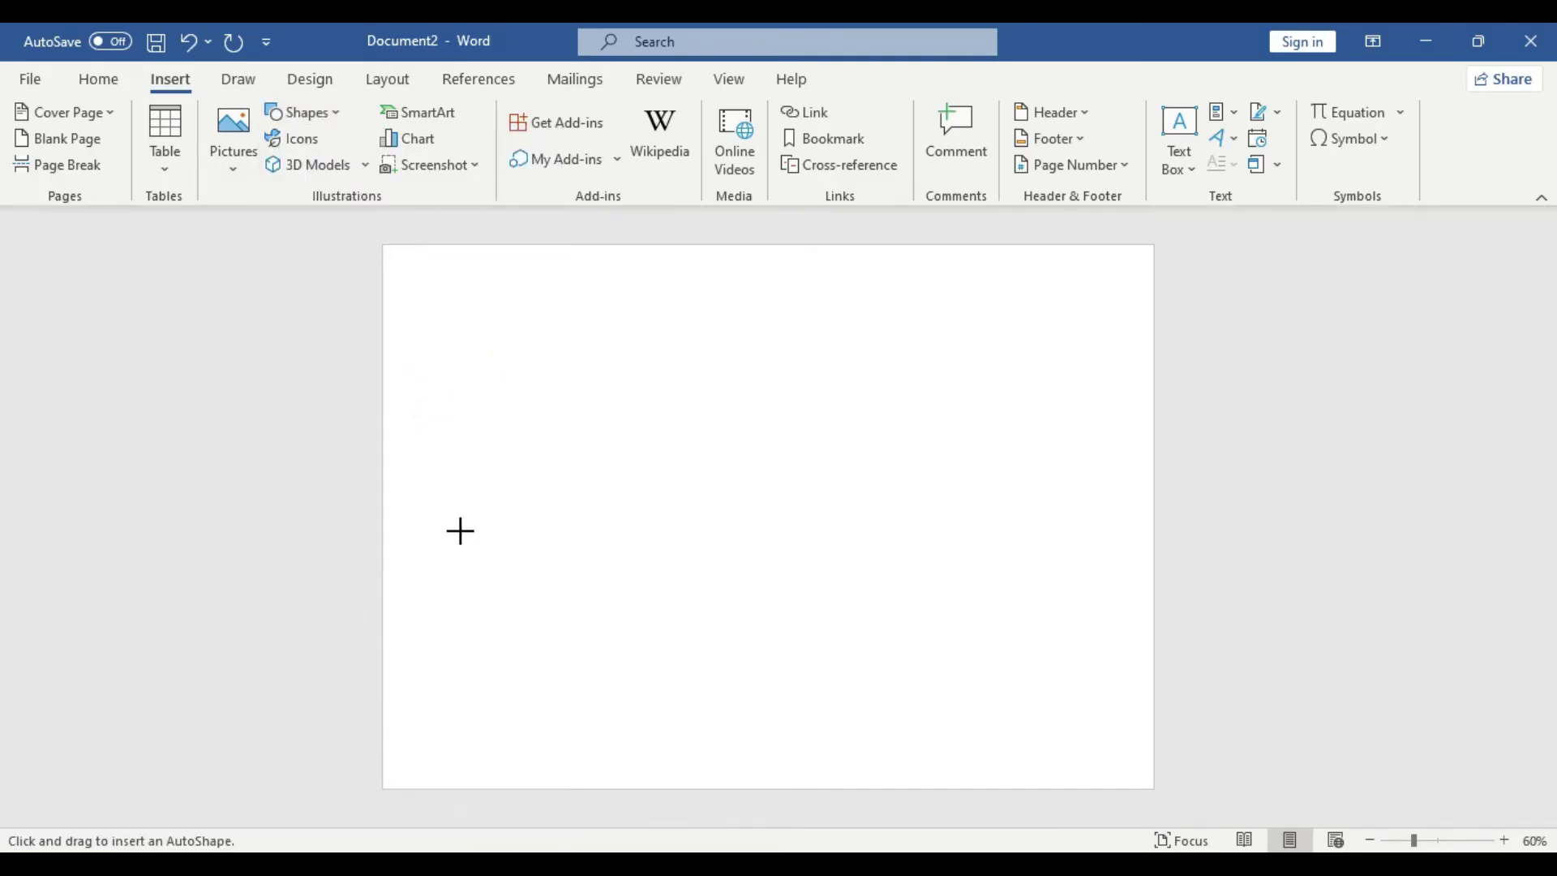
left_click_drag(431, 388, 1042, 739)
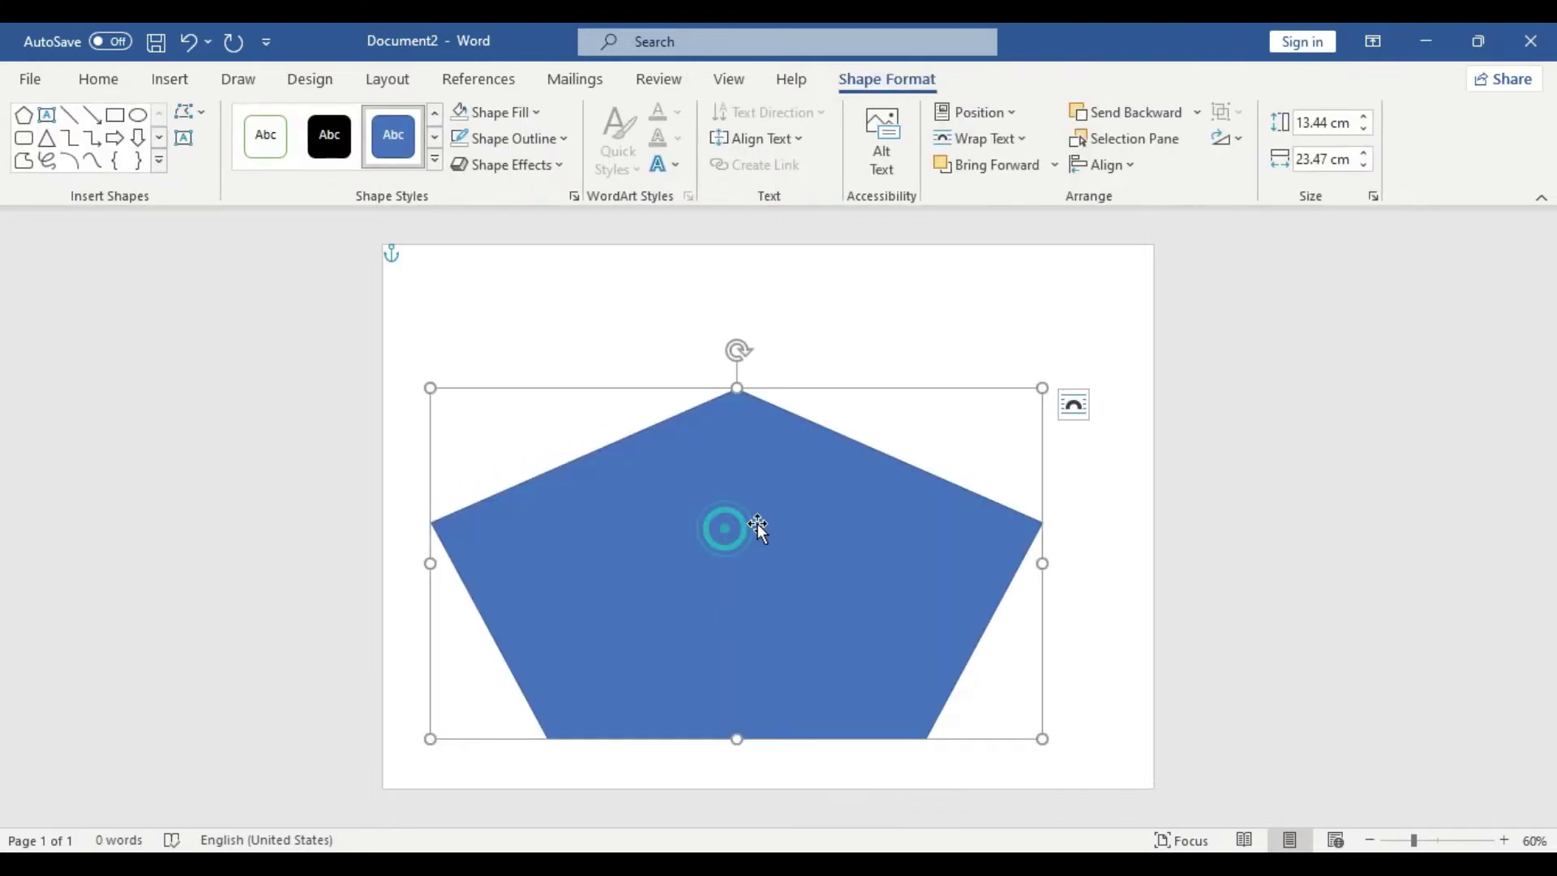
Step: Edit the pentagon's points, pulling its corners to the page edges and raising the peak
left_click(196, 114)
left_click(232, 180)
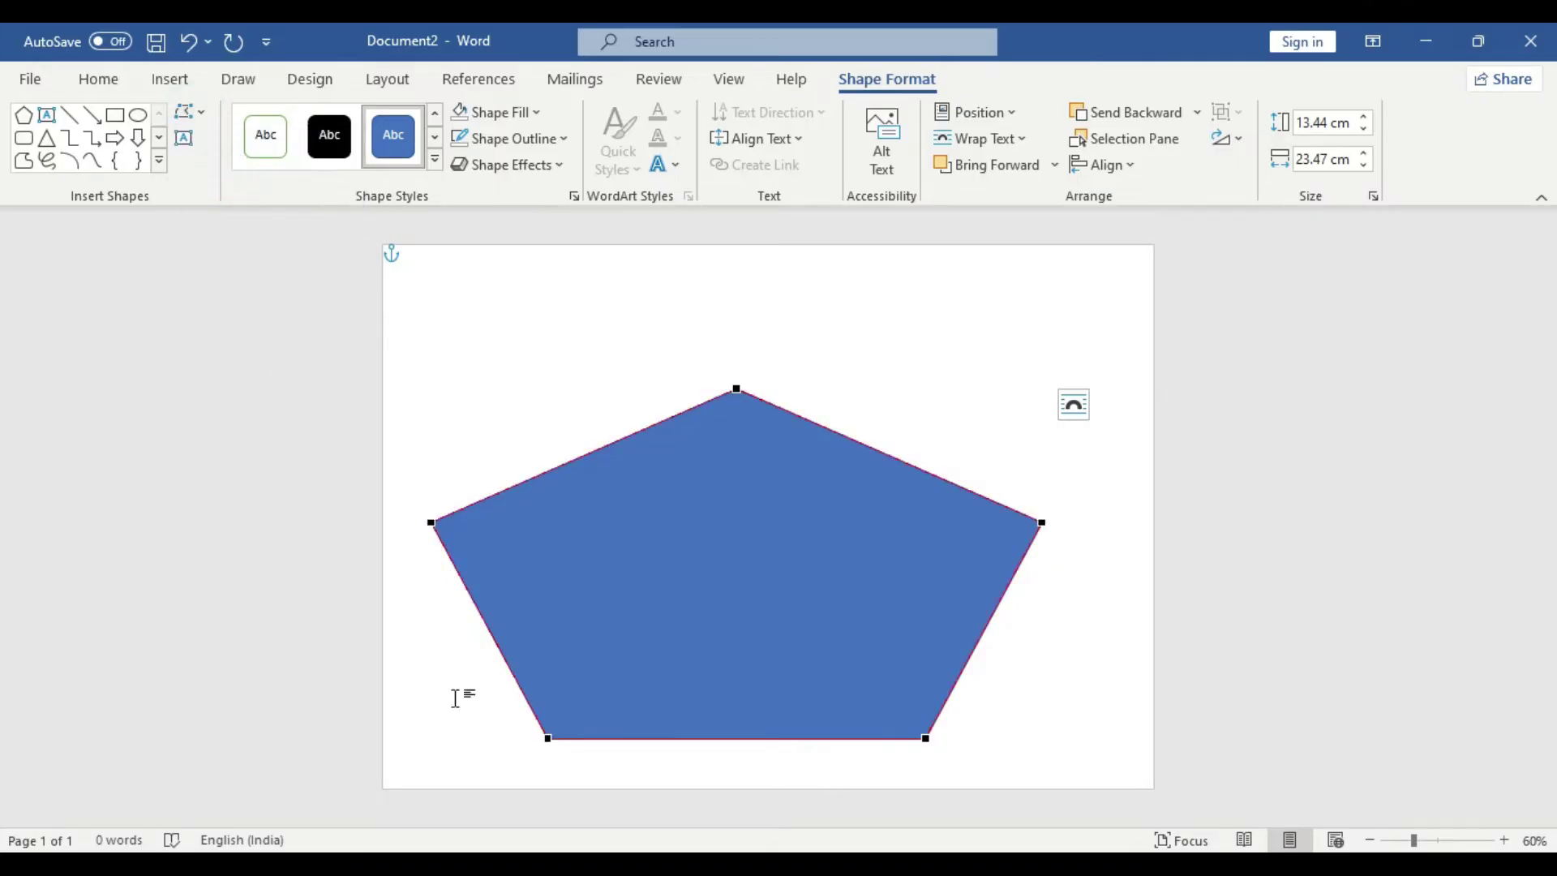
left_click_drag(434, 521, 385, 536)
left_click_drag(547, 738, 384, 789)
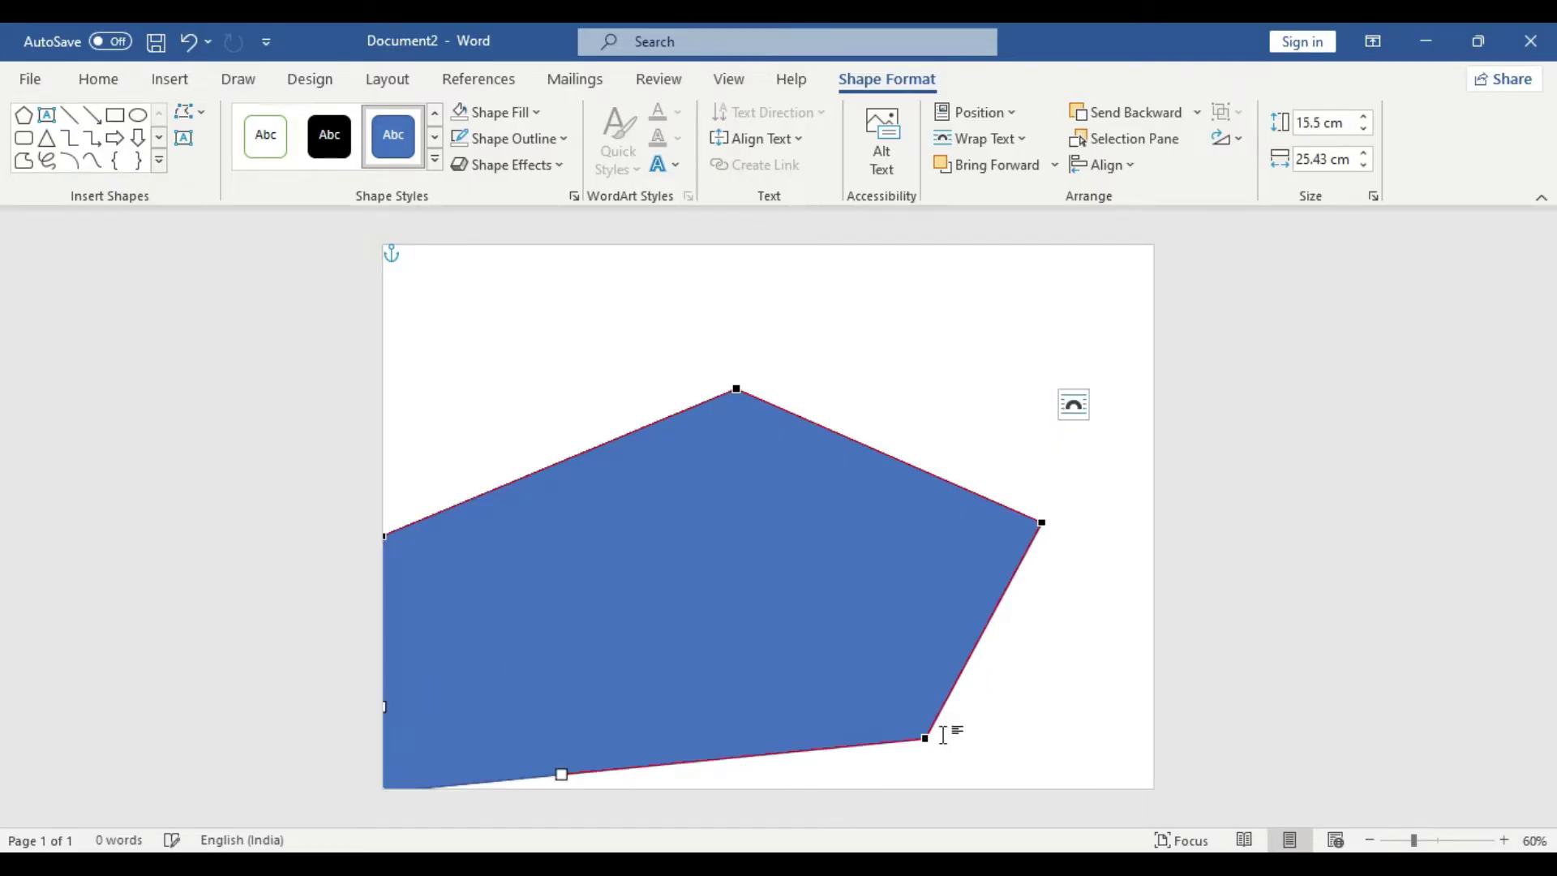
left_click_drag(923, 741, 1158, 795)
left_click_drag(1041, 523, 1153, 535)
left_click_drag(733, 389, 764, 306)
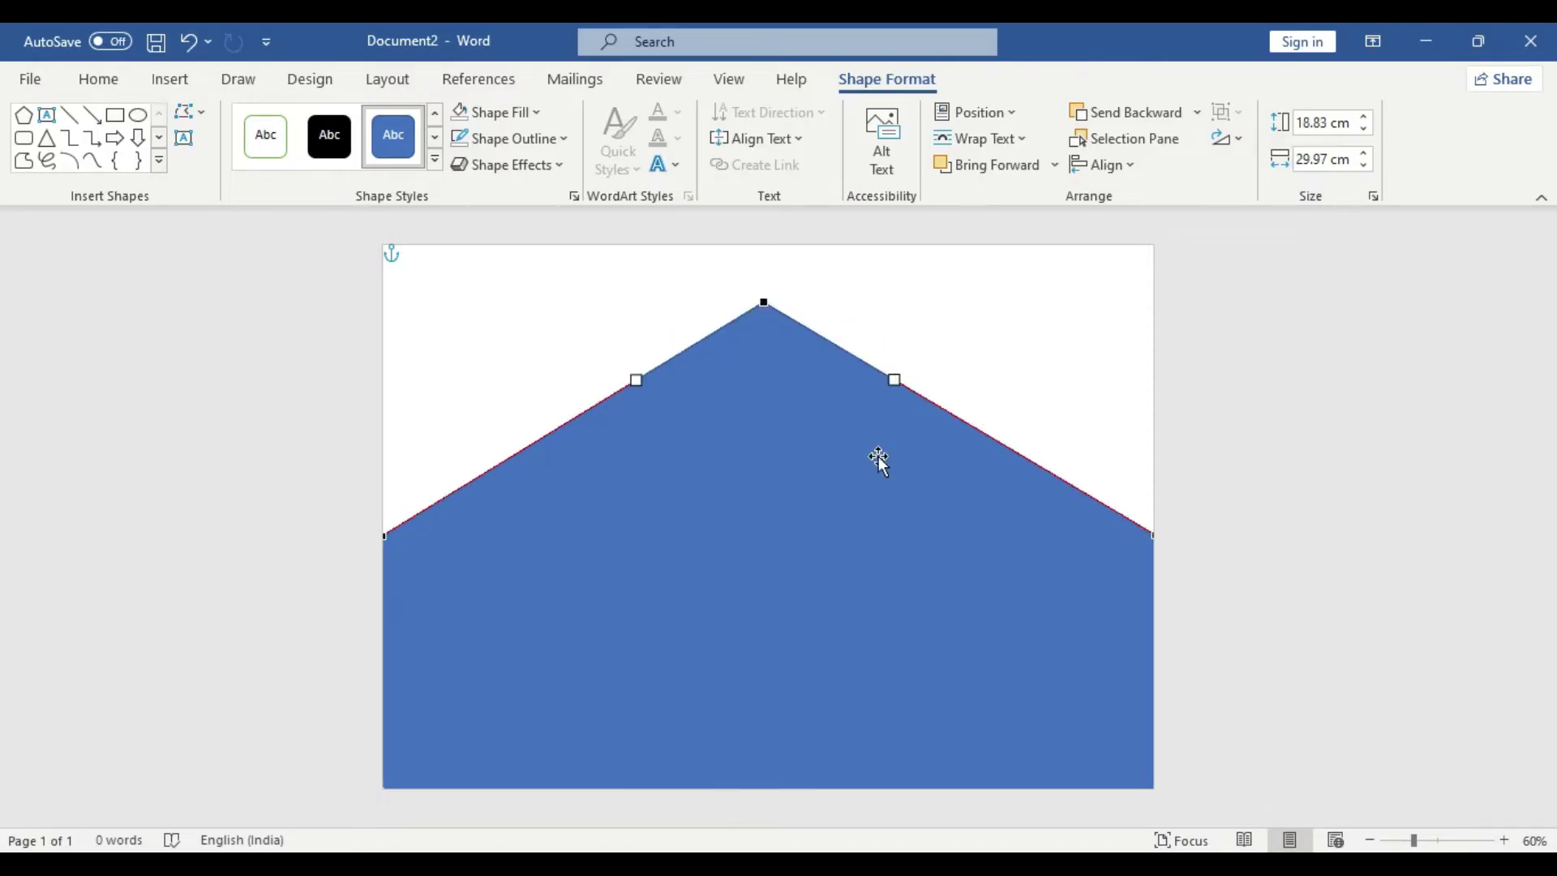
left_click(424, 310)
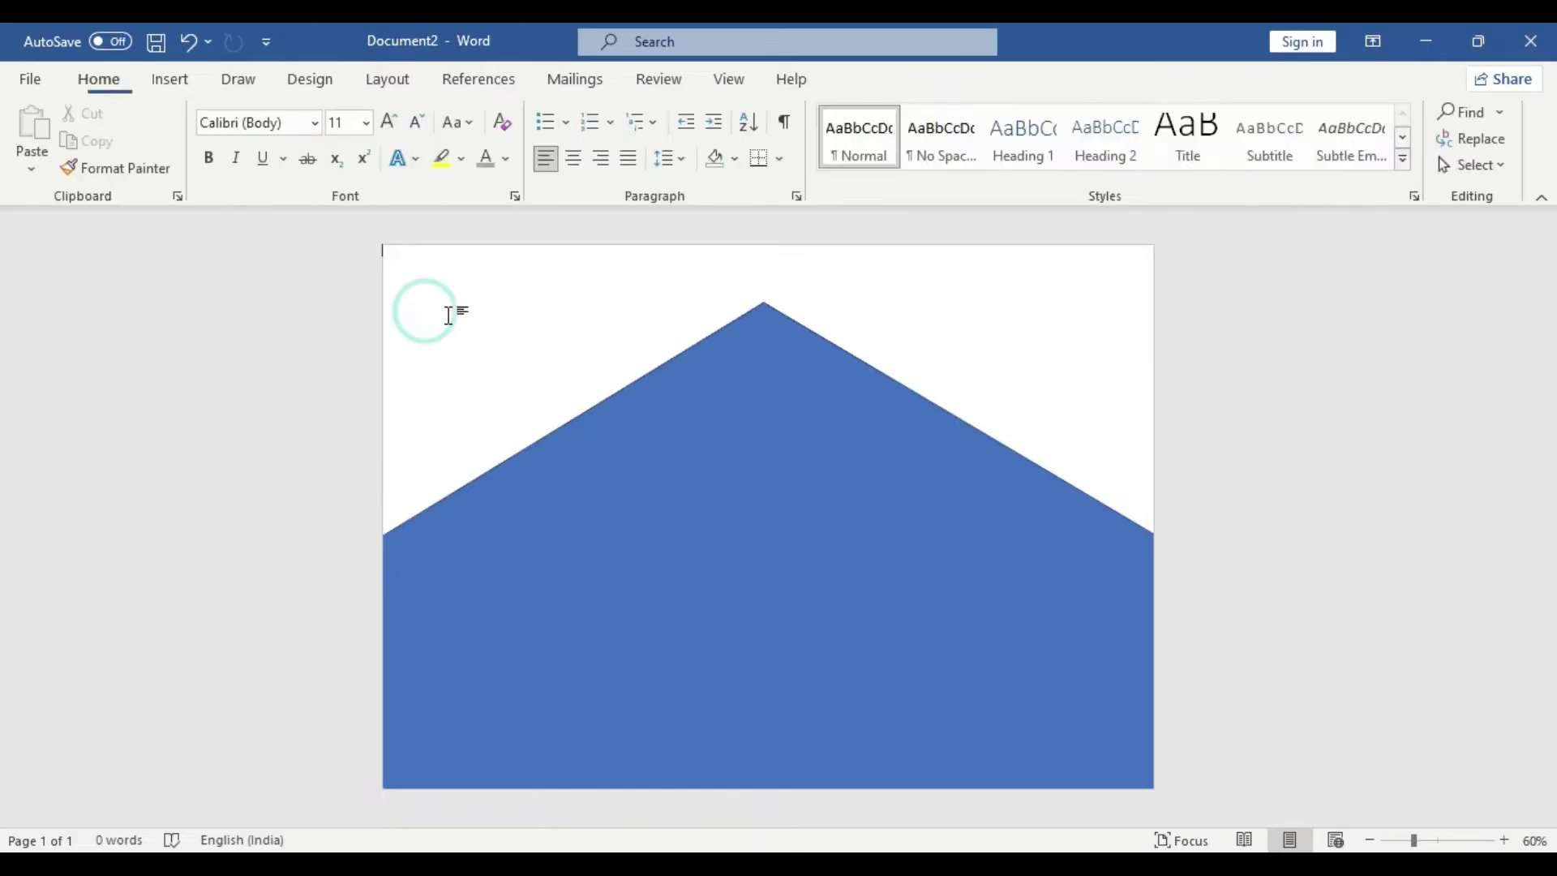
Step: Draw a grey rectangle over the top of the page and send it to back
left_click(172, 84)
left_click(305, 118)
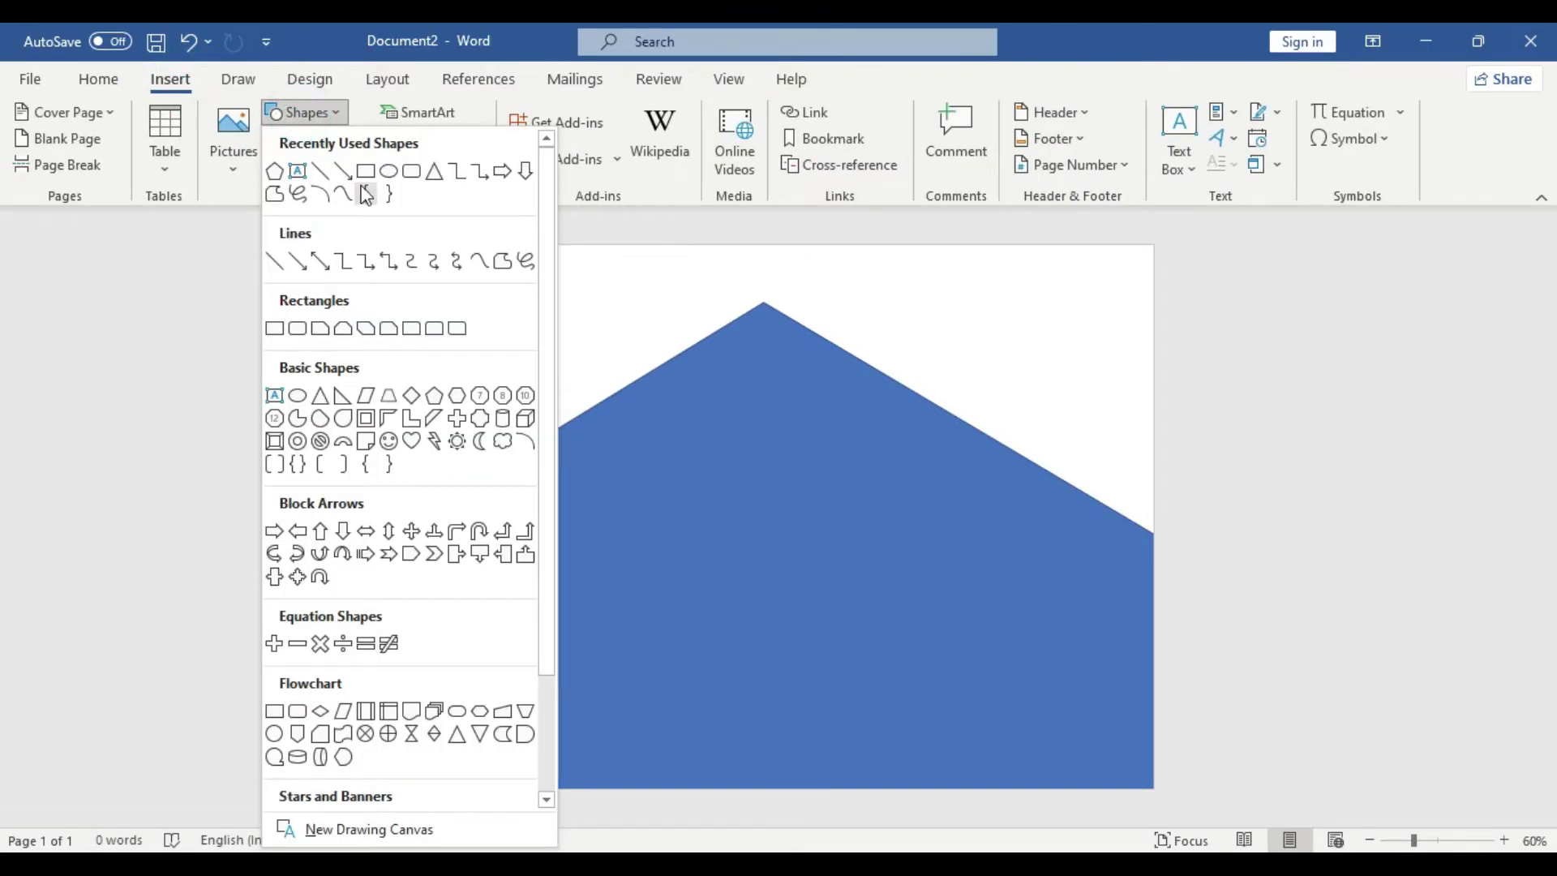
left_click(368, 167)
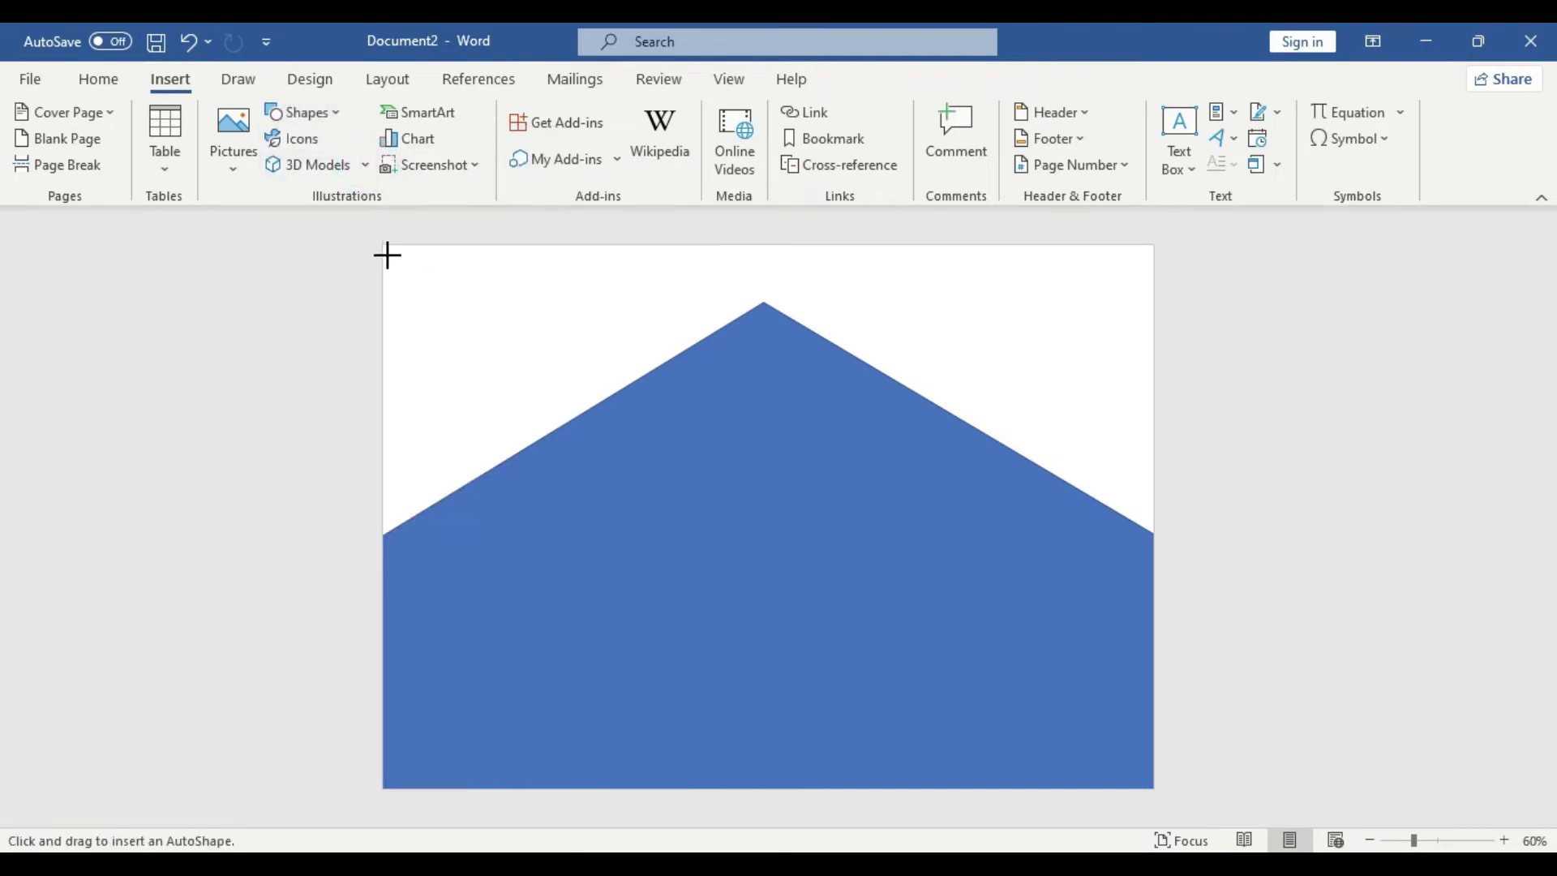
mouse_move(384, 245)
left_mouse_down()
mouse_move(592, 520)
mouse_move(1043, 671)
mouse_move(1133, 674)
mouse_move(1158, 661)
mouse_move(1145, 592)
mouse_move(1176, 592)
mouse_move(1179, 607)
left_mouse_up()
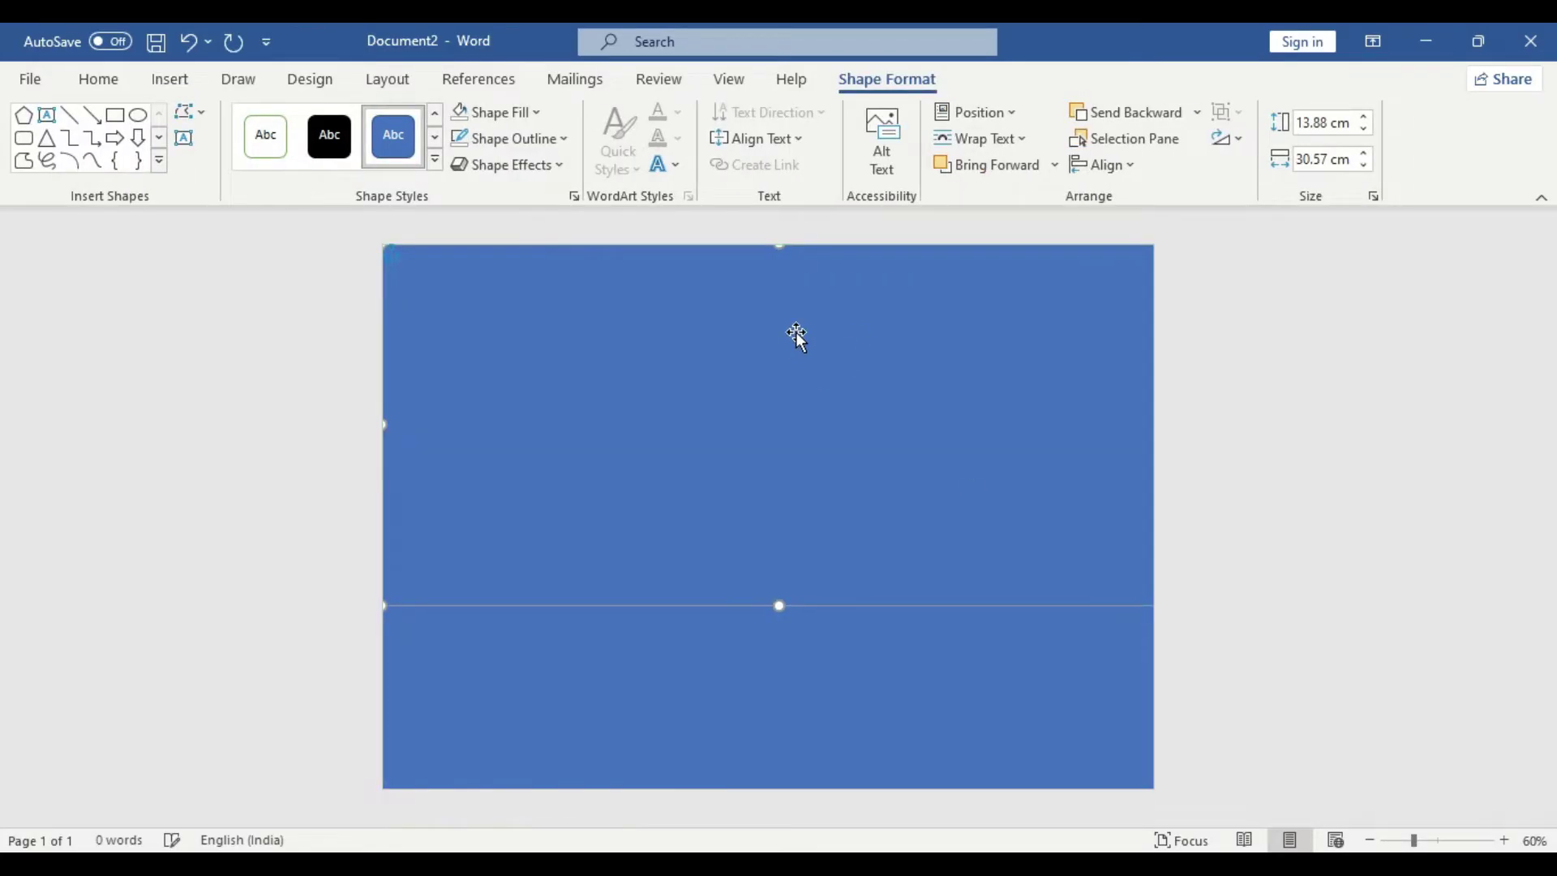
left_click(505, 114)
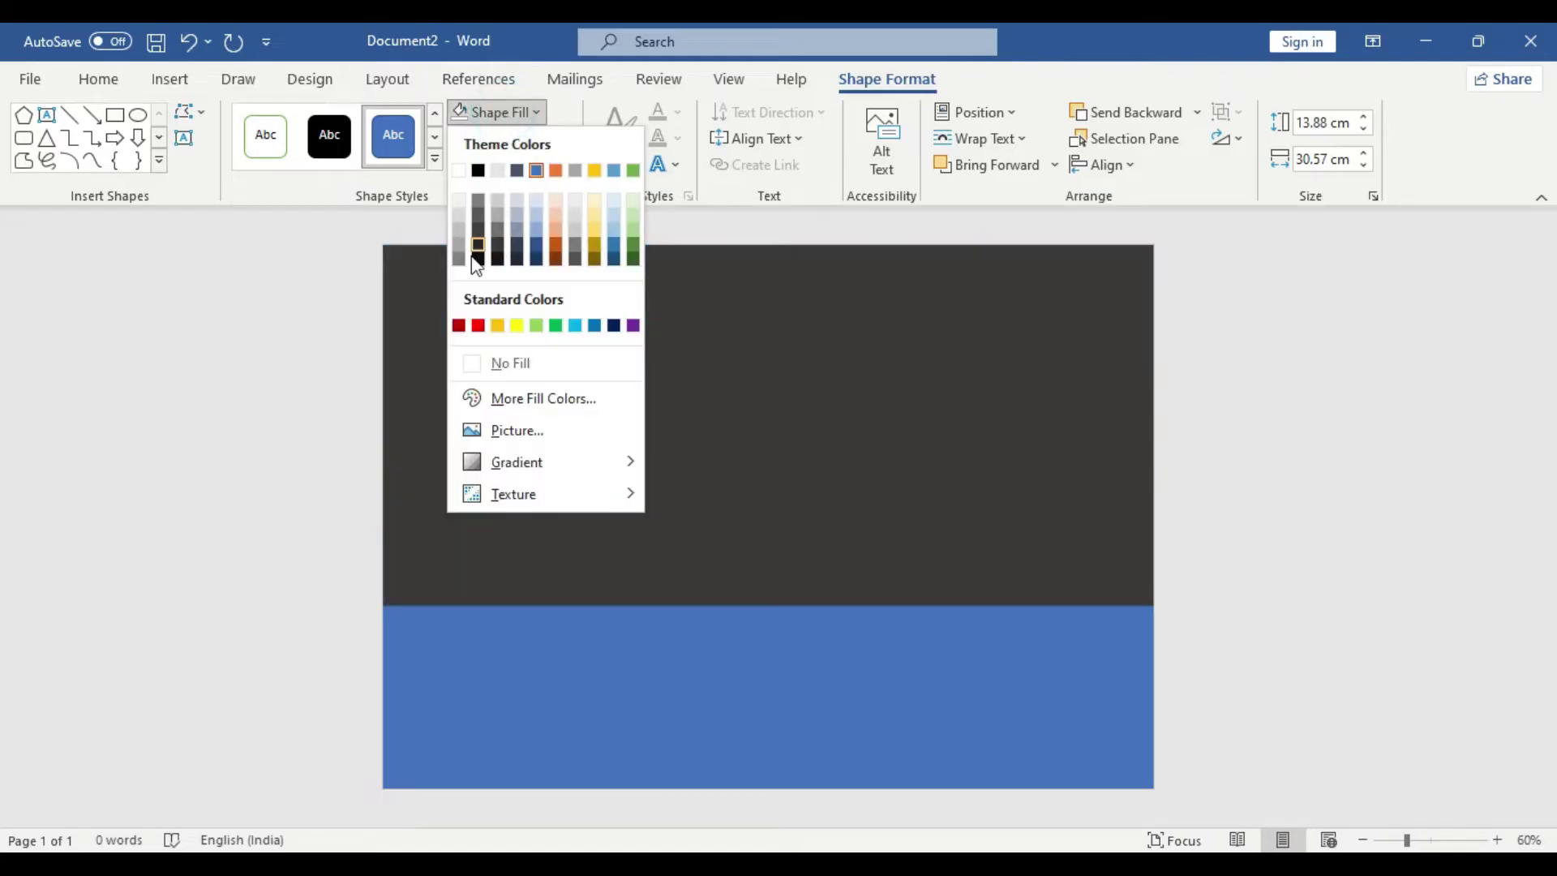
left_click(459, 246)
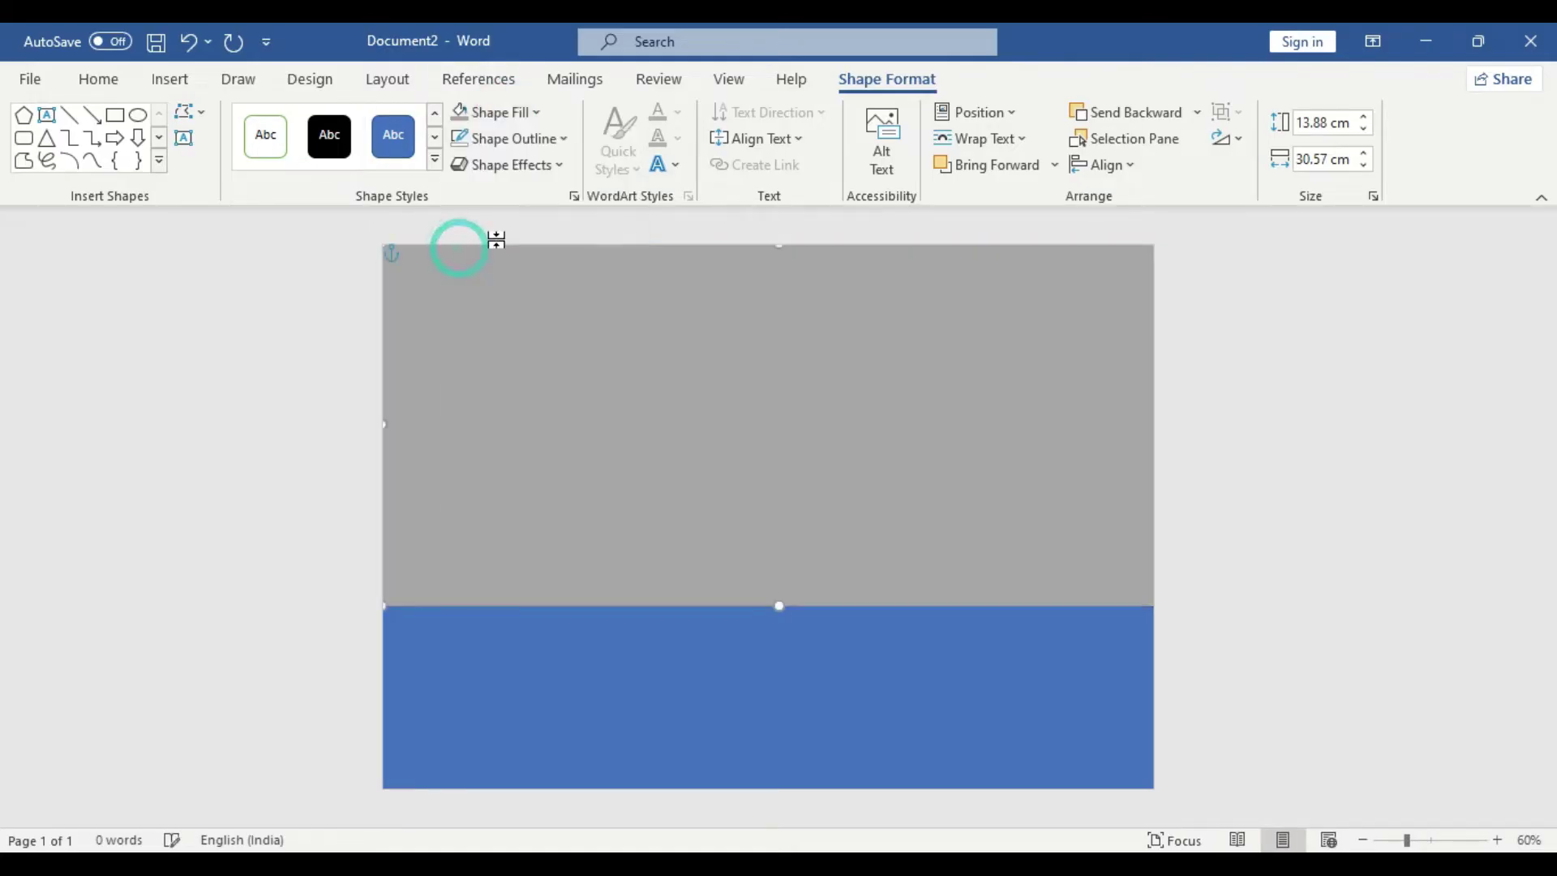
right_click(783, 333)
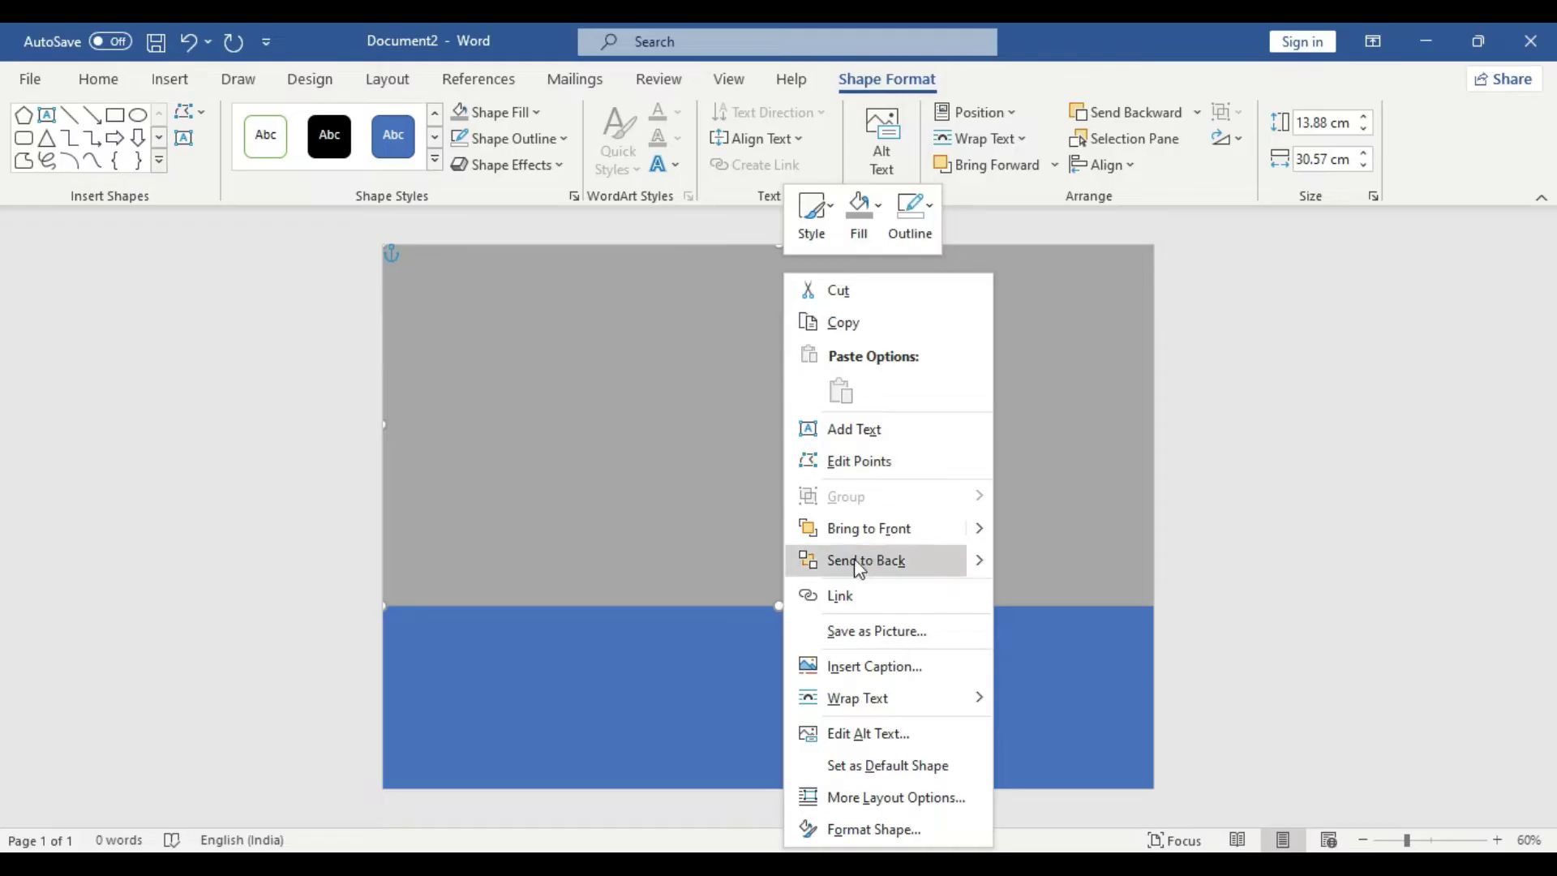
left_click(890, 563)
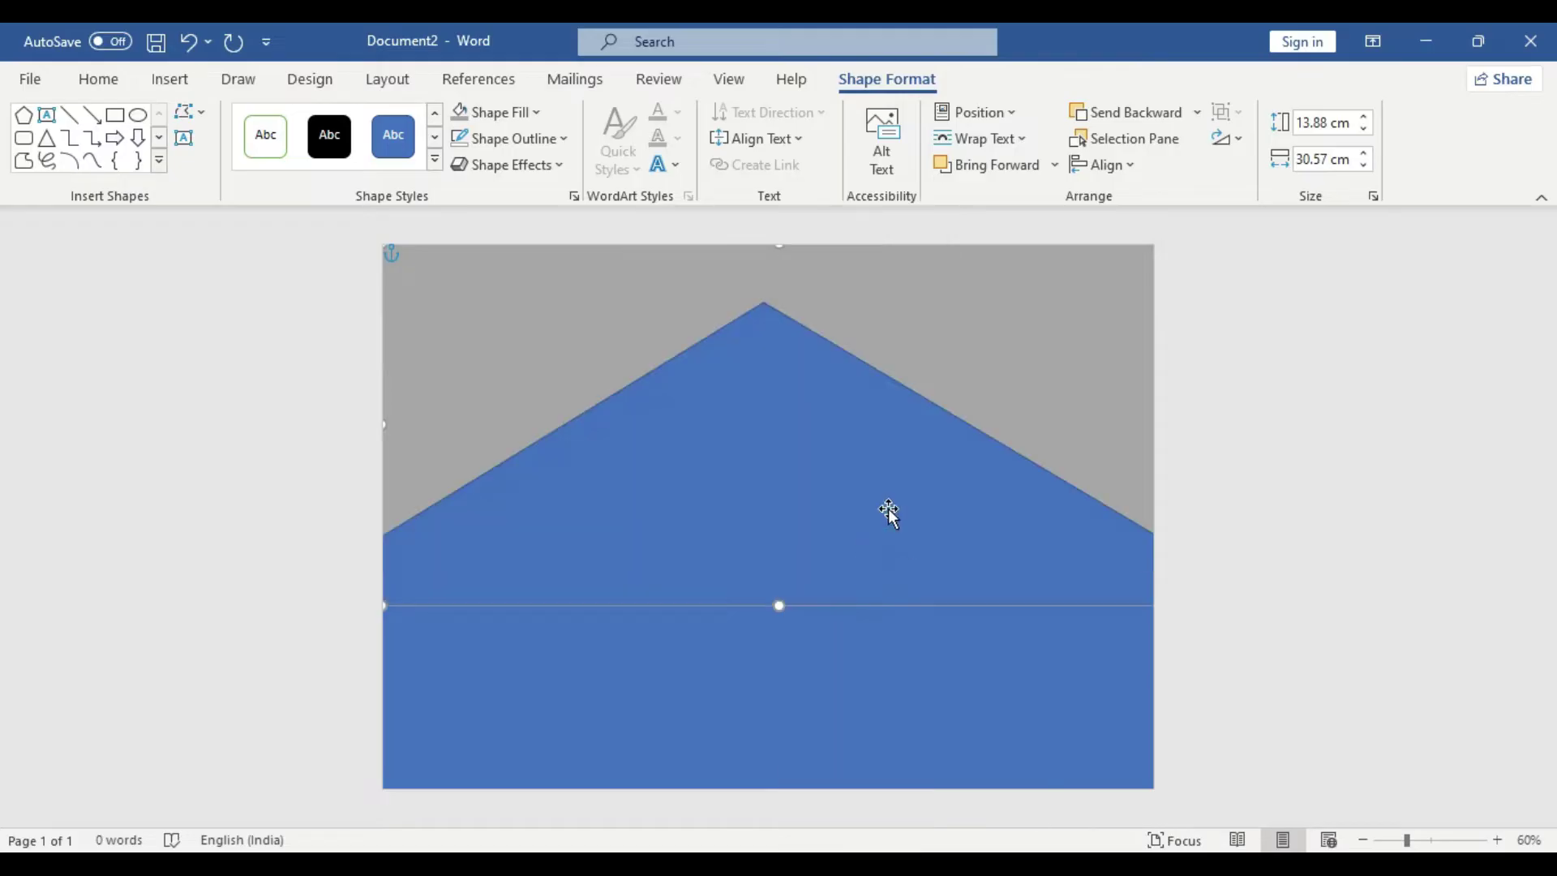
Step: Recolour the peaked shape white with no outline
left_click(878, 667)
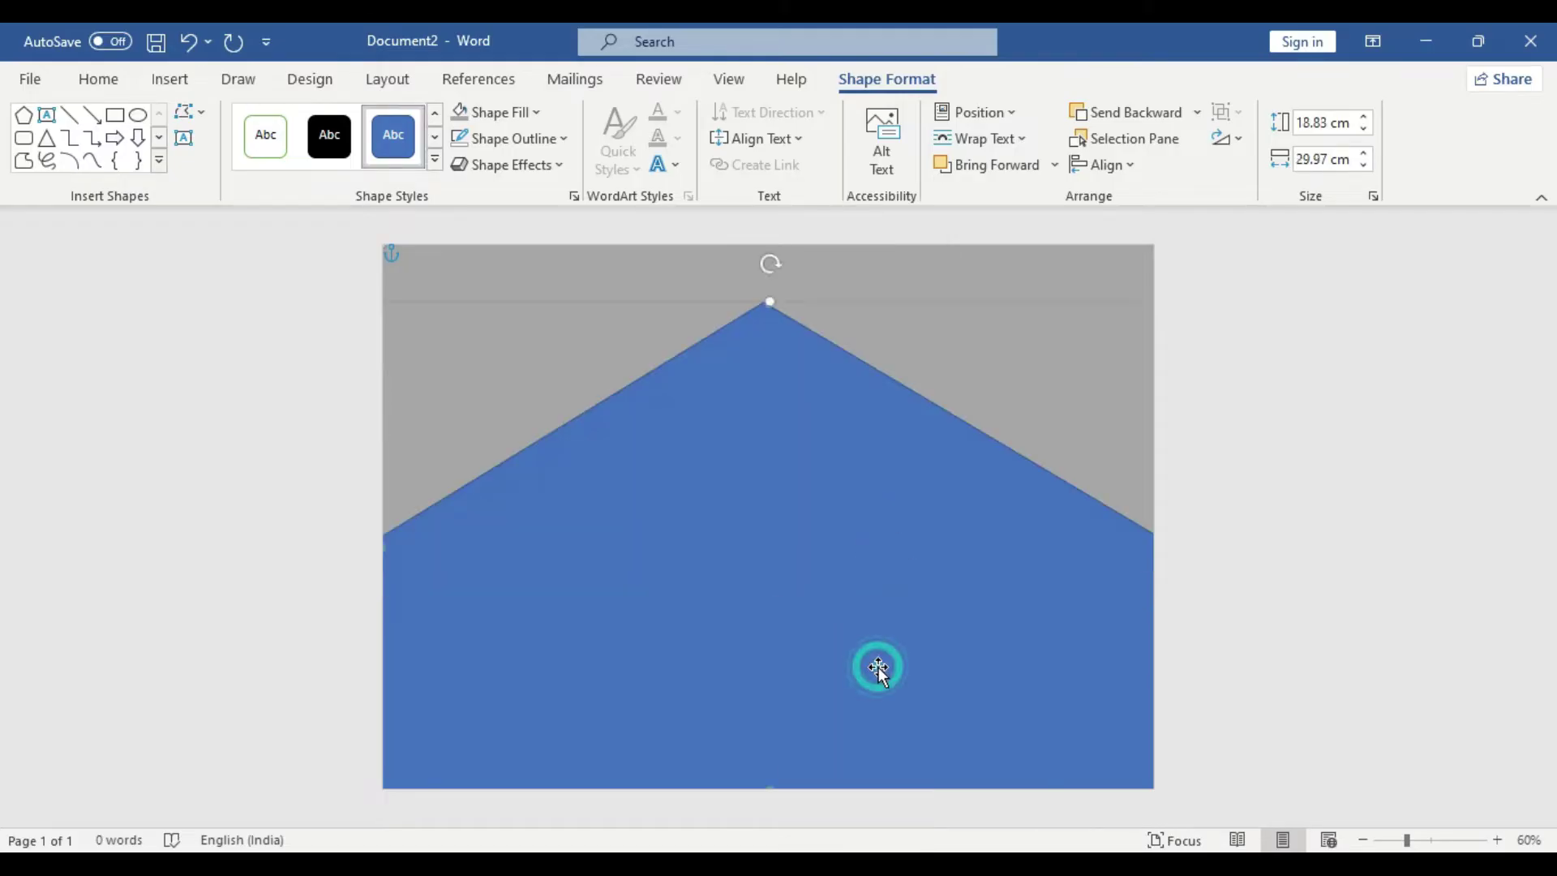
left_click(483, 111)
left_click(466, 178)
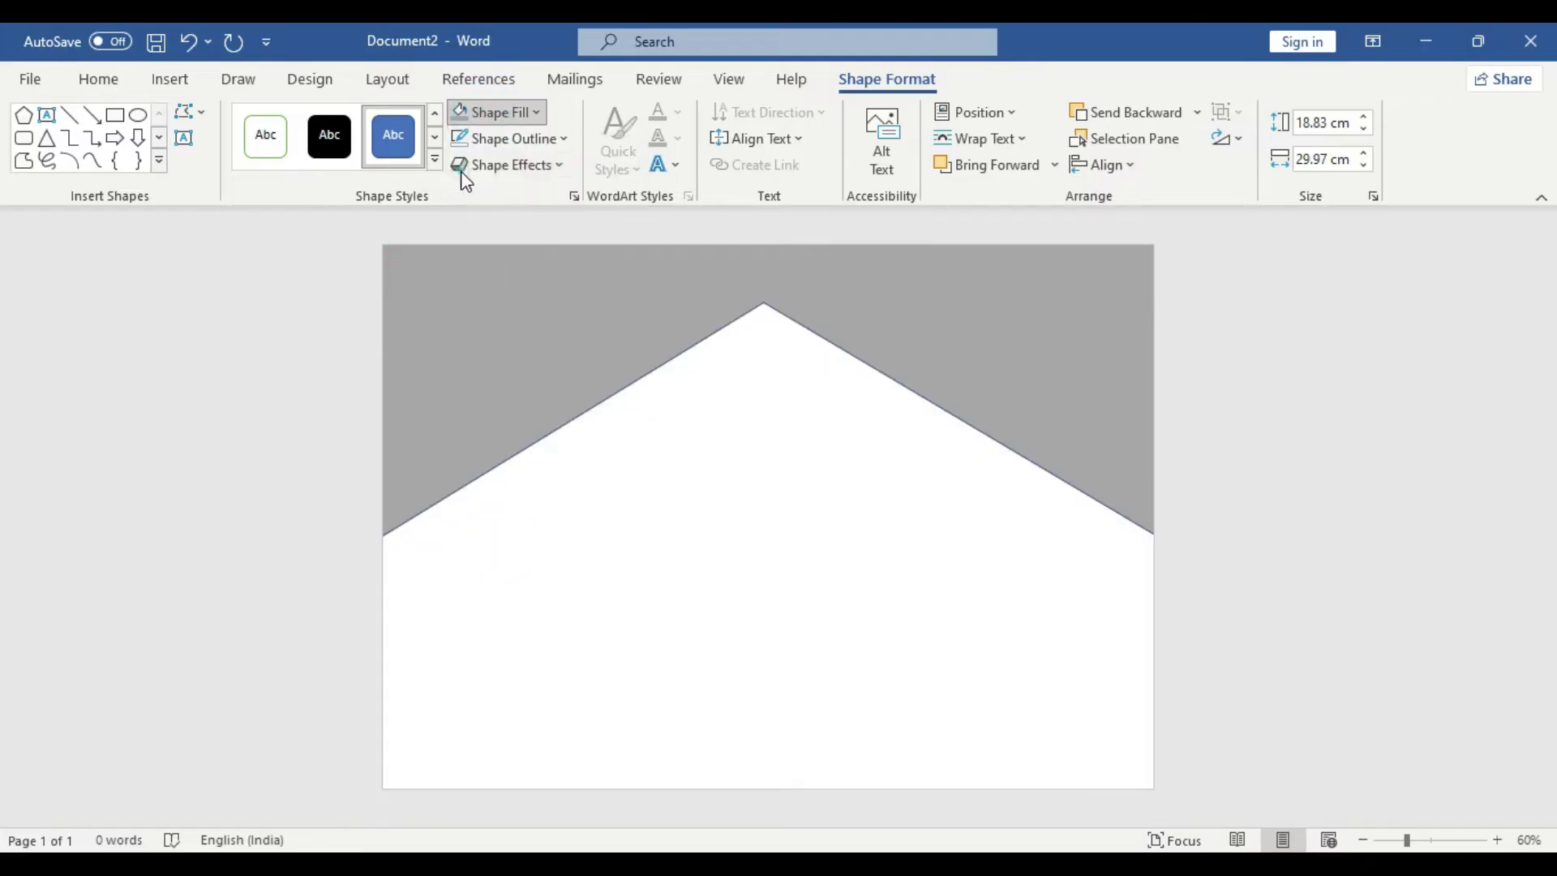
left_click(494, 133)
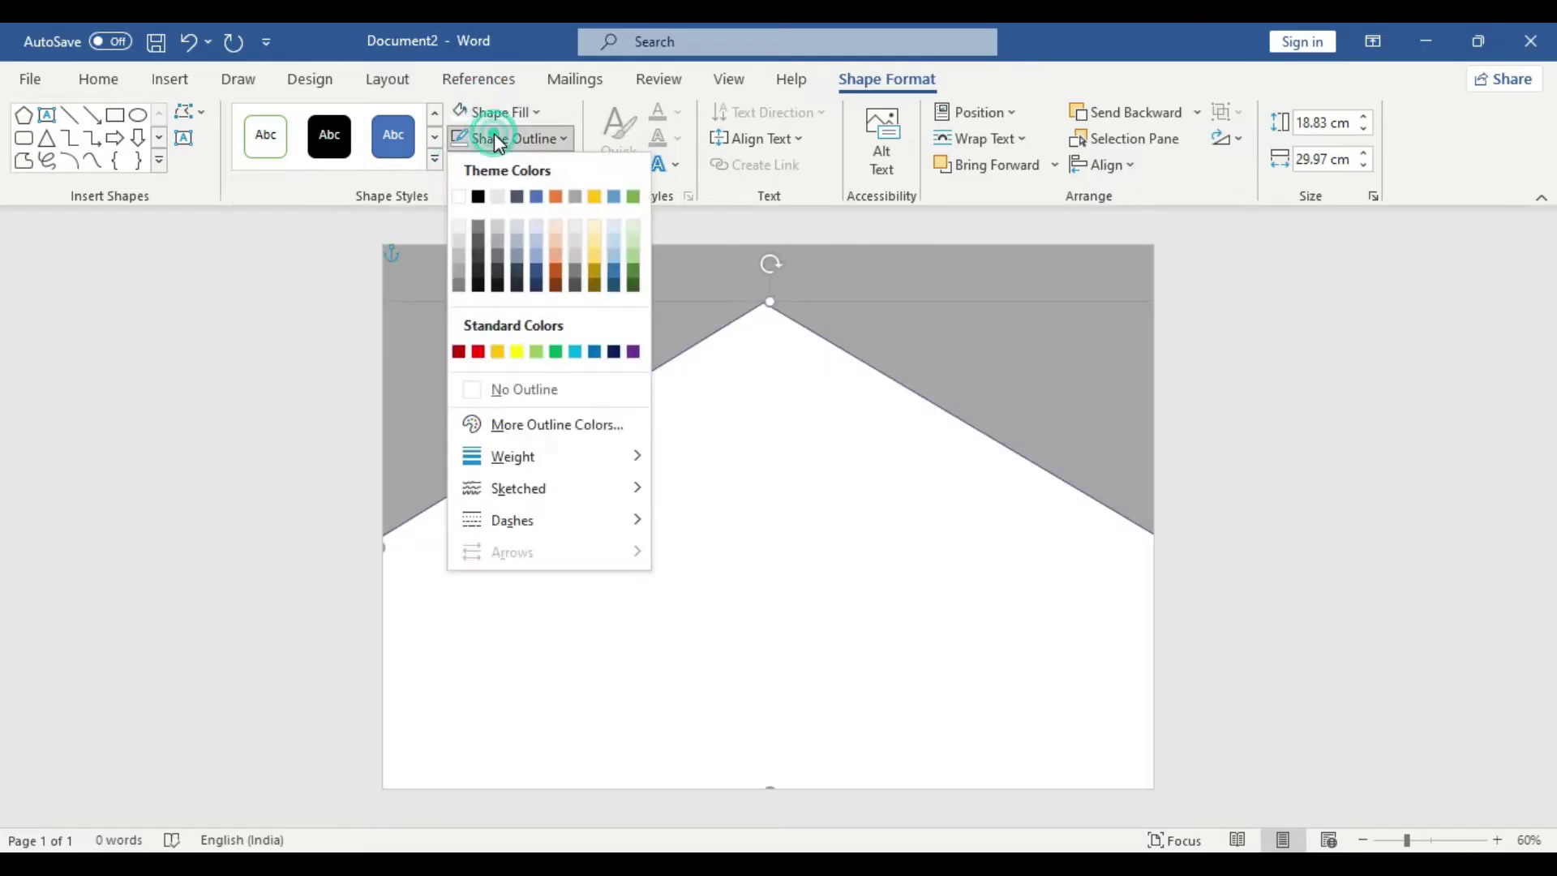
left_click(527, 388)
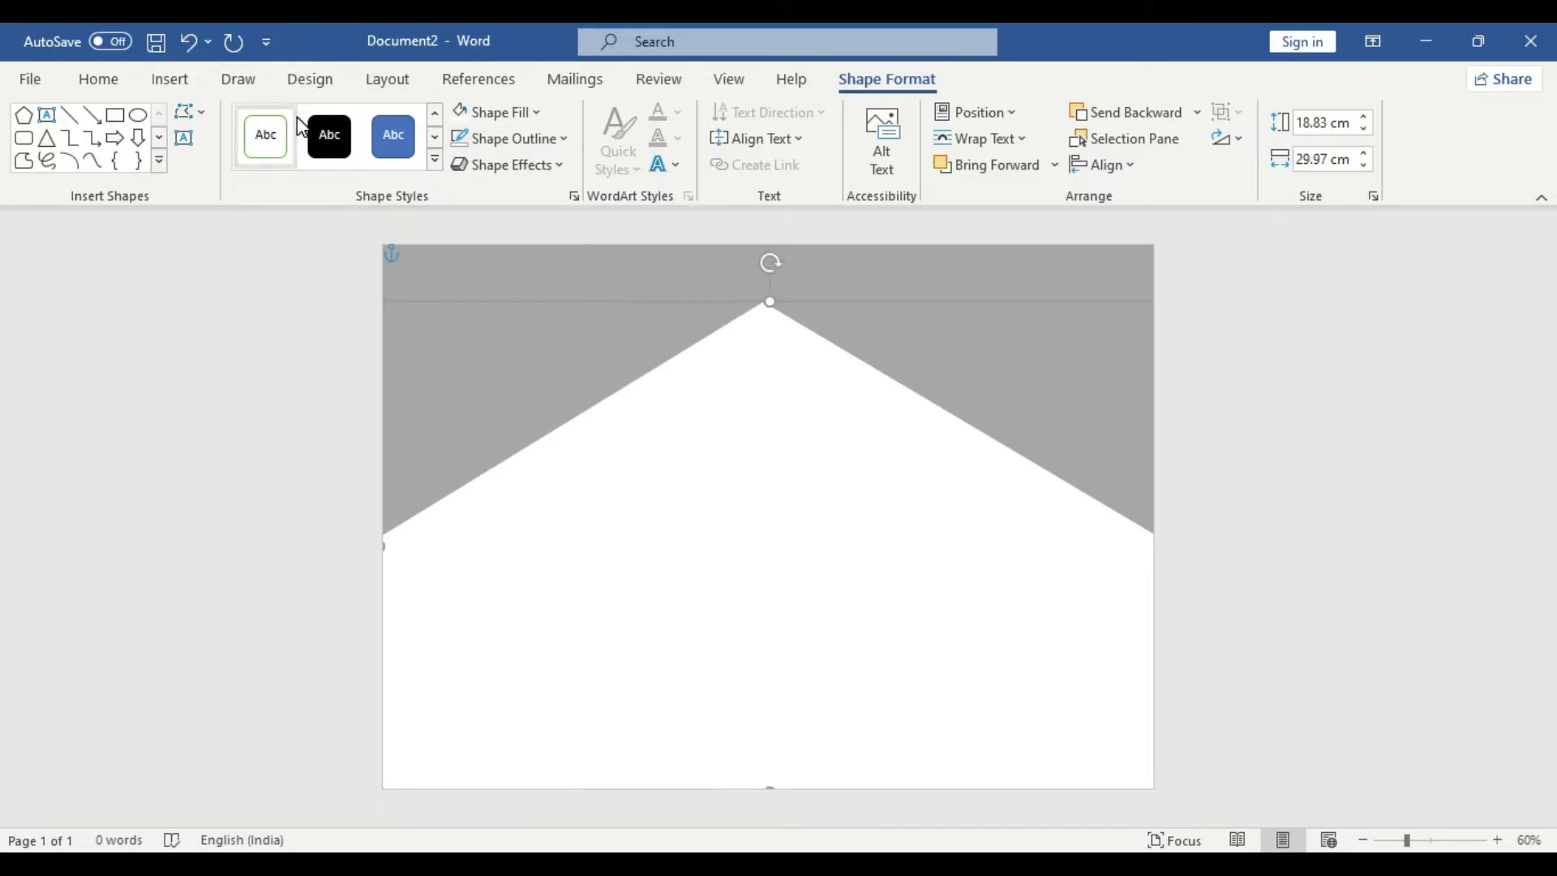
left_click(762, 464)
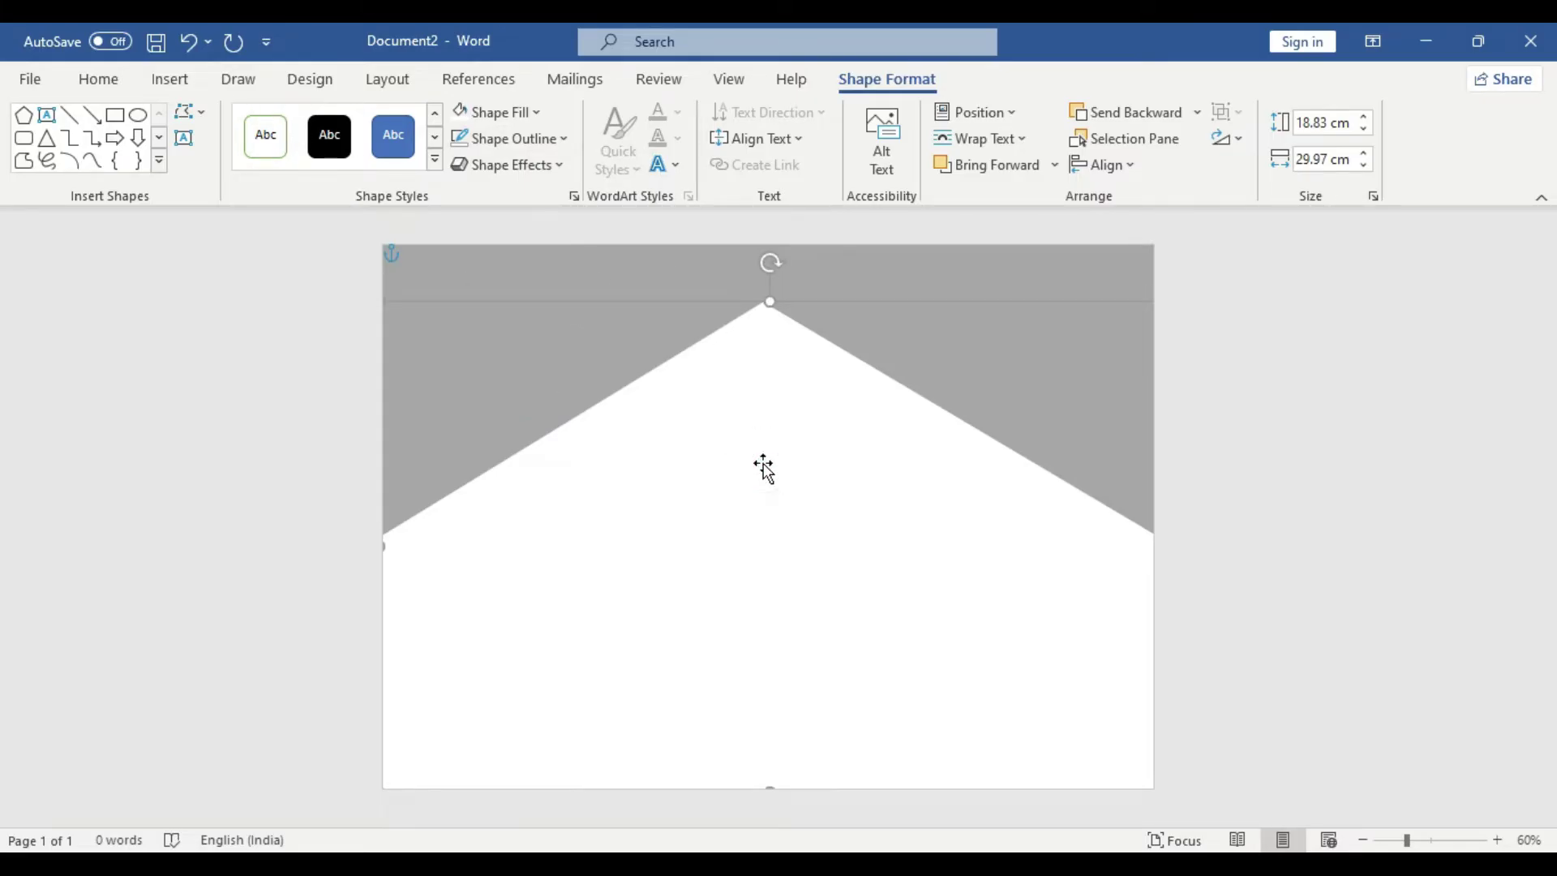
Step: Duplicate the white peaked shape and fill the copy blue
left_click_drag(763, 468, 706, 369)
left_click(523, 111)
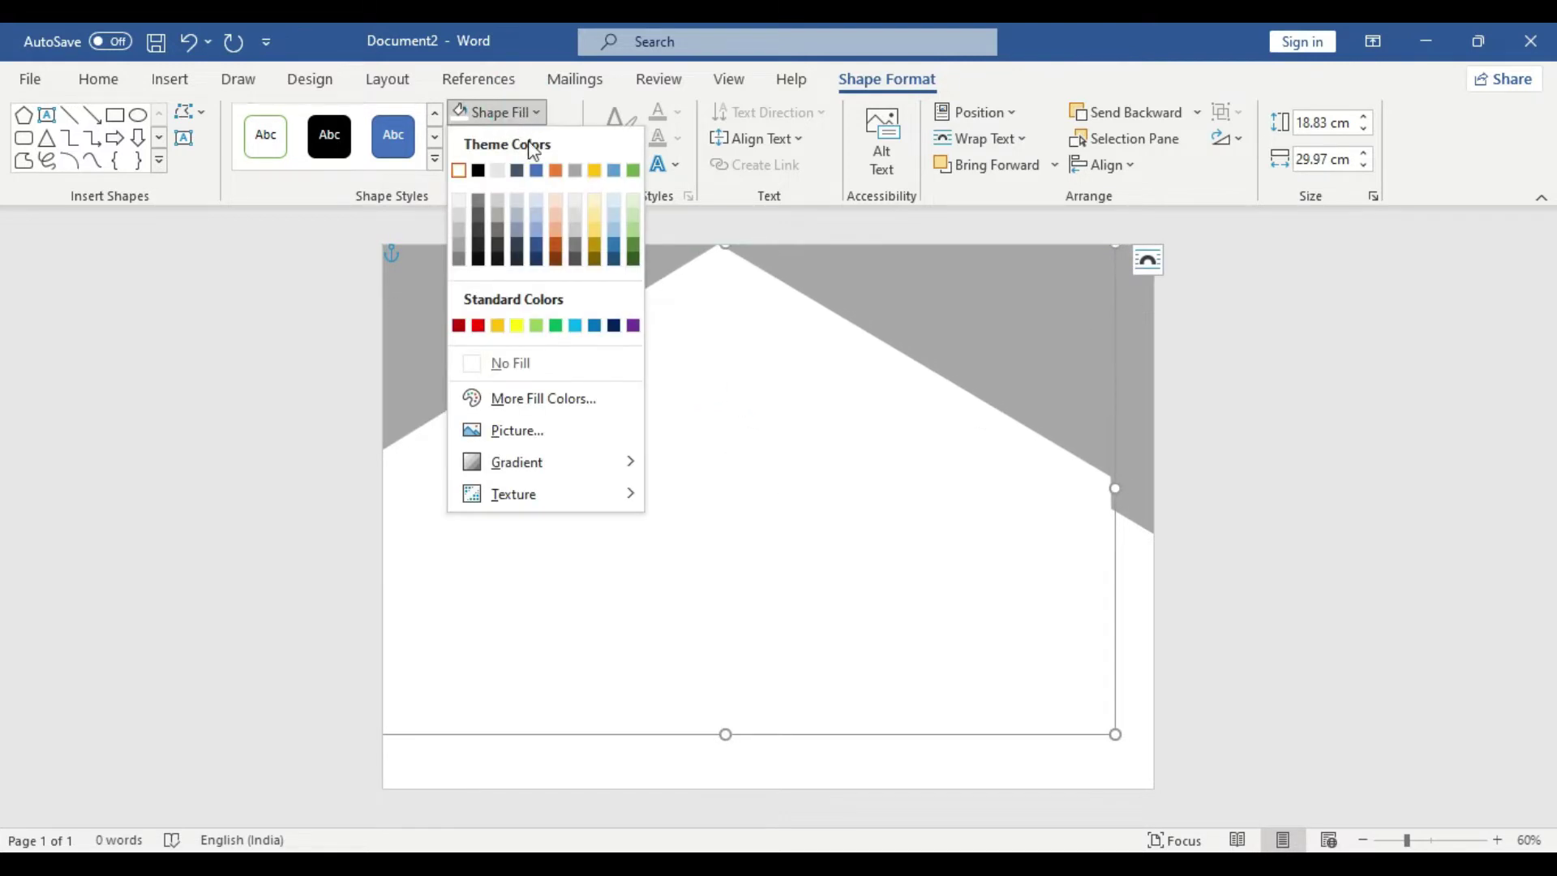
left_click(536, 170)
left_click(848, 492)
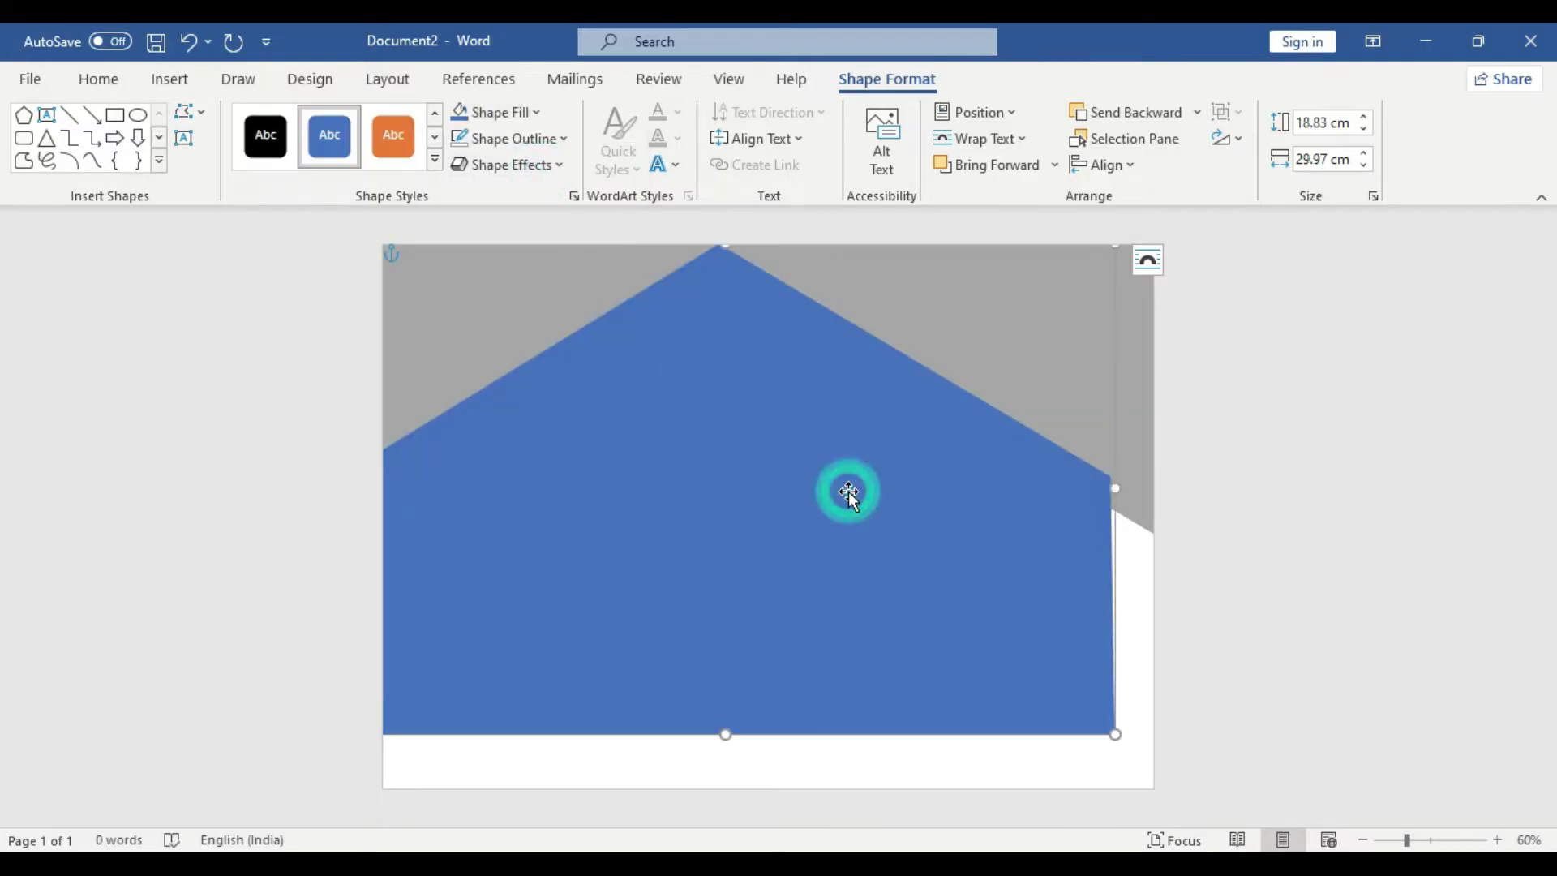
Step: Flip the blue copy vertically, shorten it to 8.8 cm and align it to the page top
left_click(1226, 139)
left_click(1285, 237)
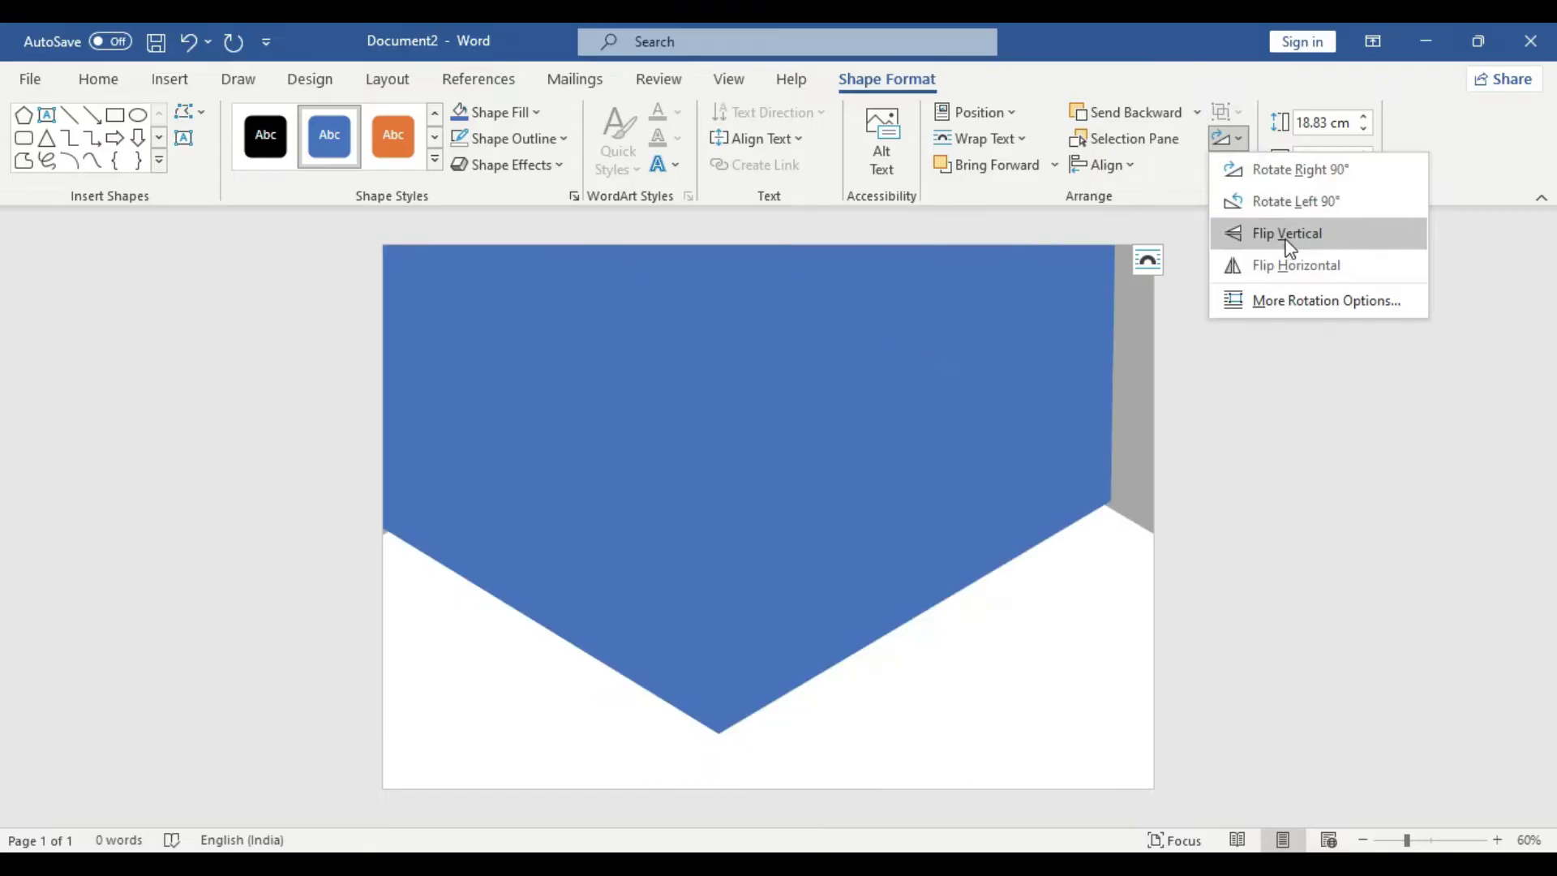
left_click(1298, 234)
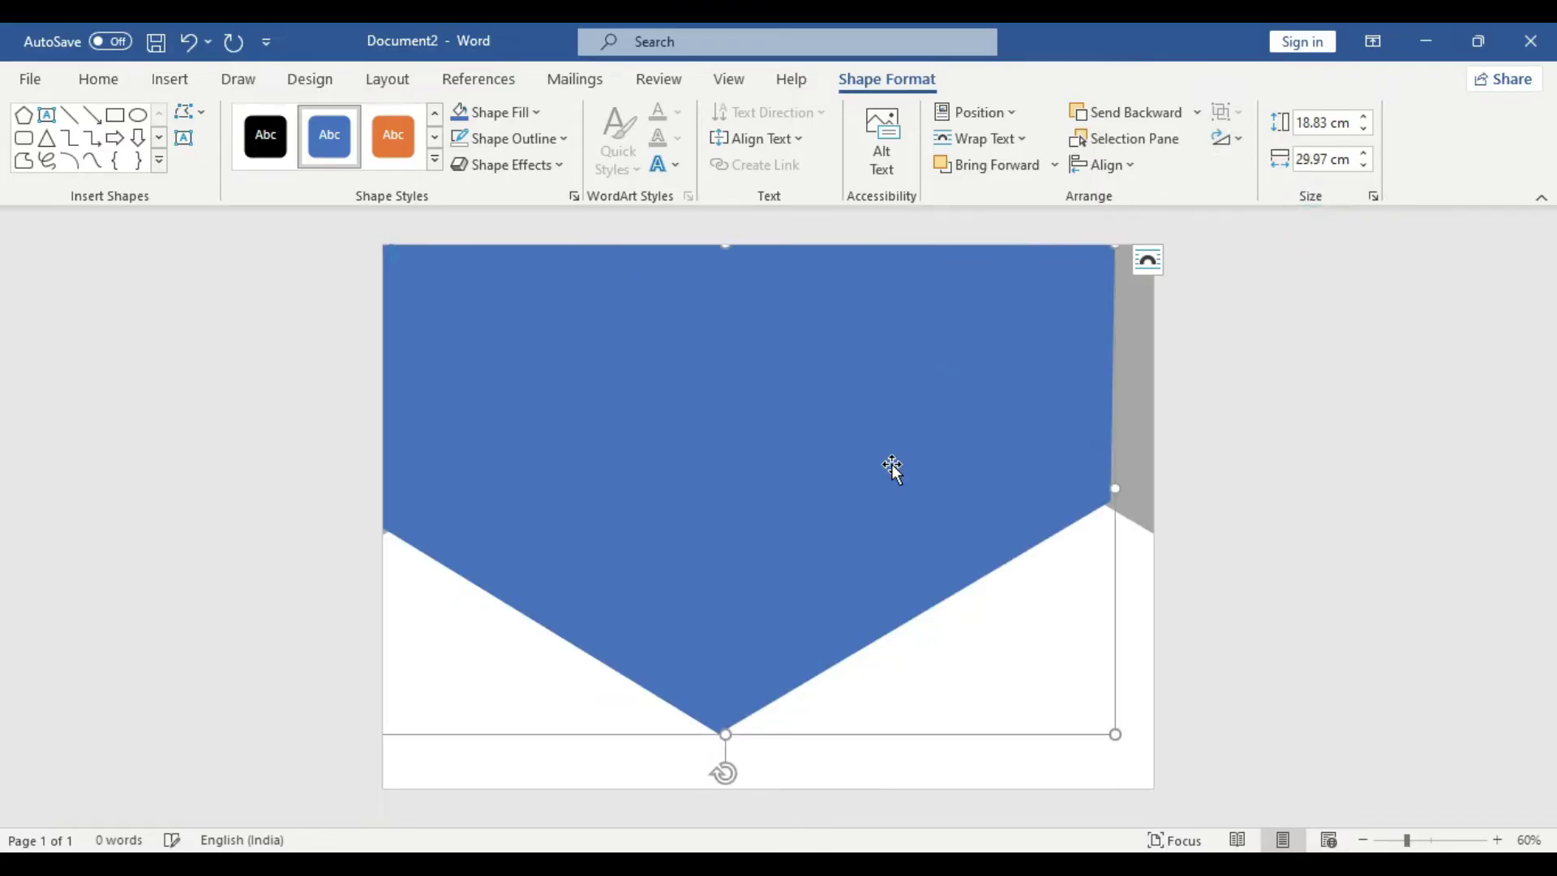
left_click(796, 476)
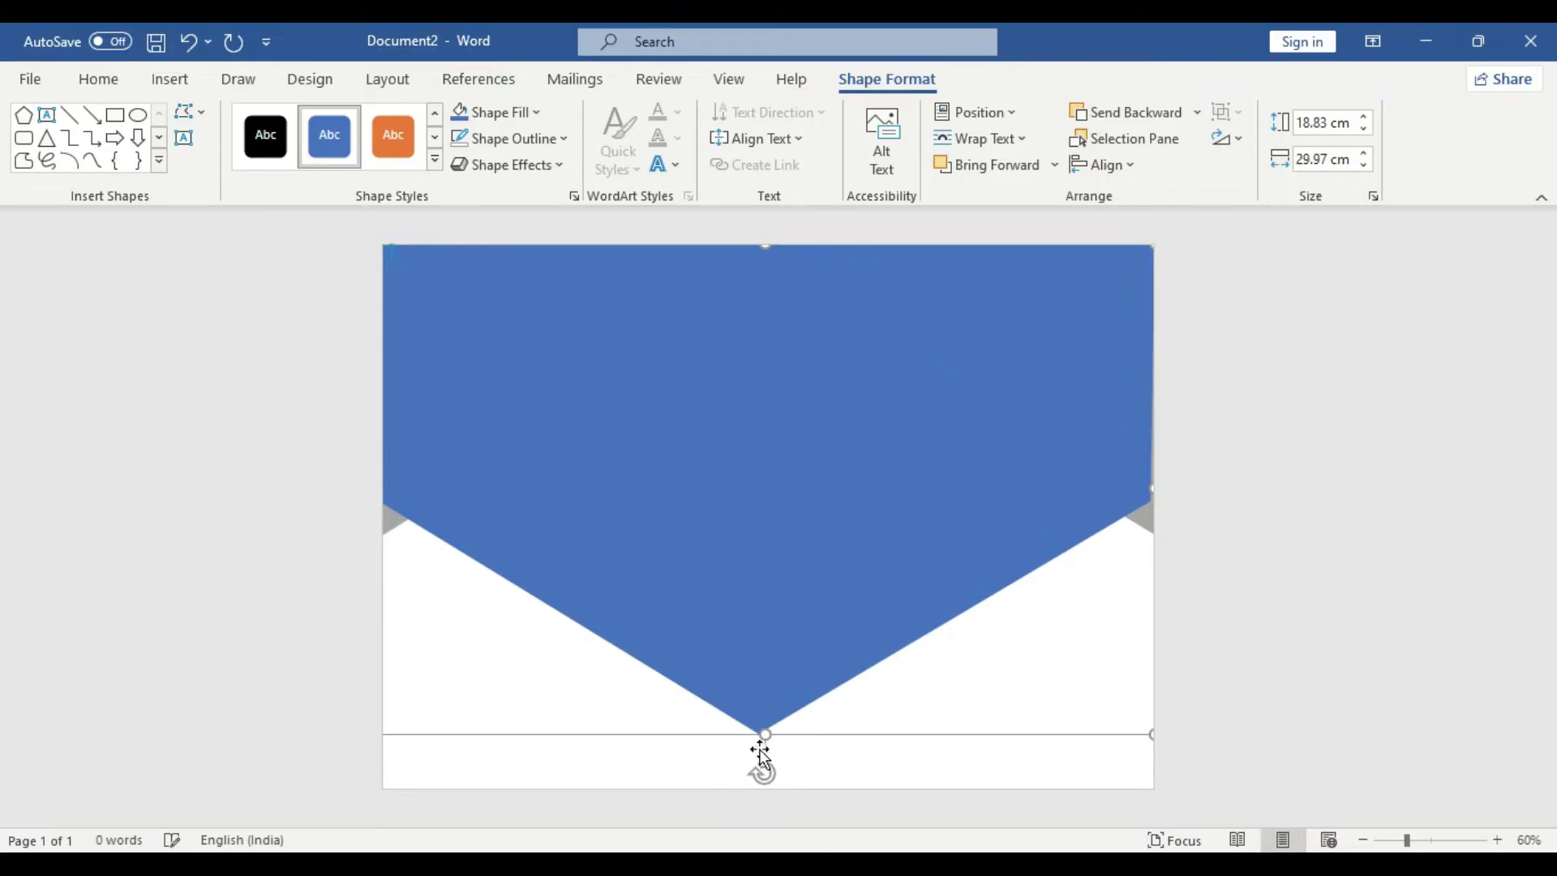
left_click_drag(765, 735, 788, 473)
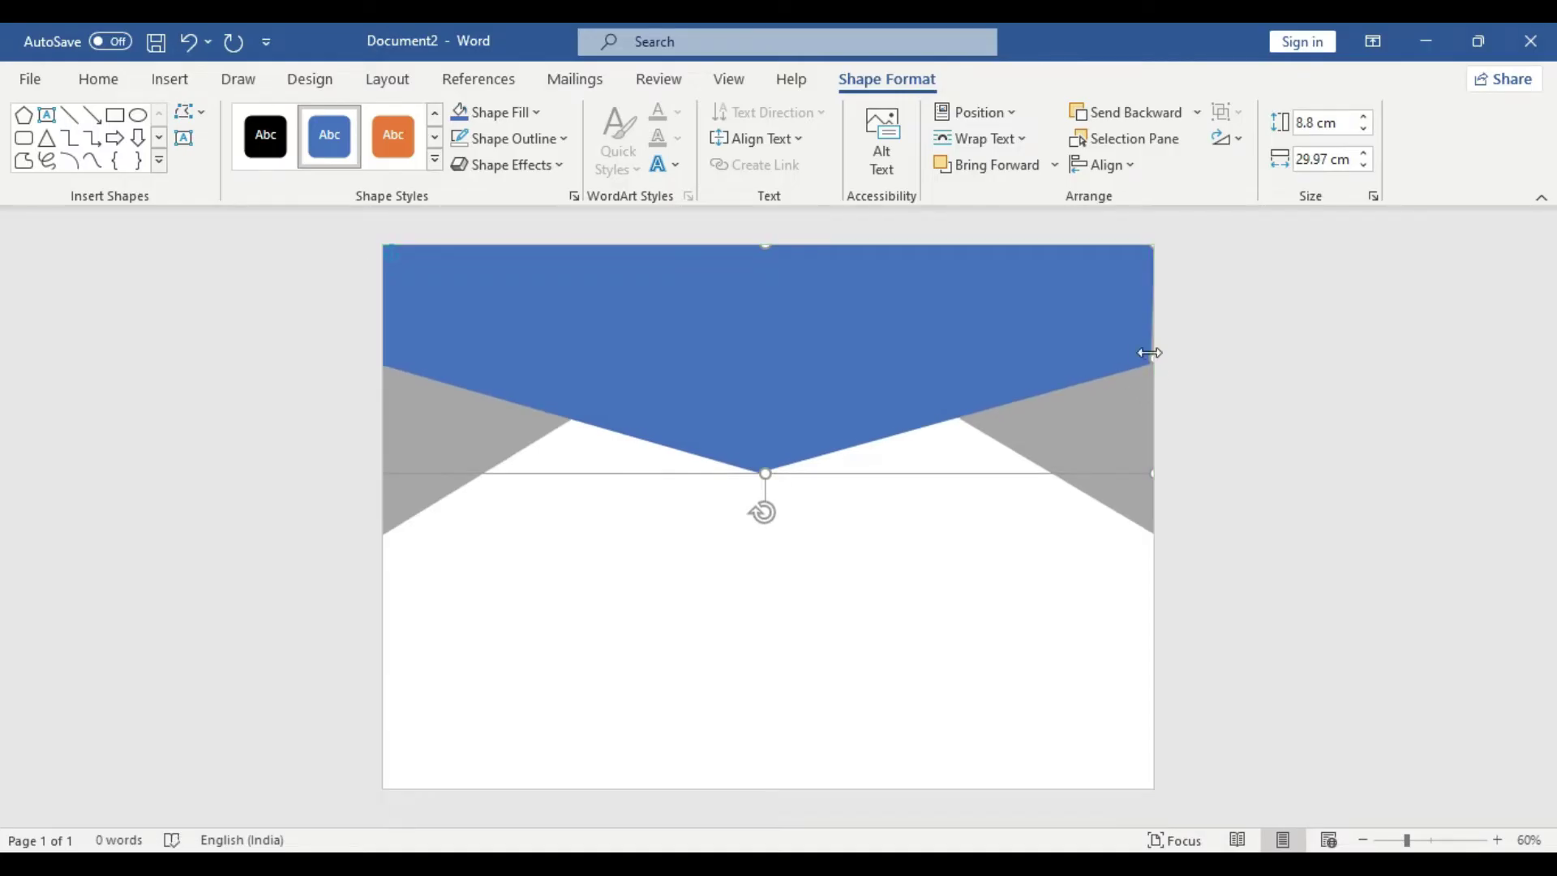
left_click_drag(1155, 357, 1161, 363)
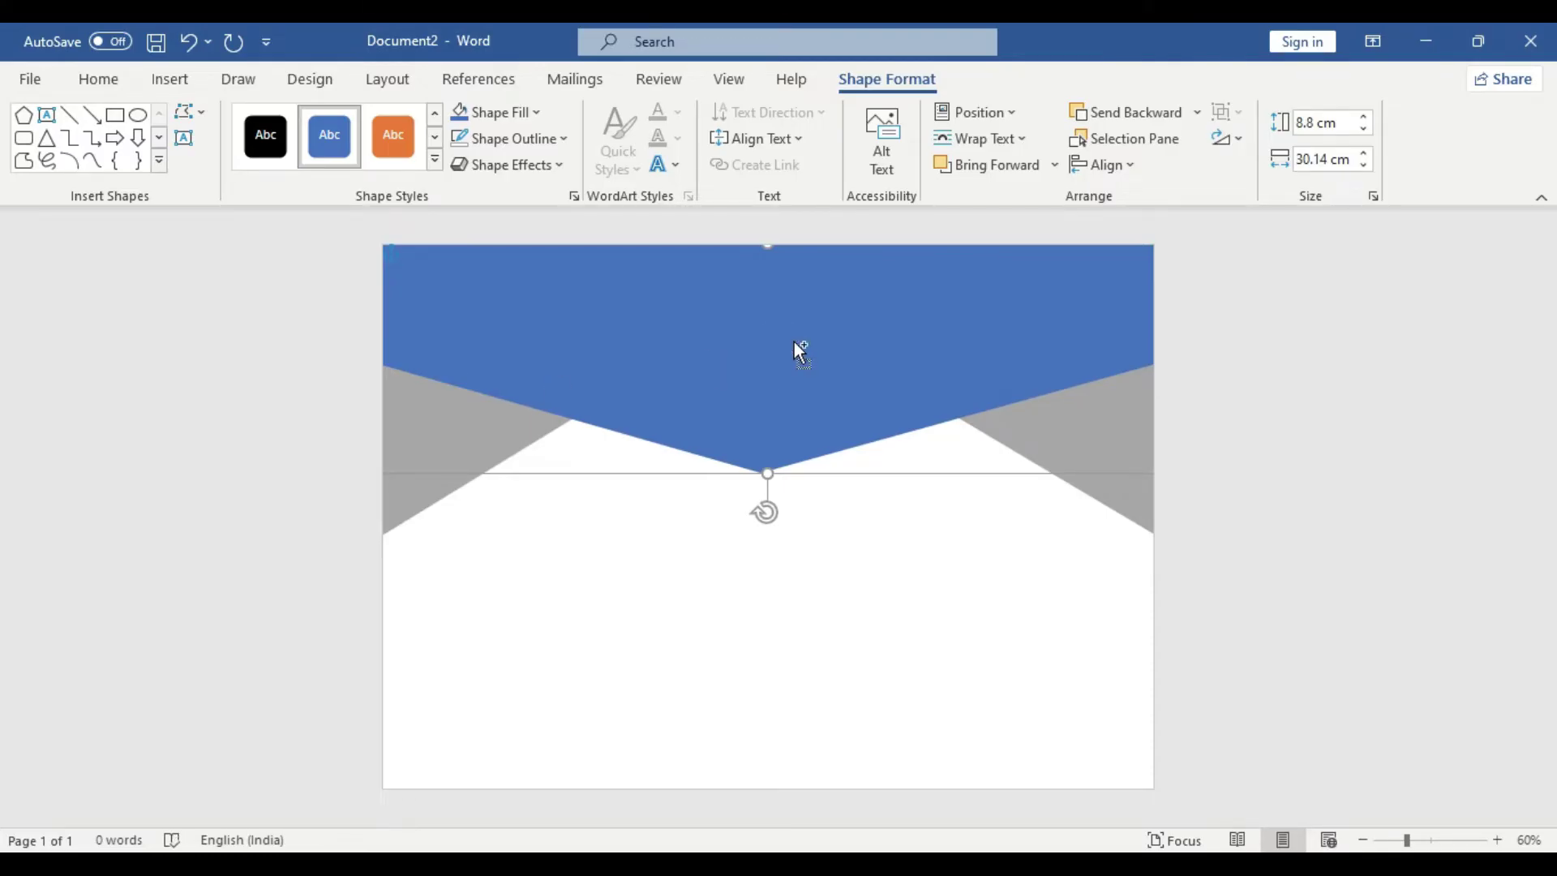
Step: Paste a copy of the blue chevron just below it and fill the copy gold
key("ctrl+v")
left_click_drag(794, 400, 784, 436)
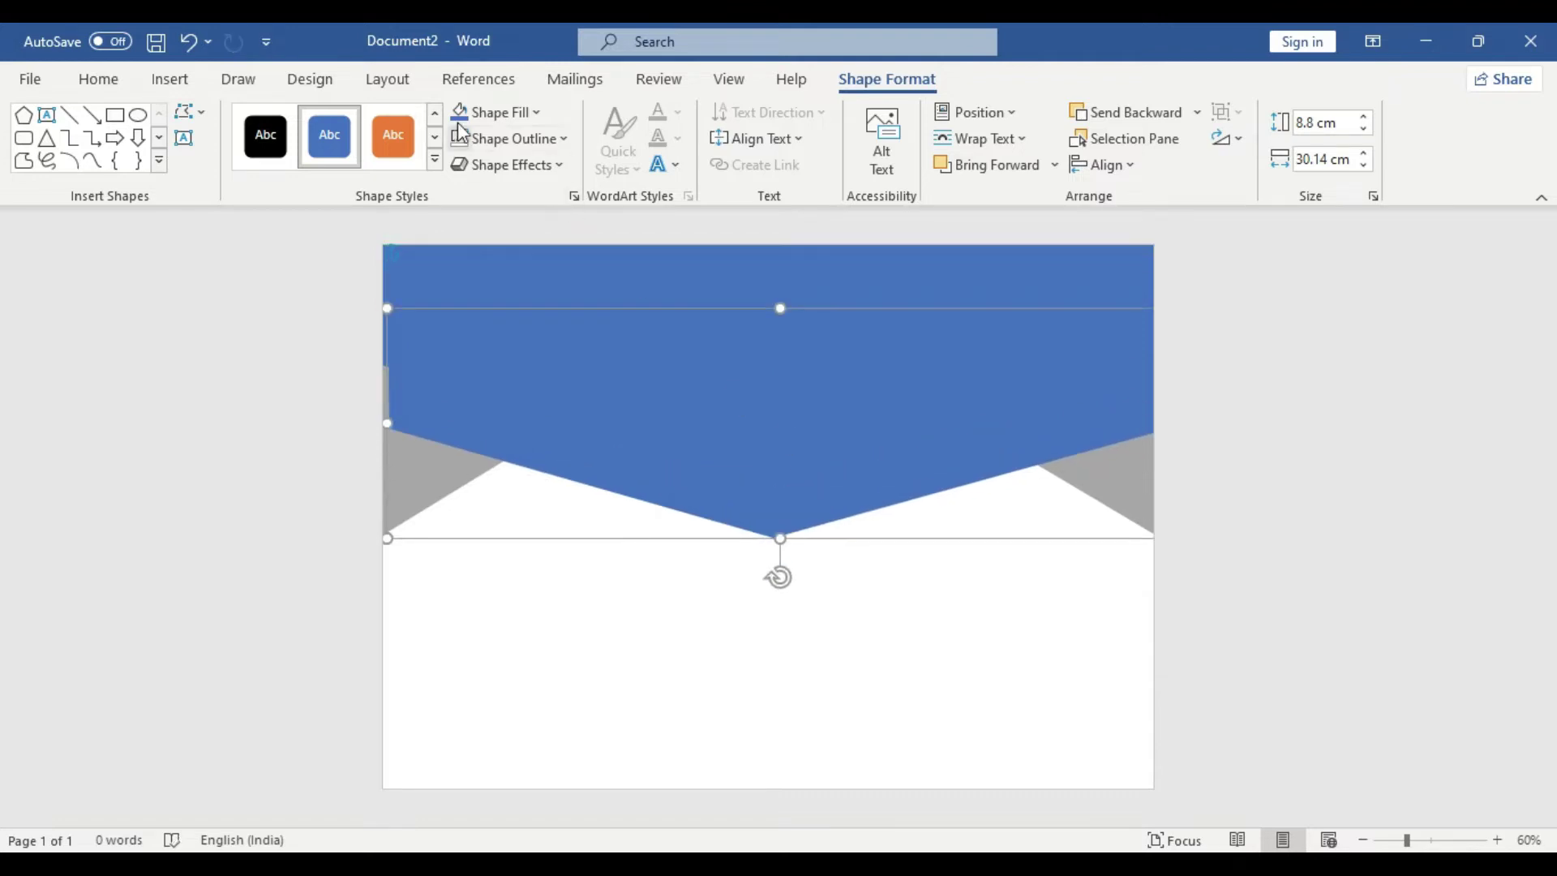
left_click(520, 115)
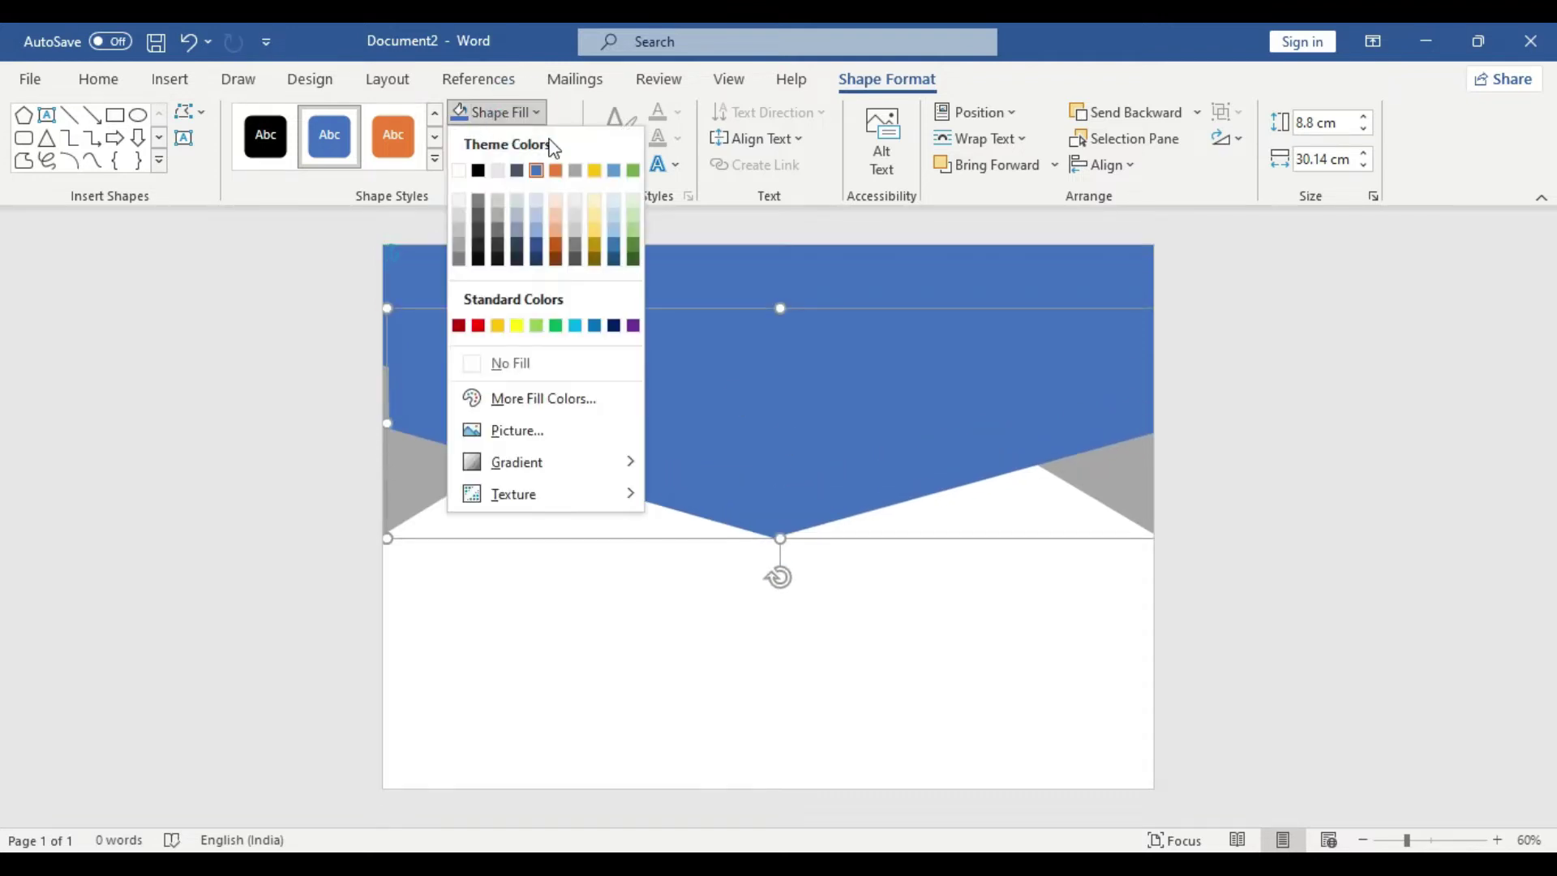
left_click(596, 168)
left_click(743, 399)
left_click_drag(742, 401, 740, 404)
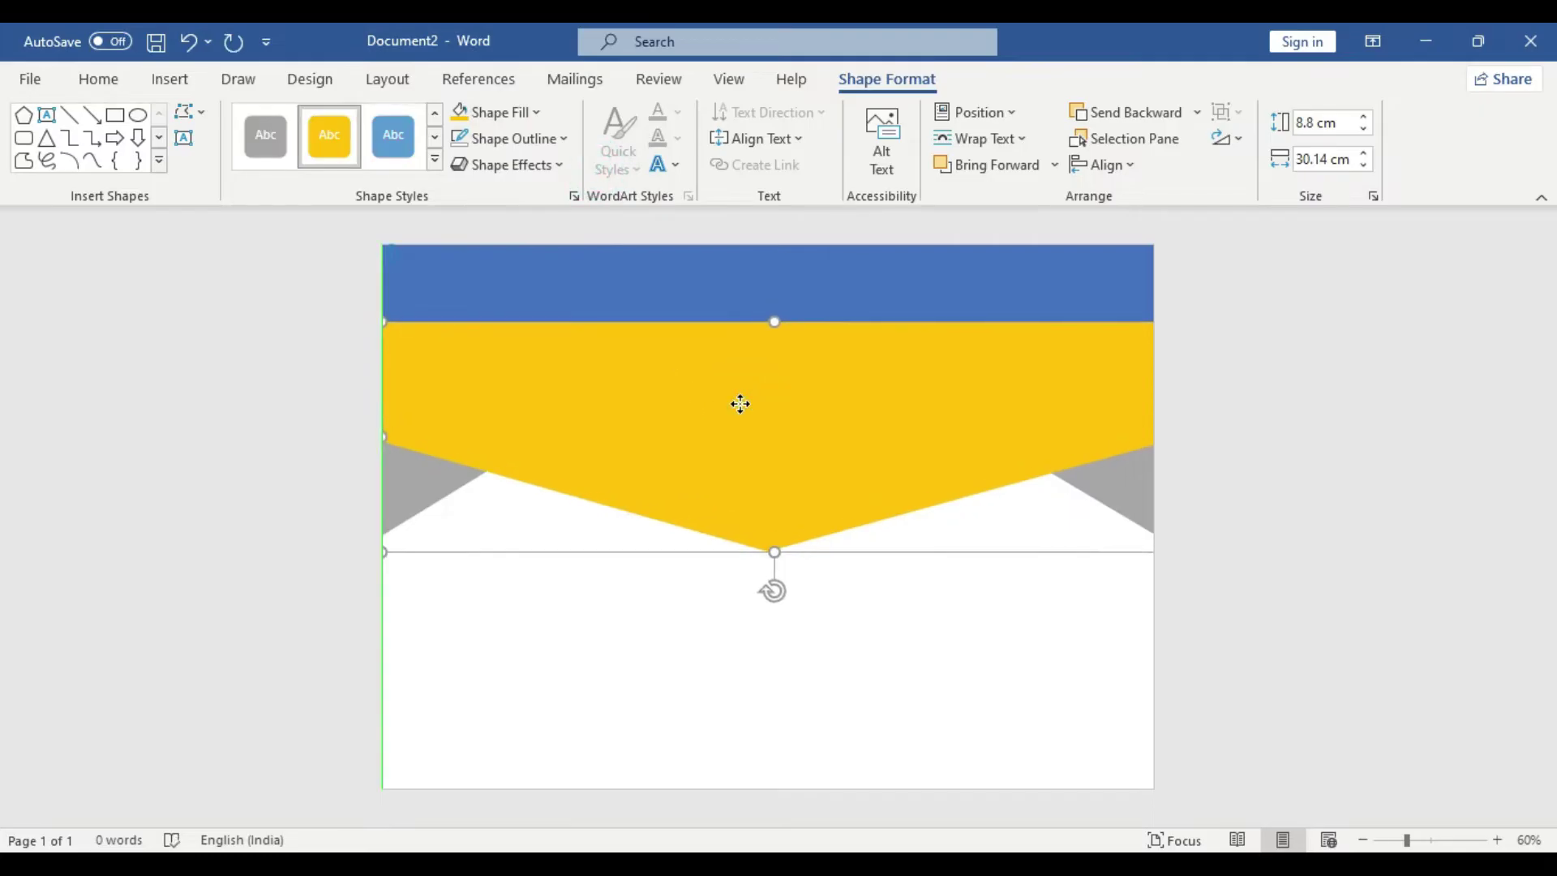
Step: Bring the blue chevron to front and move the gold copy up behind it
left_click(688, 273)
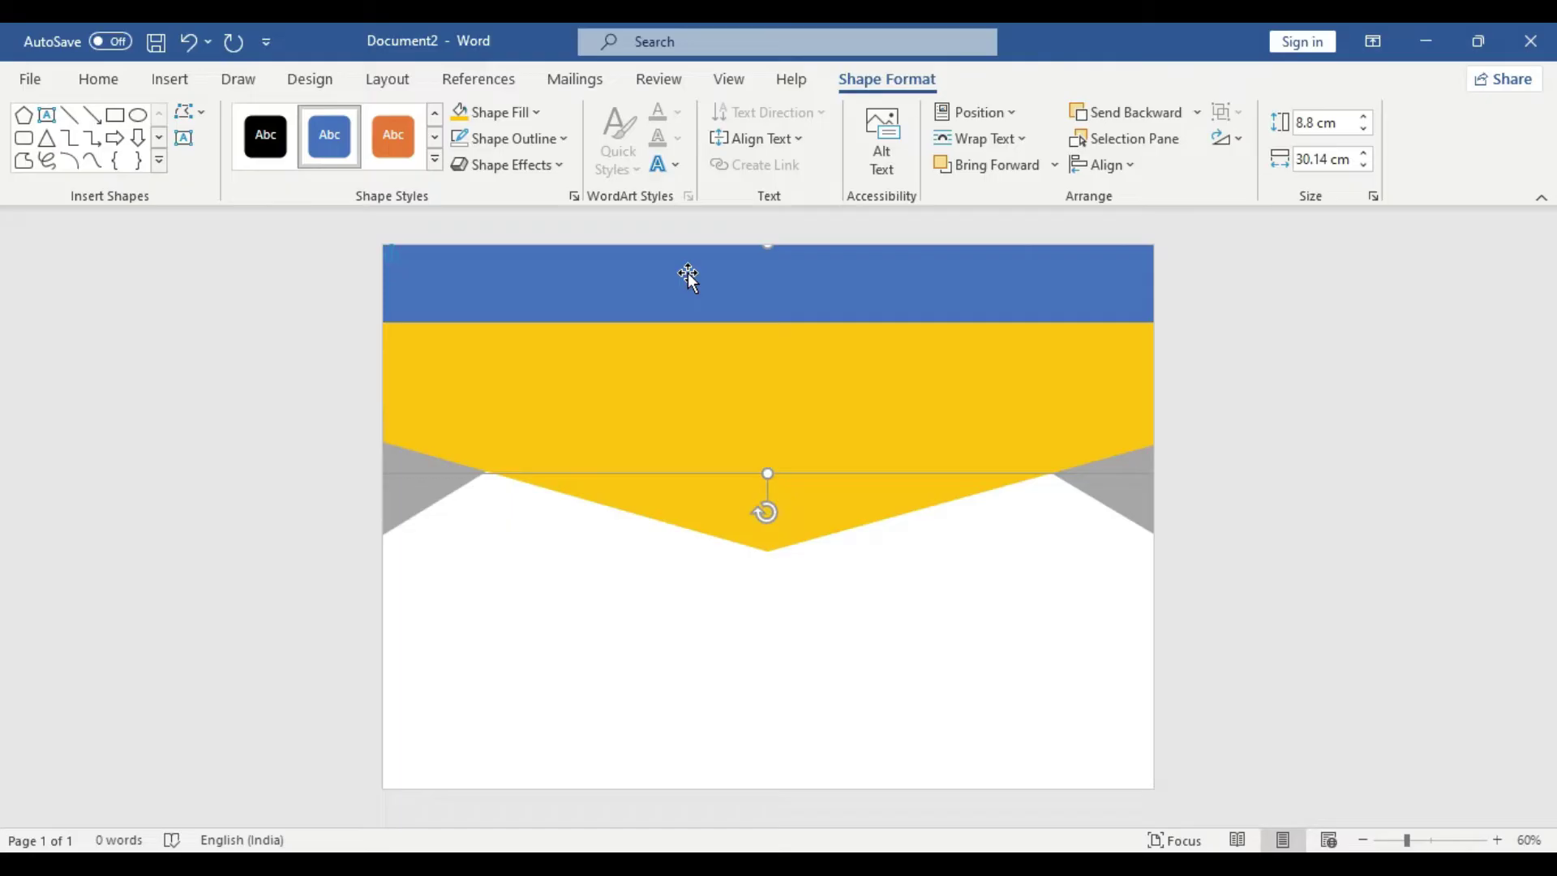
right_click(689, 277)
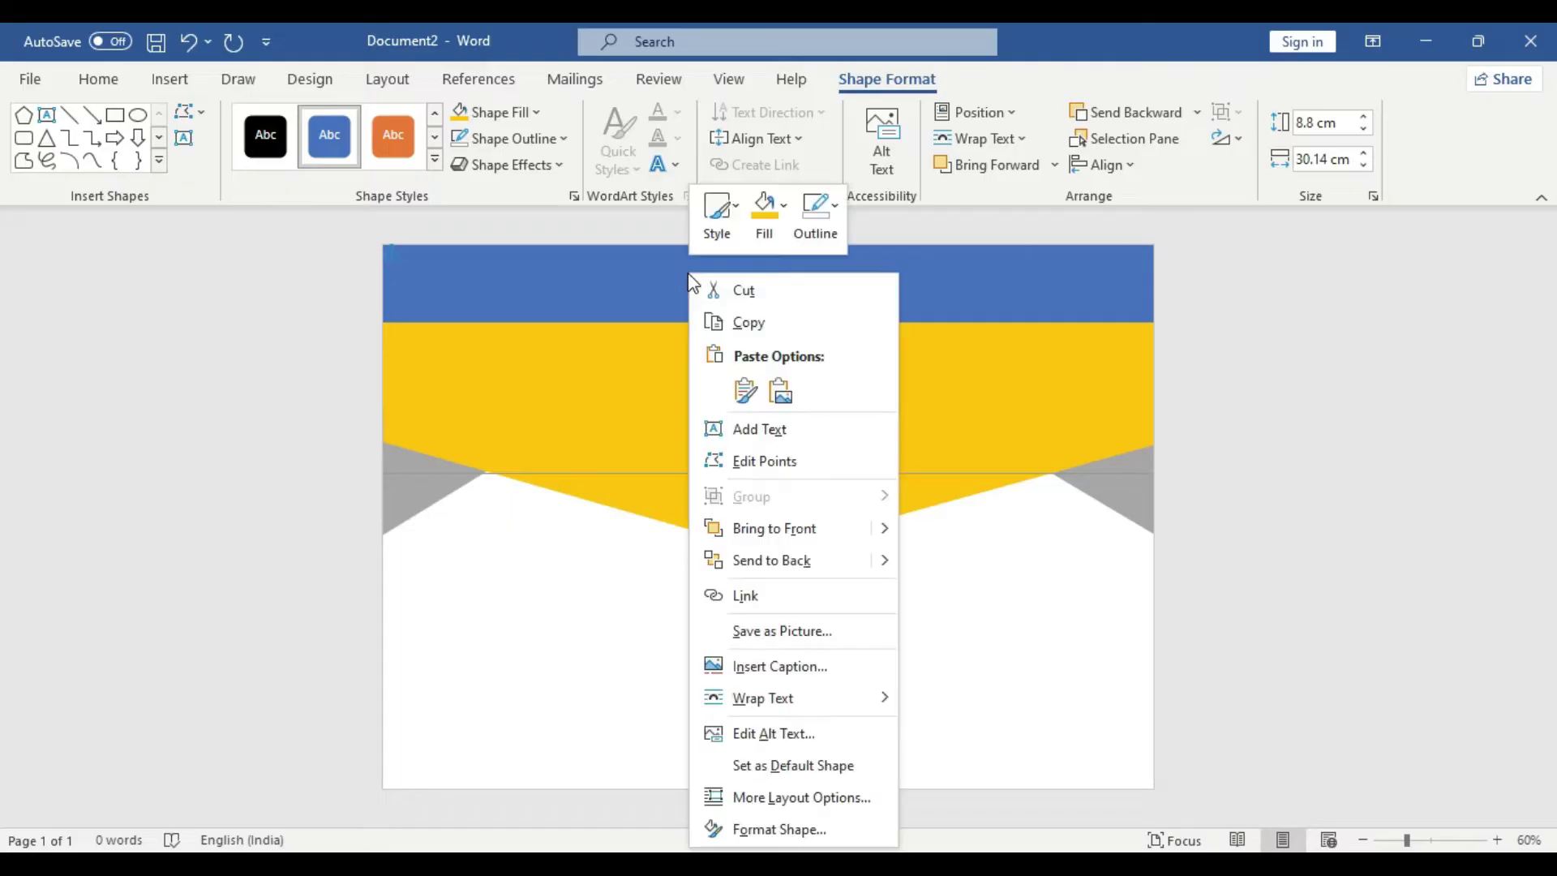
left_click(775, 529)
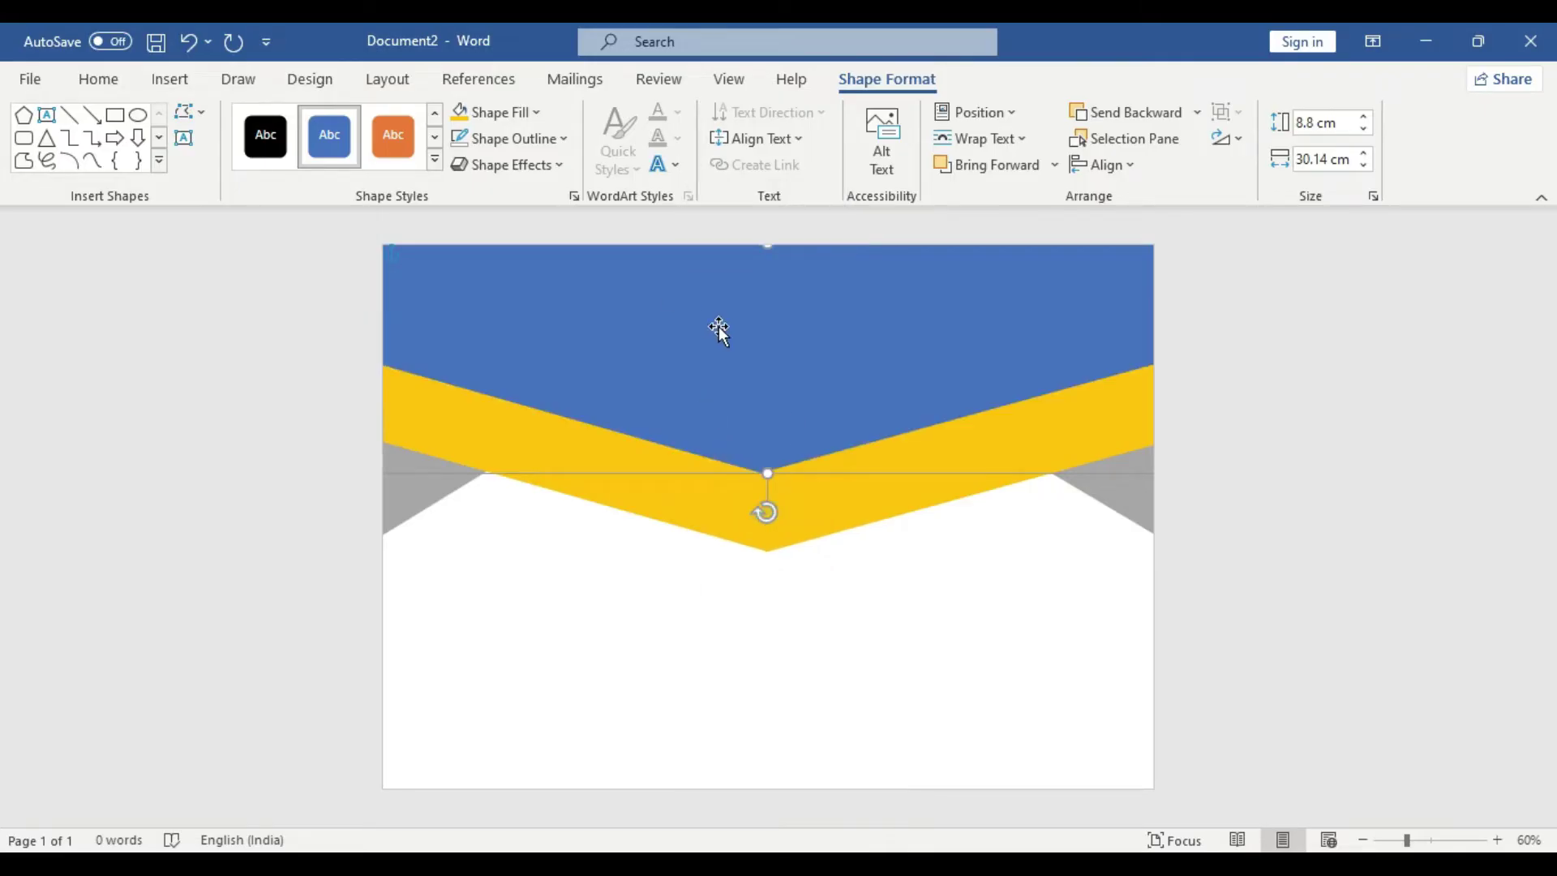
left_click(817, 510)
left_click_drag(818, 508, 803, 484)
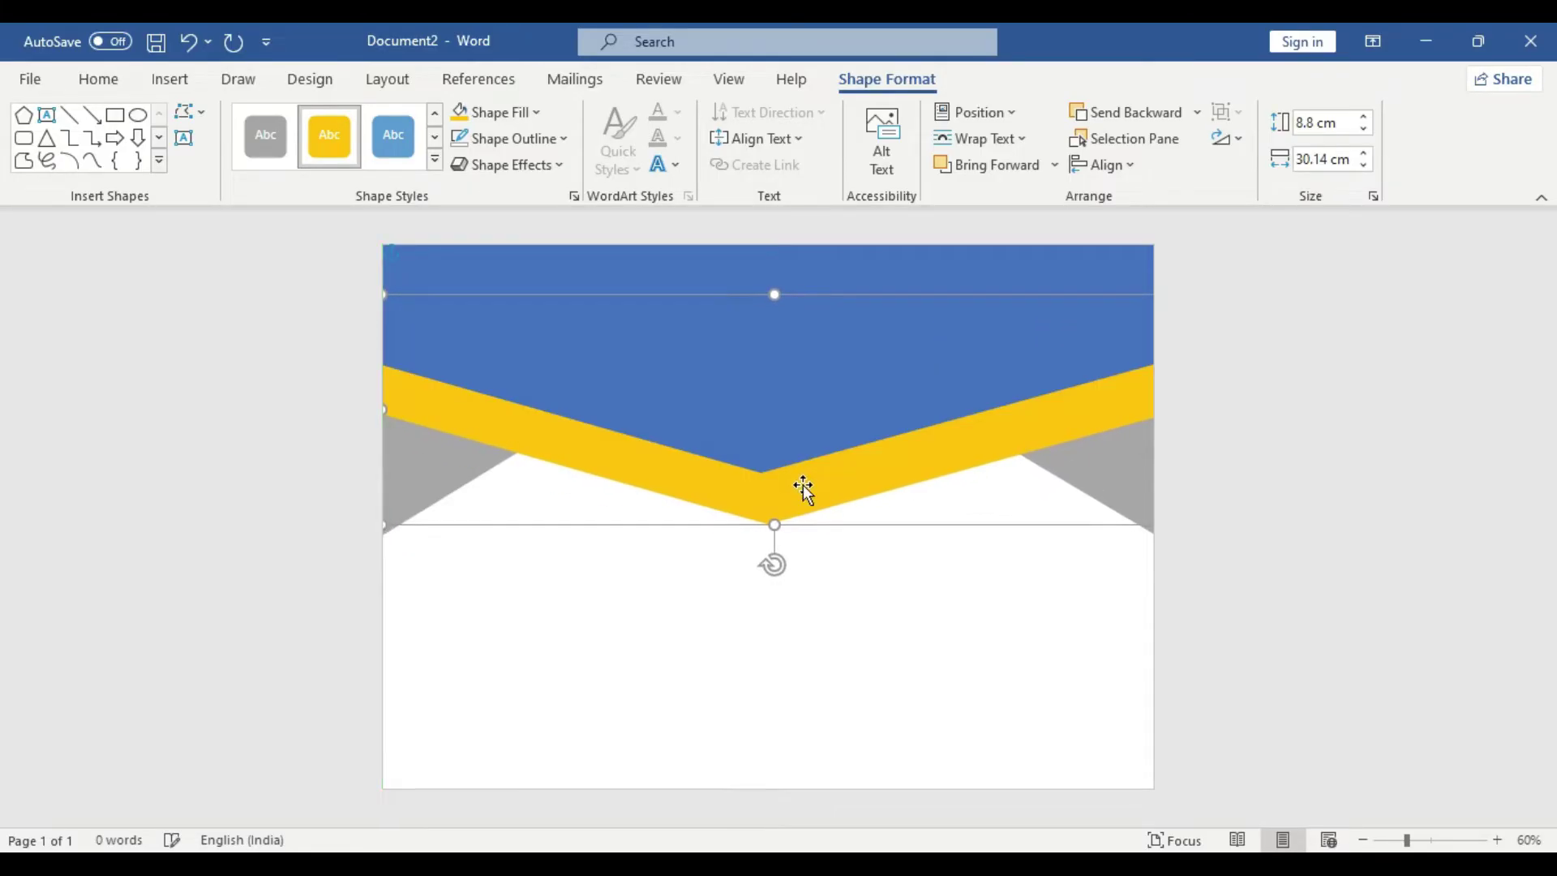
Step: Raise the gold shape's bottom point so it shows as a thin V band
left_click(189, 117)
left_click(242, 177)
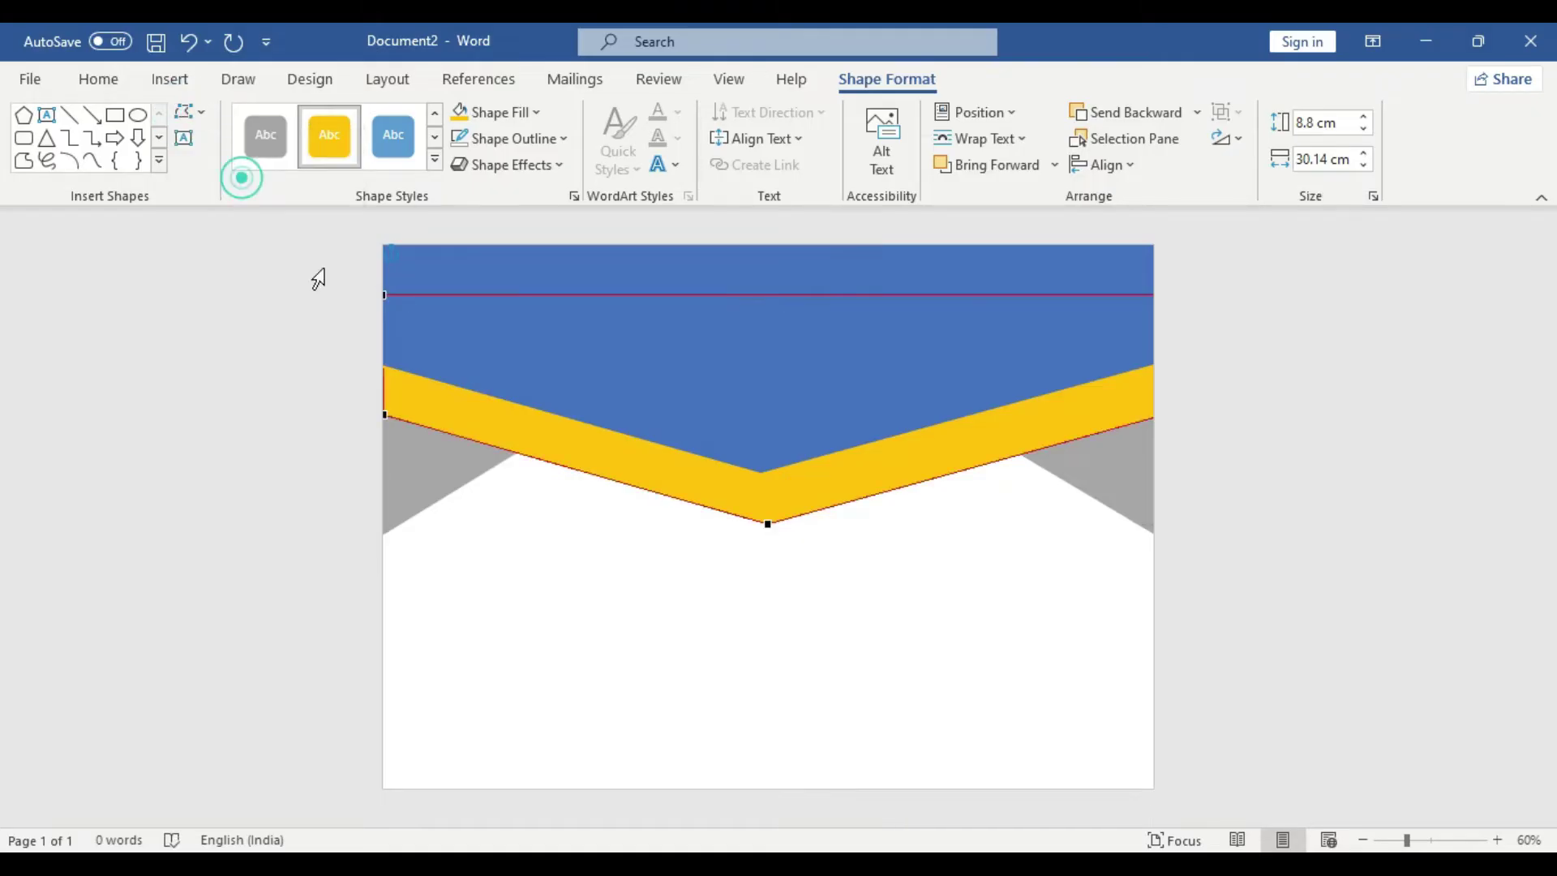
left_click_drag(769, 523, 764, 483)
left_click(764, 482)
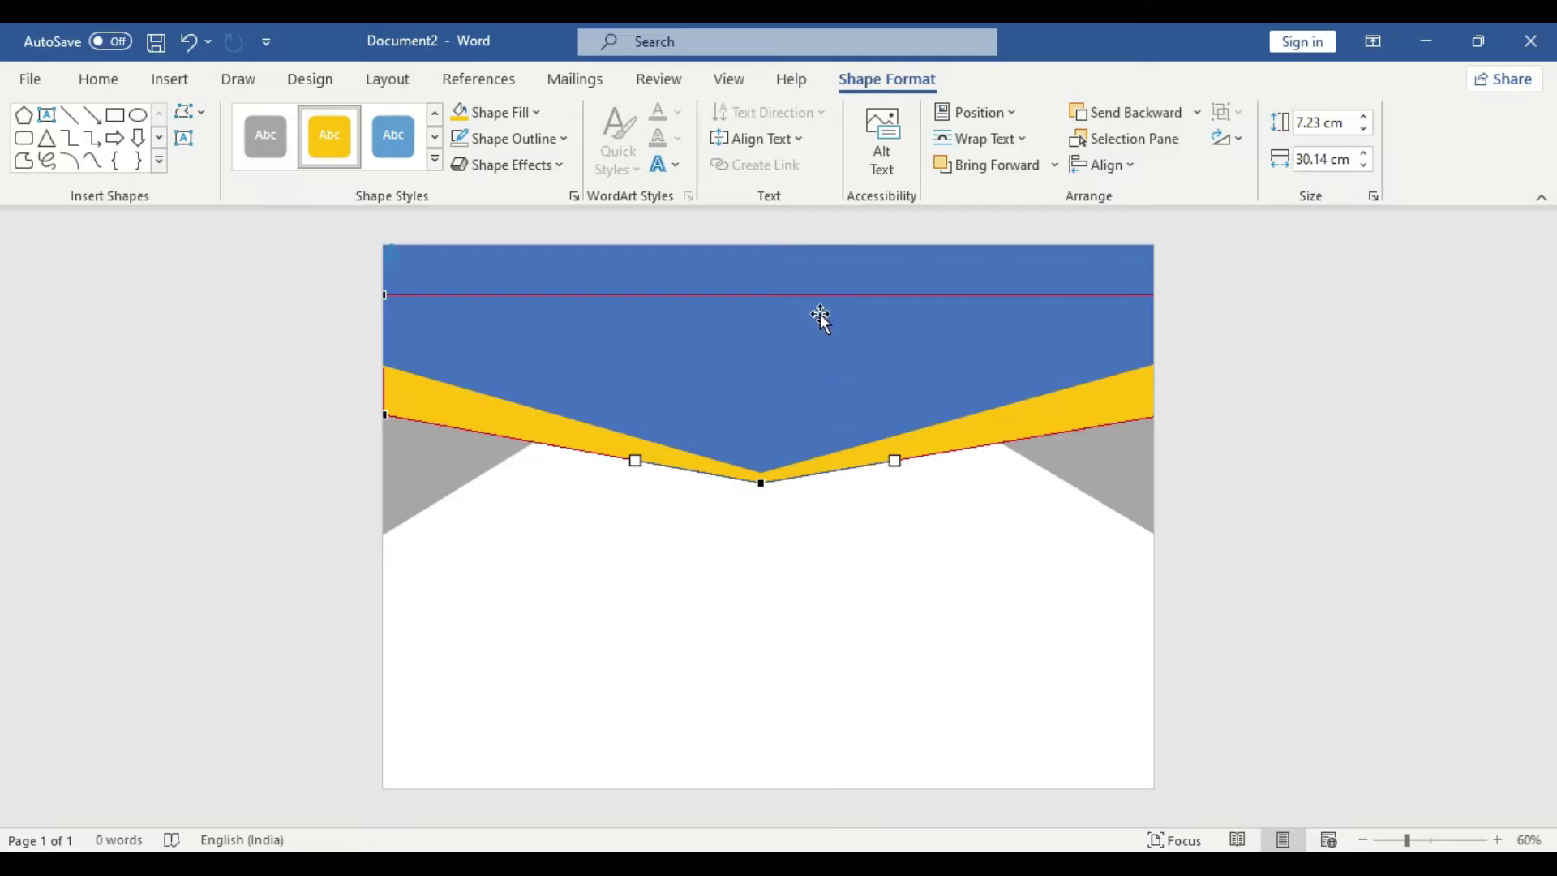
left_click(769, 363)
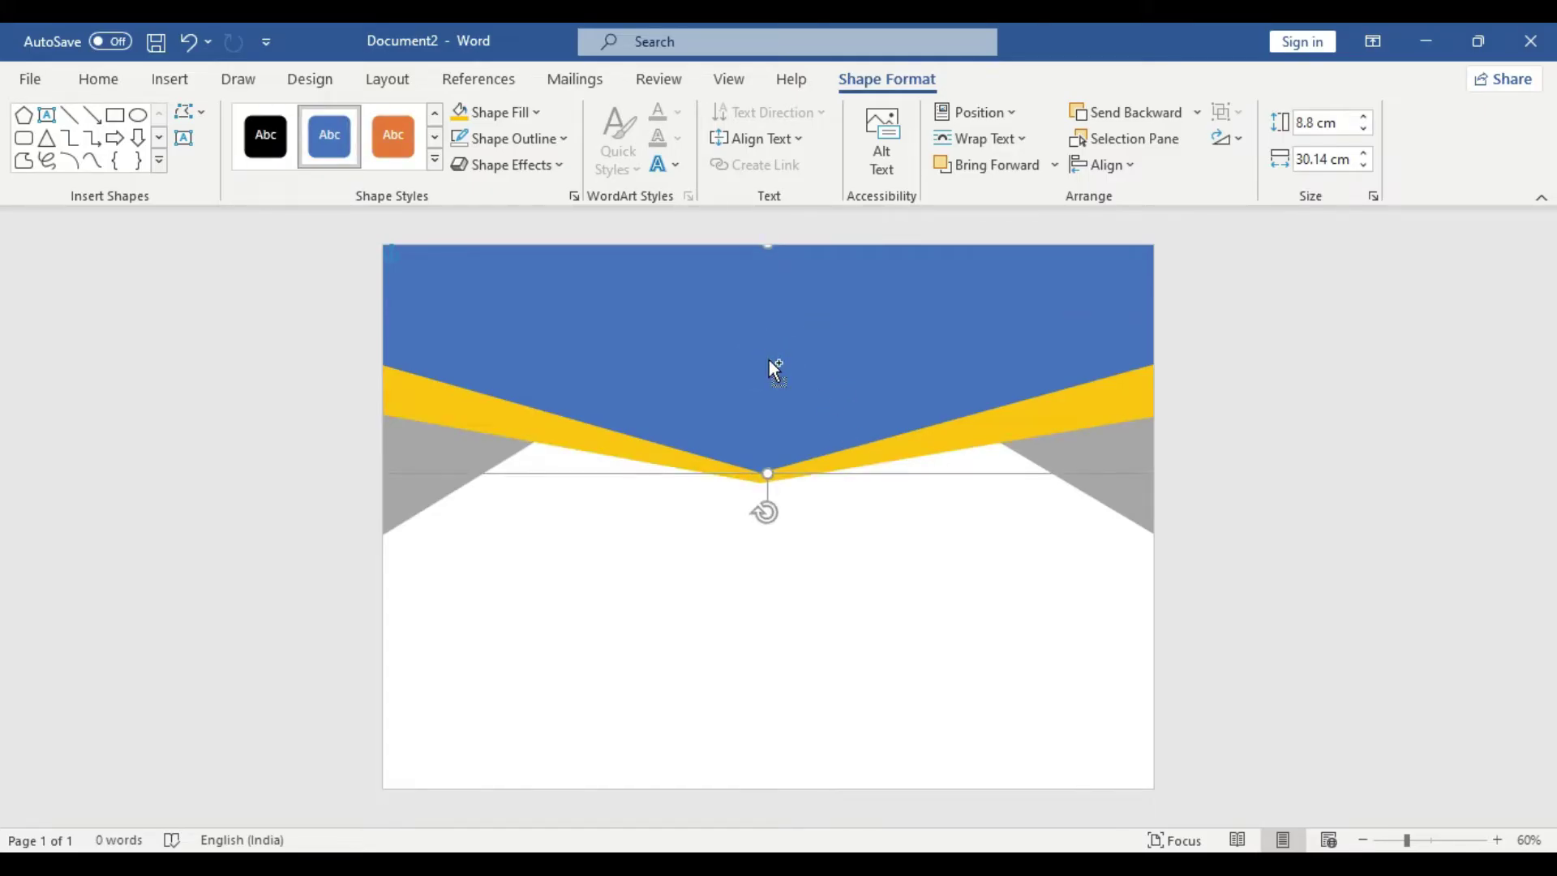
Step: Duplicate the blue chevron, move the copy up and fill it dark navy
key("ctrl+c")
key("ctrl+v")
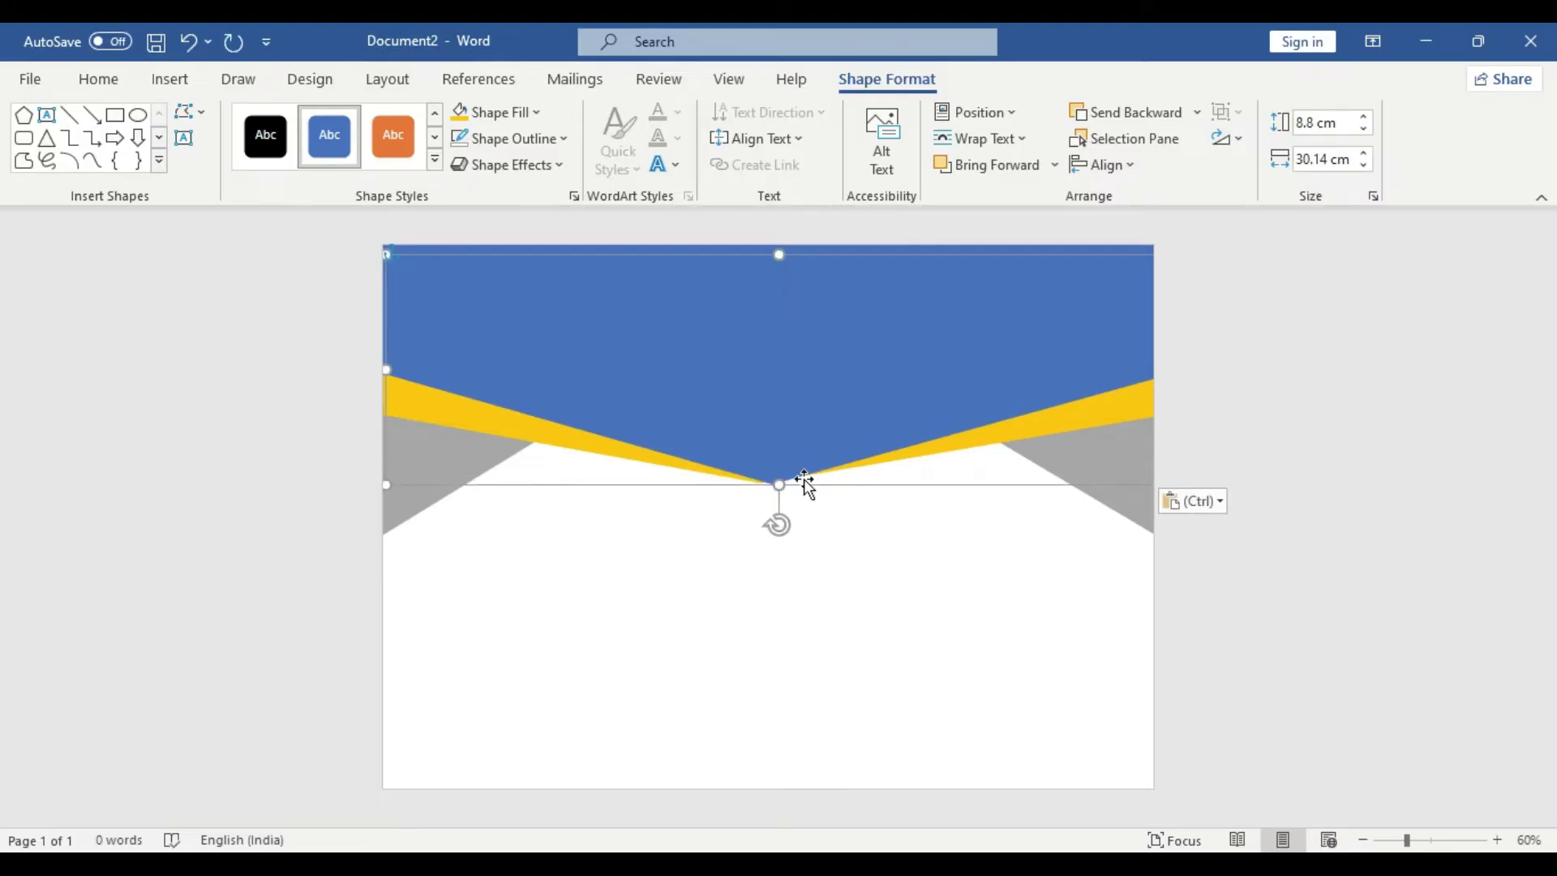
left_click(769, 371)
left_click_drag(769, 372, 765, 328)
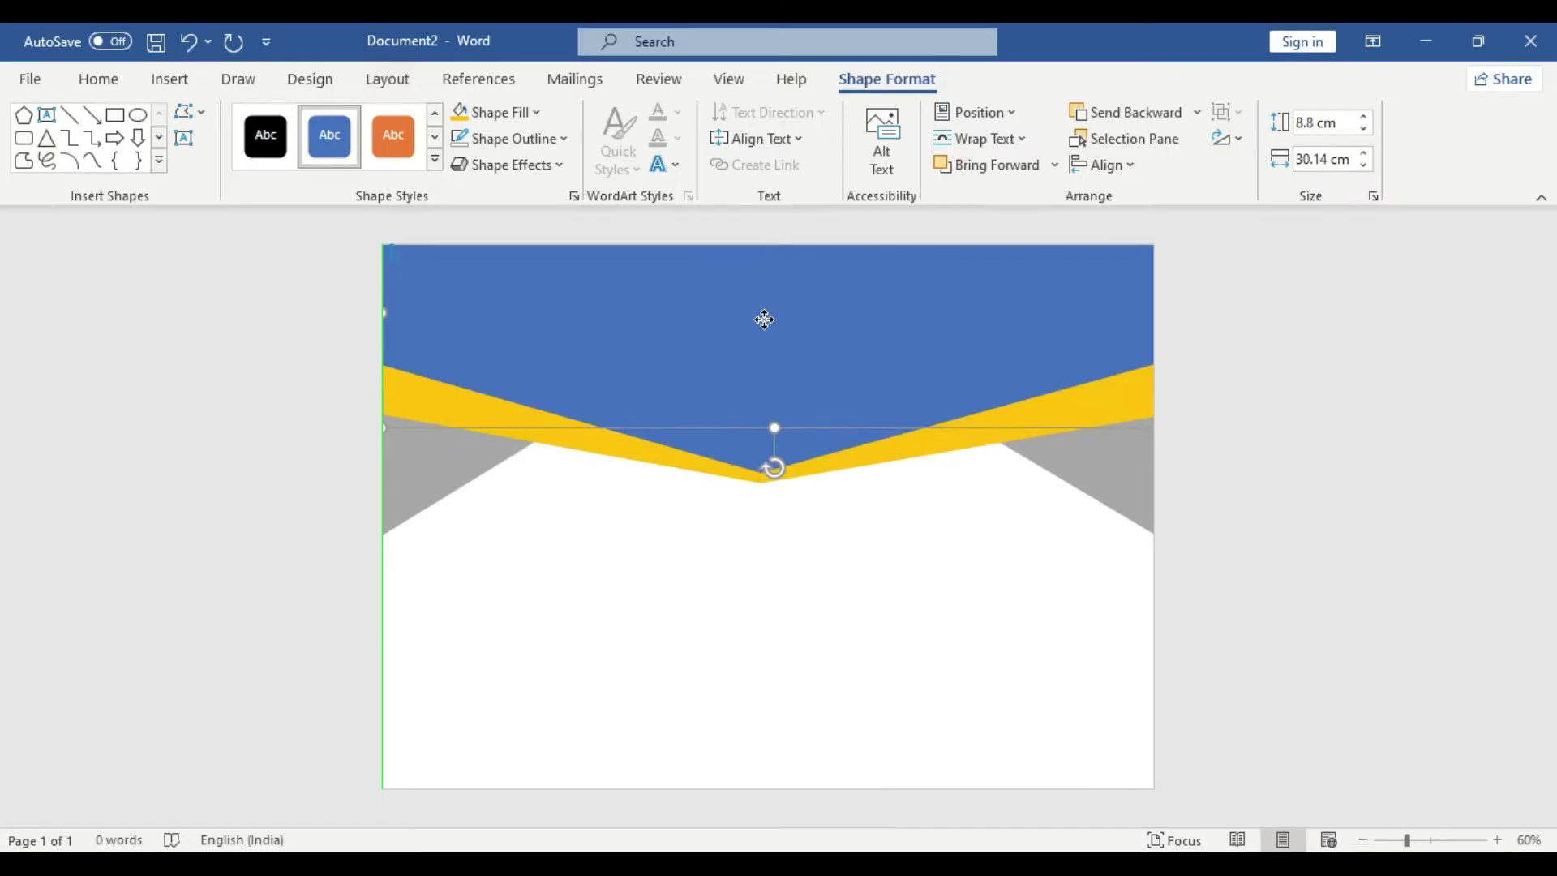
left_click(519, 112)
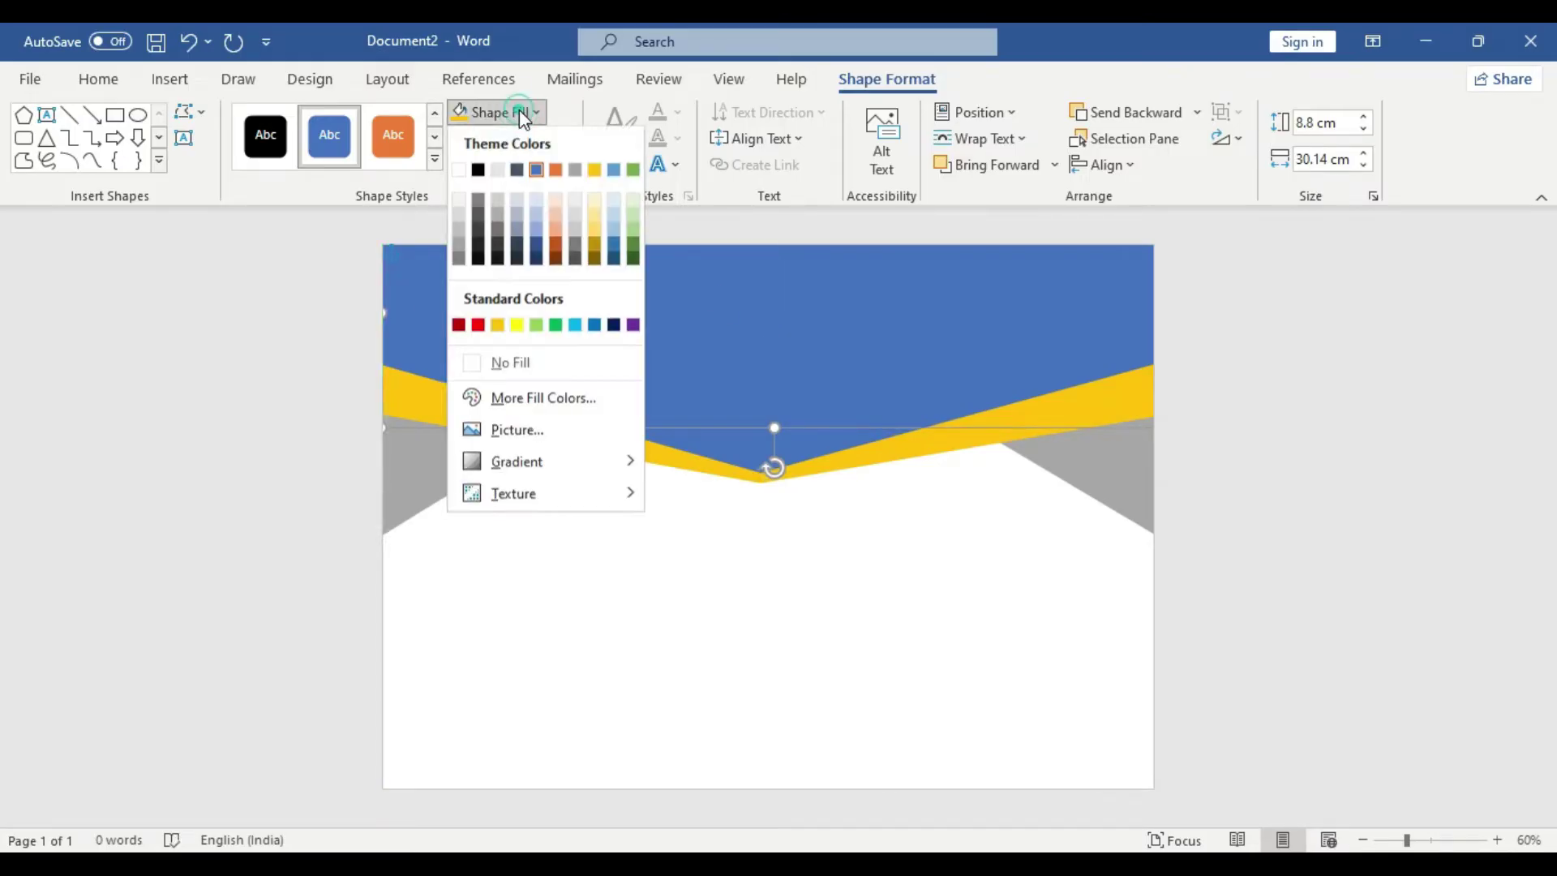
left_click(539, 260)
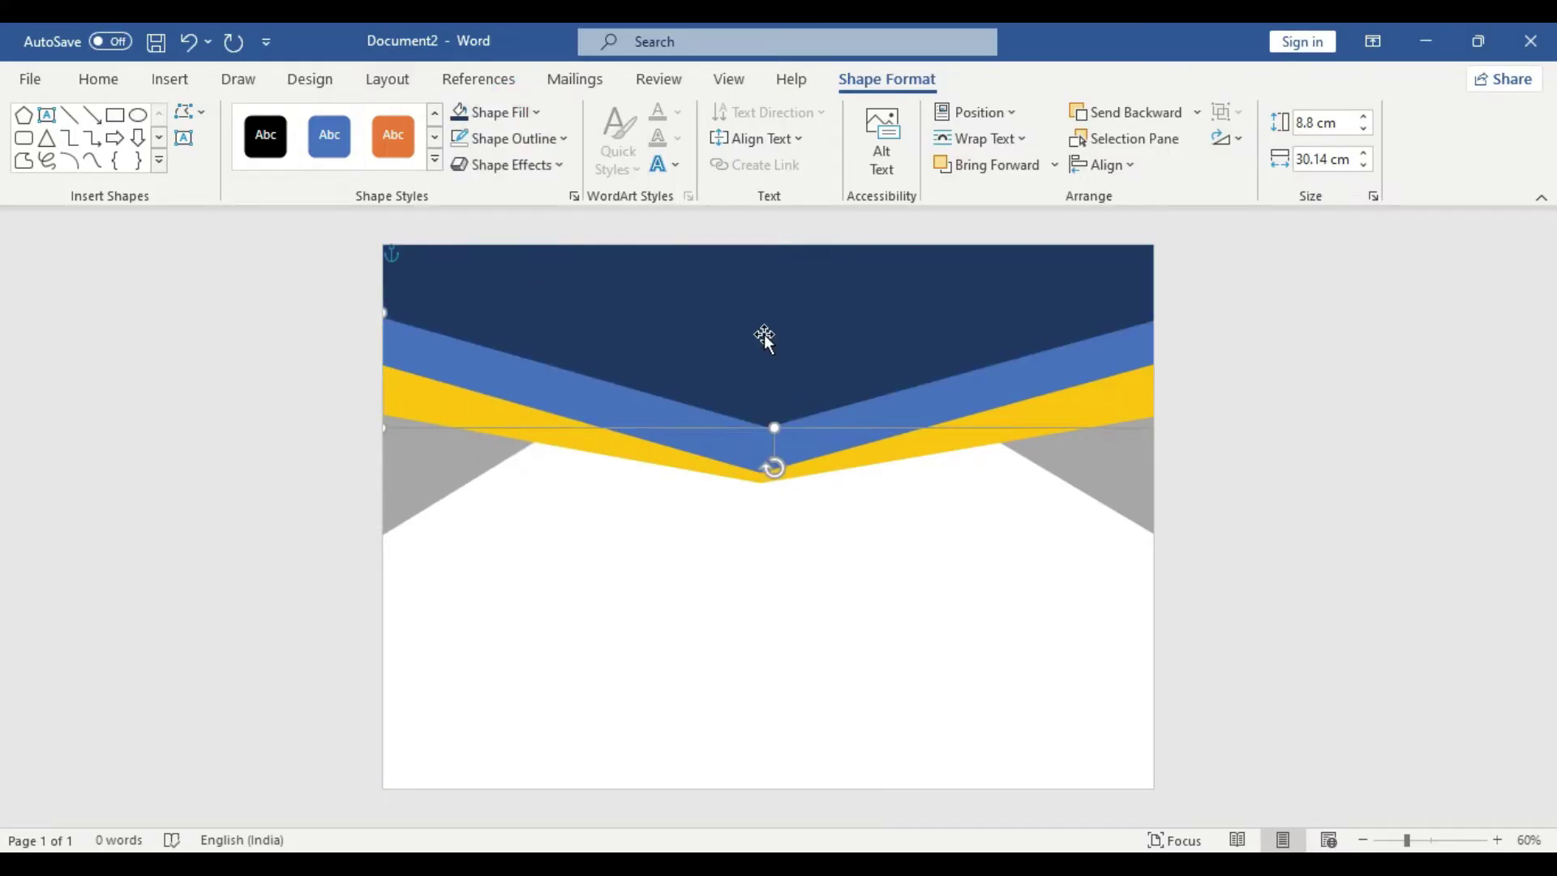
mouse_move(764, 333)
left_mouse_down()
mouse_move(758, 369)
mouse_move(743, 363)
mouse_move(756, 342)
left_mouse_up()
Step: Edit the navy chevron's points to deepen its V tip and widen its right corner
left_click(190, 112)
left_click(244, 178)
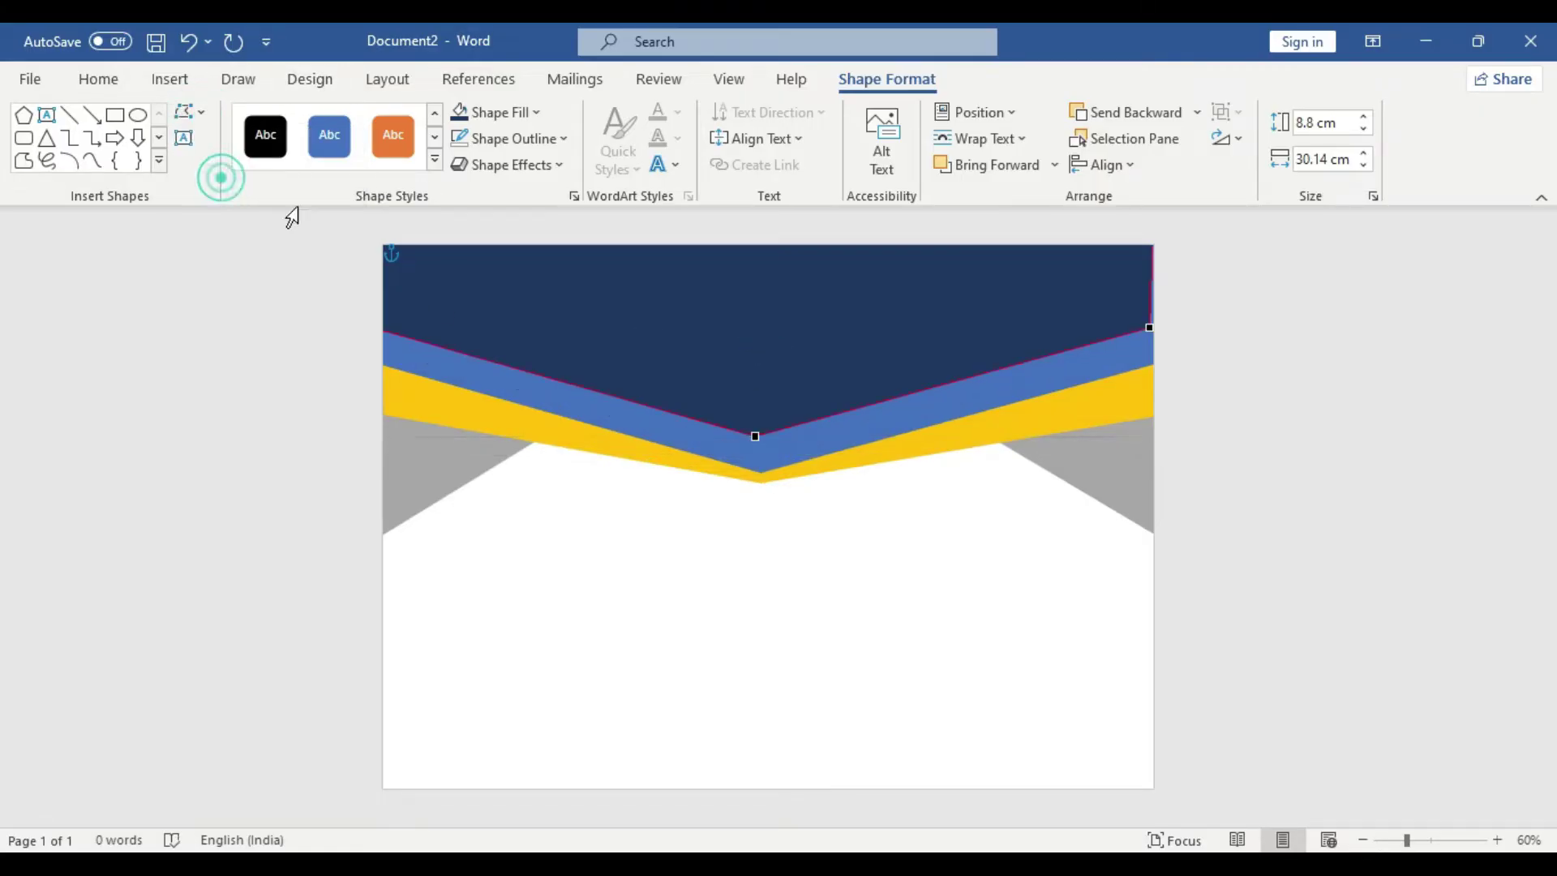
left_click_drag(759, 435, 762, 465)
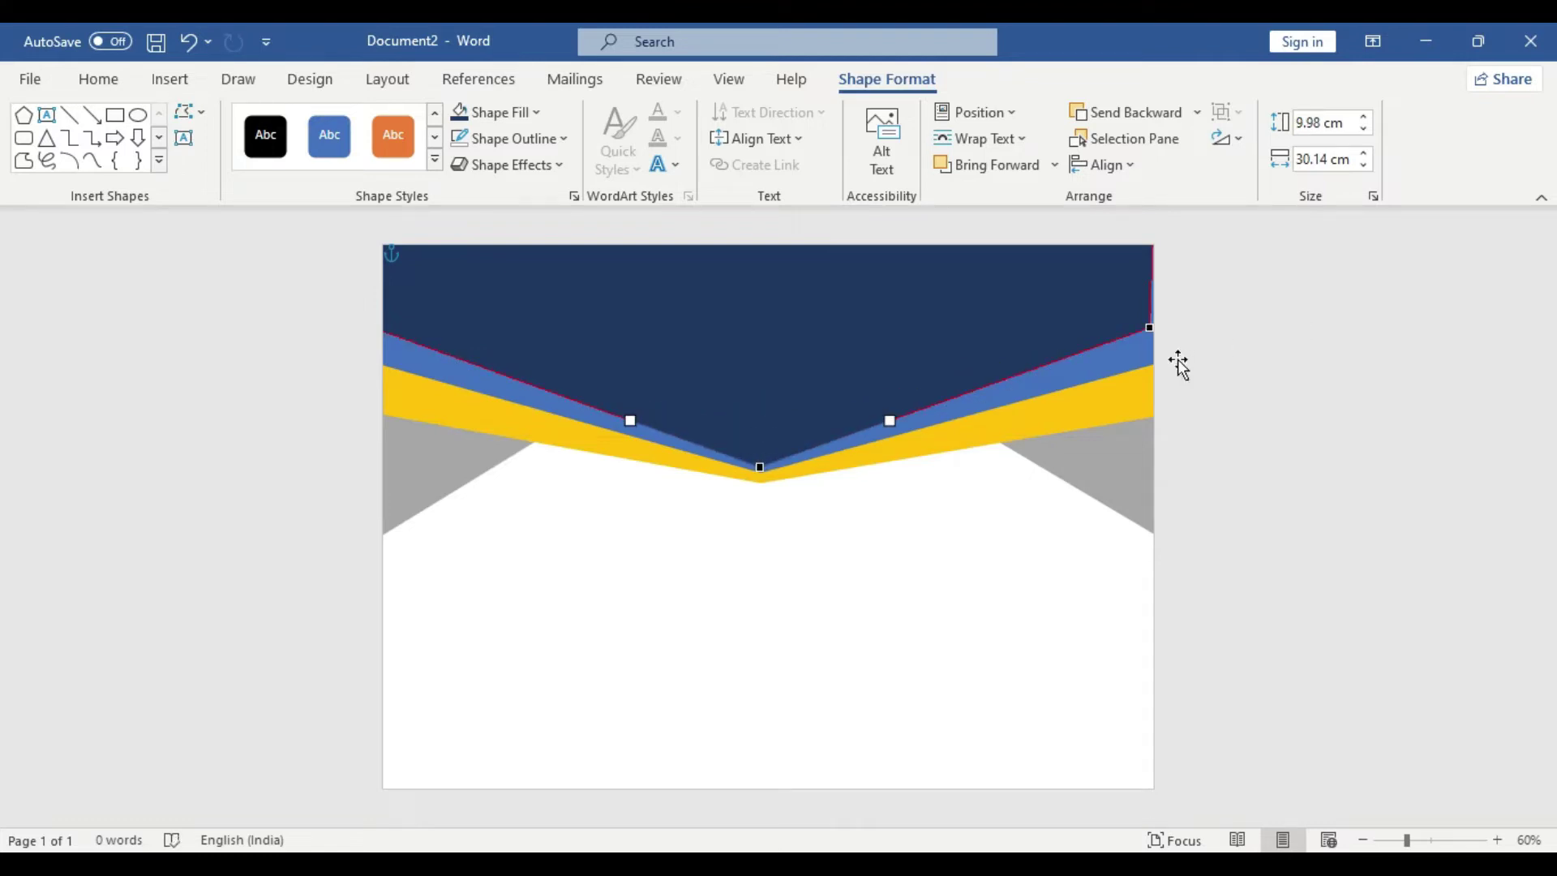
left_click_drag(1149, 326, 1158, 329)
left_click(785, 356)
left_click(1331, 584)
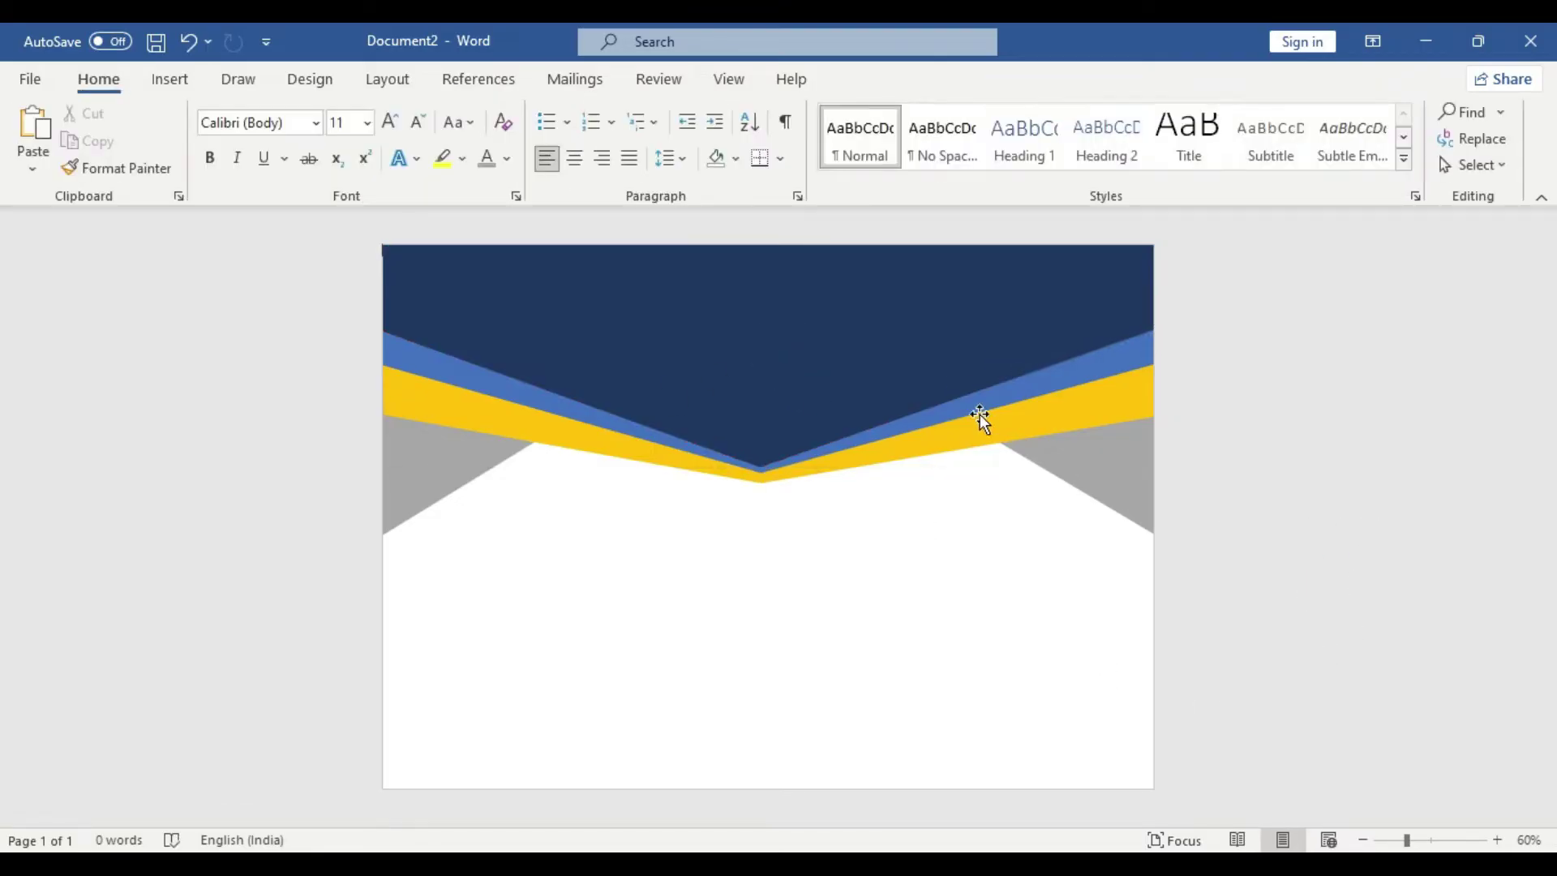
Step: Give the top navy chevron a gradient fill from Dark Blue to Blue
left_click(719, 295)
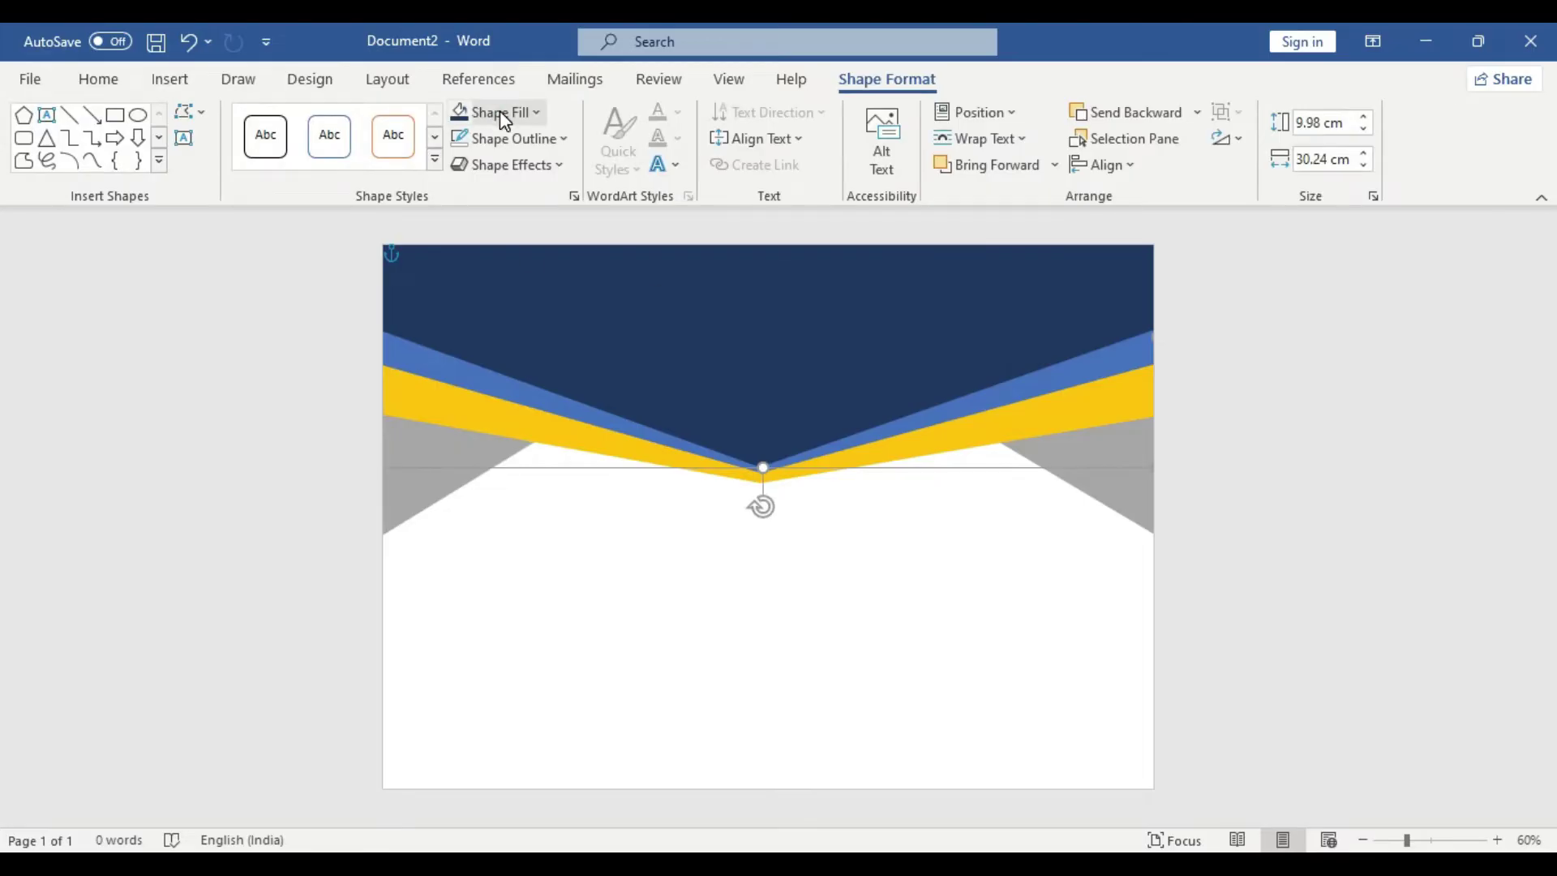
left_click(504, 117)
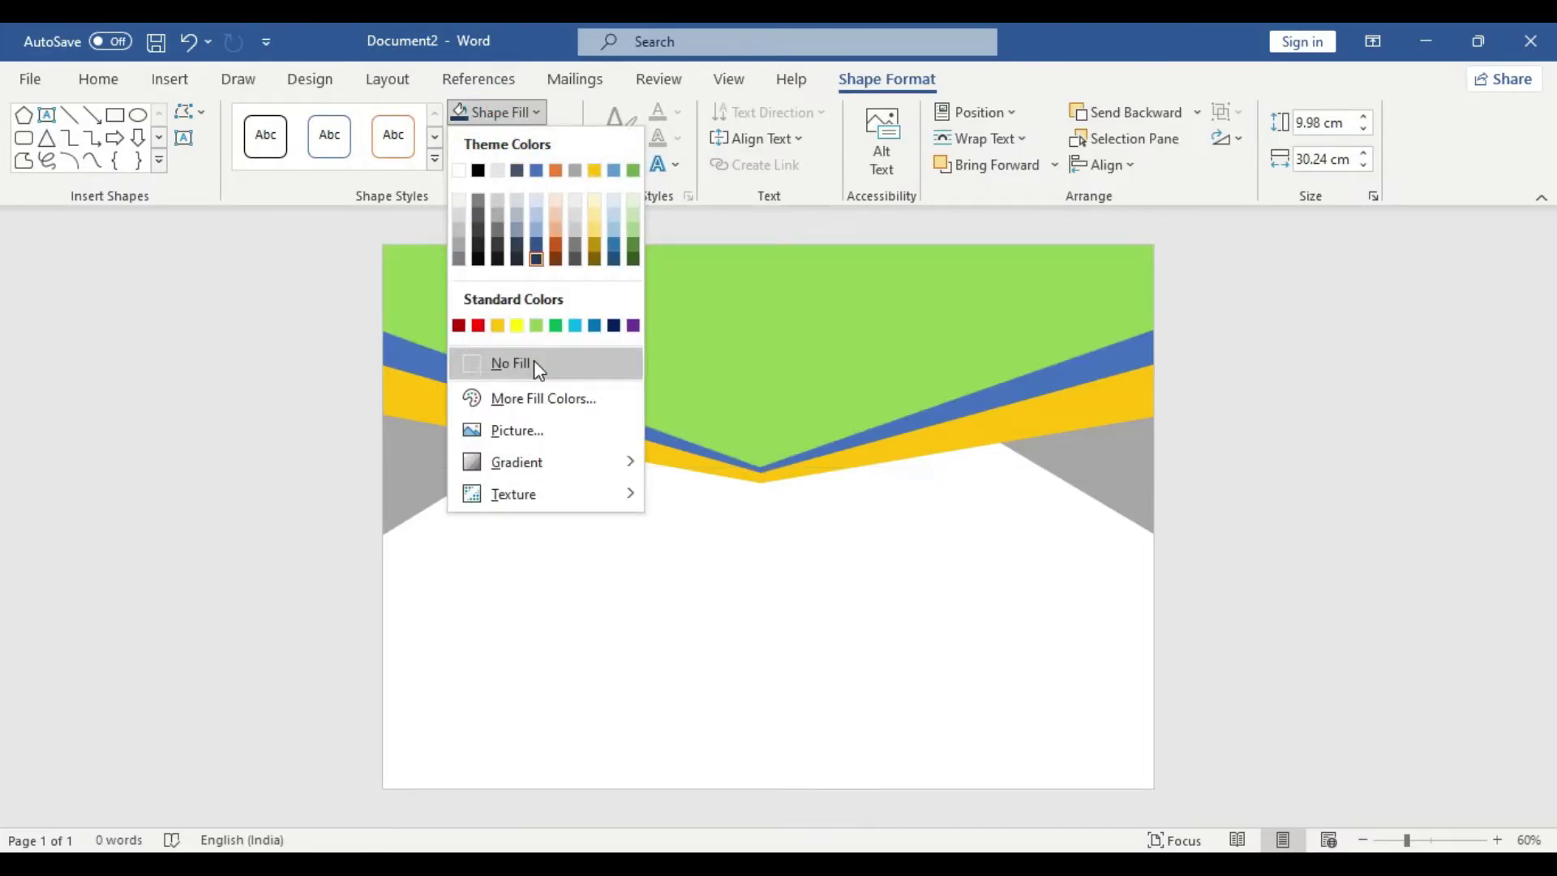
mouse_move(560, 469)
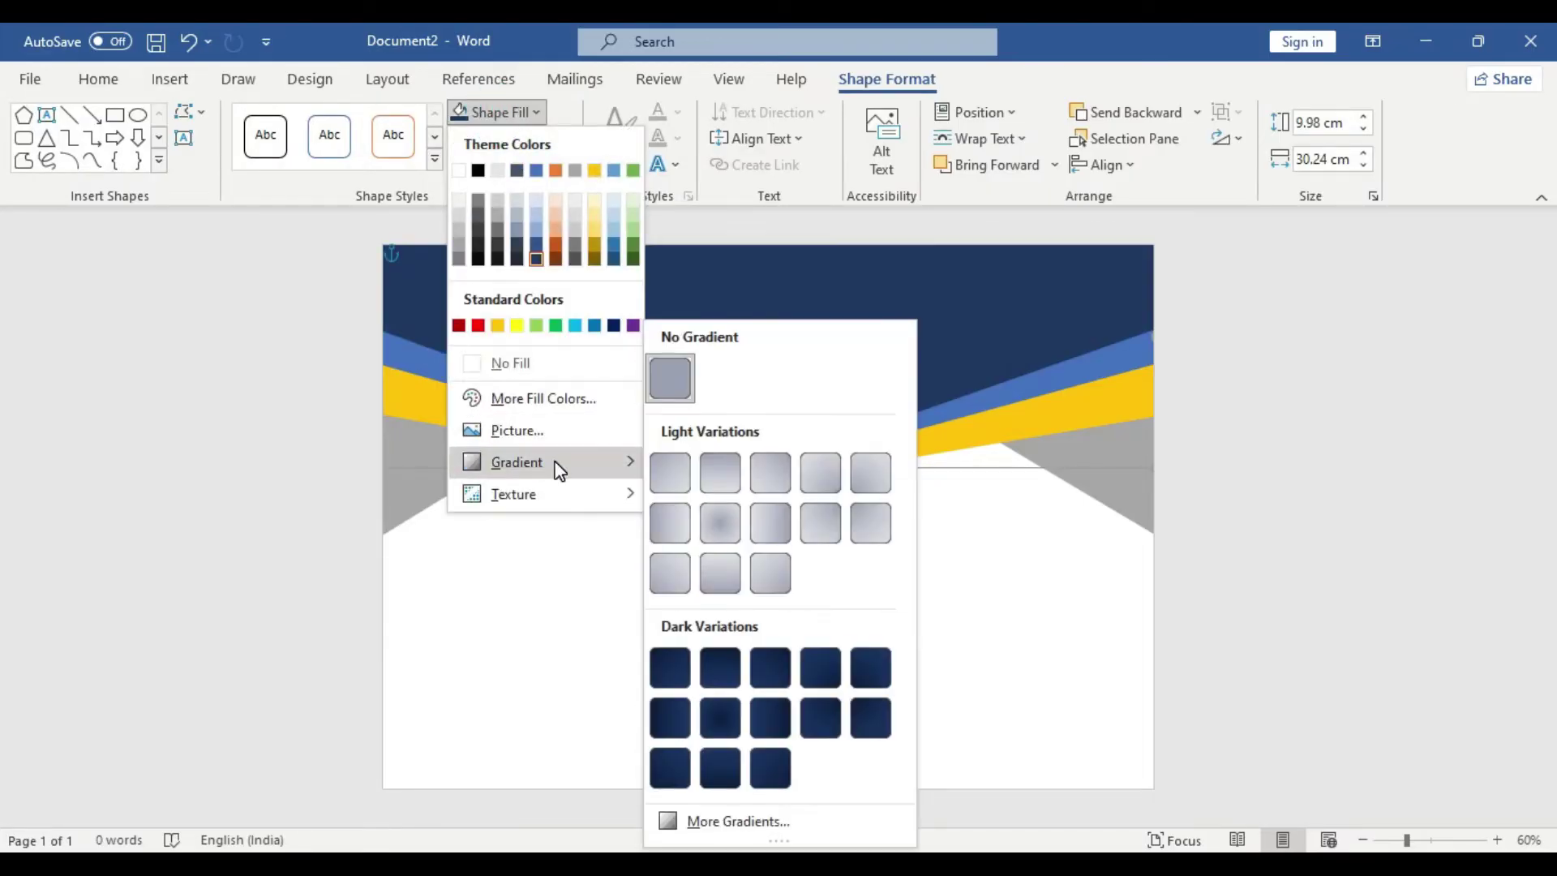
left_click(754, 822)
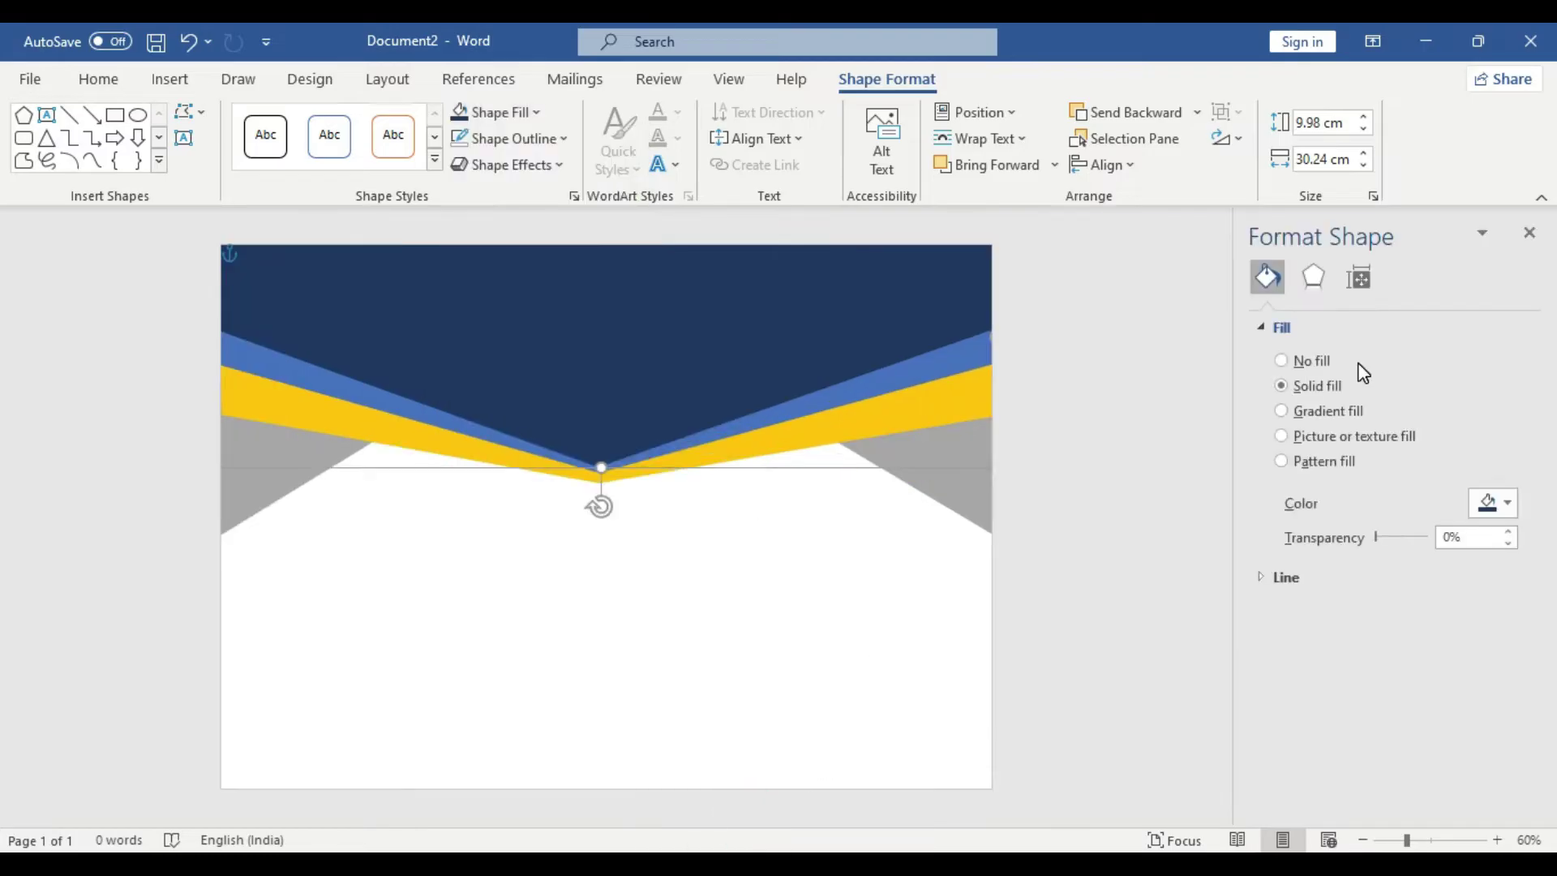
left_click(1316, 411)
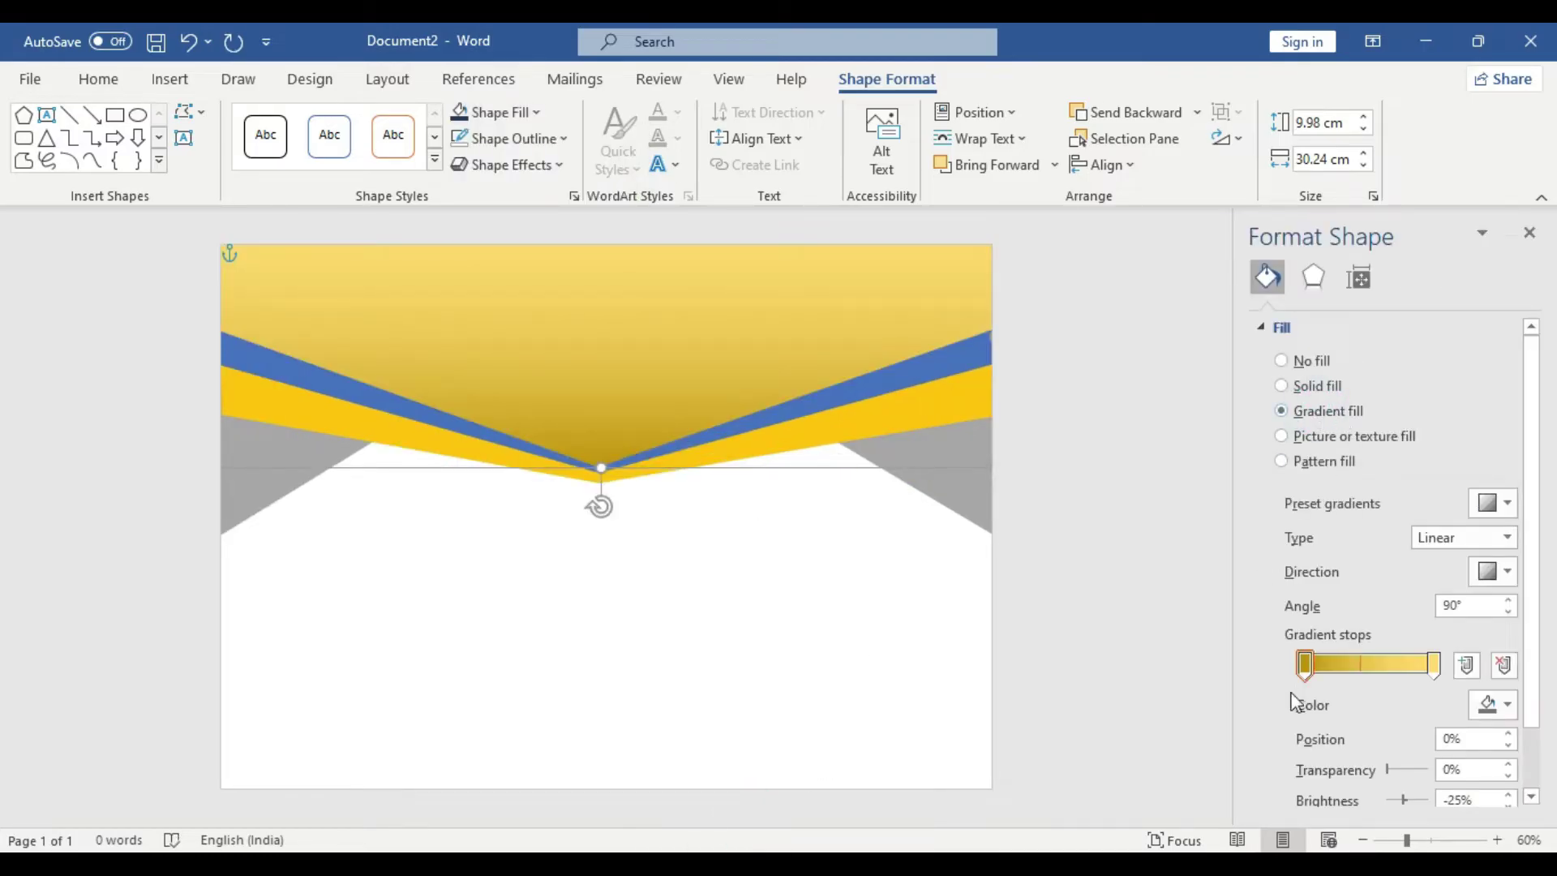
left_click(1505, 707)
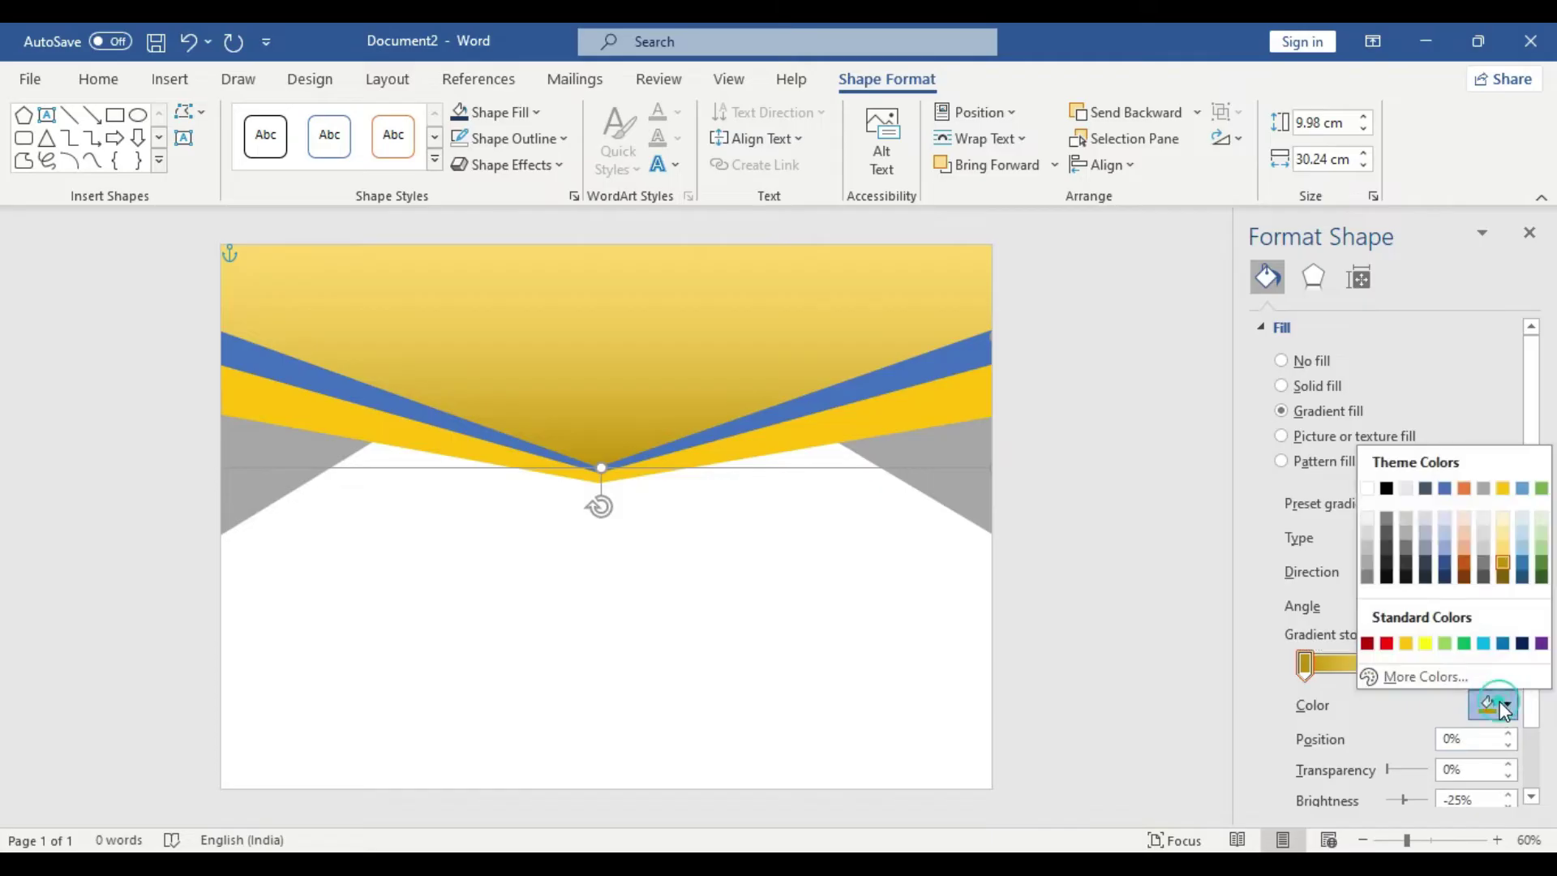
left_click(1524, 651)
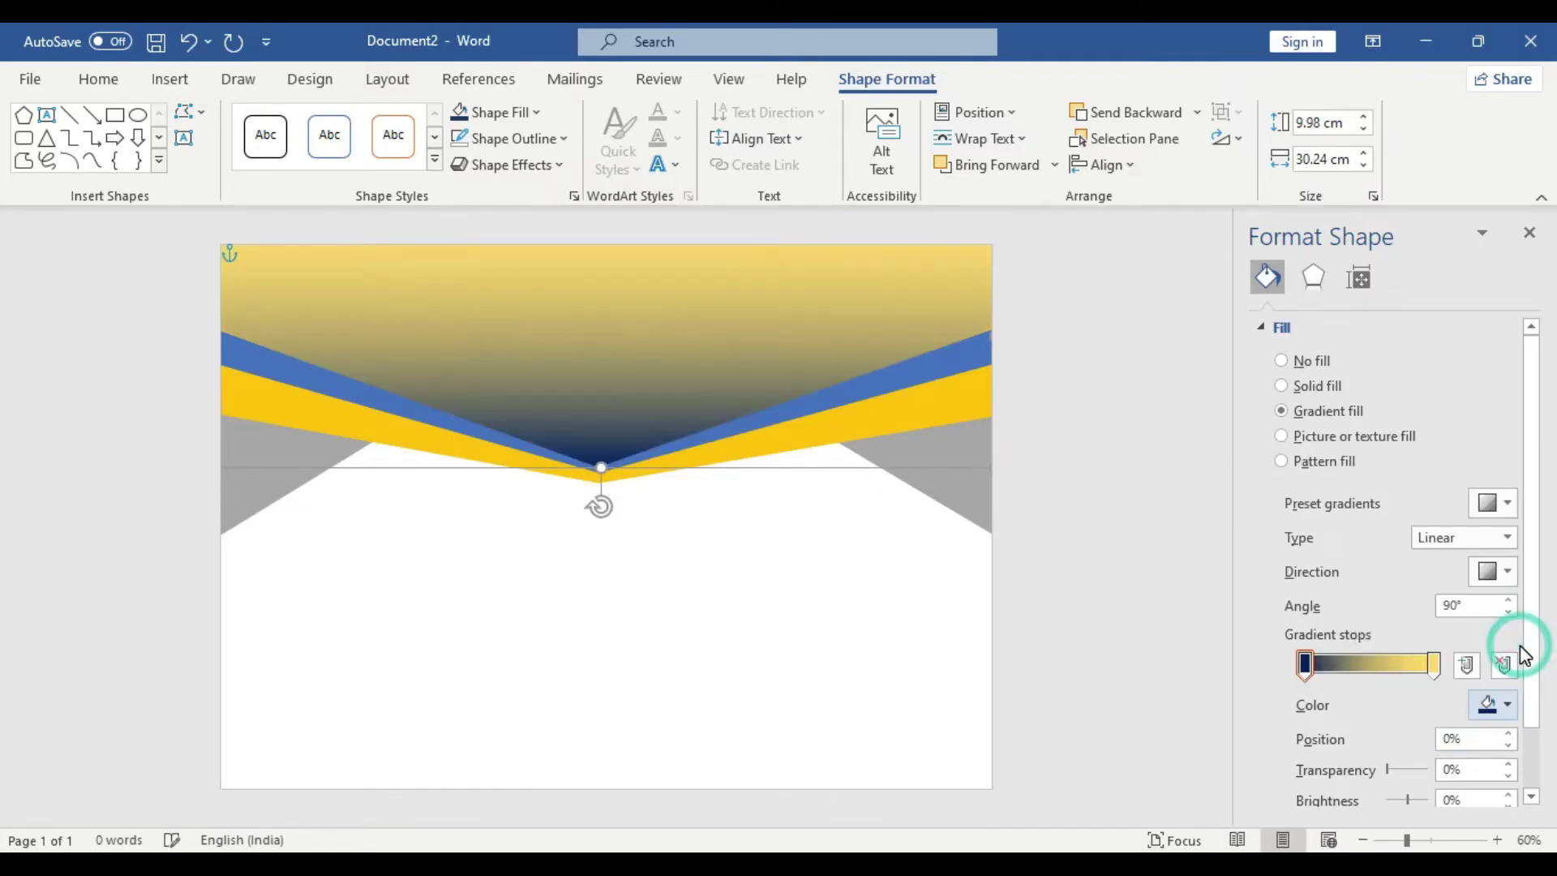
left_click(1433, 664)
left_click(1507, 704)
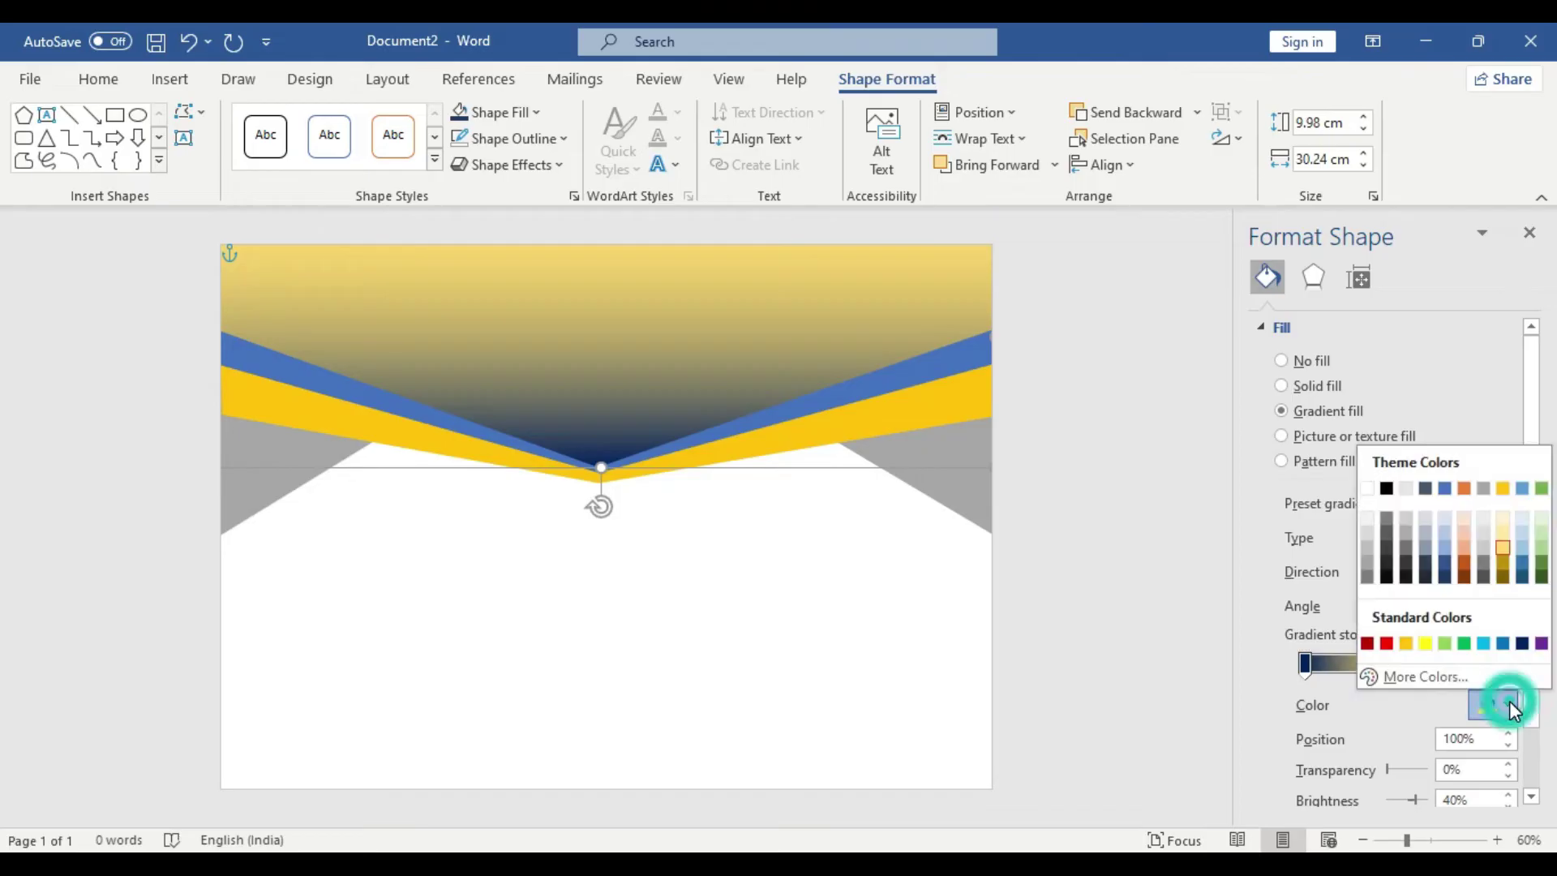
left_click(1504, 645)
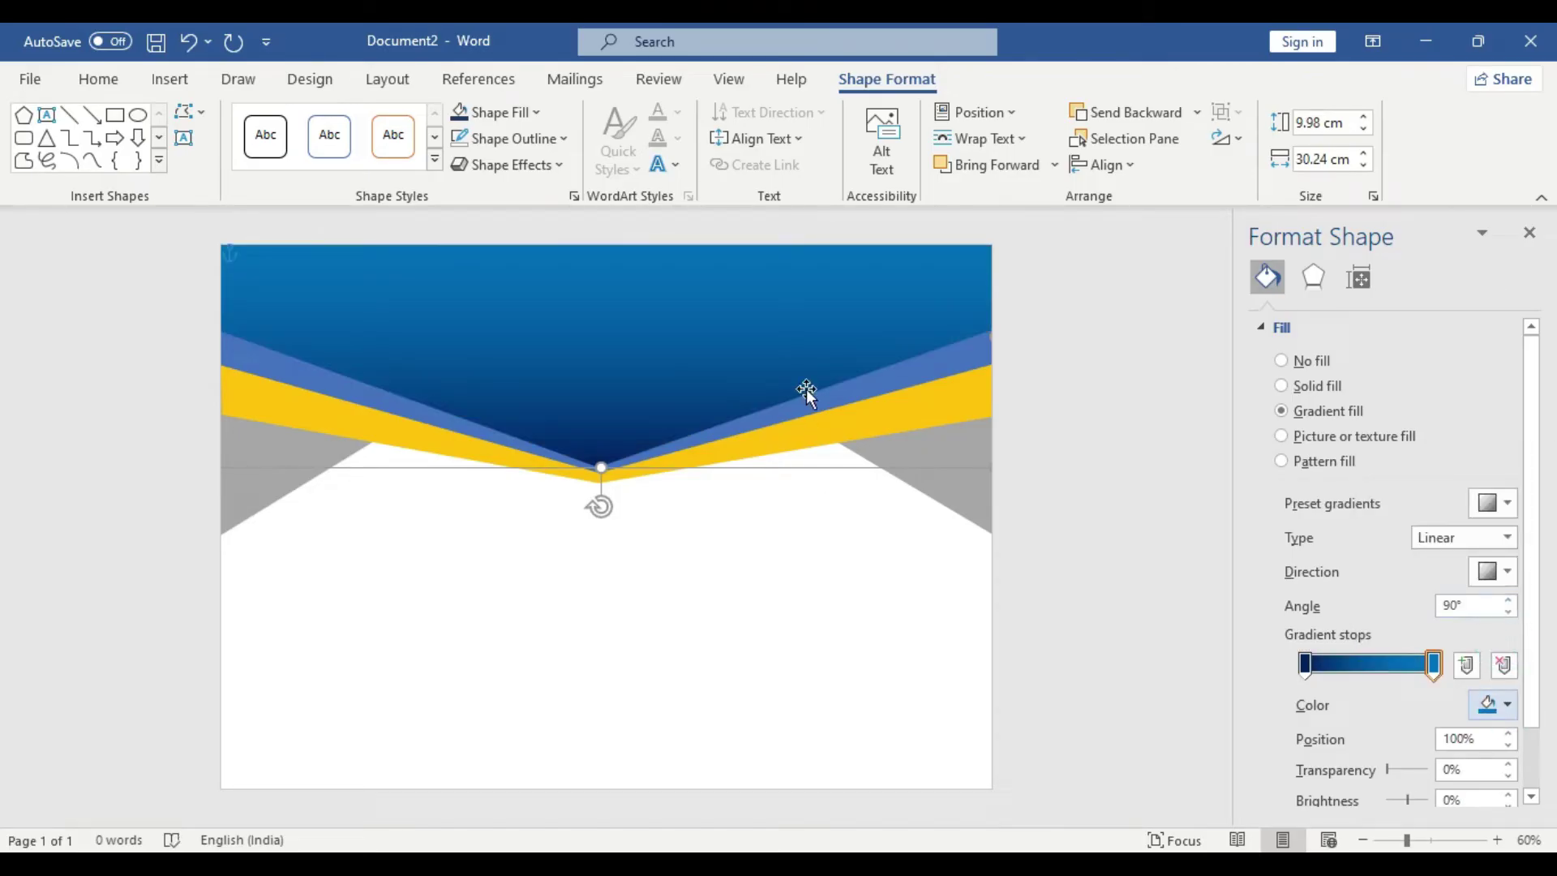
left_click(416, 409)
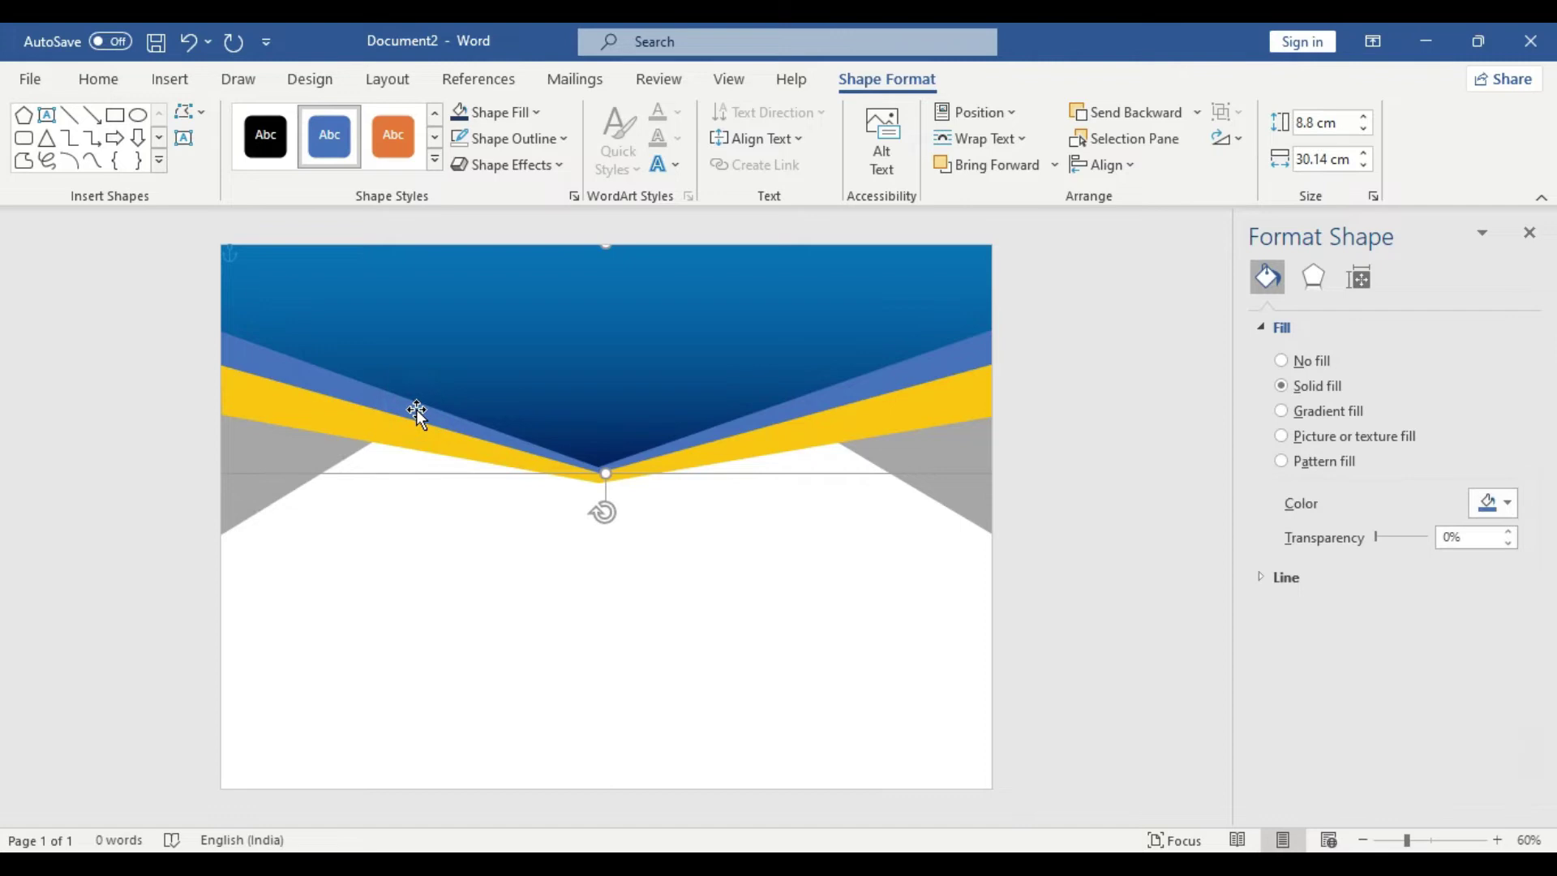
Step: Give the blue stripe a gradient fill from black to Dark Blue
left_click(1314, 414)
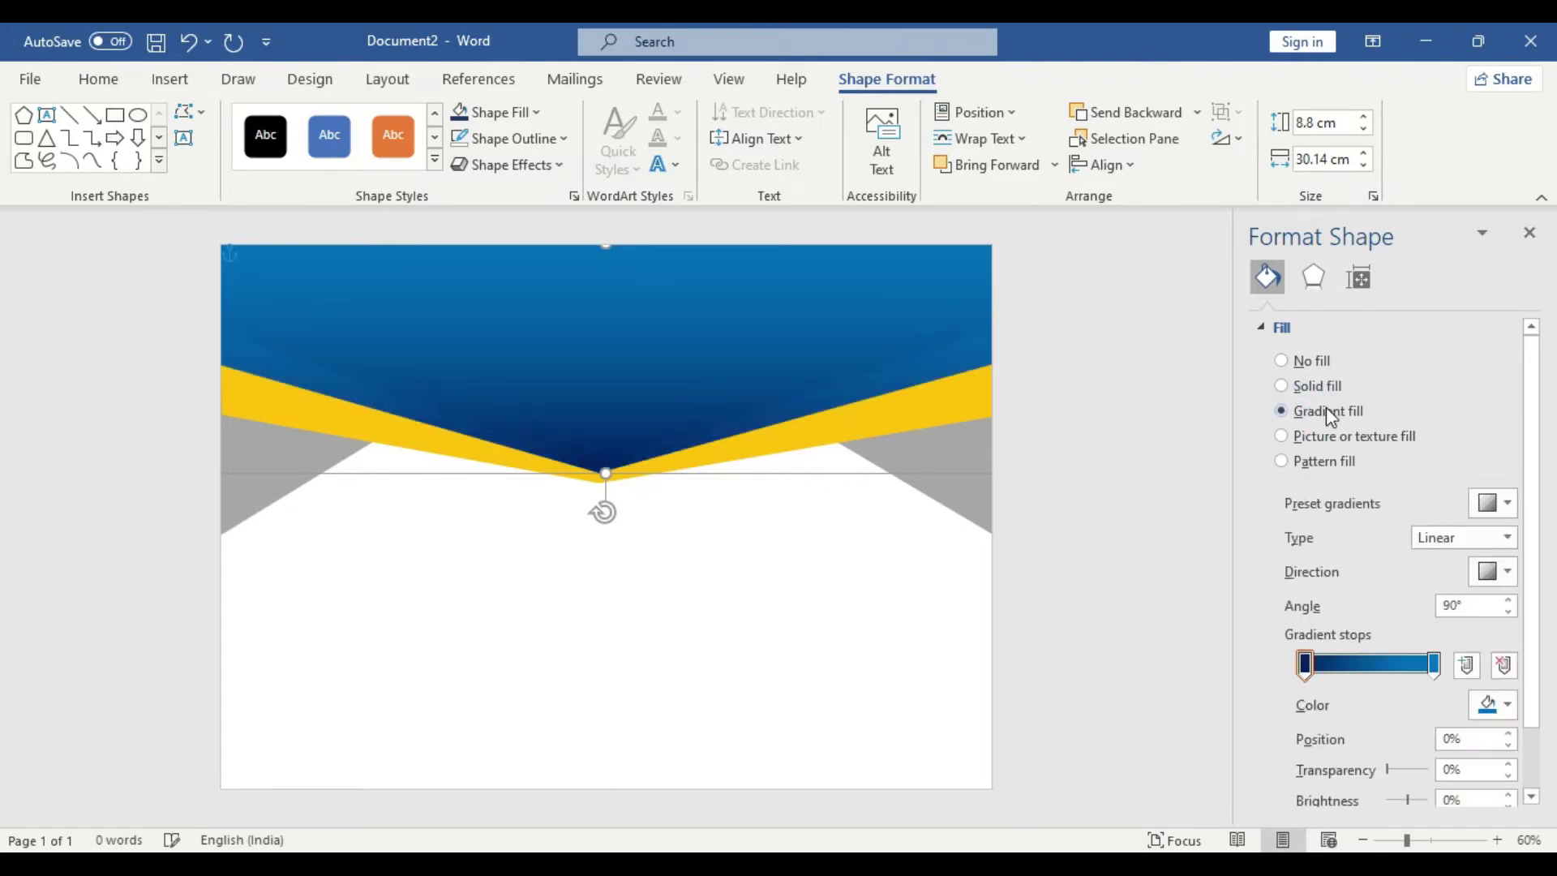
left_click(1495, 706)
left_click(1387, 577)
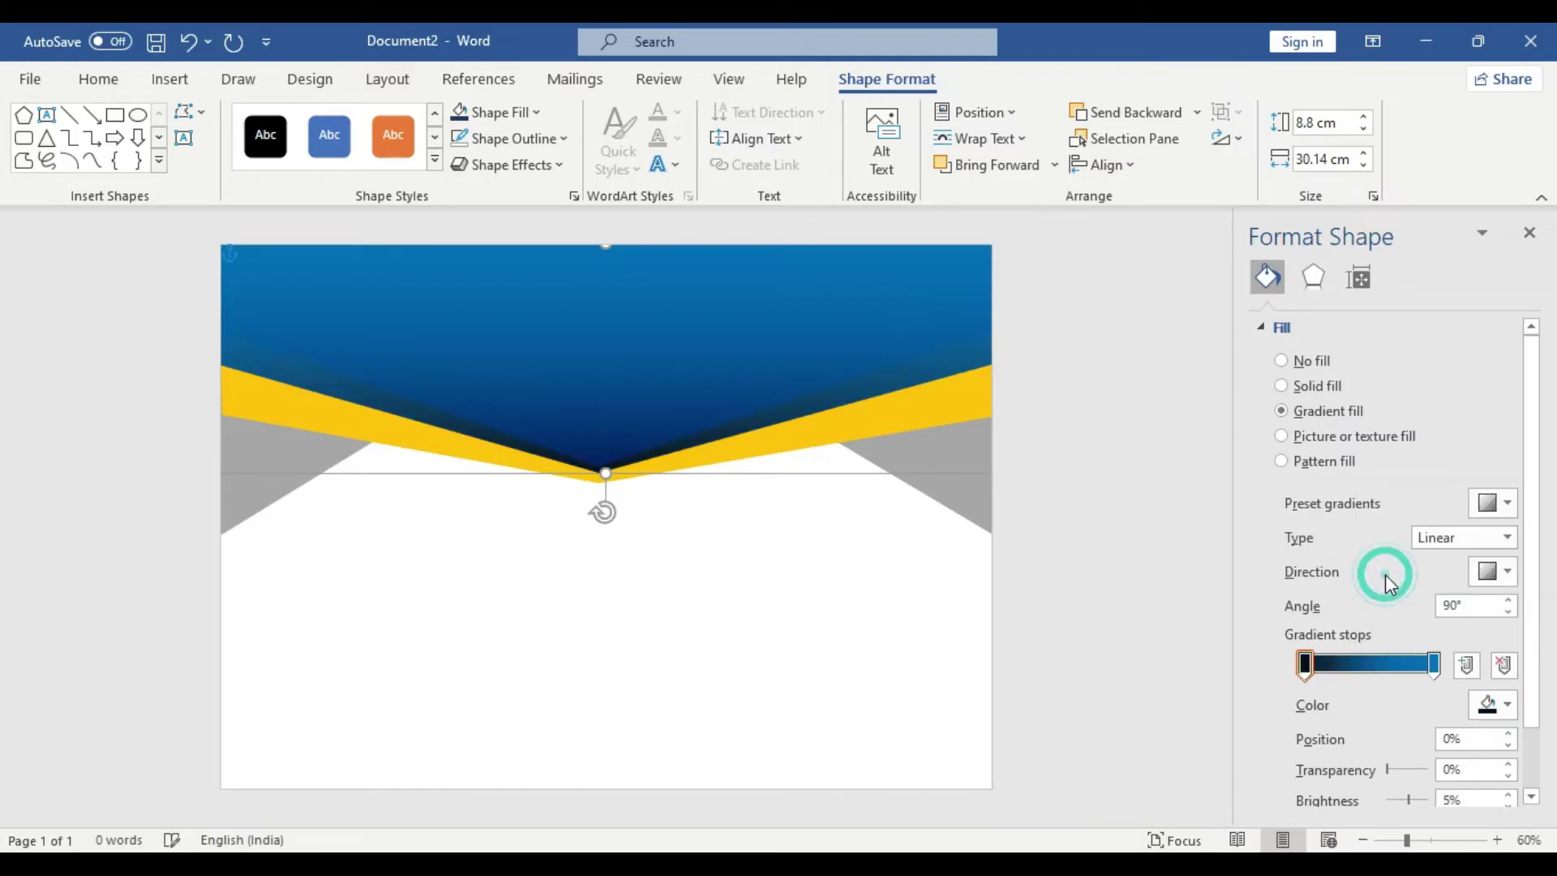
left_click(1434, 665)
left_click(1495, 705)
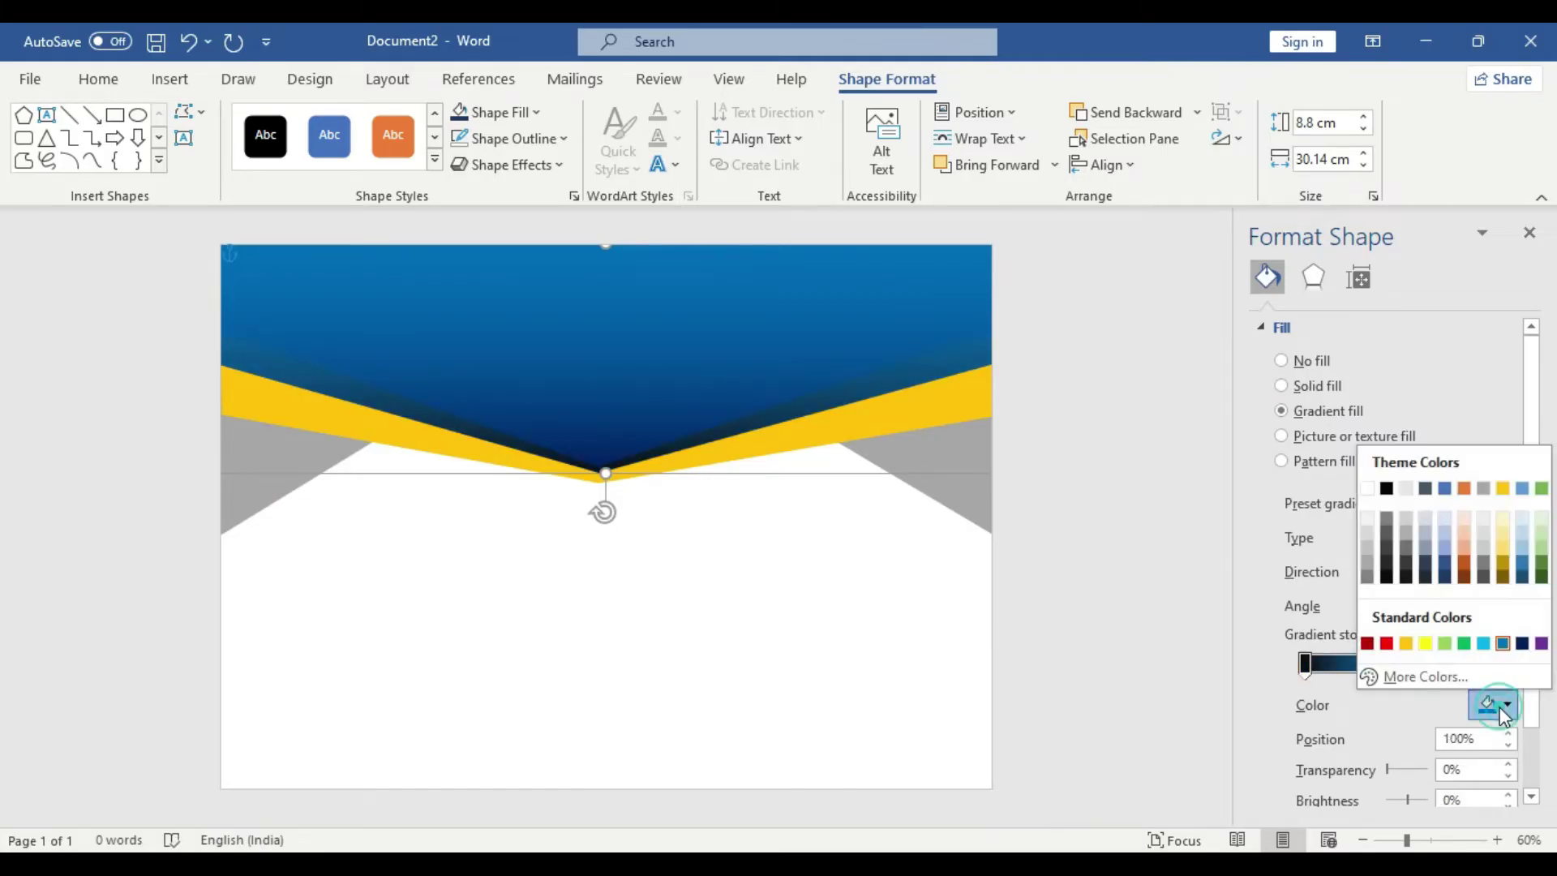
left_click(1523, 645)
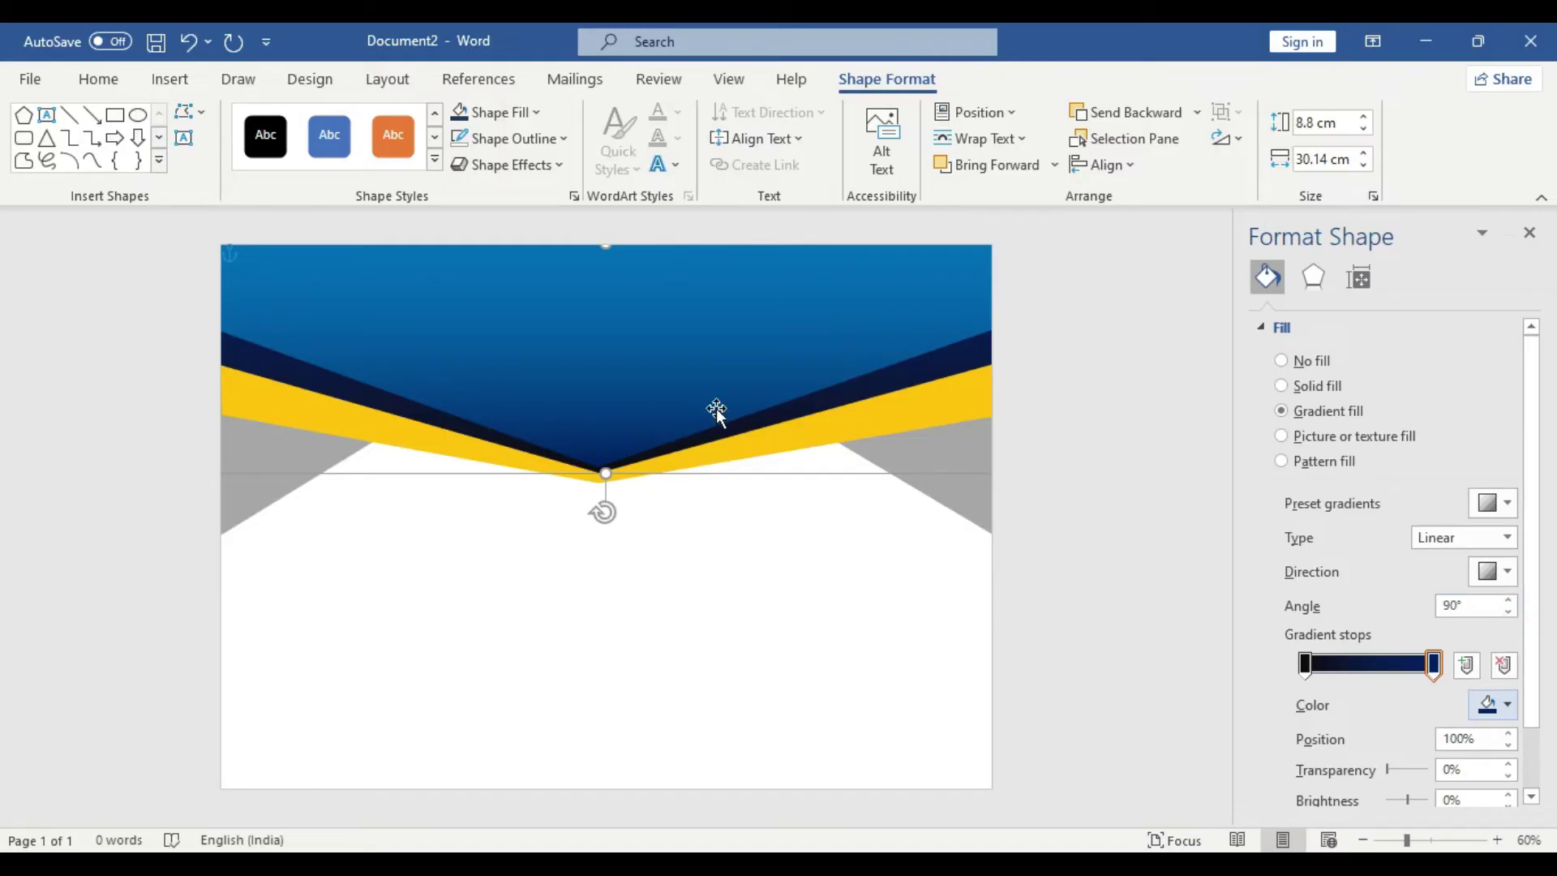
Step: Give the yellow band a gradient fill from gold to bright yellow
left_click(810, 434)
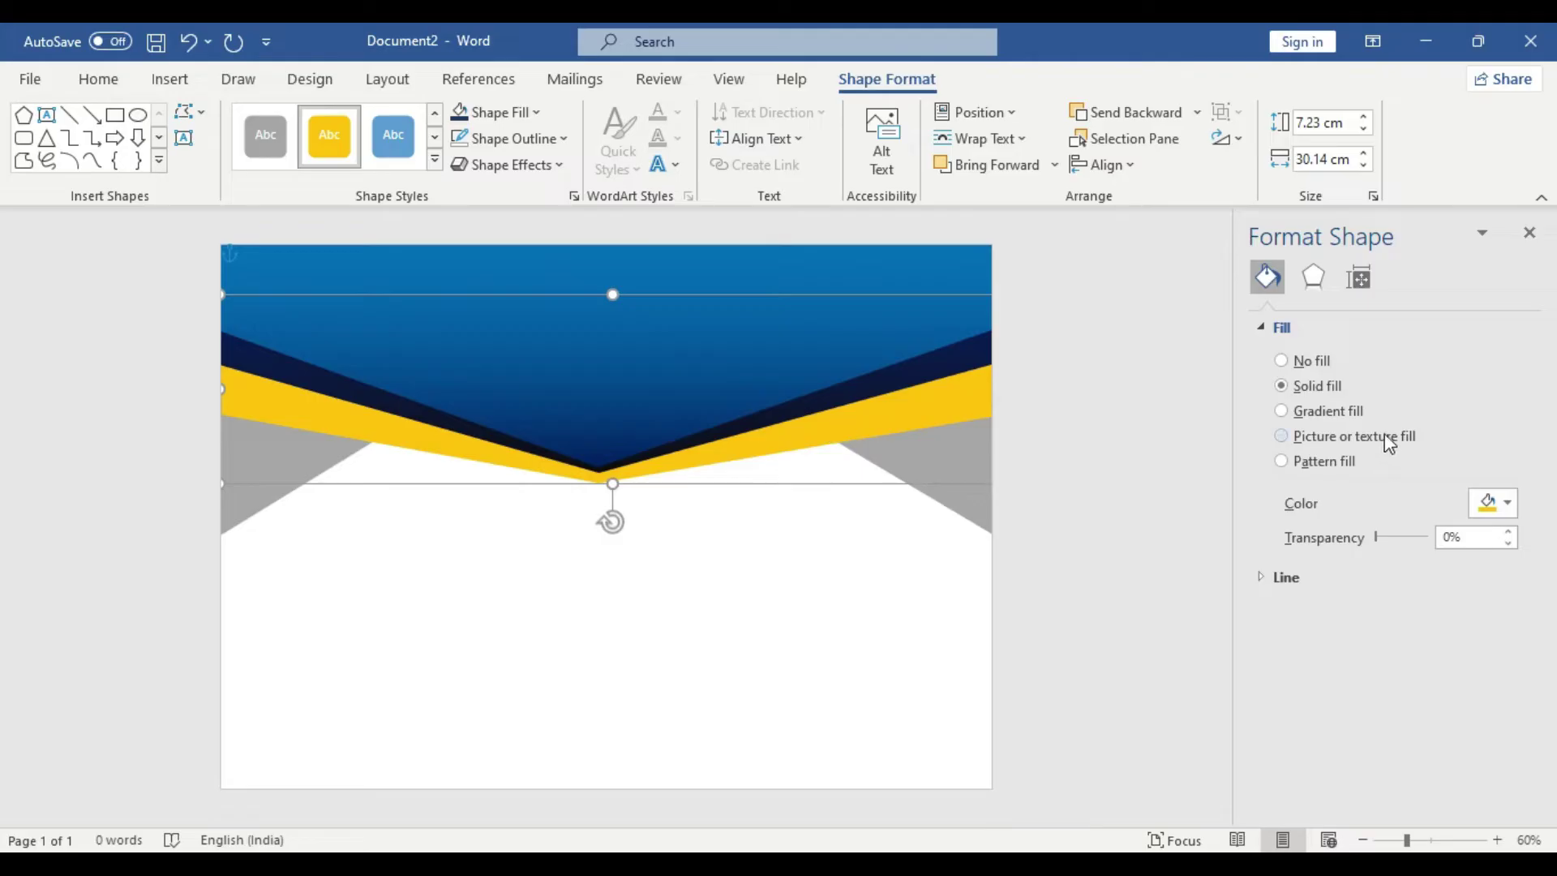
left_click(1321, 416)
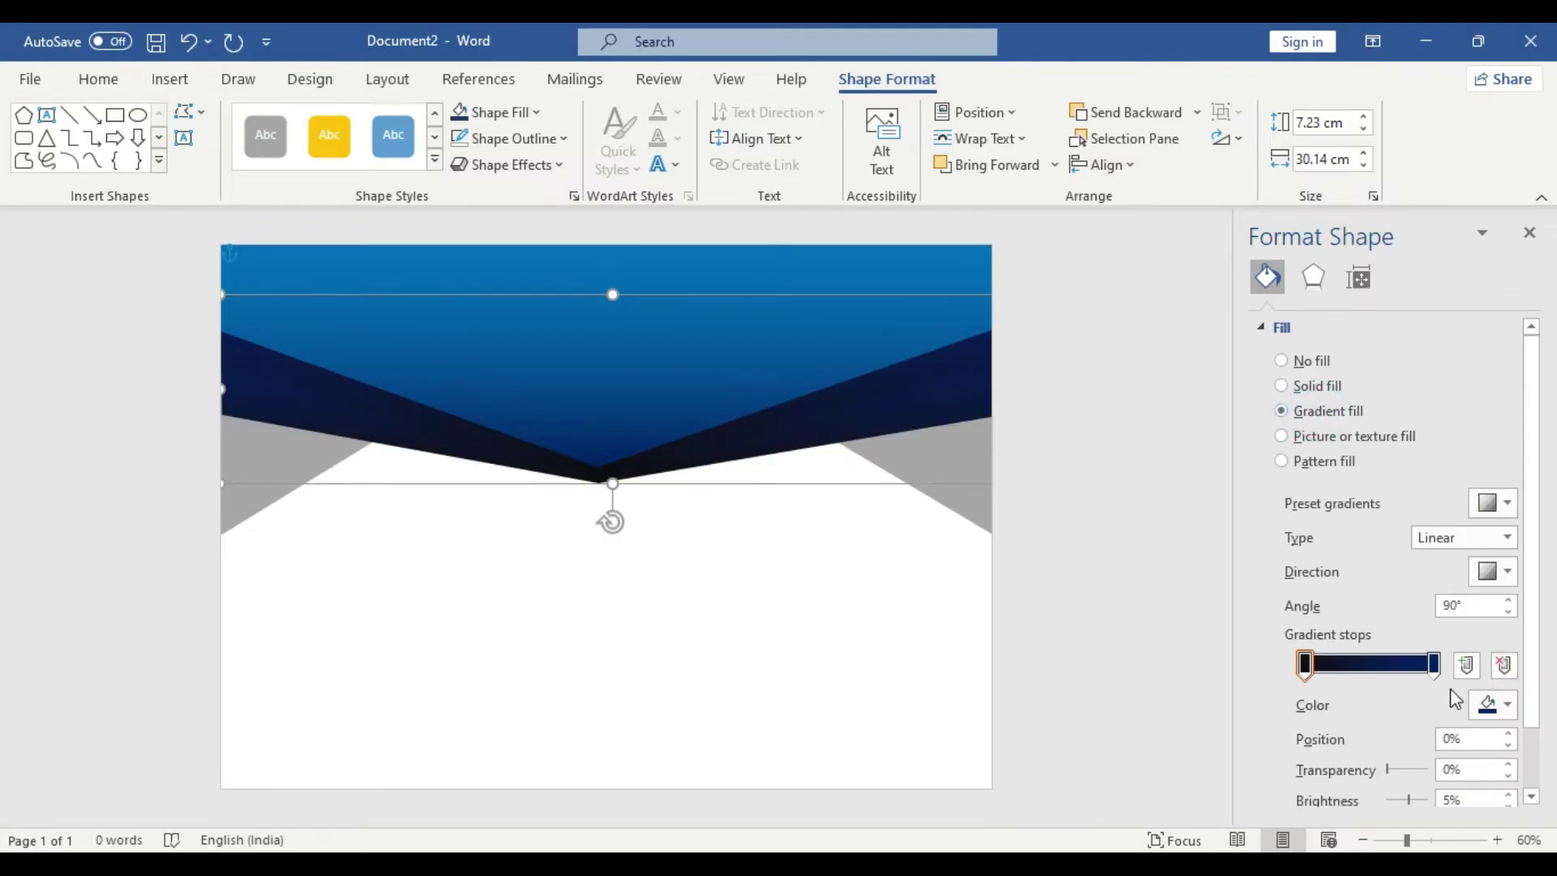
left_click(1496, 704)
left_click(1503, 581)
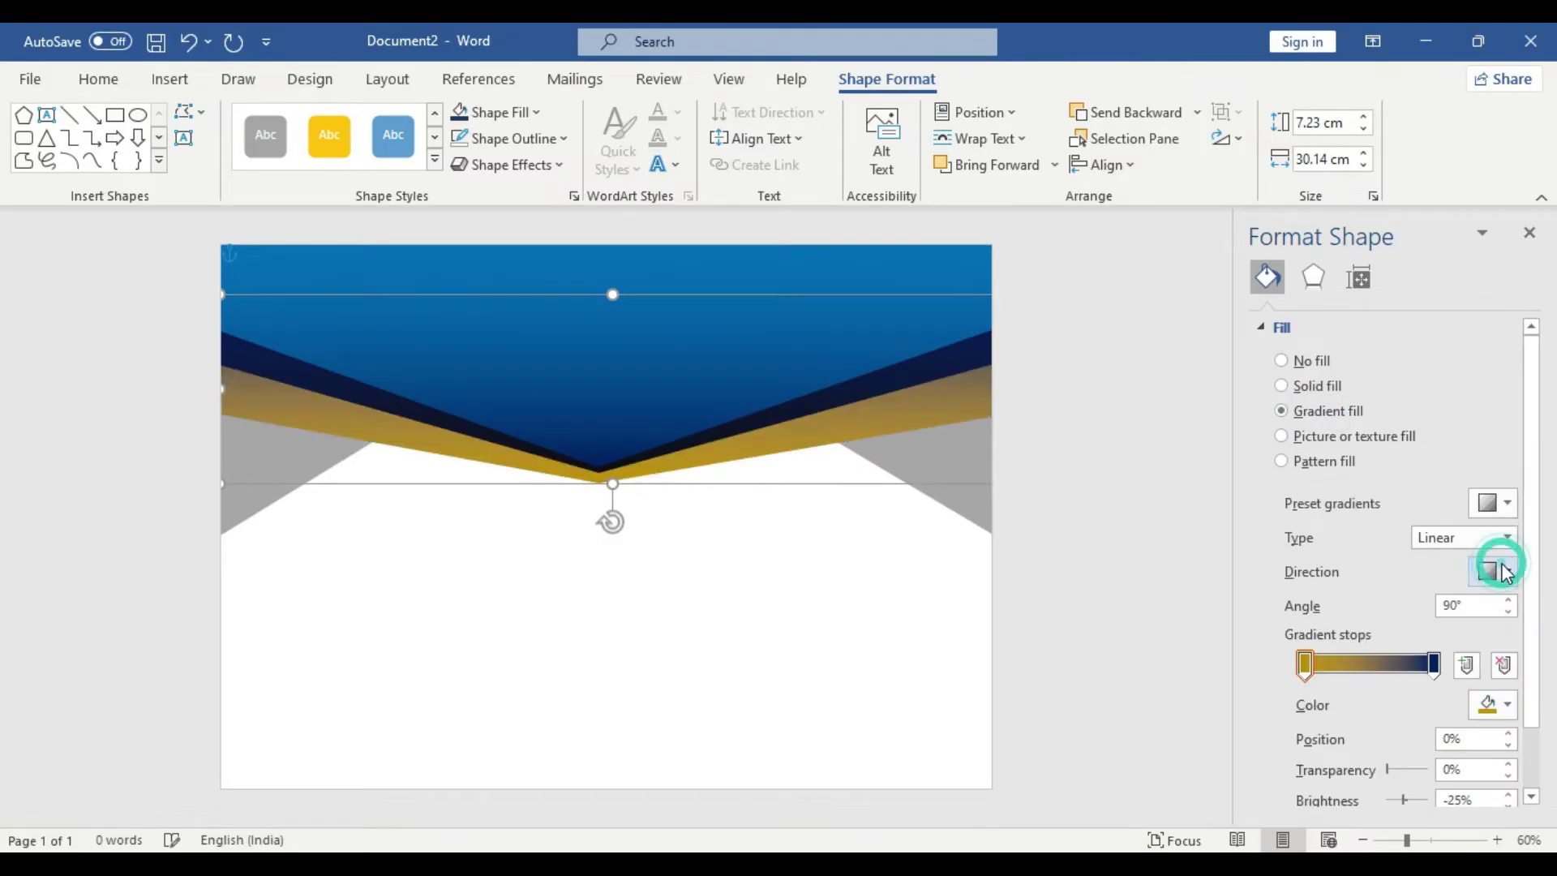
left_click(1435, 665)
left_click(1496, 704)
left_click(1503, 489)
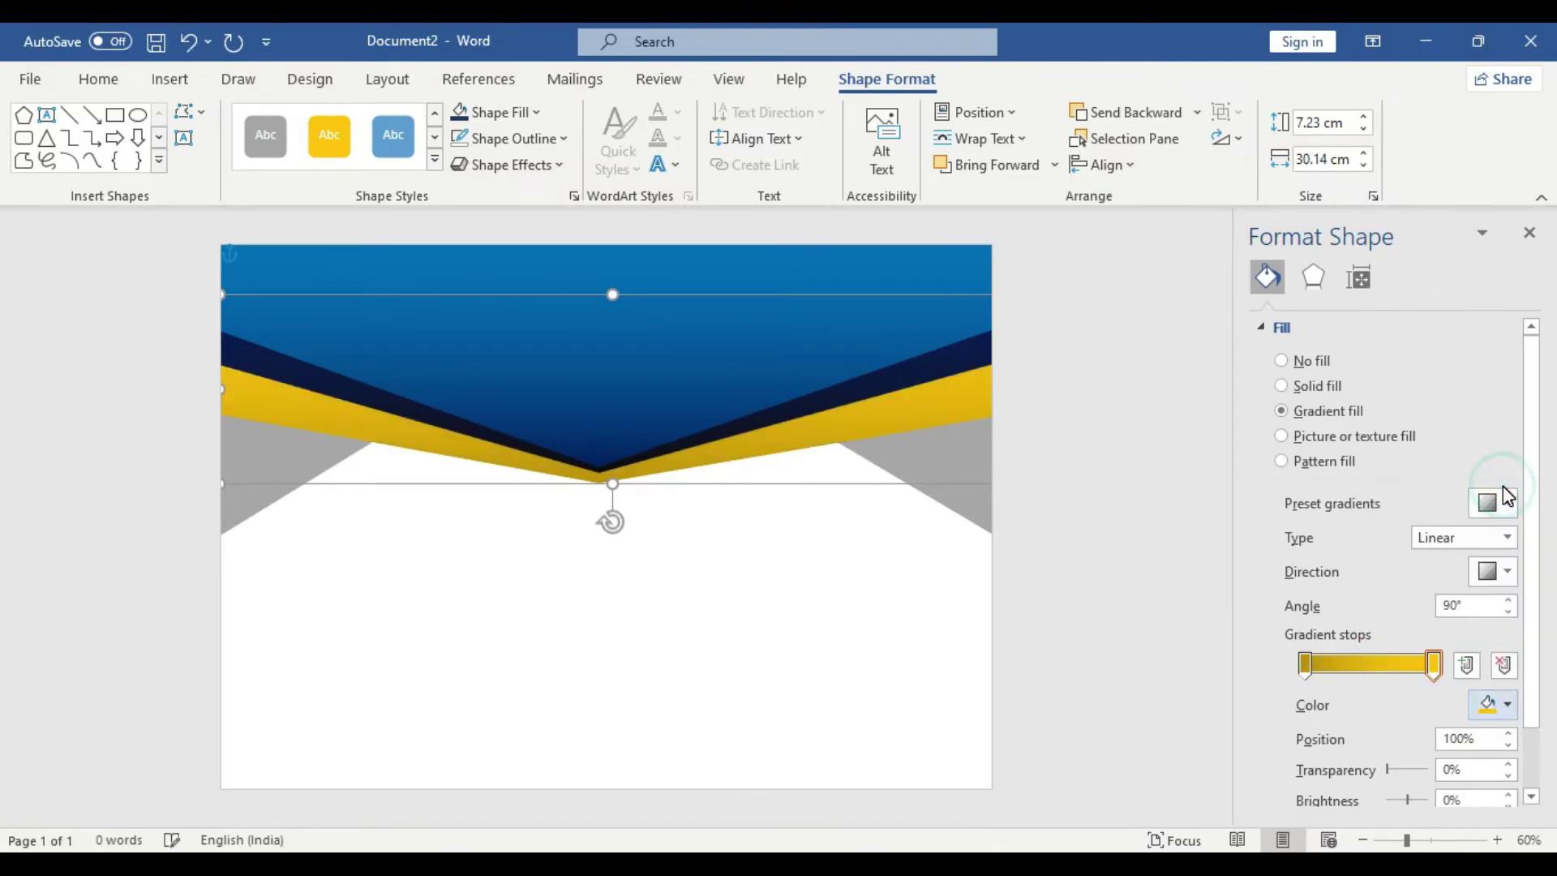
left_click(1149, 492)
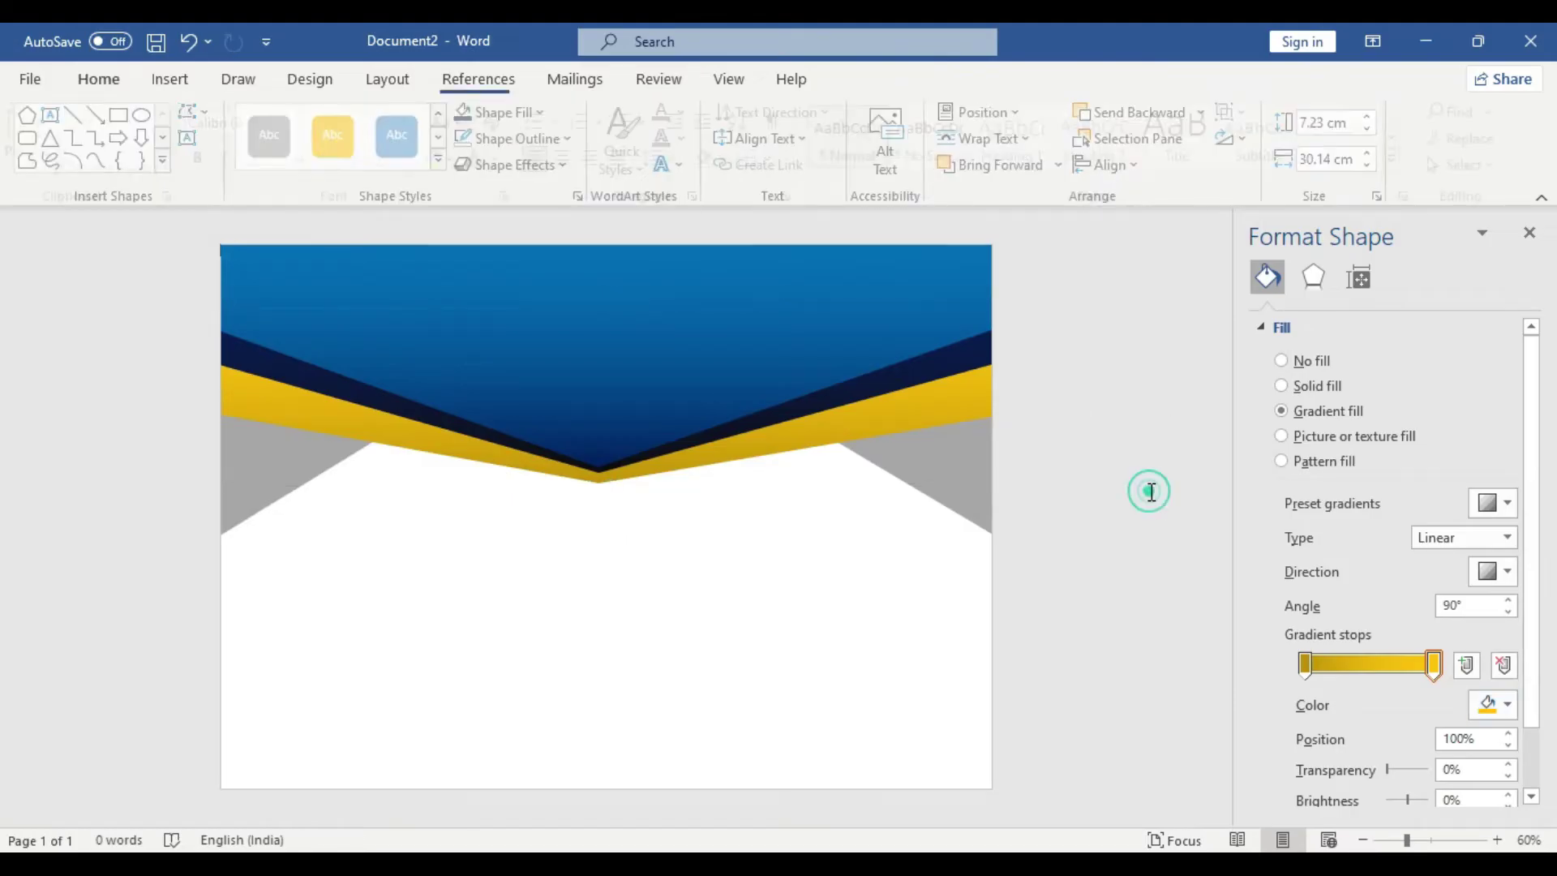
Step: Give the grey background rectangle a gradient fill from grey to light grey
left_click(932, 466)
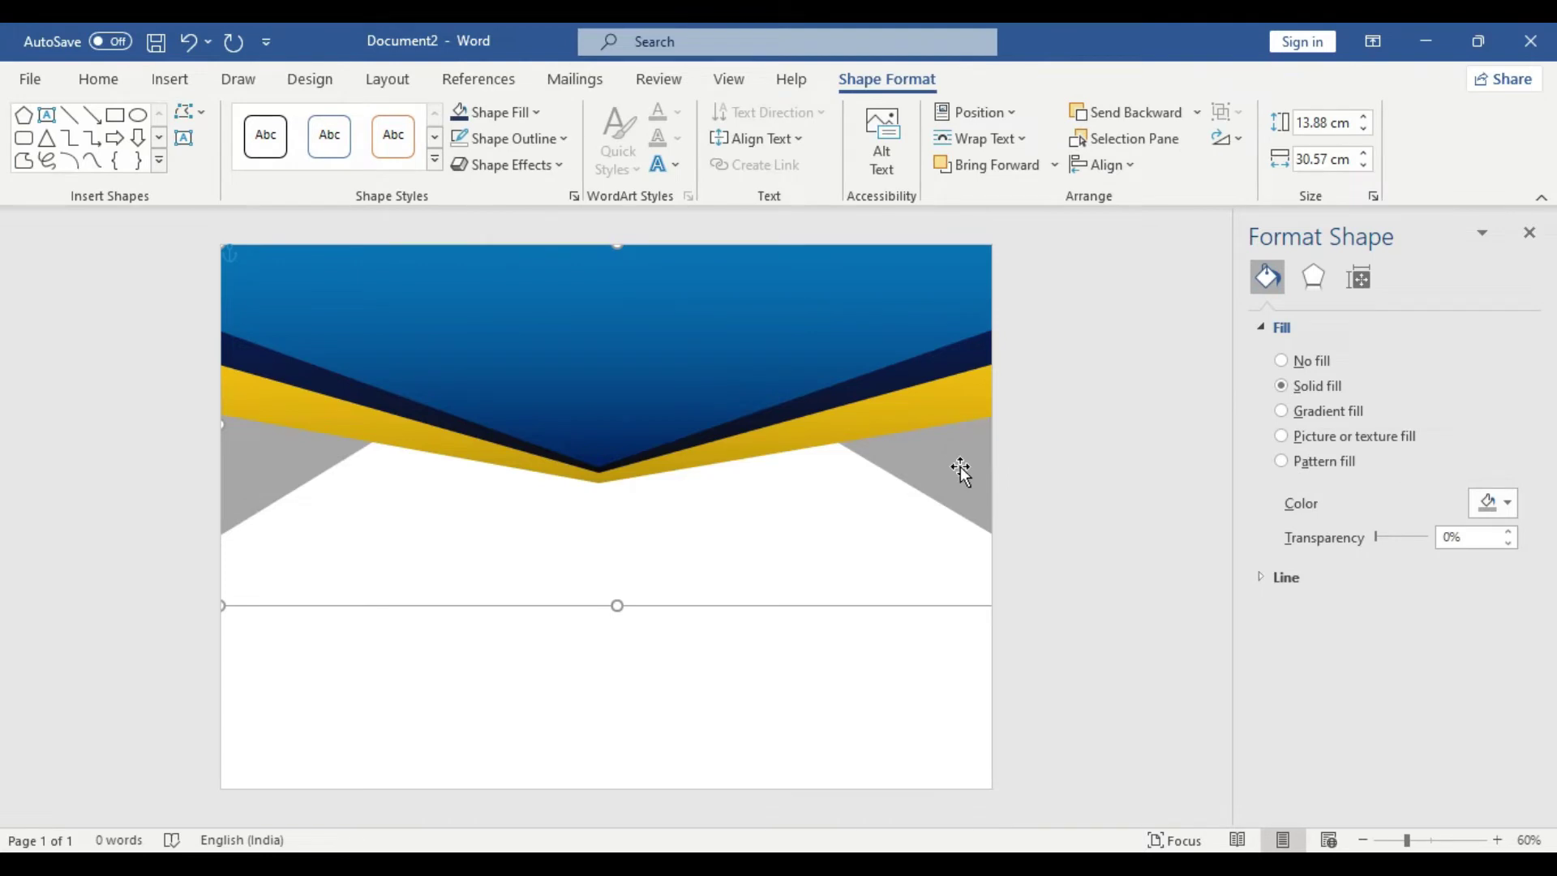
left_click(1321, 410)
left_click(1500, 704)
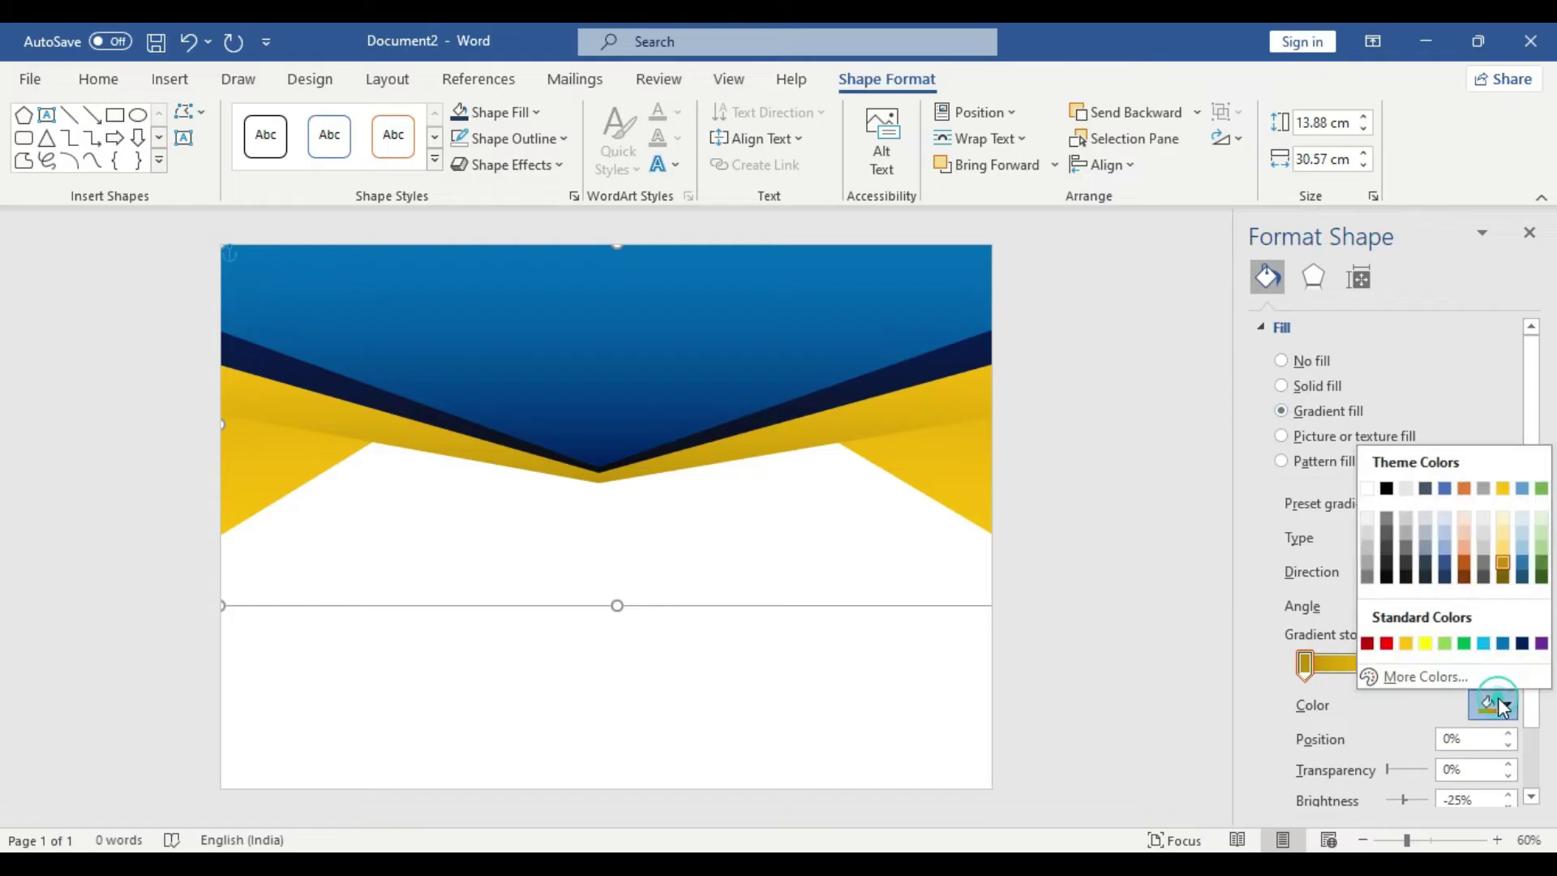
left_click(1367, 578)
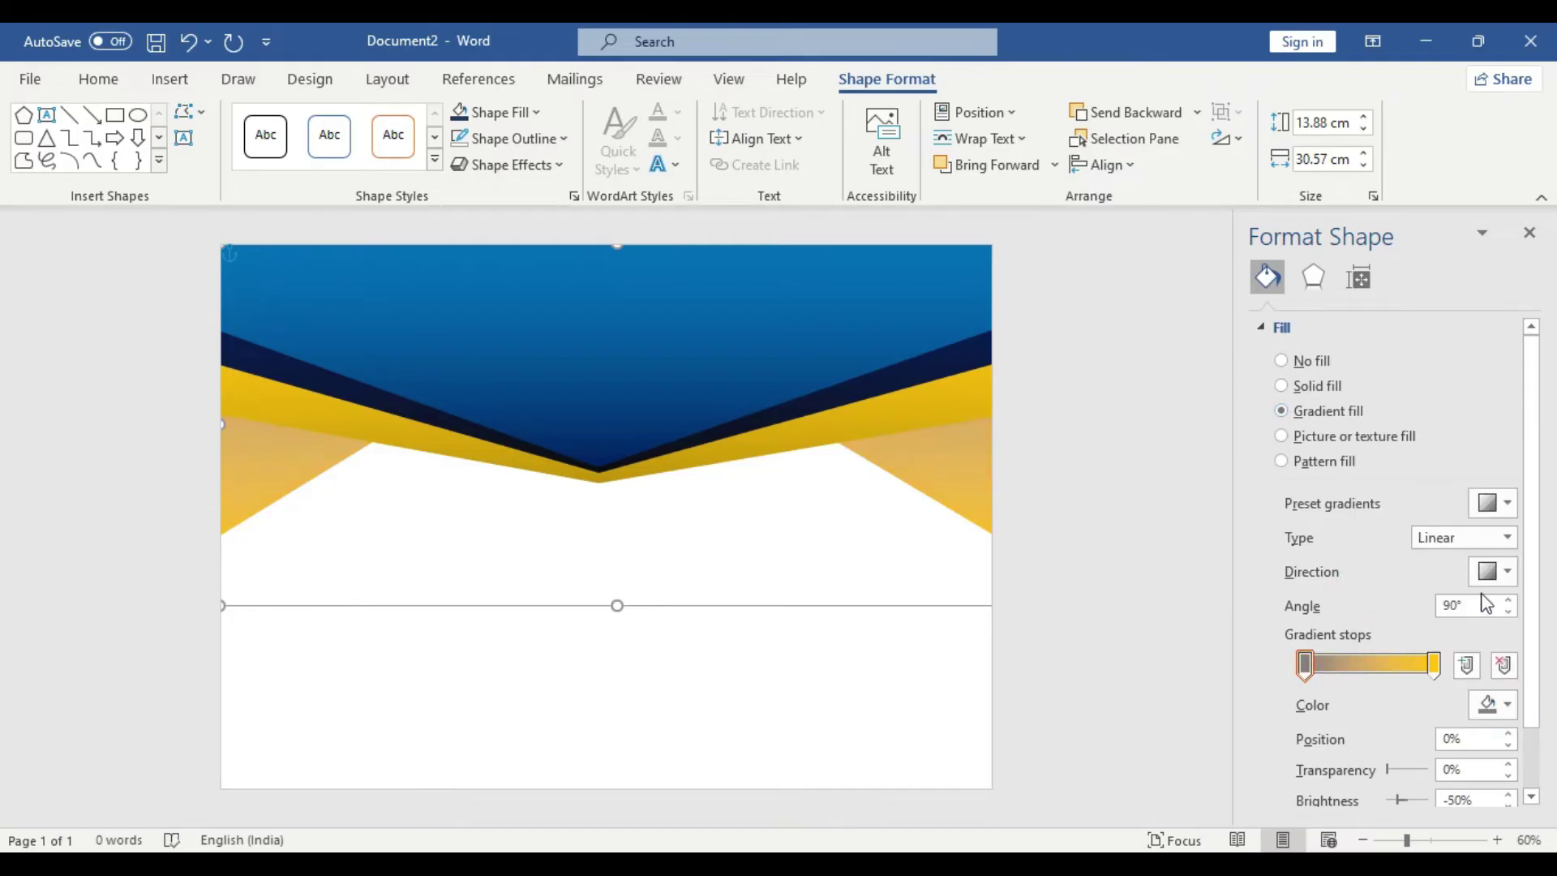
left_click(1432, 664)
left_click(1496, 704)
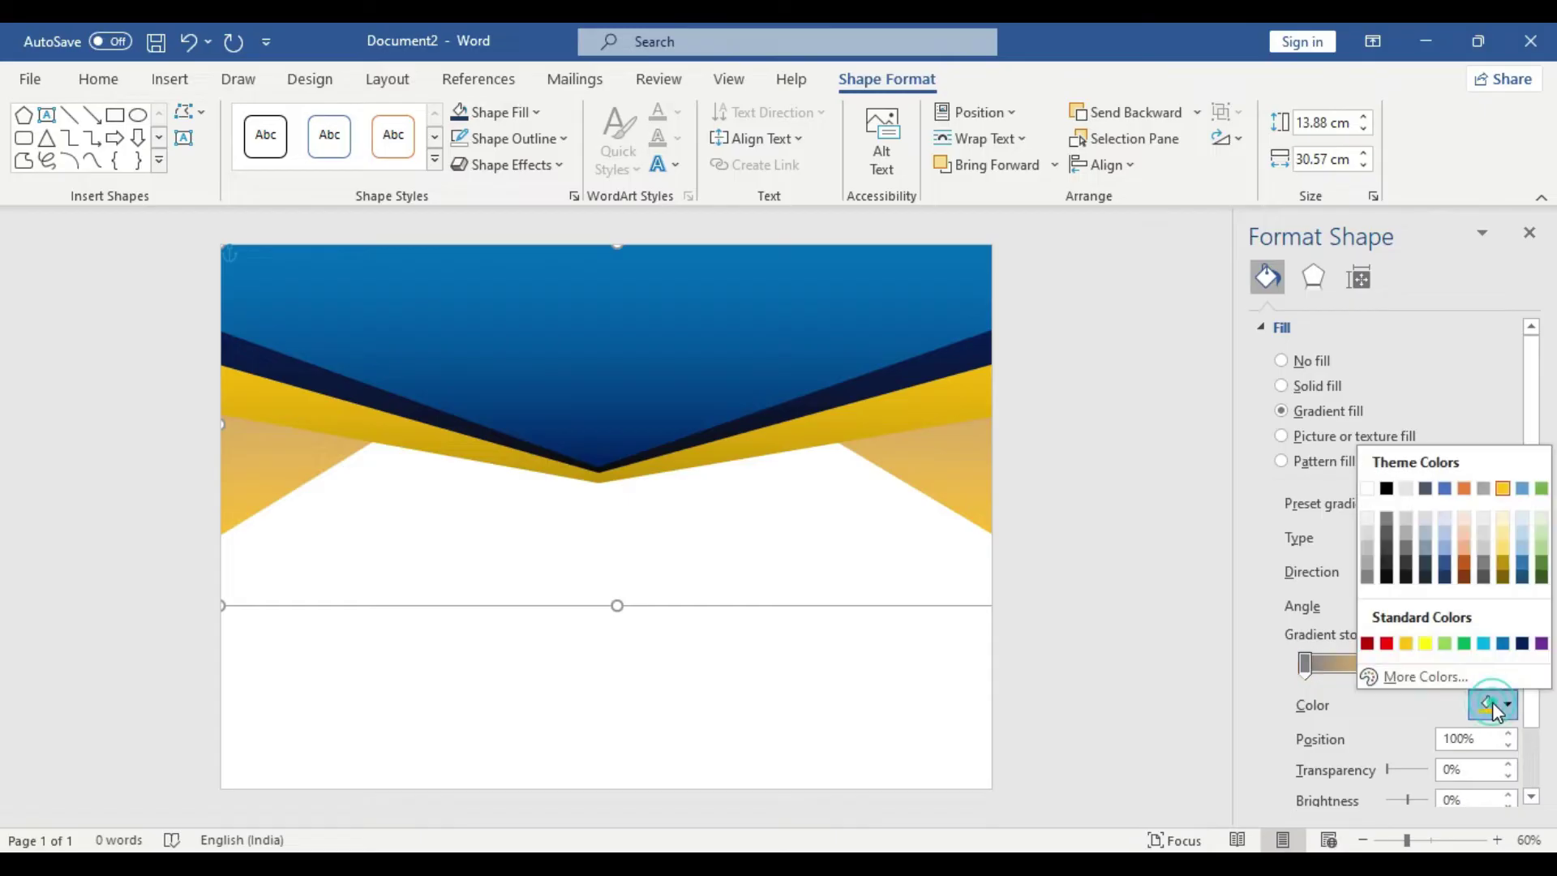
left_click(1371, 515)
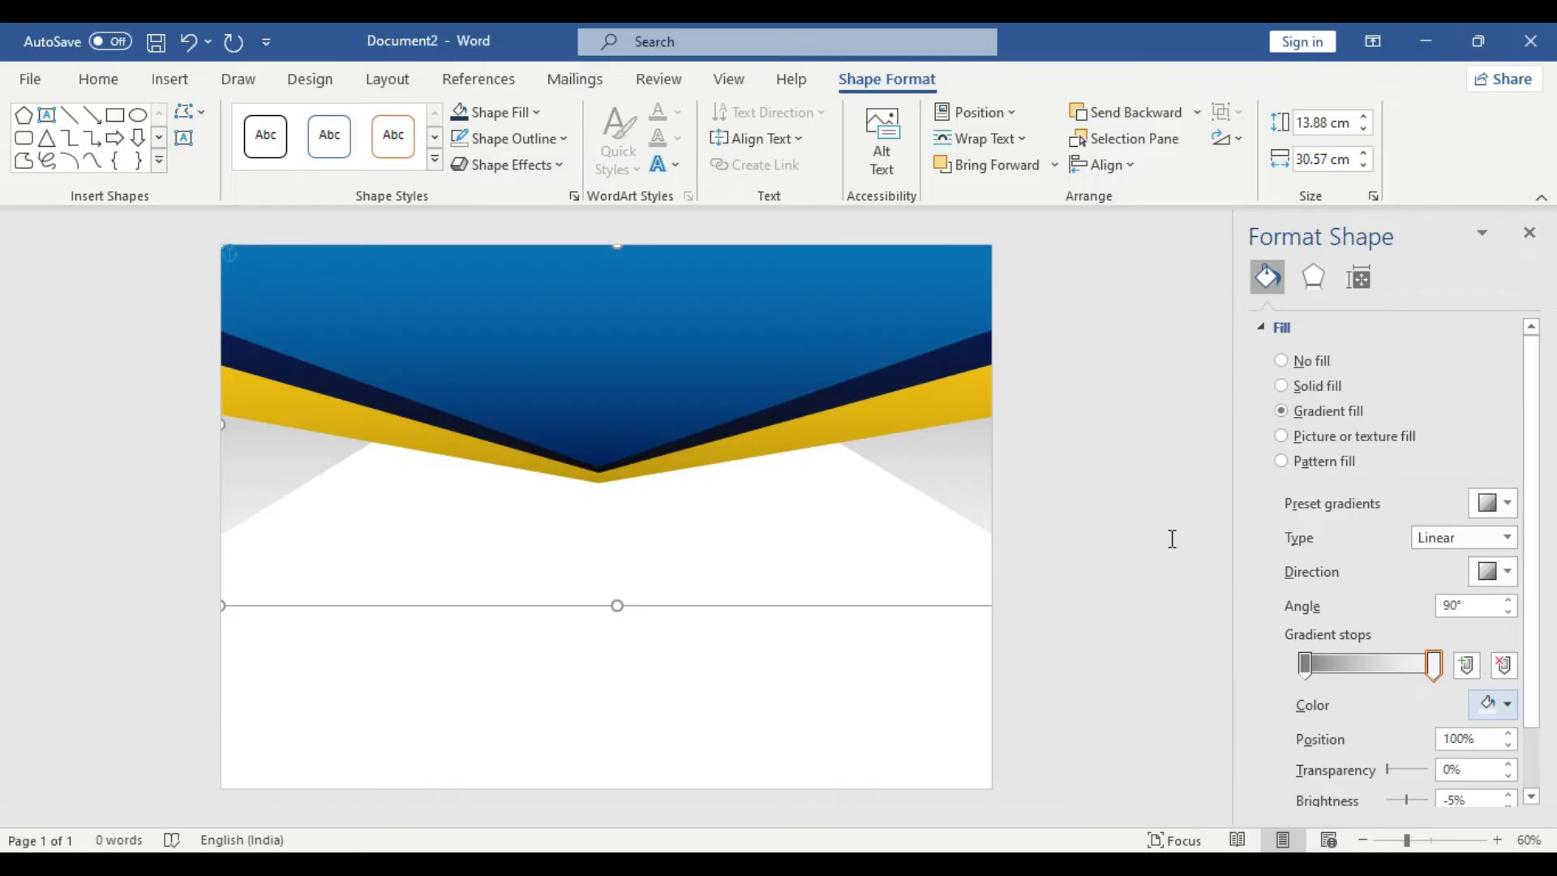
left_click(1122, 486)
left_click(630, 550)
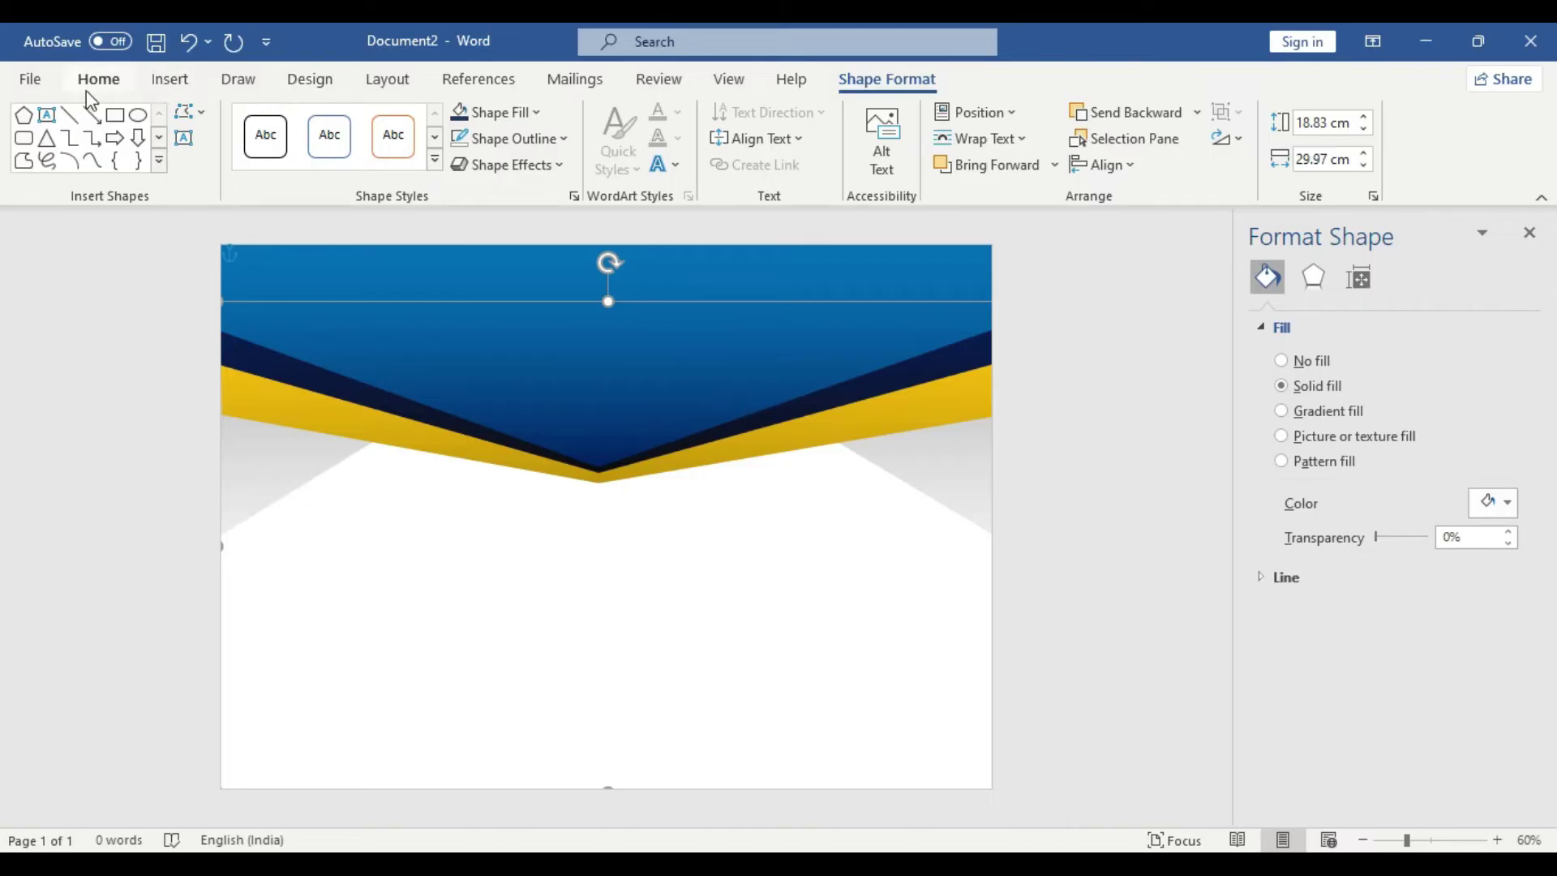
Step: Draw a text box across the top of the header and type CERTIFICATE
left_click(169, 81)
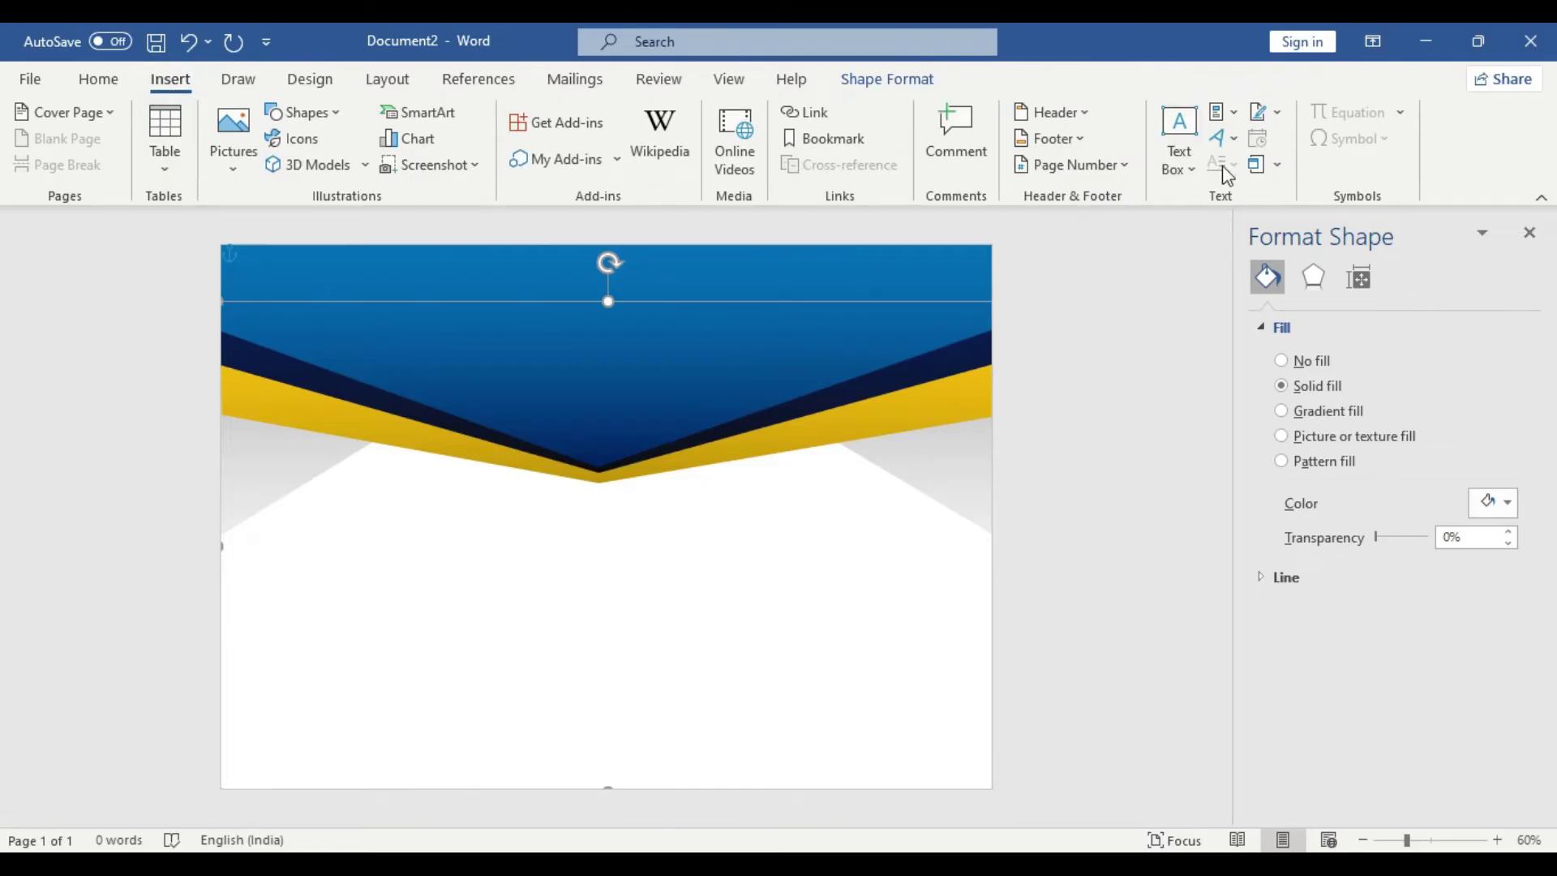
left_click(1188, 172)
left_click(1061, 793)
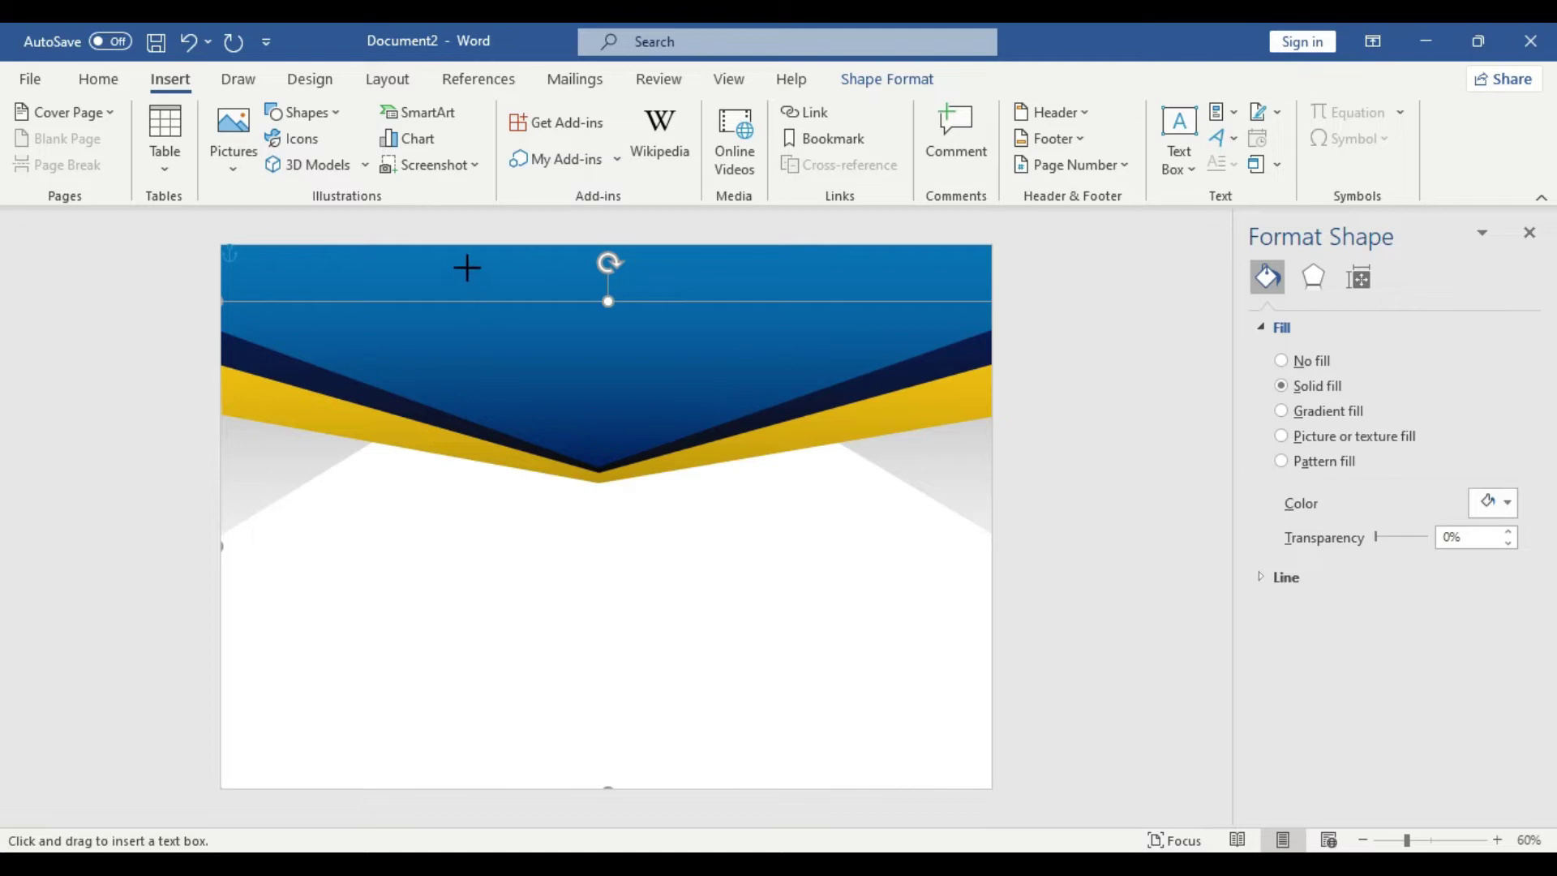
left_click_drag(467, 268, 769, 332)
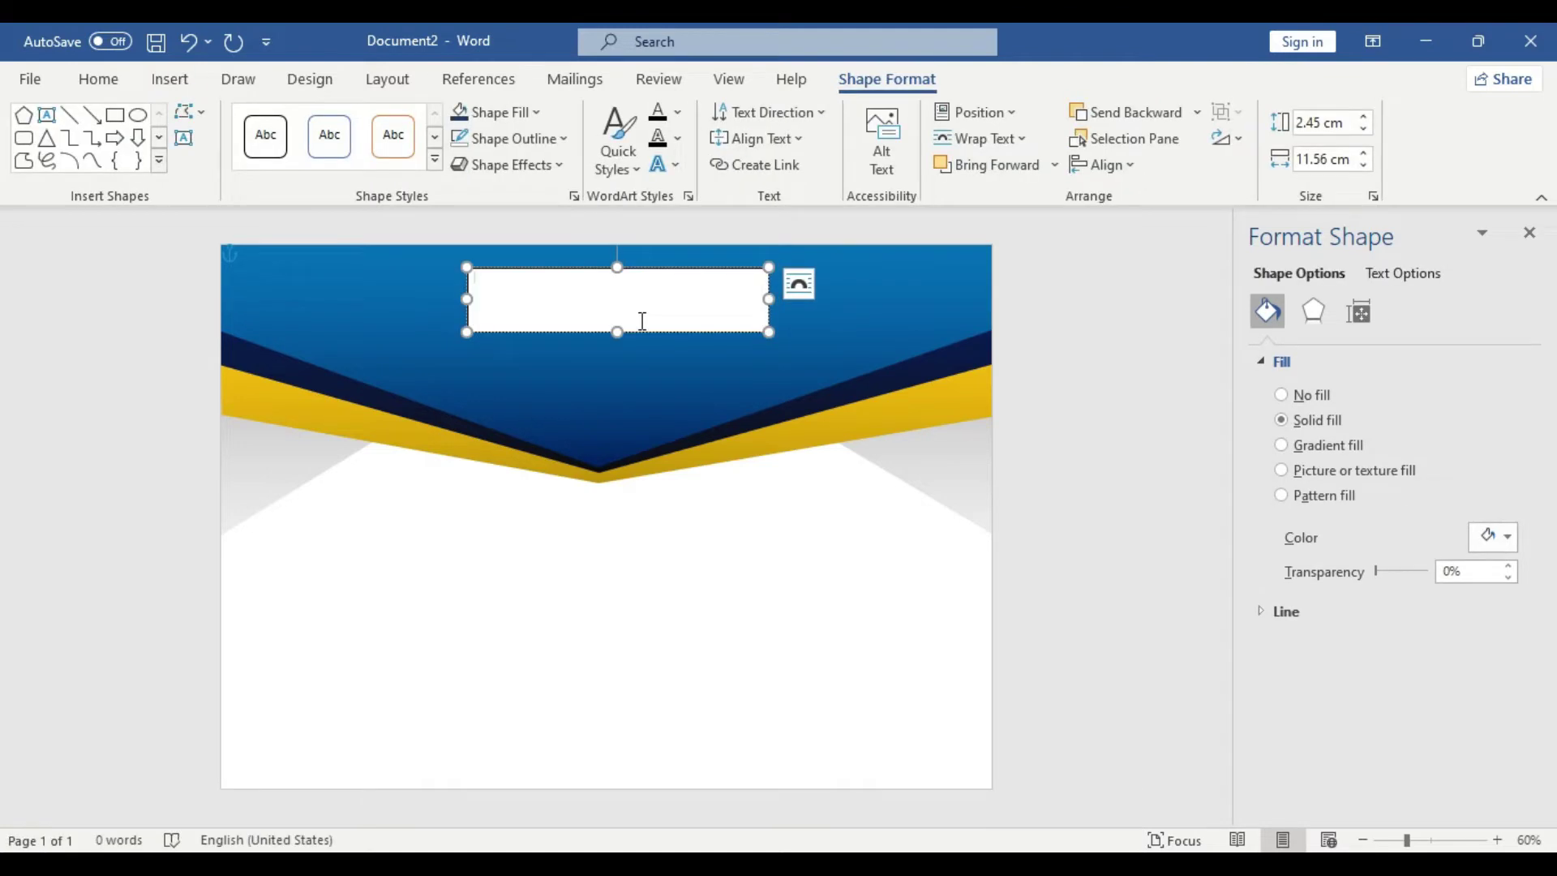
type("ceRTIFICATE")
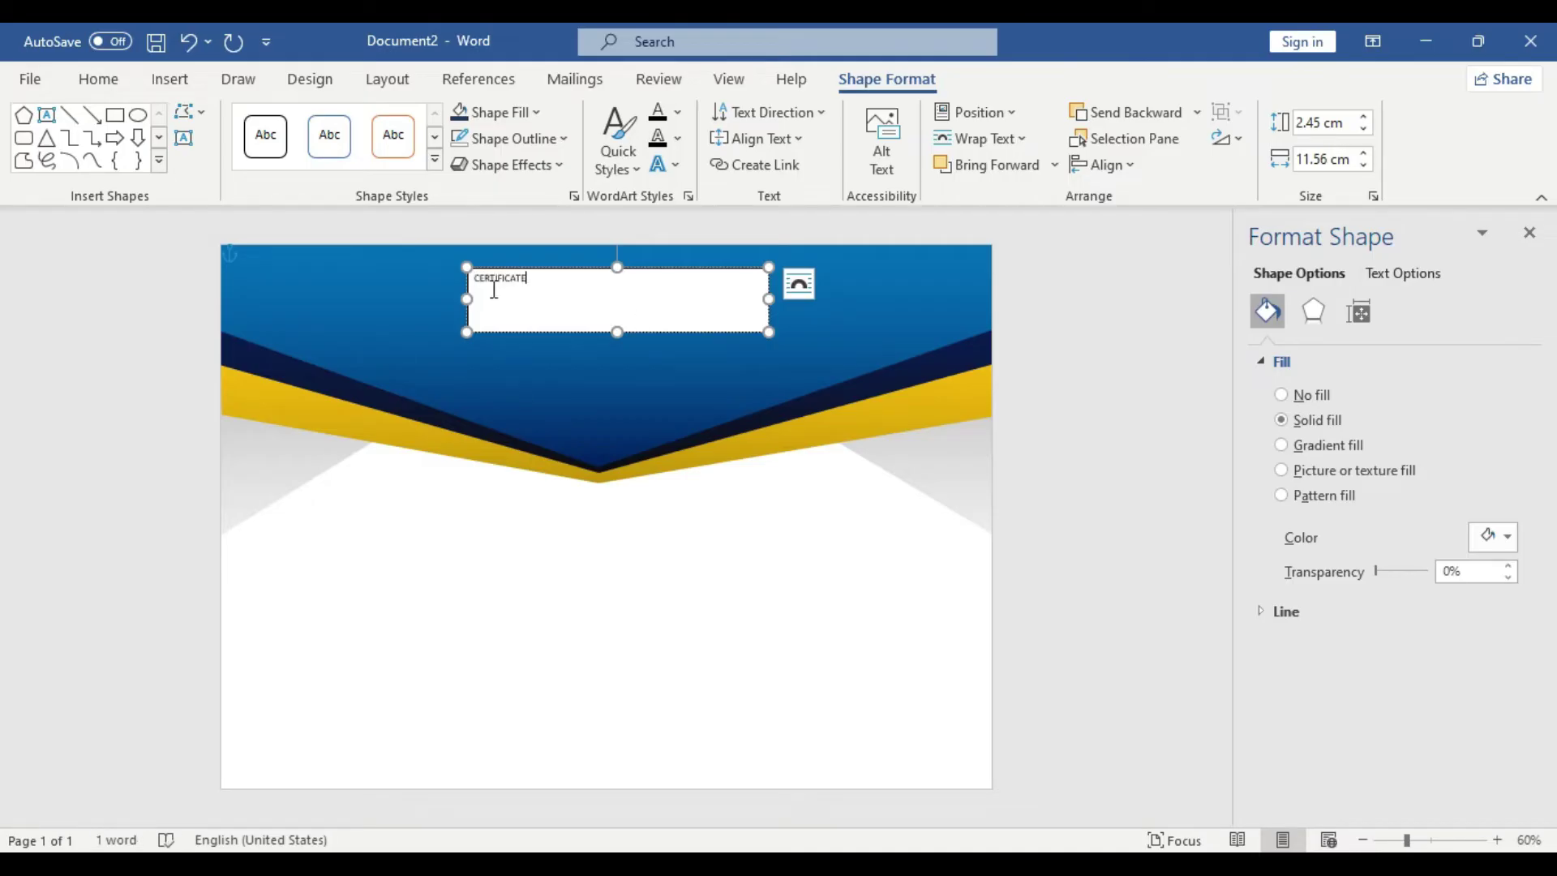
Step: Set CERTIFICATE to 72 pt and enlarge the text box to fit the word
double_click(493, 286)
left_click(635, 209)
type("72")
key("Return")
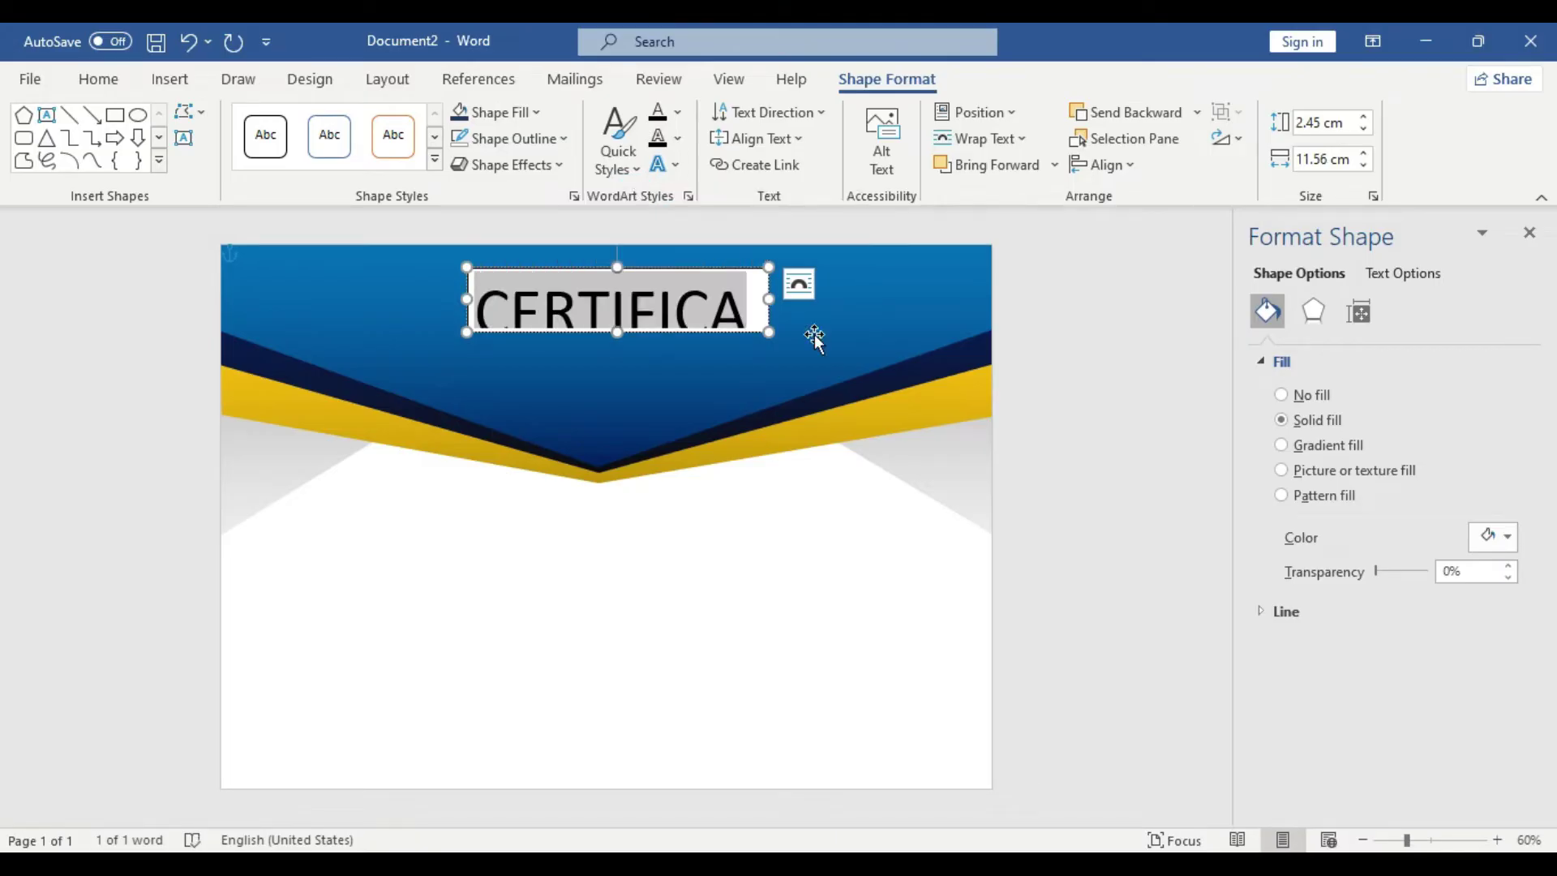
left_click_drag(769, 333, 834, 349)
Step: Set CERTIFICATE in Bodoni MT and widen its text box to 3.06 × 16.6 cm
double_click(772, 330)
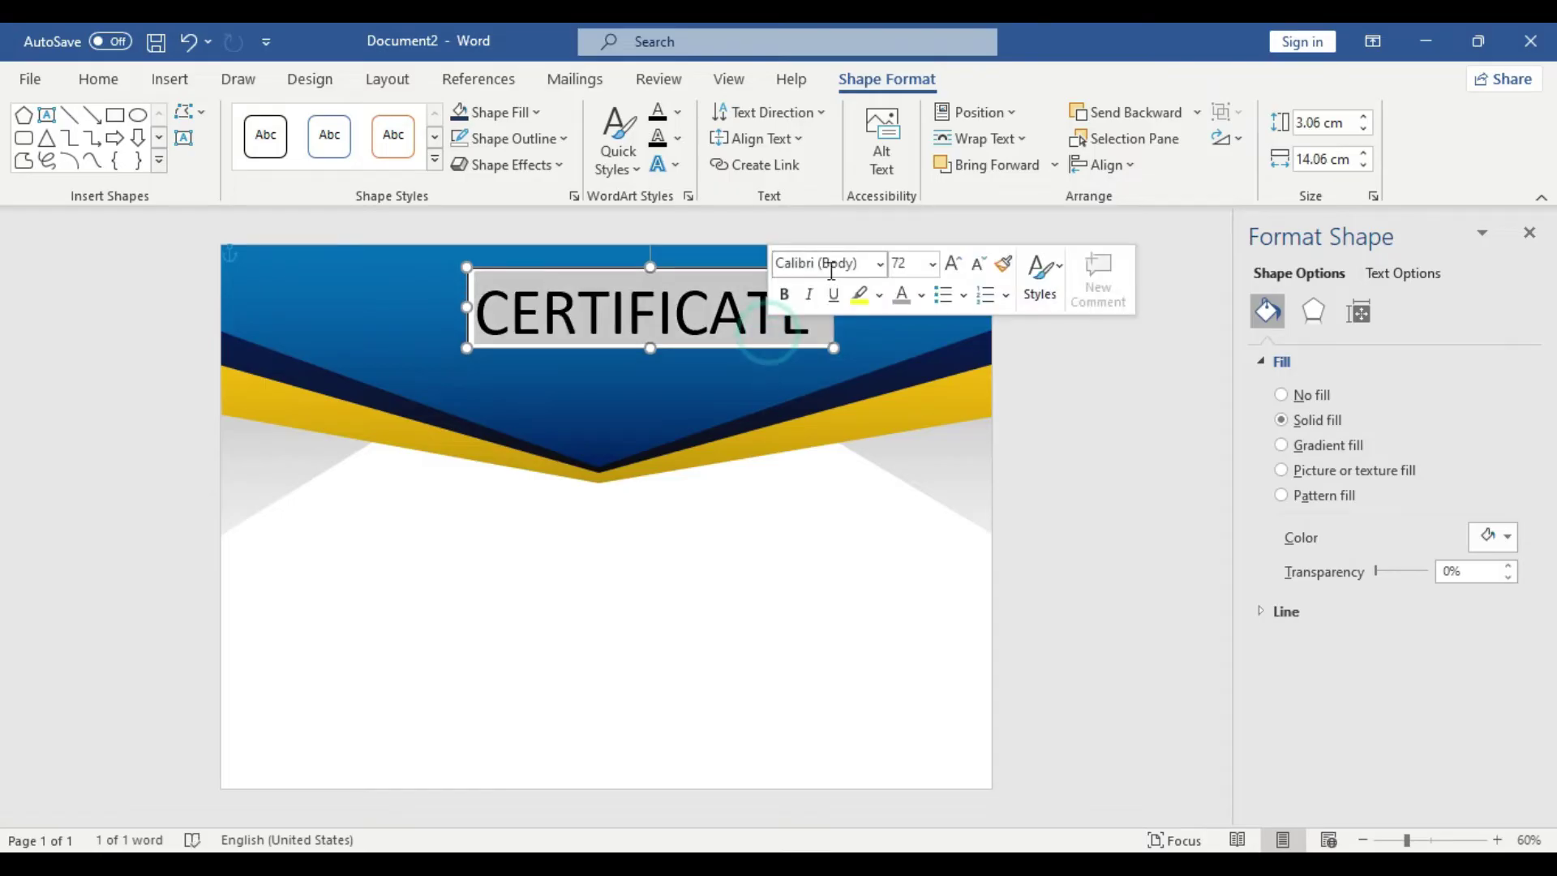
left_click(881, 264)
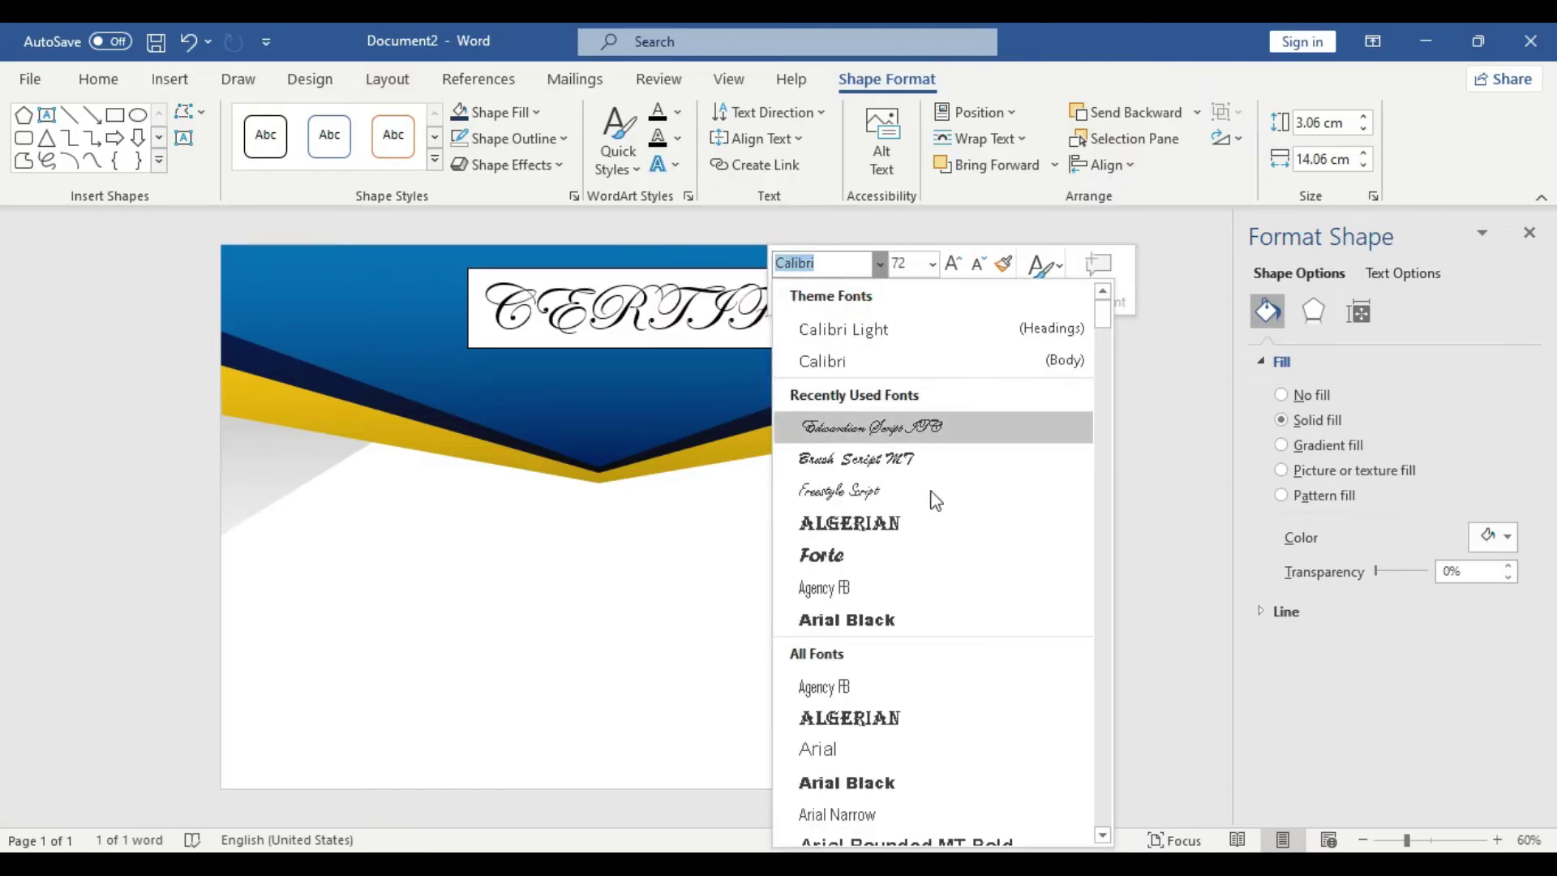
scroll(925, 736, "down", 4)
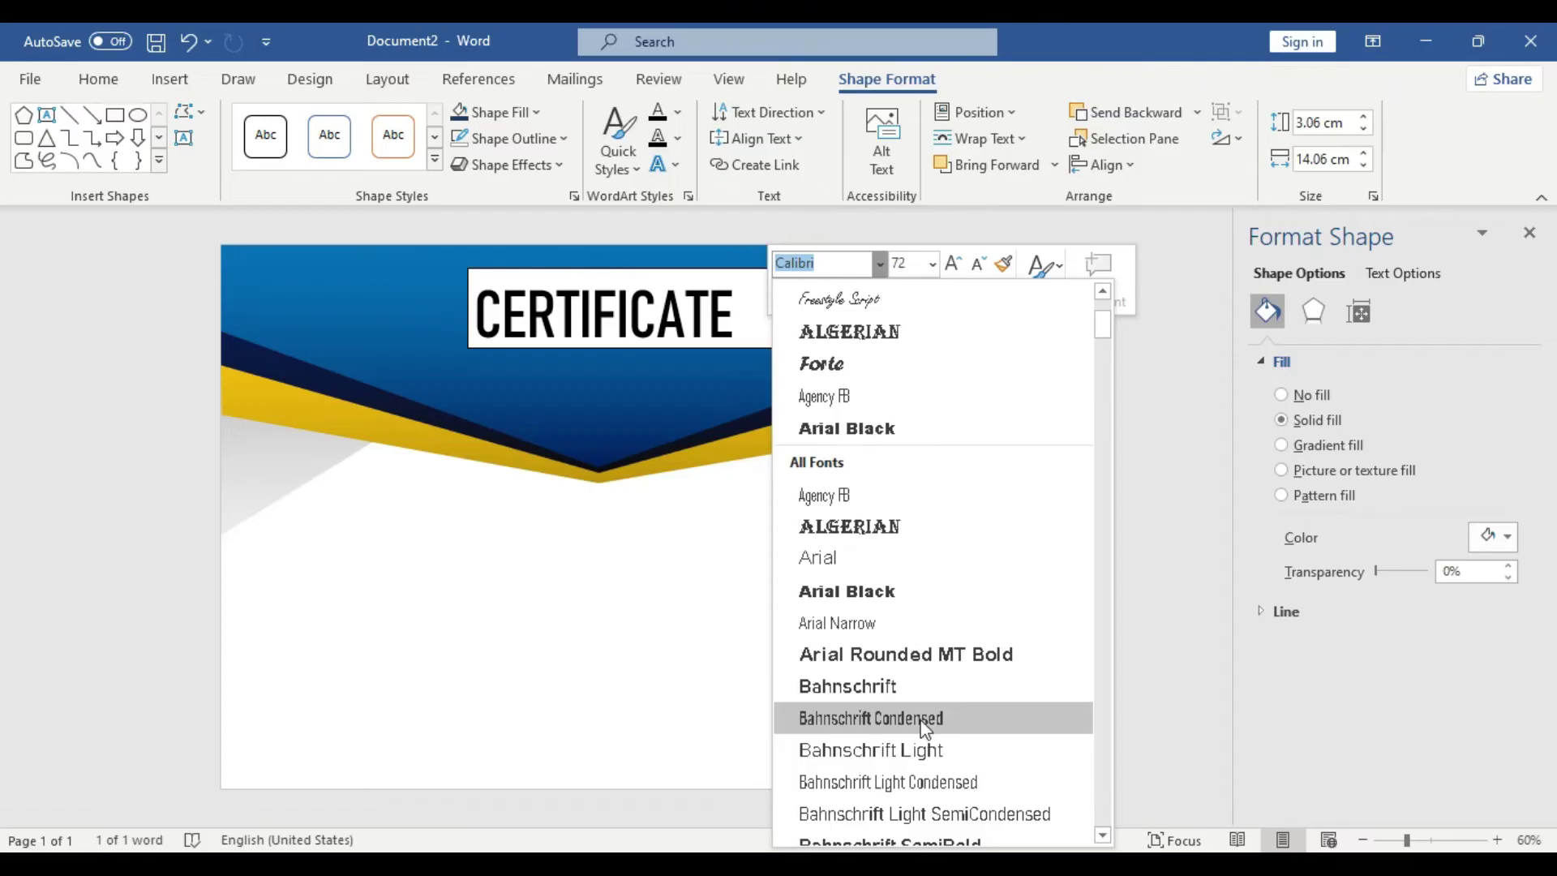
scroll(949, 661, "down", 3)
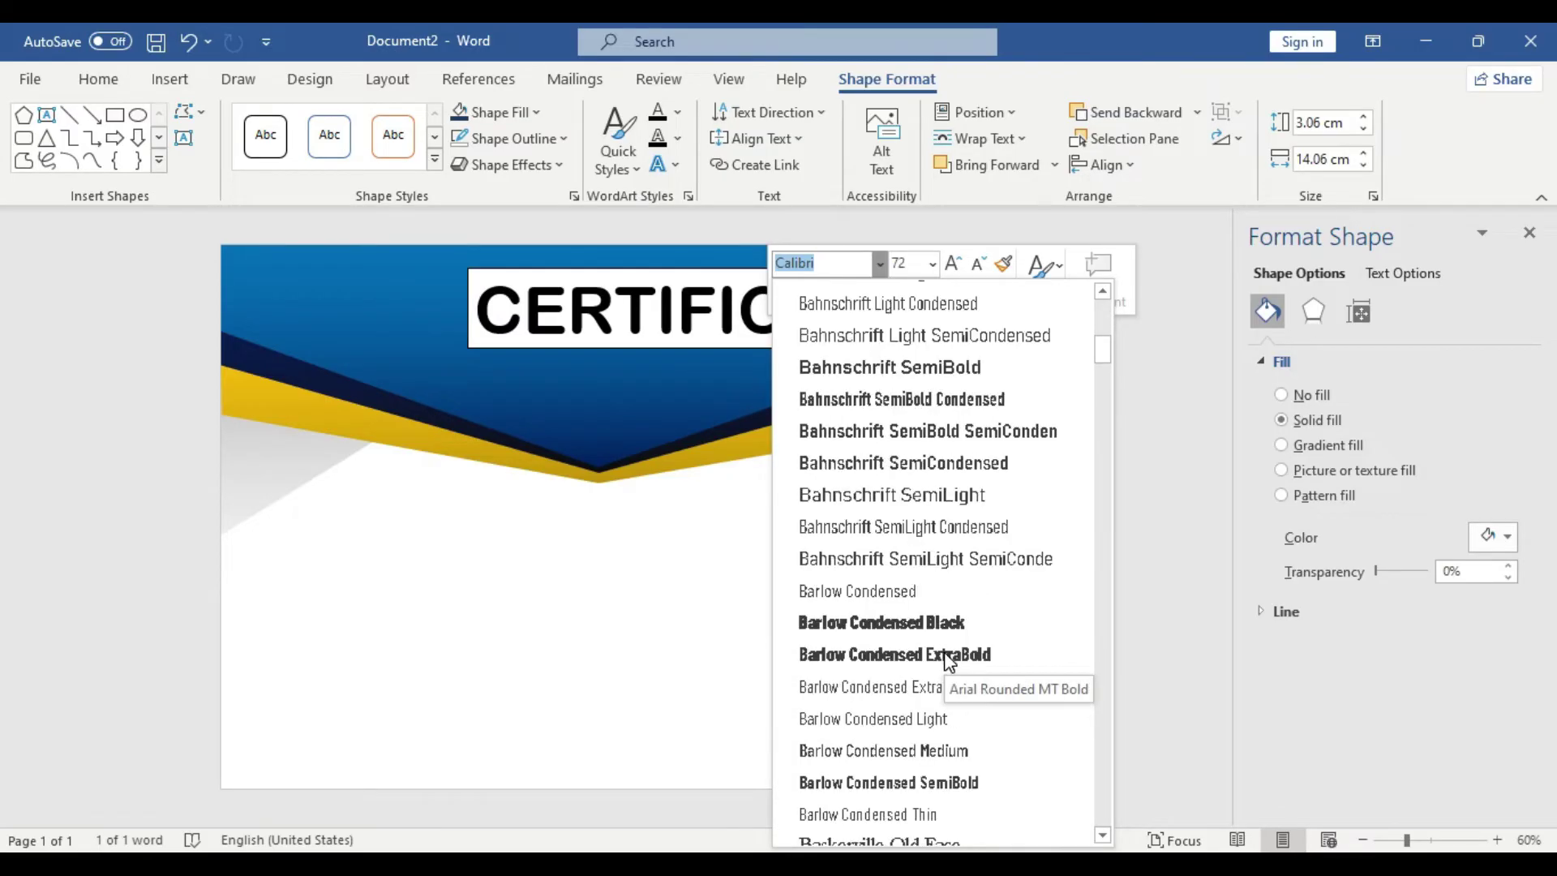
scroll(922, 486, "up", 1)
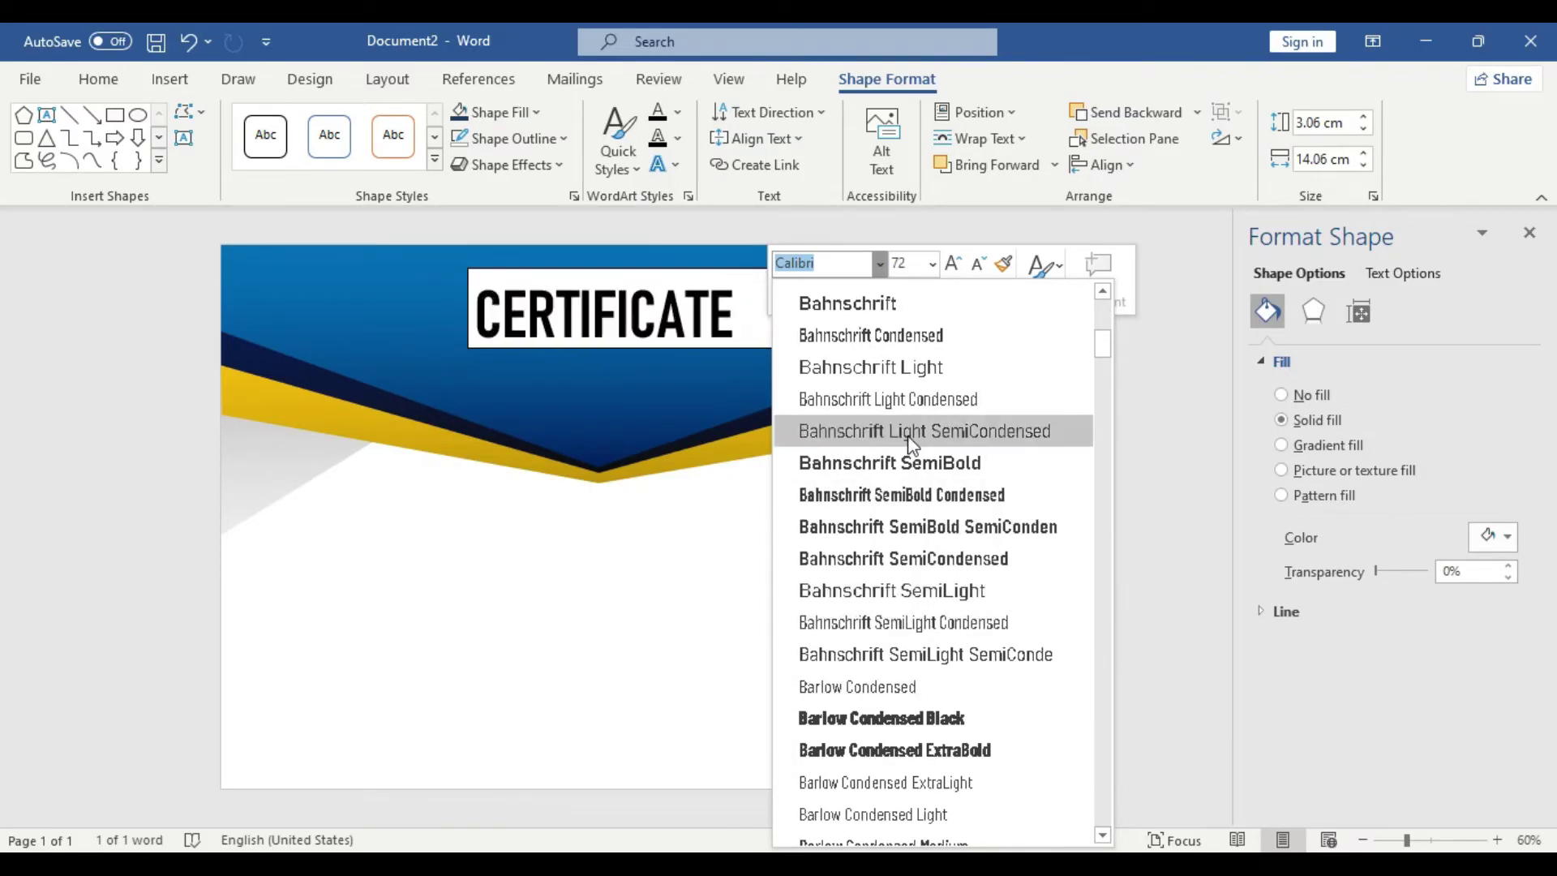
scroll(941, 714, "down", 5)
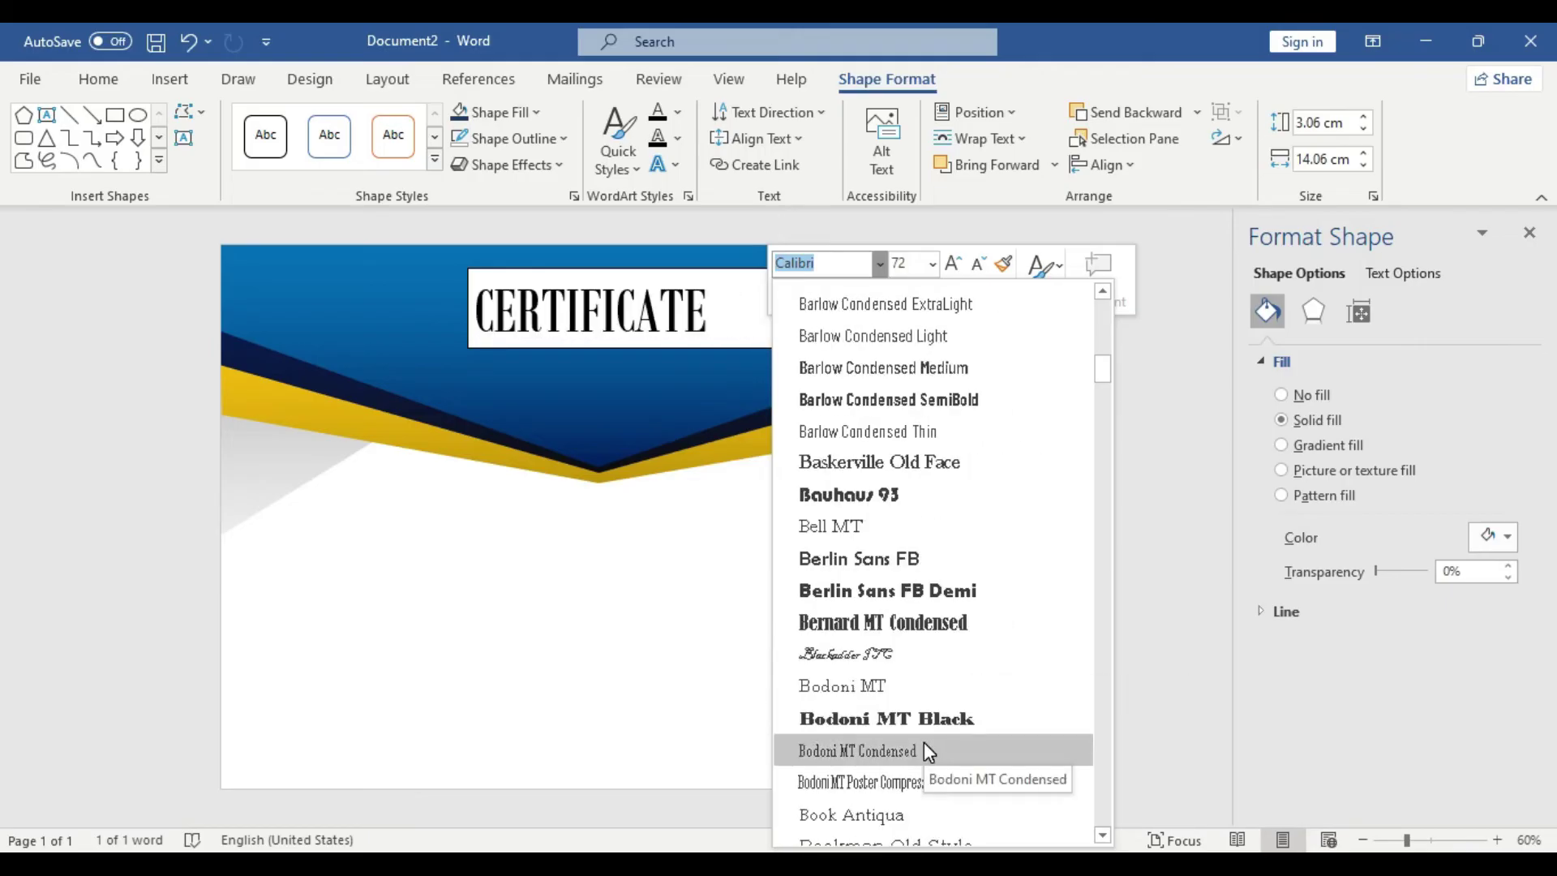
left_click(921, 690)
left_click(708, 268)
left_click_drag(834, 306, 901, 306)
Step: Give the title box No Fill and No Outline, and widen it so CERTIFICATE fits
left_click(503, 113)
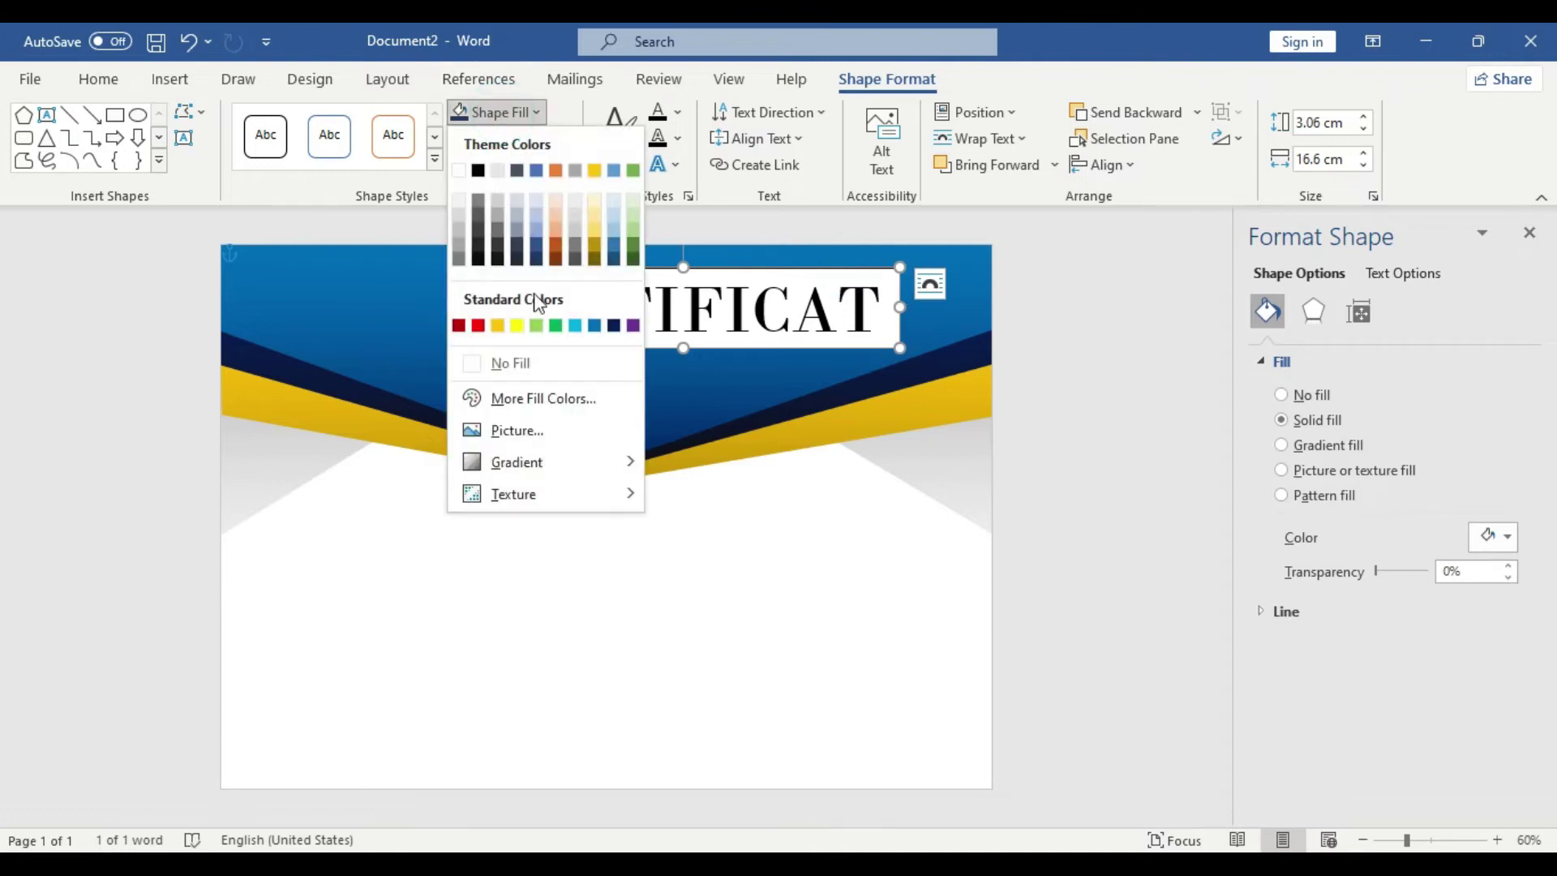
left_click(539, 363)
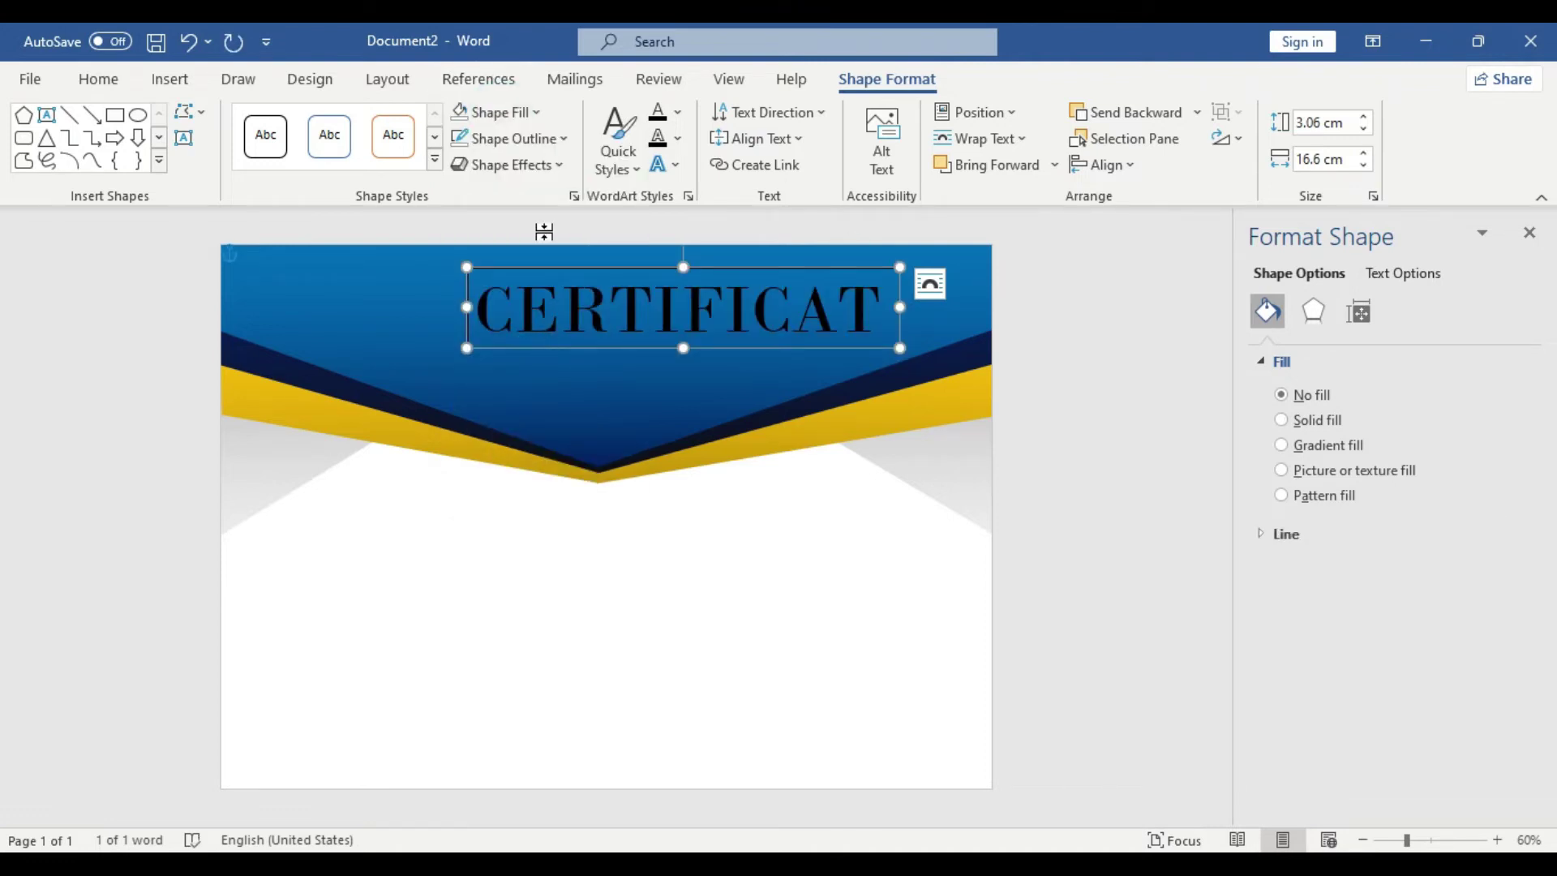
left_click(531, 142)
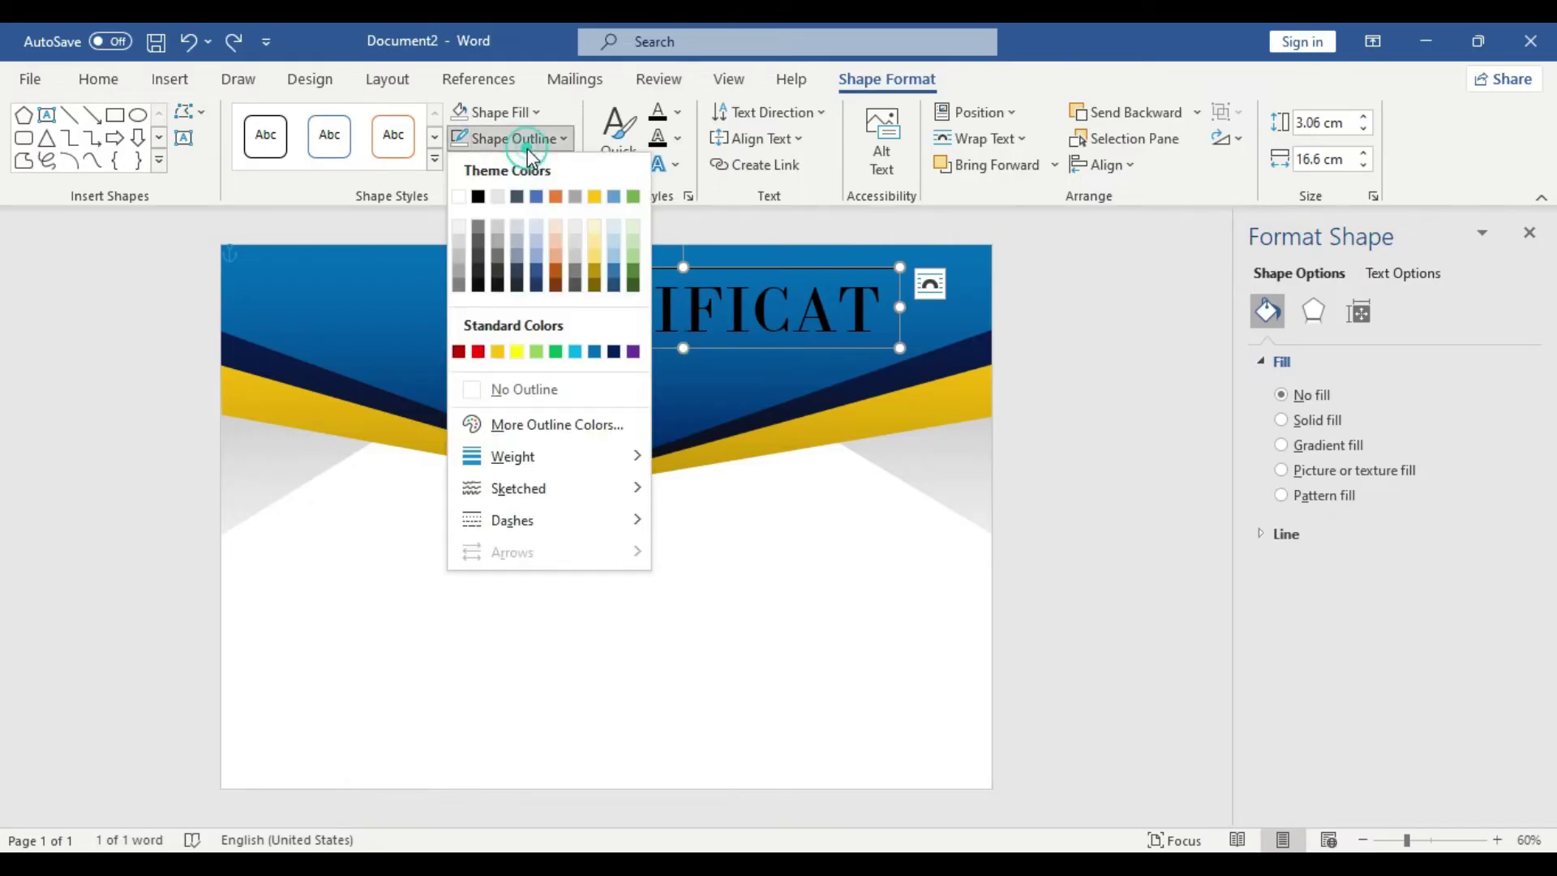
left_click(531, 385)
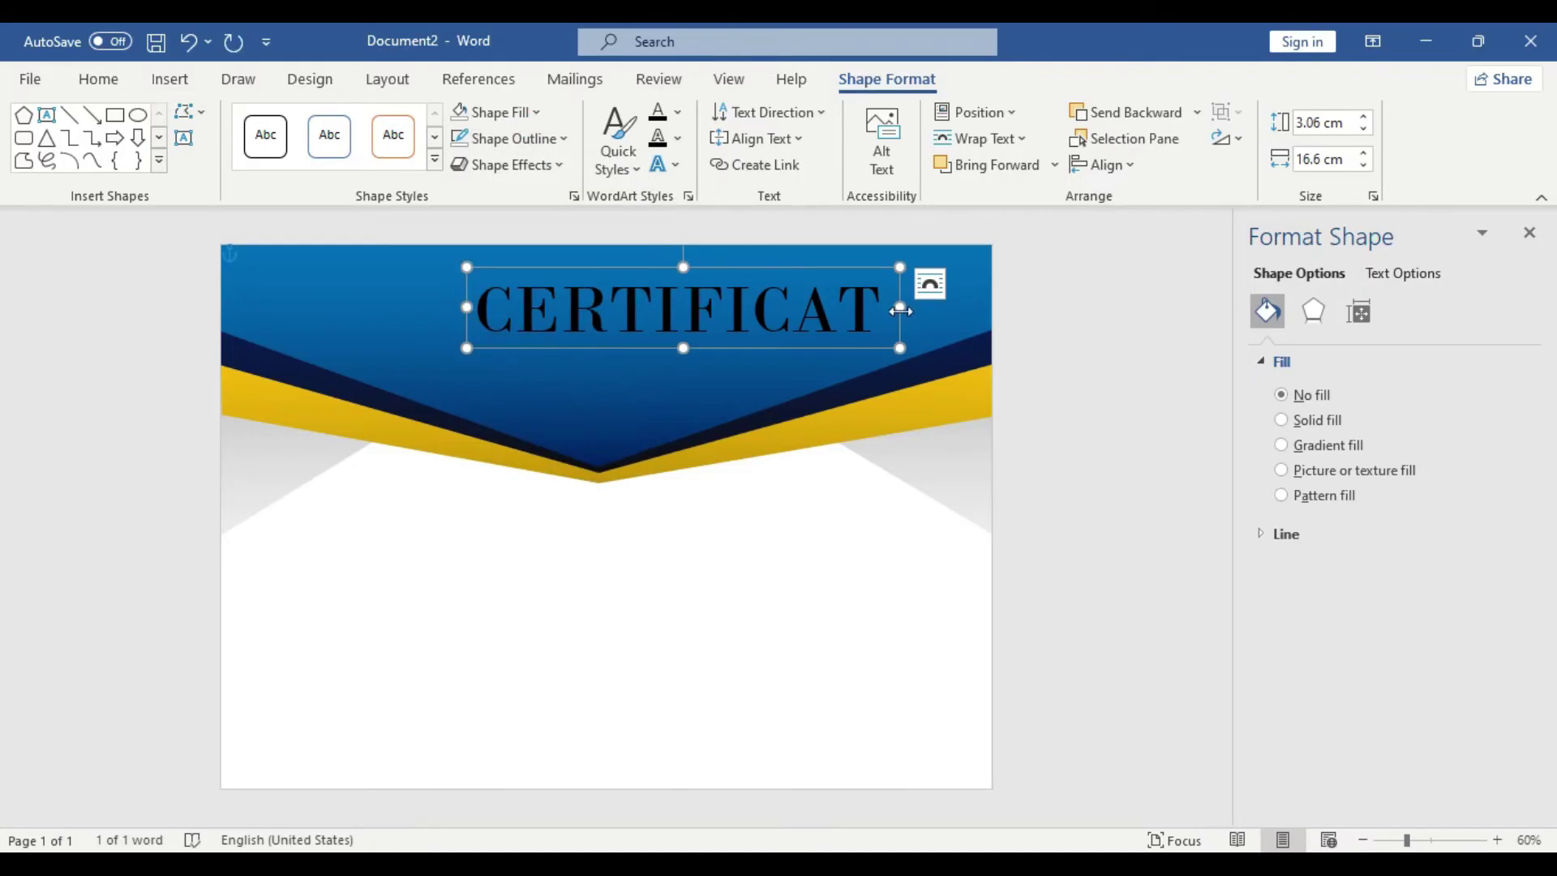
left_click_drag(900, 307, 945, 308)
Step: Make CERTIFICATE white and centre its box over the blue header
double_click(841, 320)
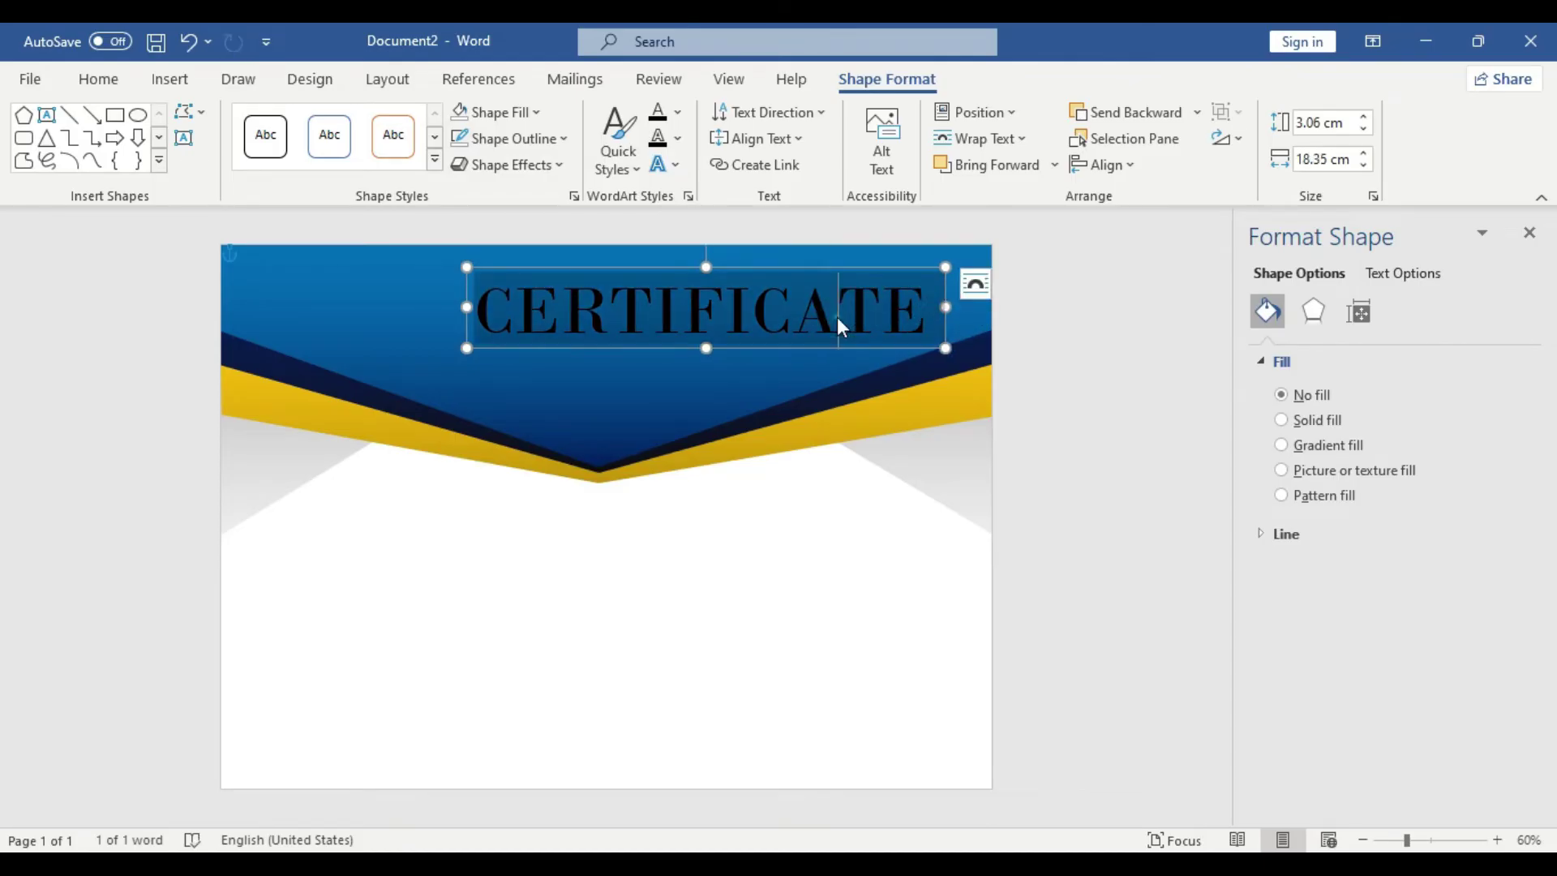
left_click(989, 279)
left_click(971, 372)
left_click_drag(834, 343, 717, 349)
double_click(714, 329)
Step: Set the CERTIFICATE title to 60 pt and tighten and reposition its box
left_click(842, 265)
type("60")
key("Return")
left_click_drag(837, 364, 767, 358)
left_click_drag(567, 358, 566, 337)
left_click_drag(615, 338, 666, 404)
Step: Shrink the lower CERTIFICATE copy to 30 pt and retype it as OF APPRECIATION
double_click(669, 374)
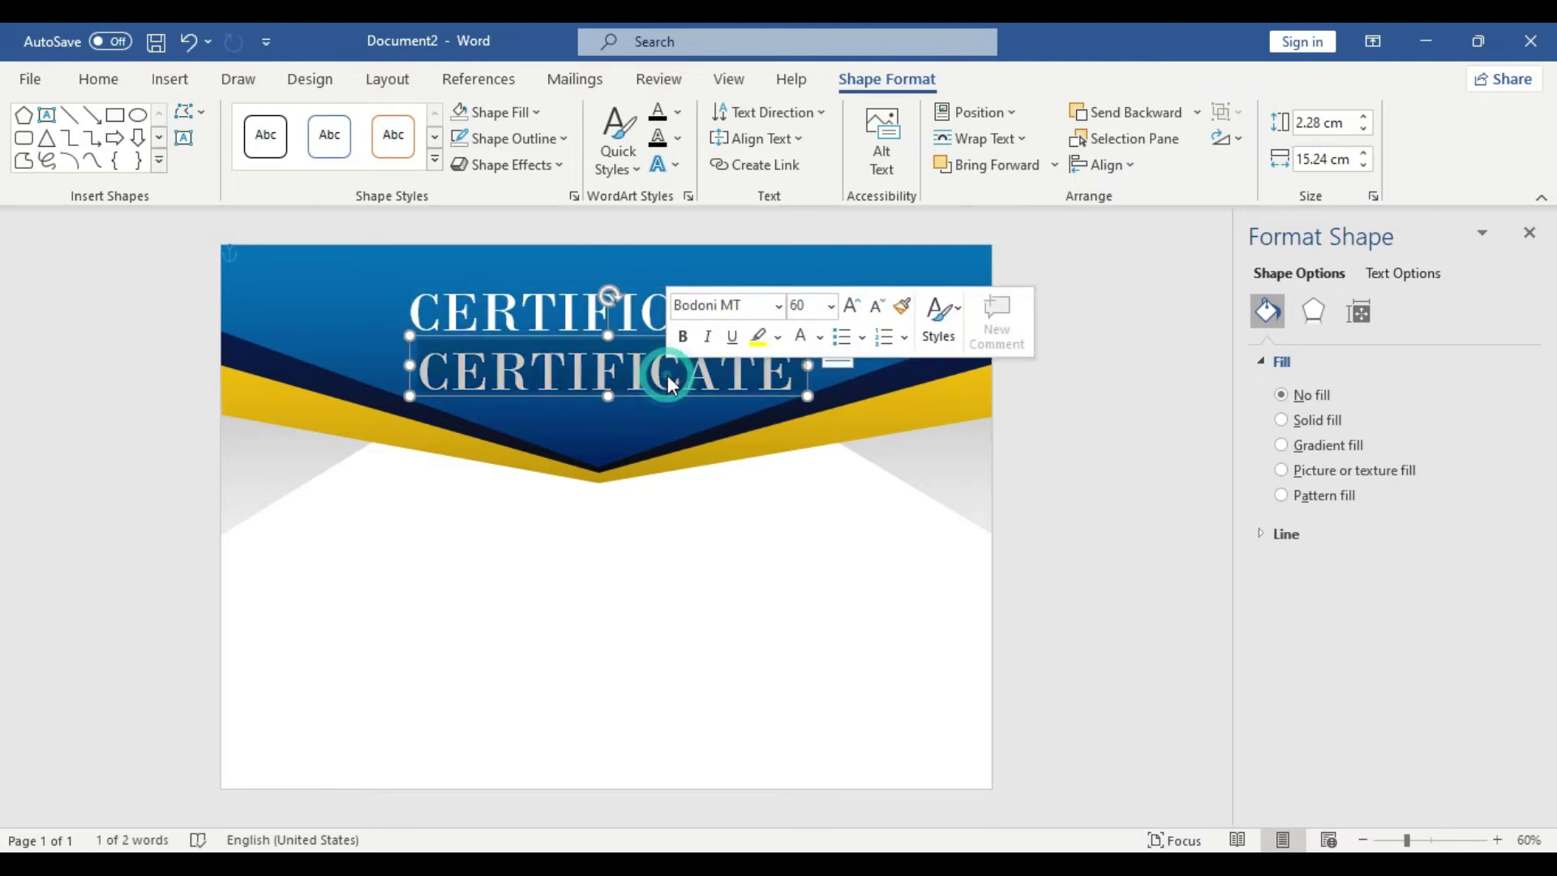
left_click(821, 306)
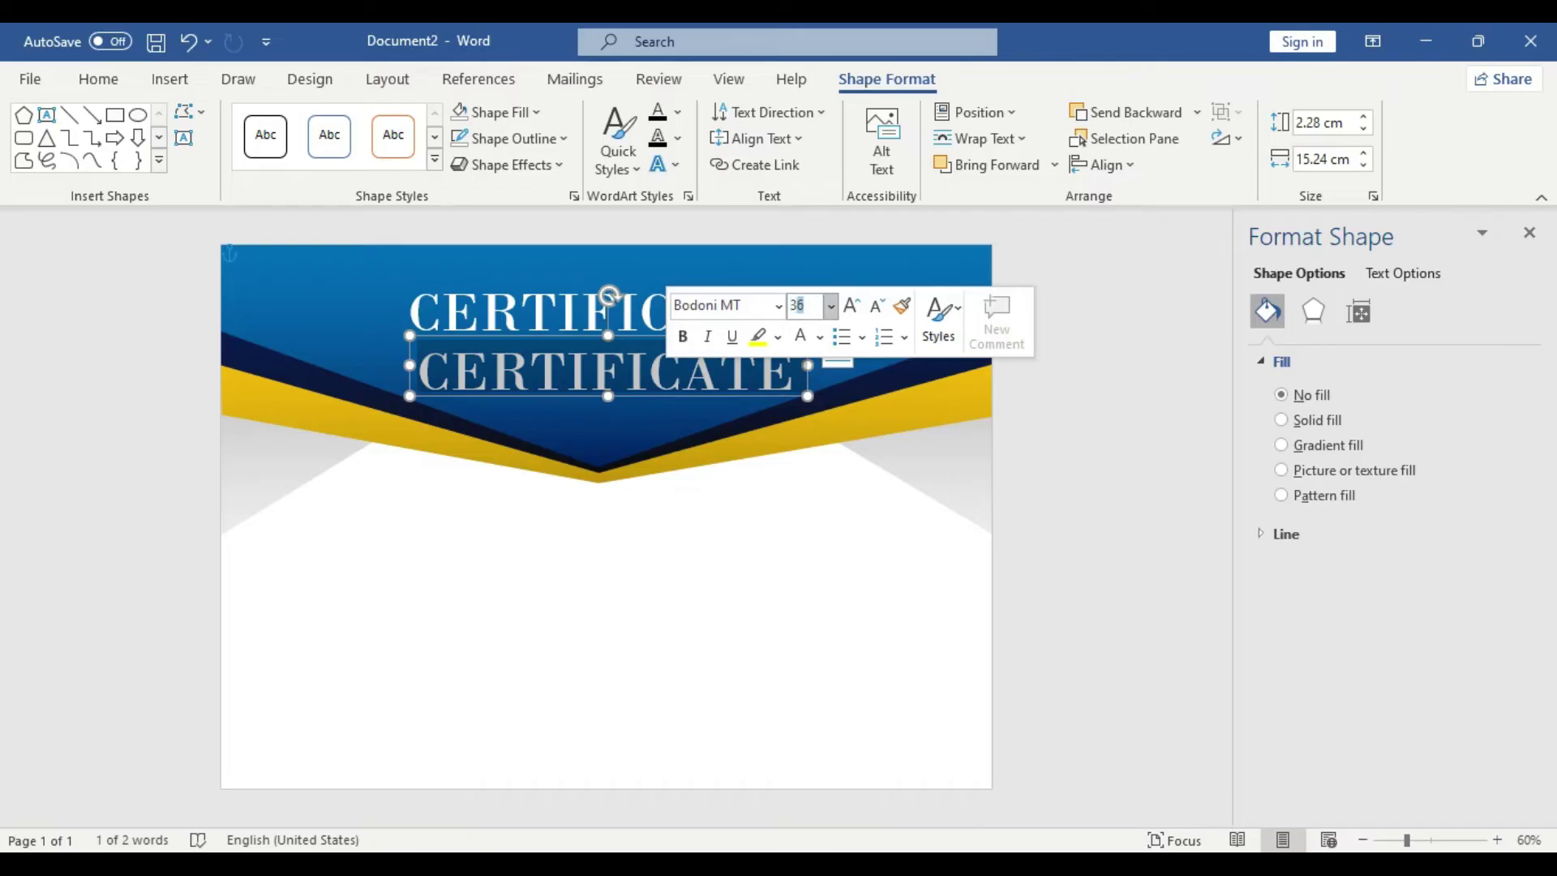
type("30")
key("Return")
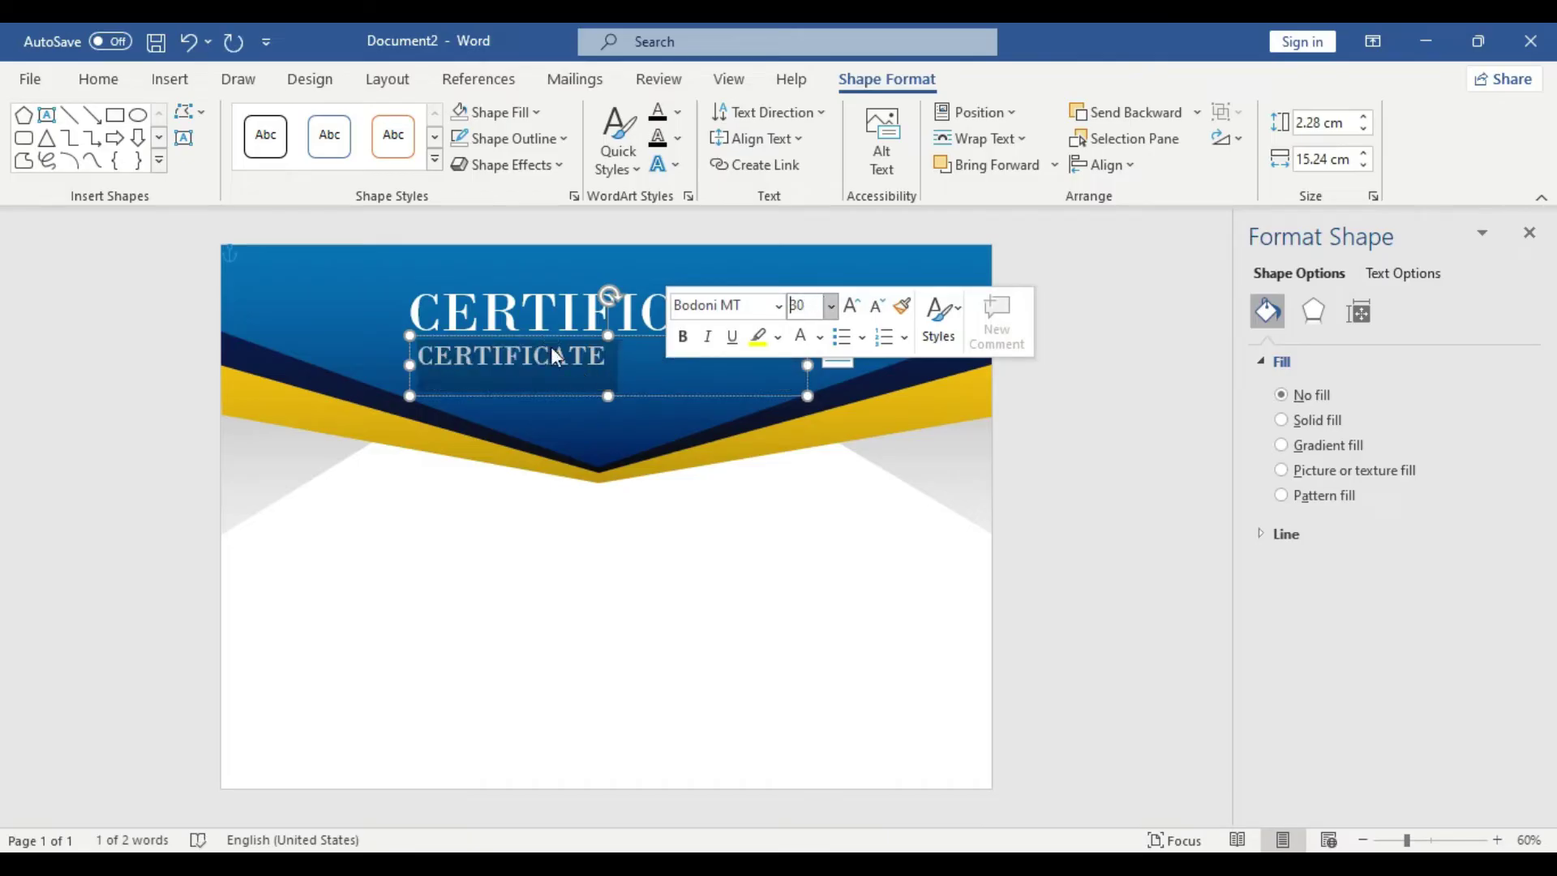
double_click(552, 357)
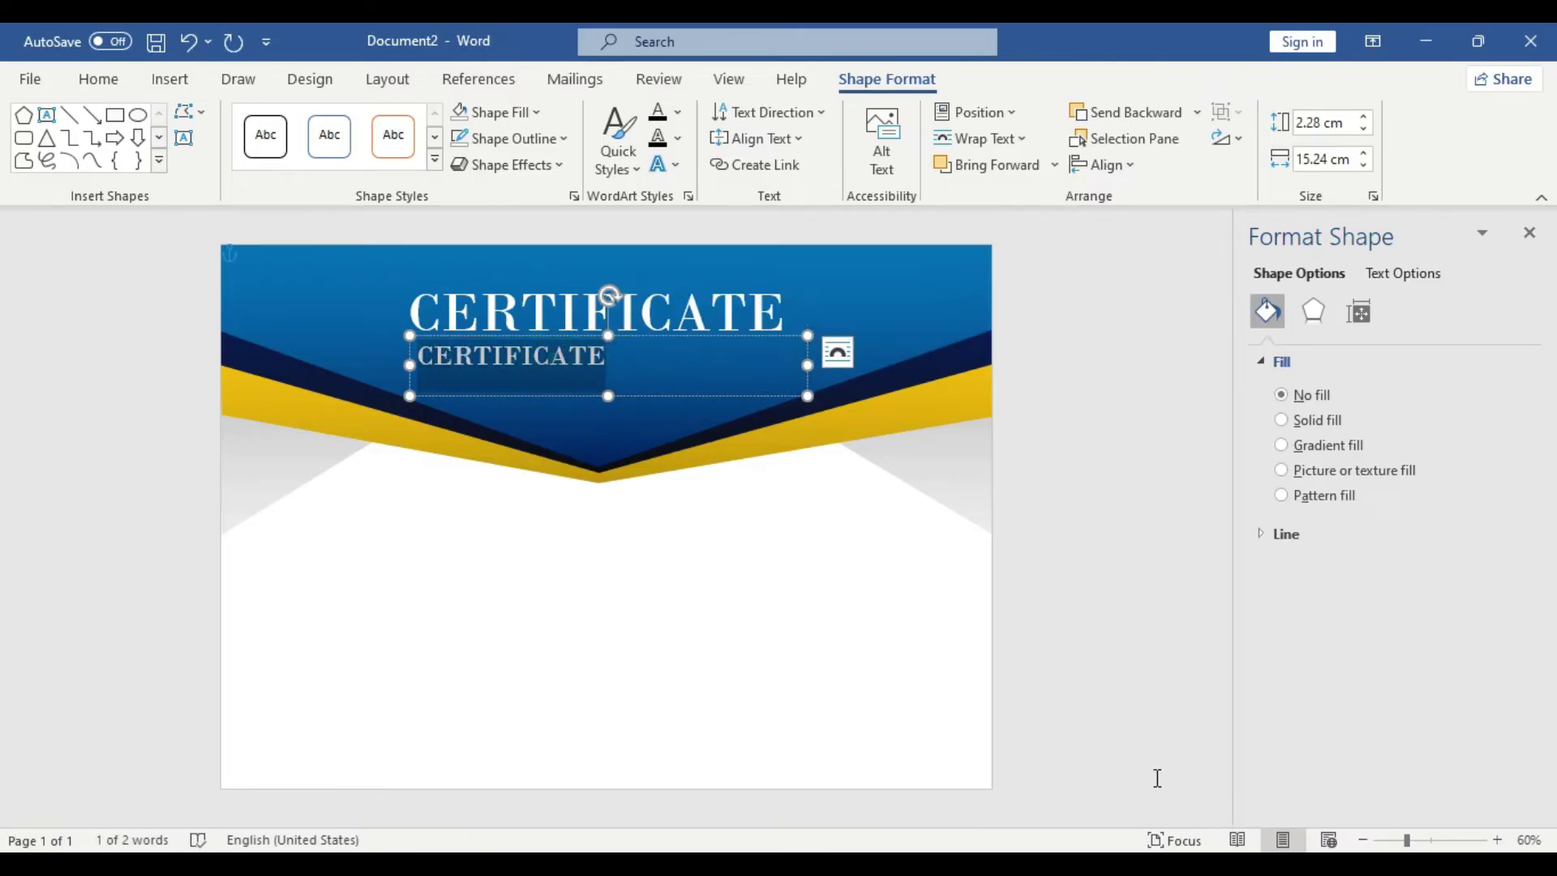
type("OF APPRECIATION")
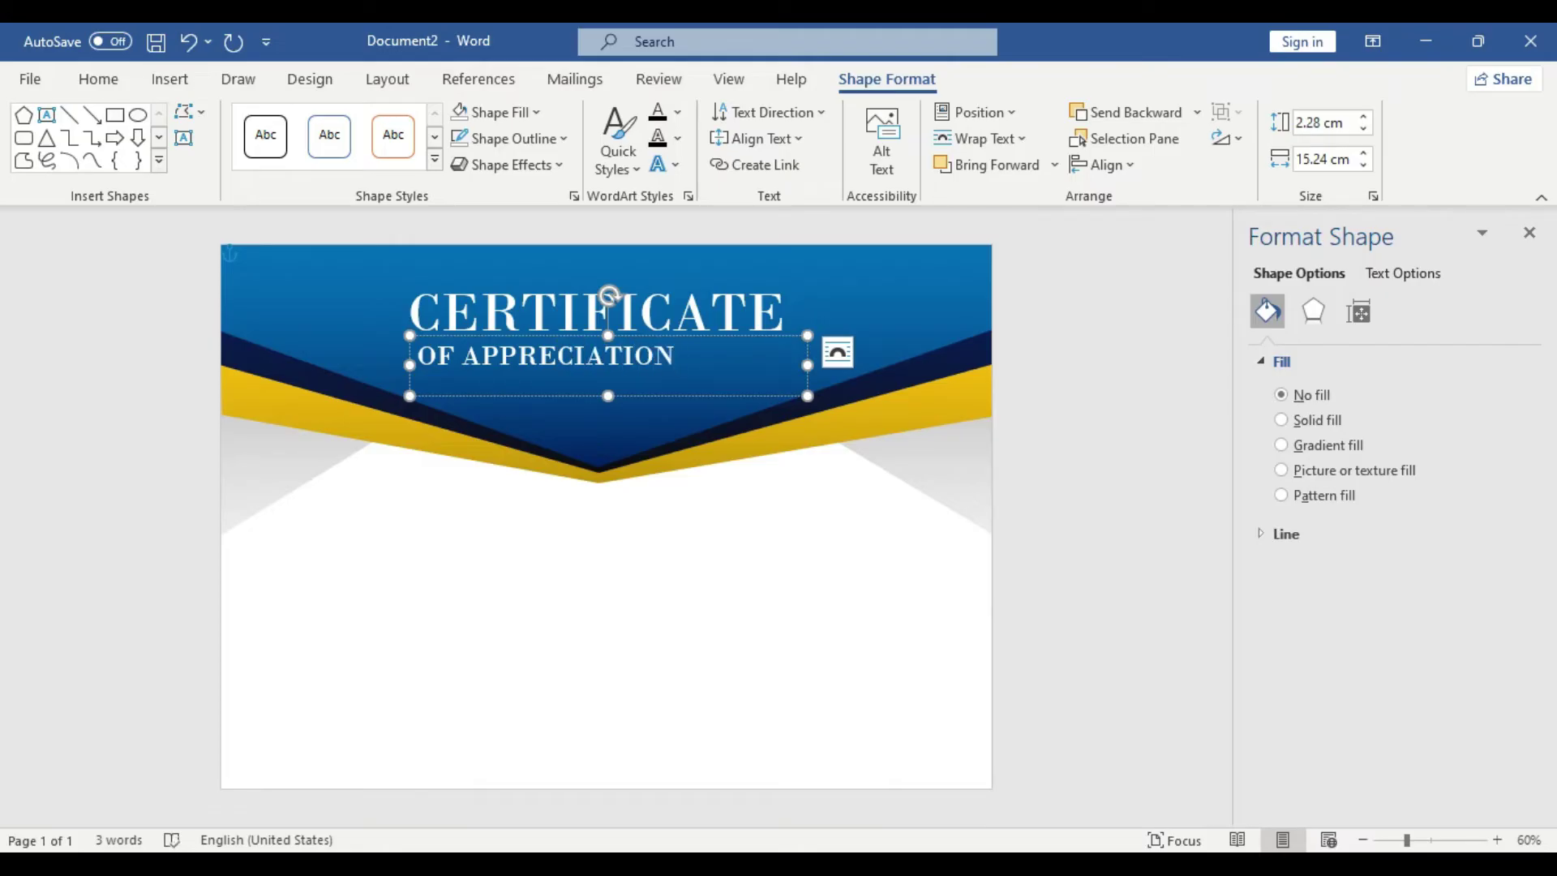
Step: Colour OF APPRECIATION gold and shrink its box to 1.49 × 10.68 cm, centred under CERTIFICATE
triple_click(599, 363)
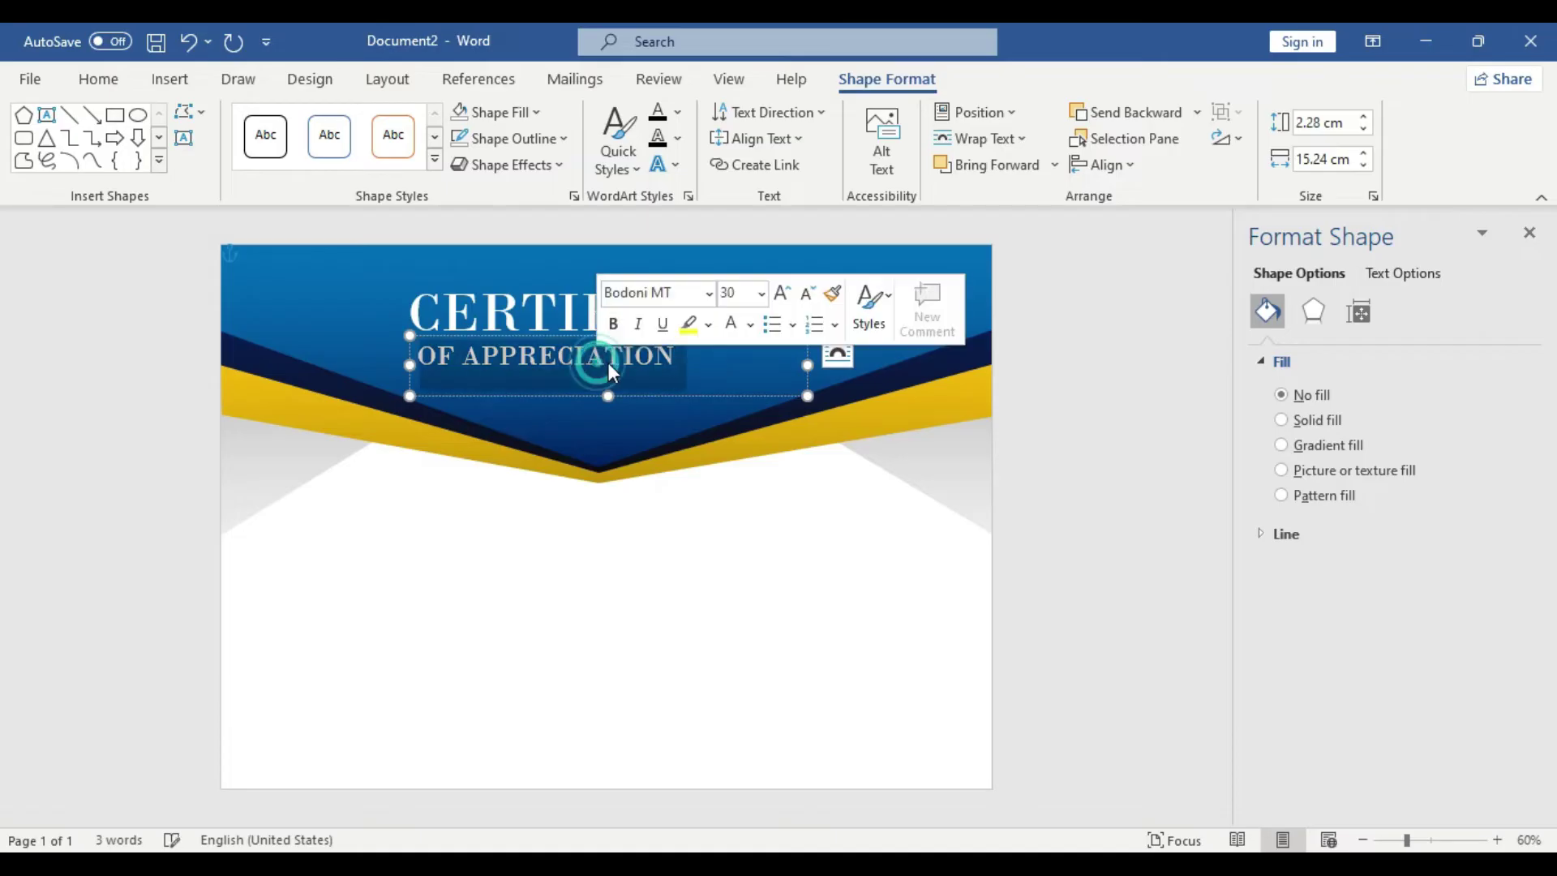
left_click(749, 326)
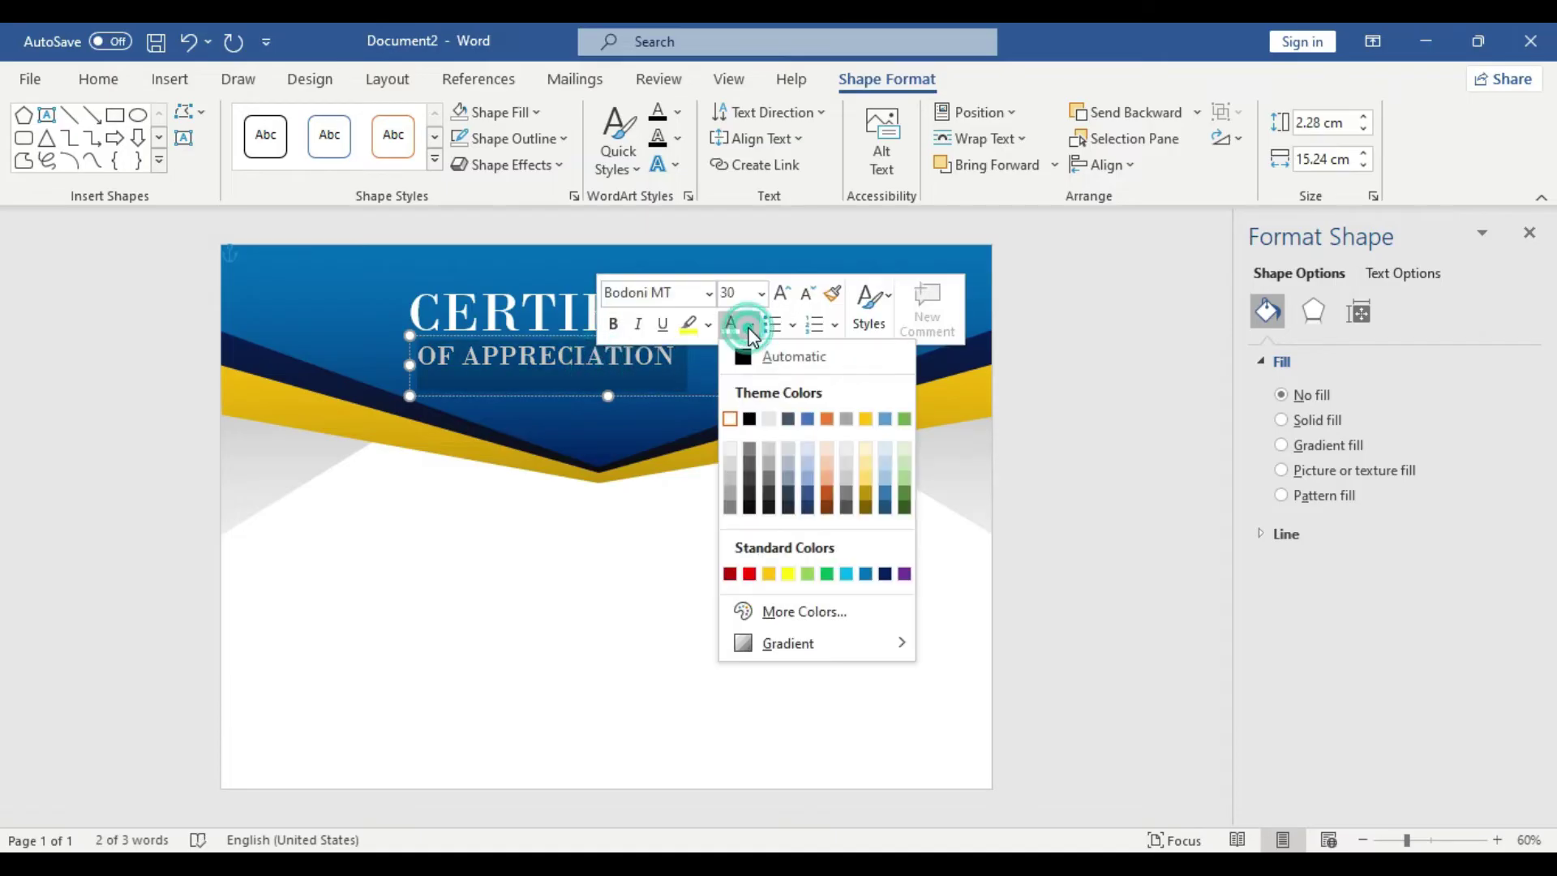
left_click(868, 421)
left_click_drag(807, 395, 714, 374)
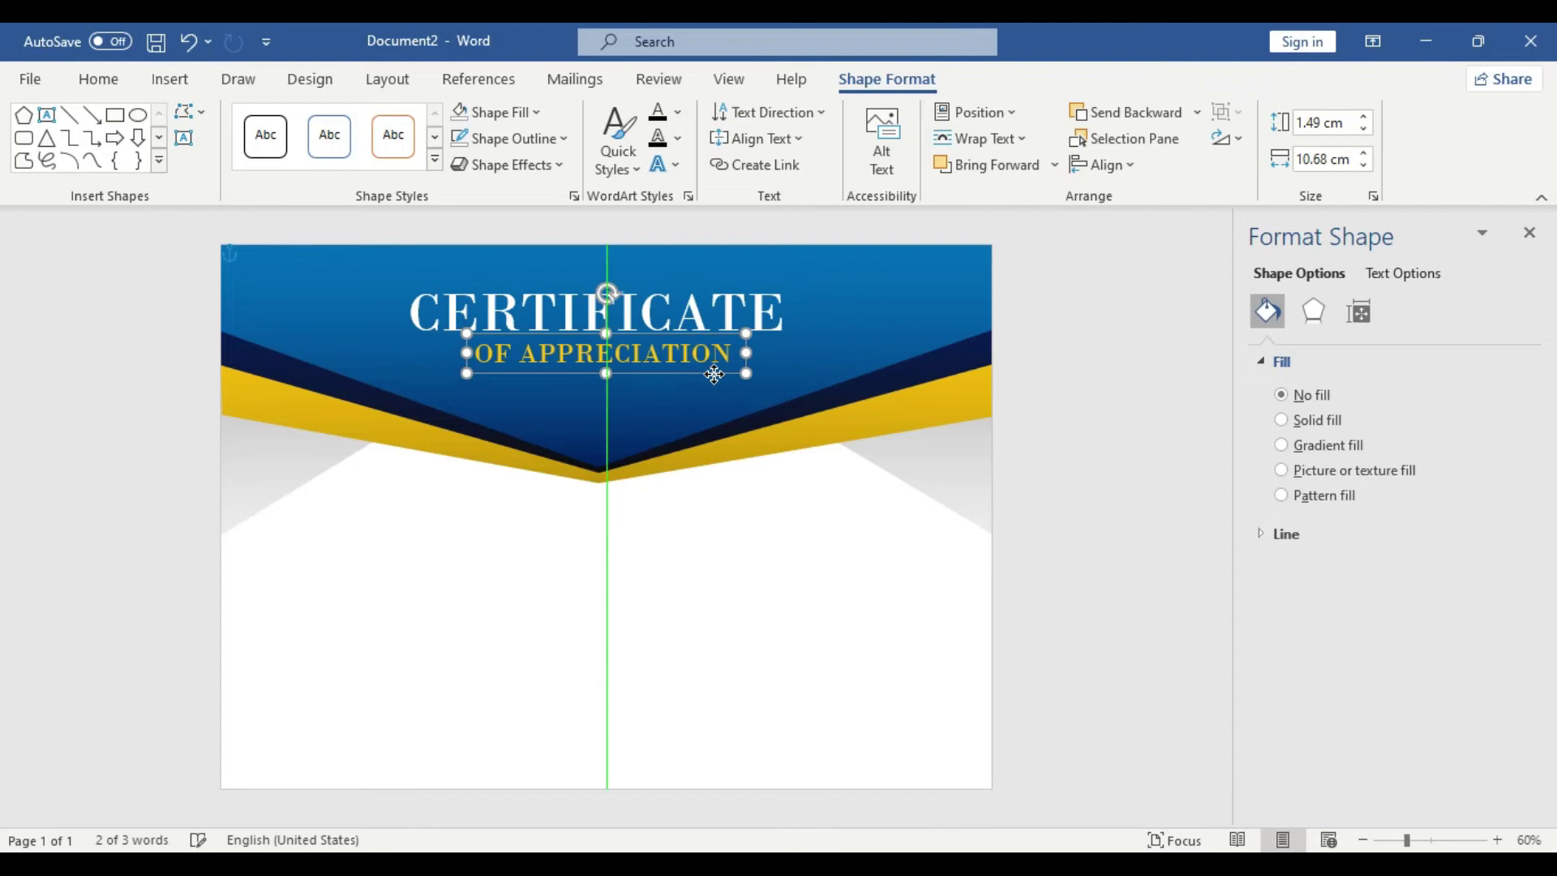
left_click_drag(714, 374, 713, 376)
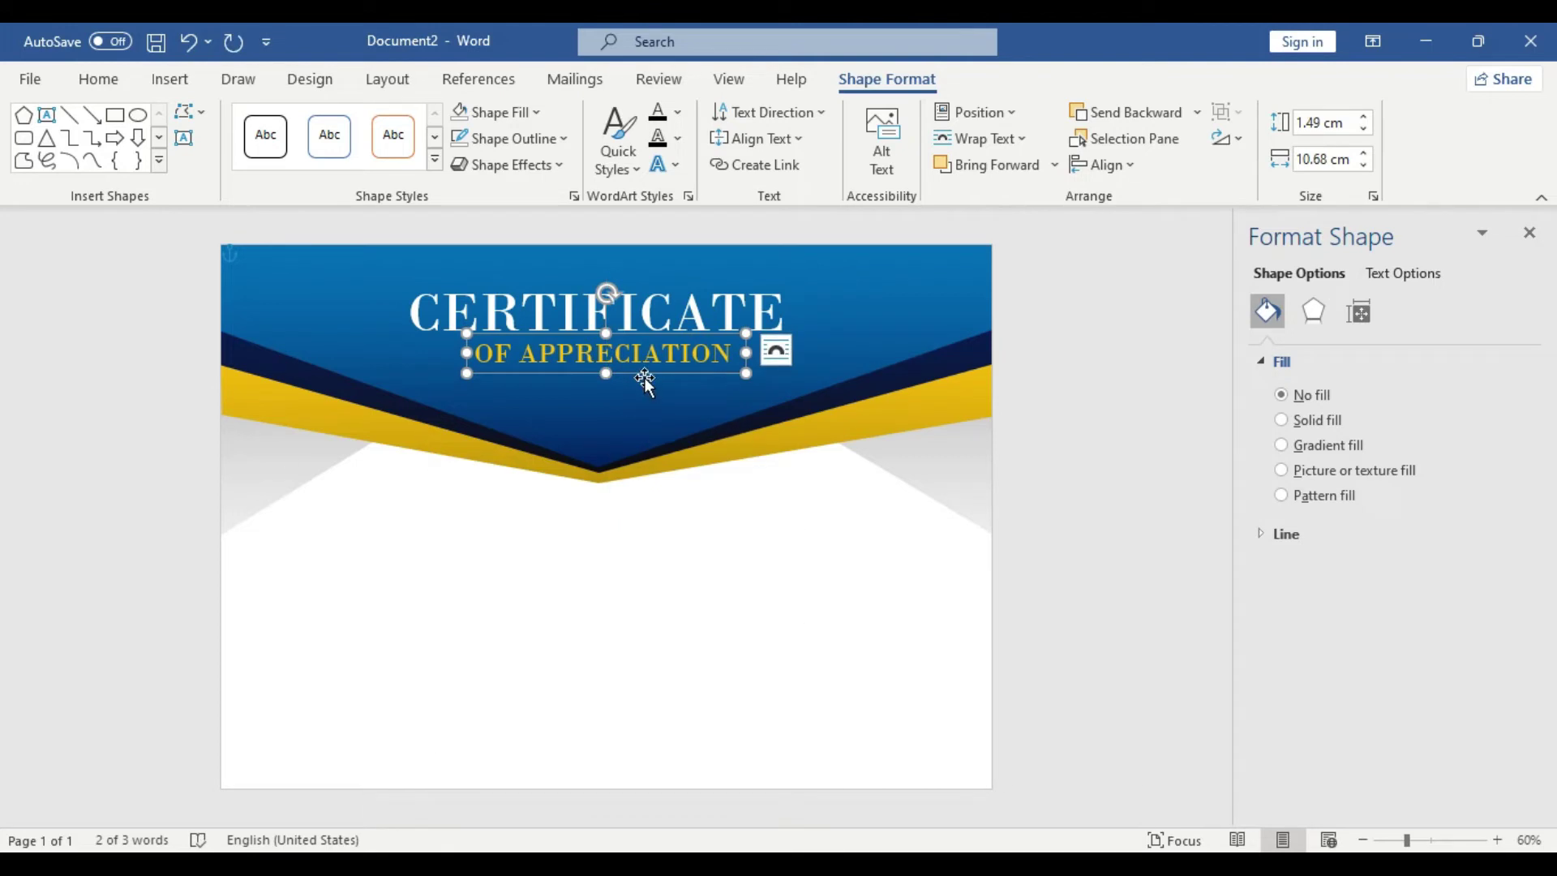
Step: Paste a copy of the OF APPRECIATION box below the header with black 20 pt text
key("ctrl+v")
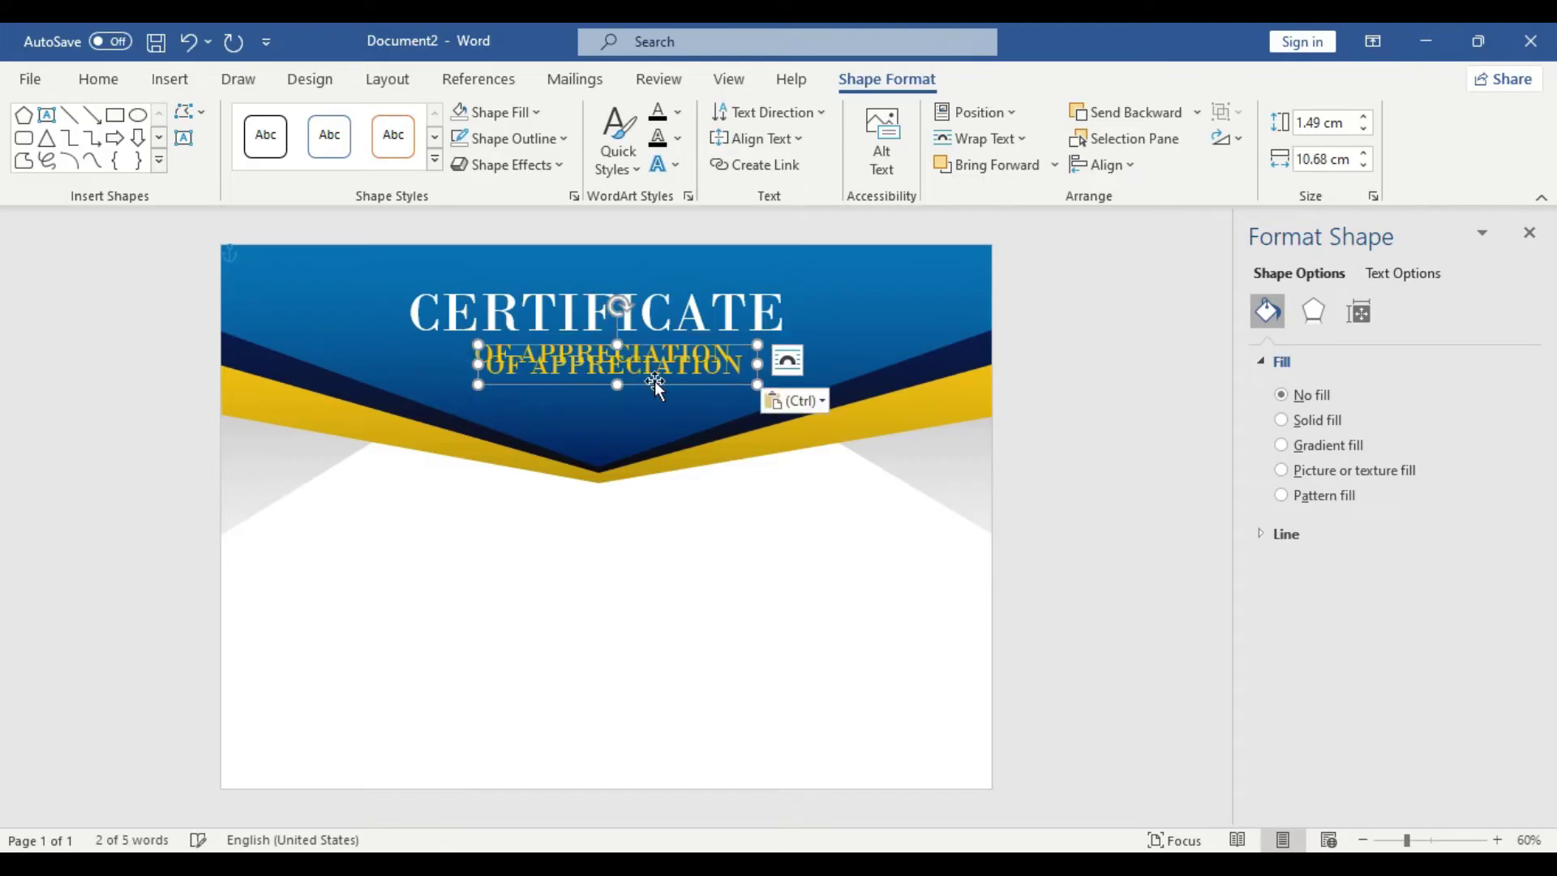
left_click_drag(654, 381, 634, 526)
triple_click(693, 517)
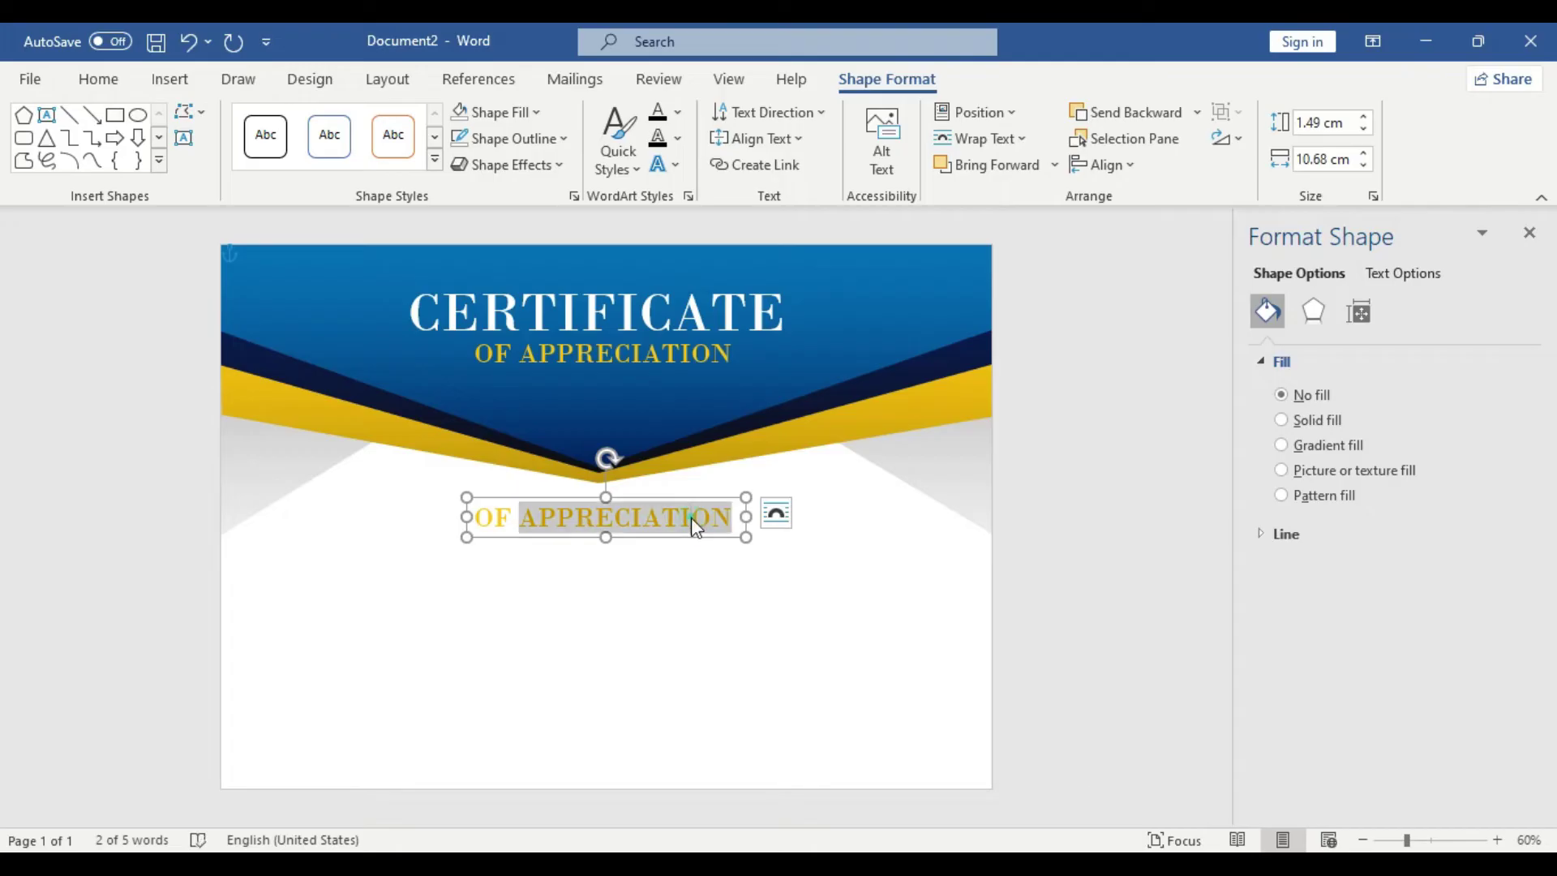
left_click(844, 480)
left_click(842, 520)
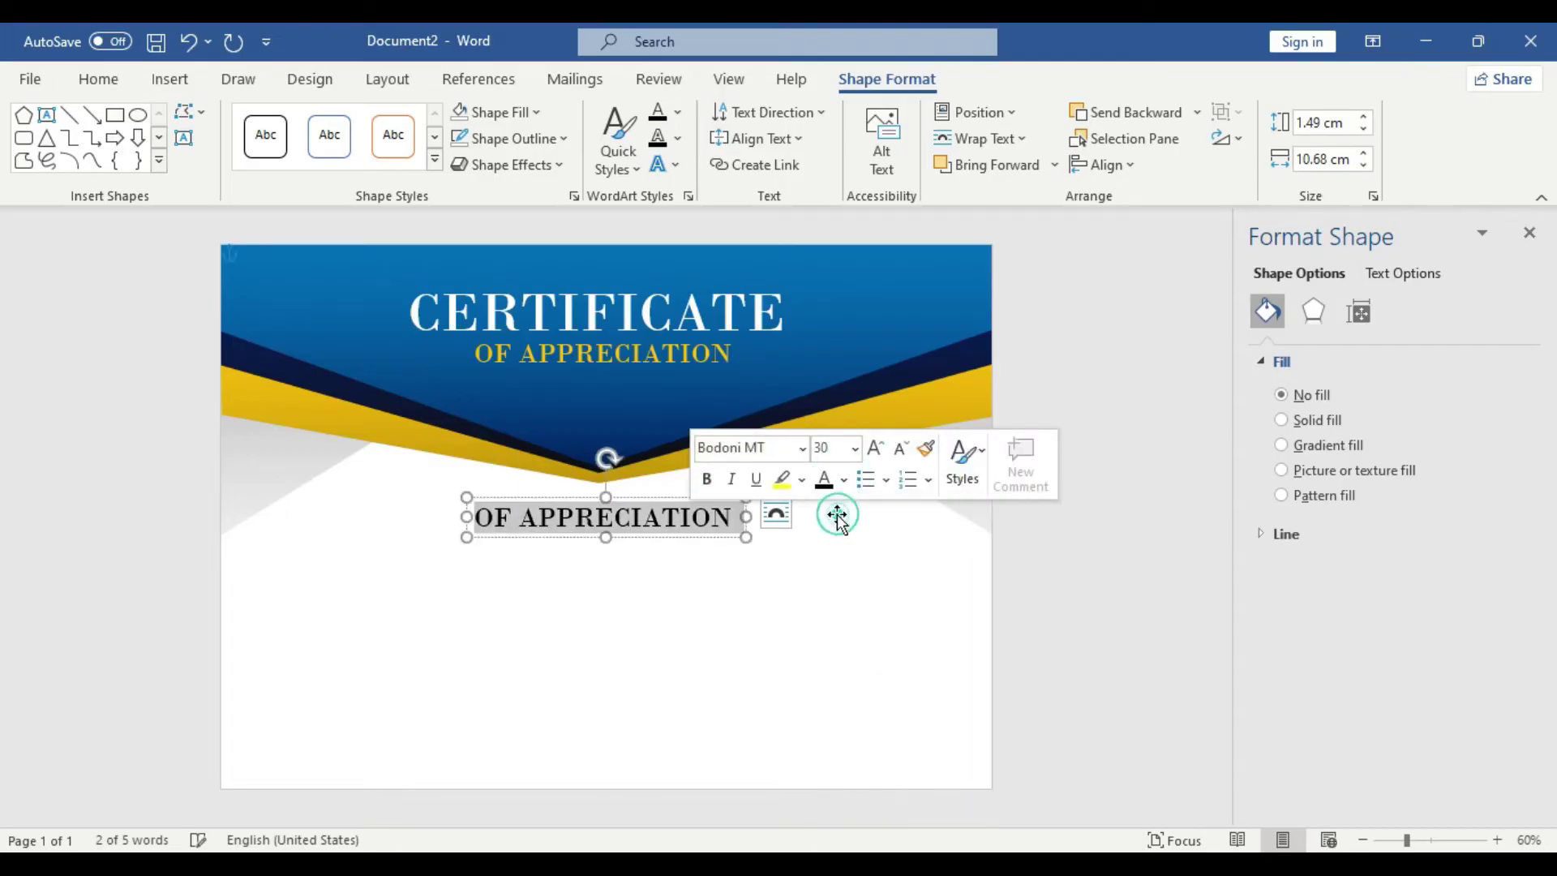
left_click(827, 449)
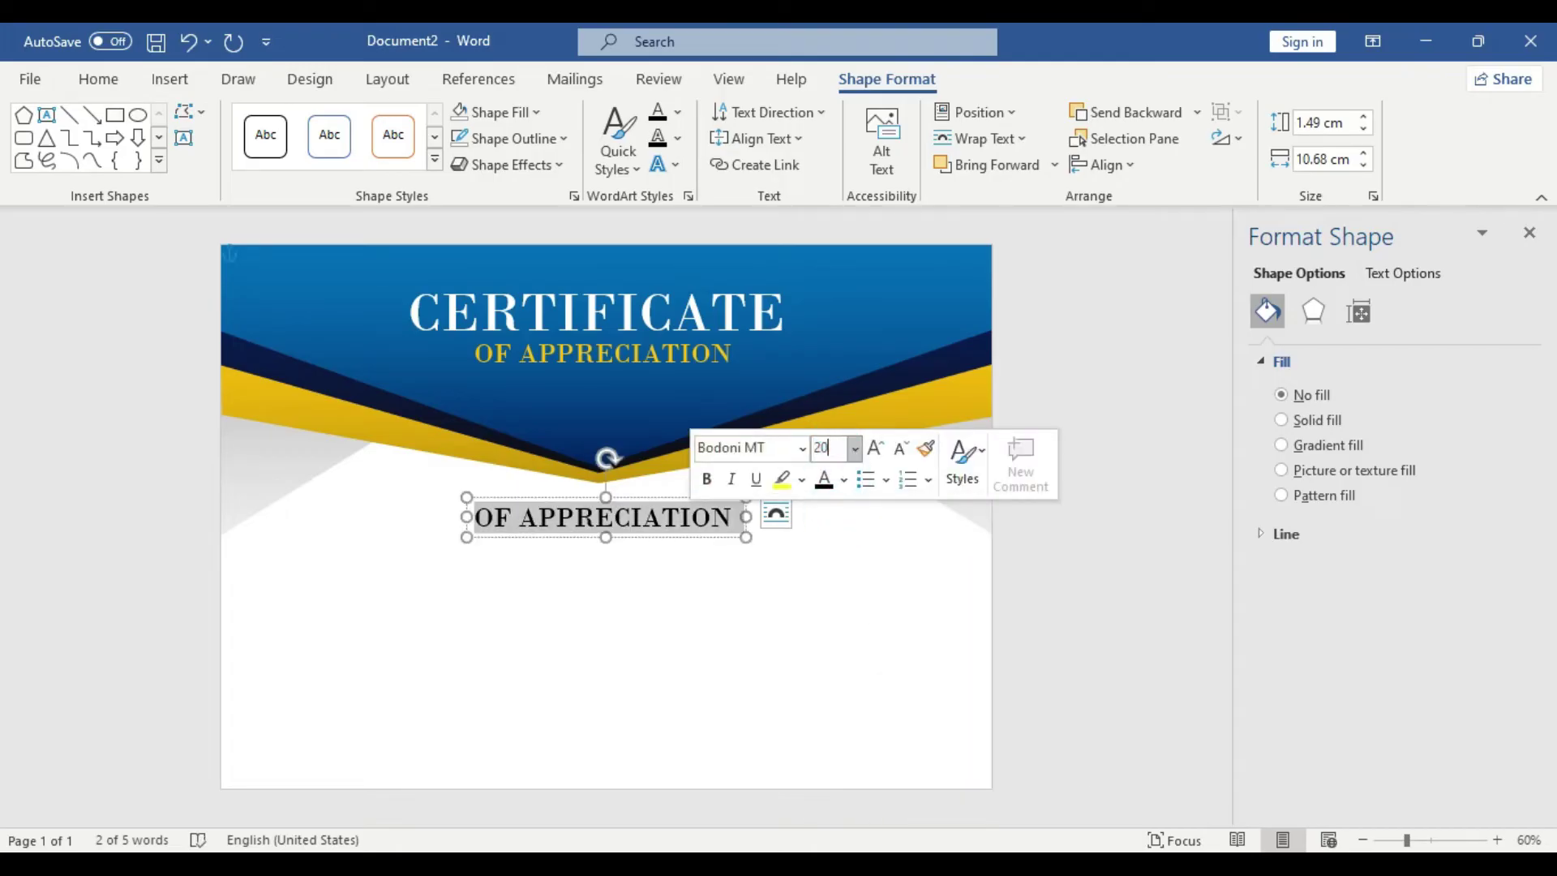
type("20")
key("Return")
Step: Retype the copy as PROUDLY PRESENTED TO and resize its box
left_click_drag(671, 523, 474, 515)
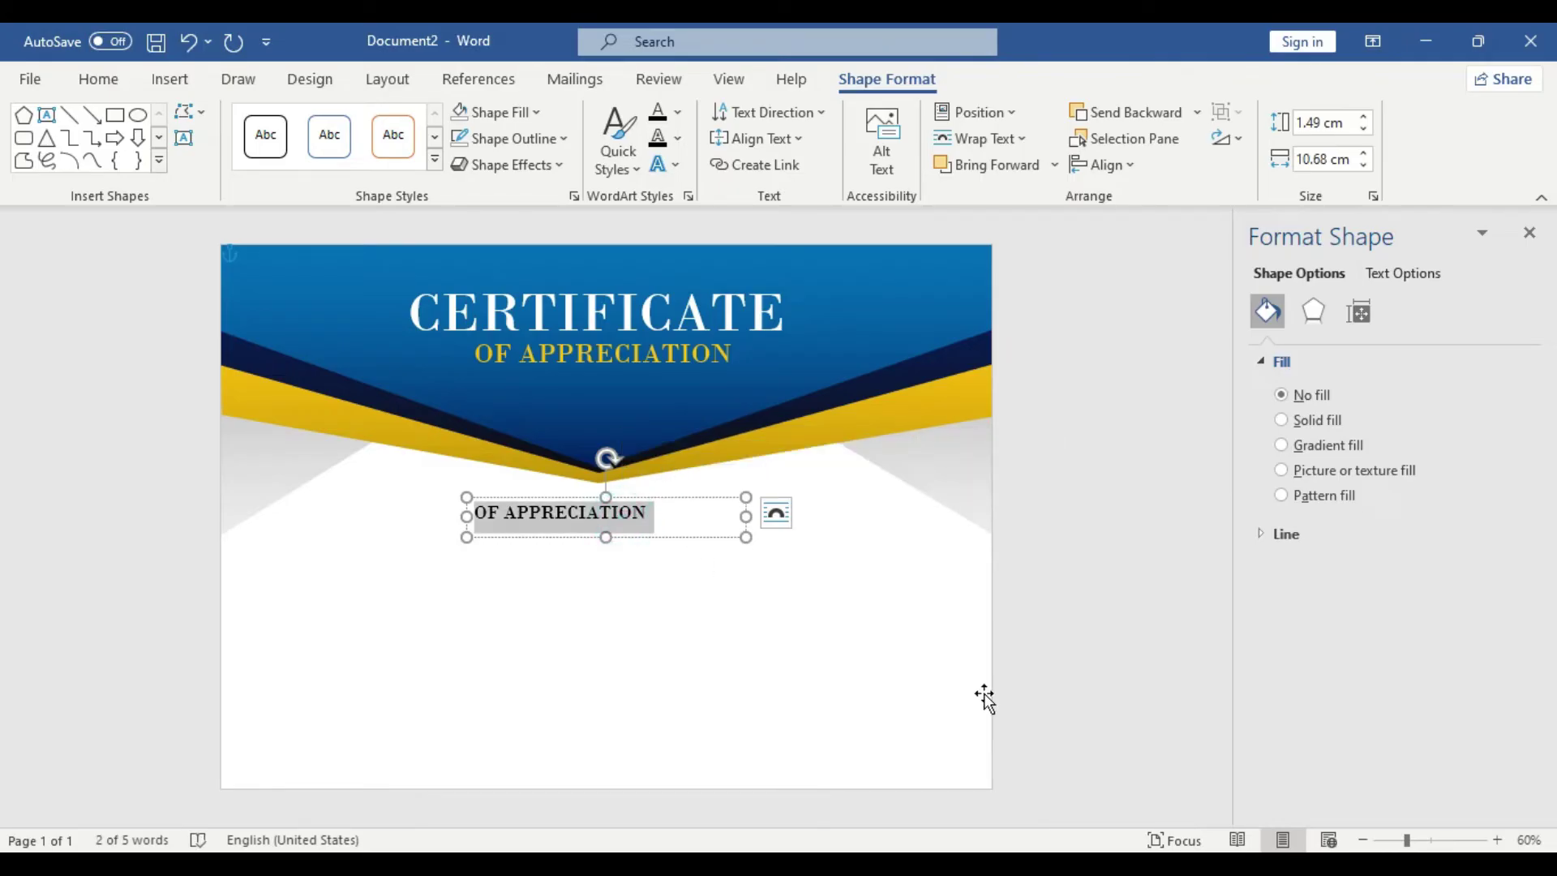
type("P")
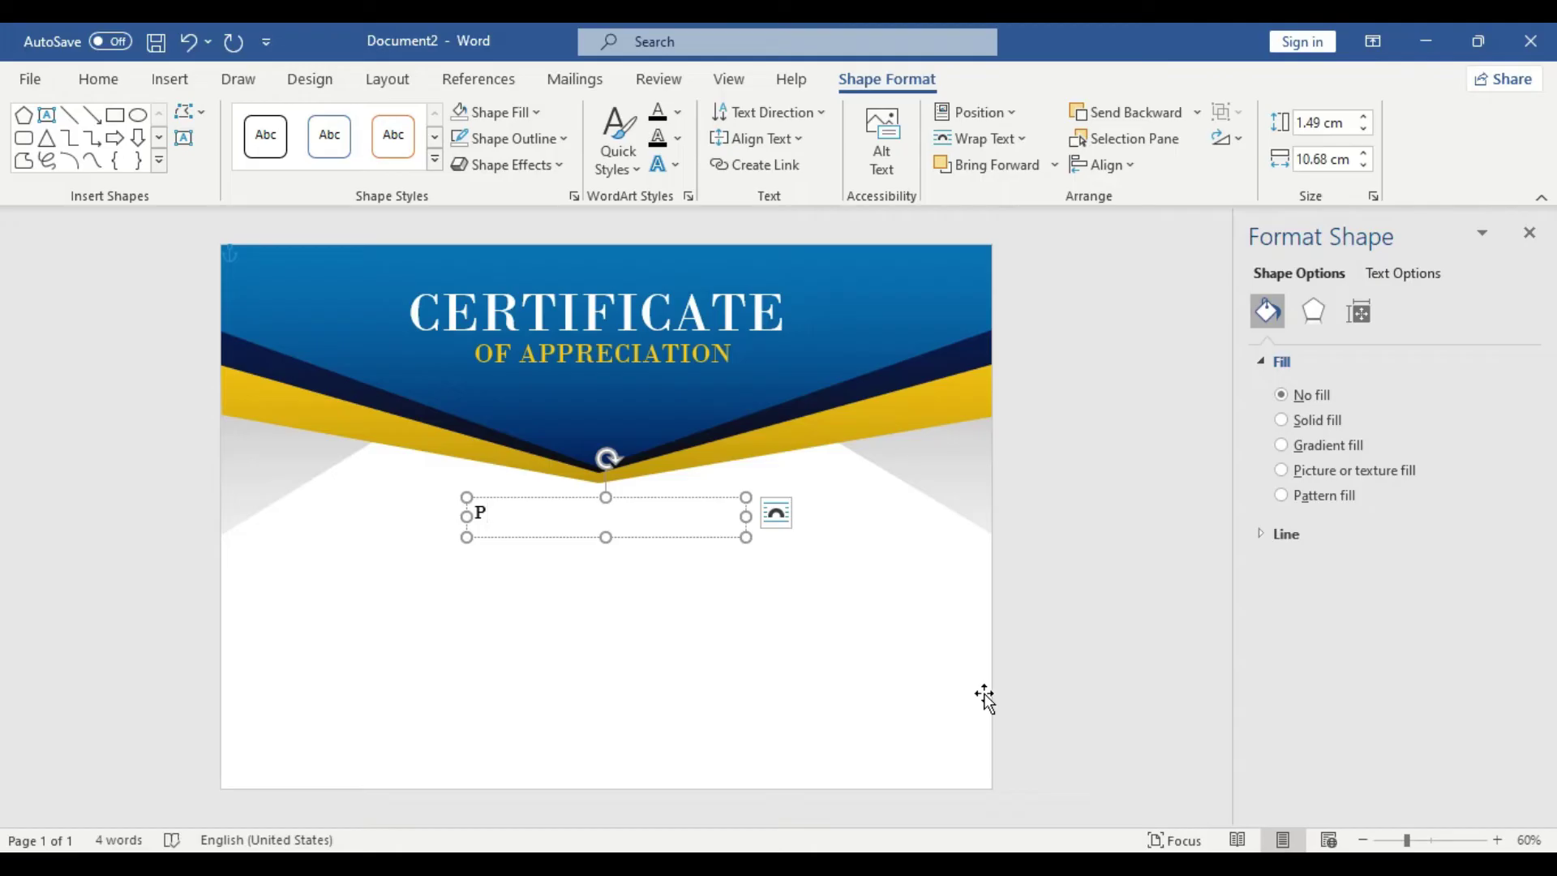
type("ROUDLY PRESENTED TO")
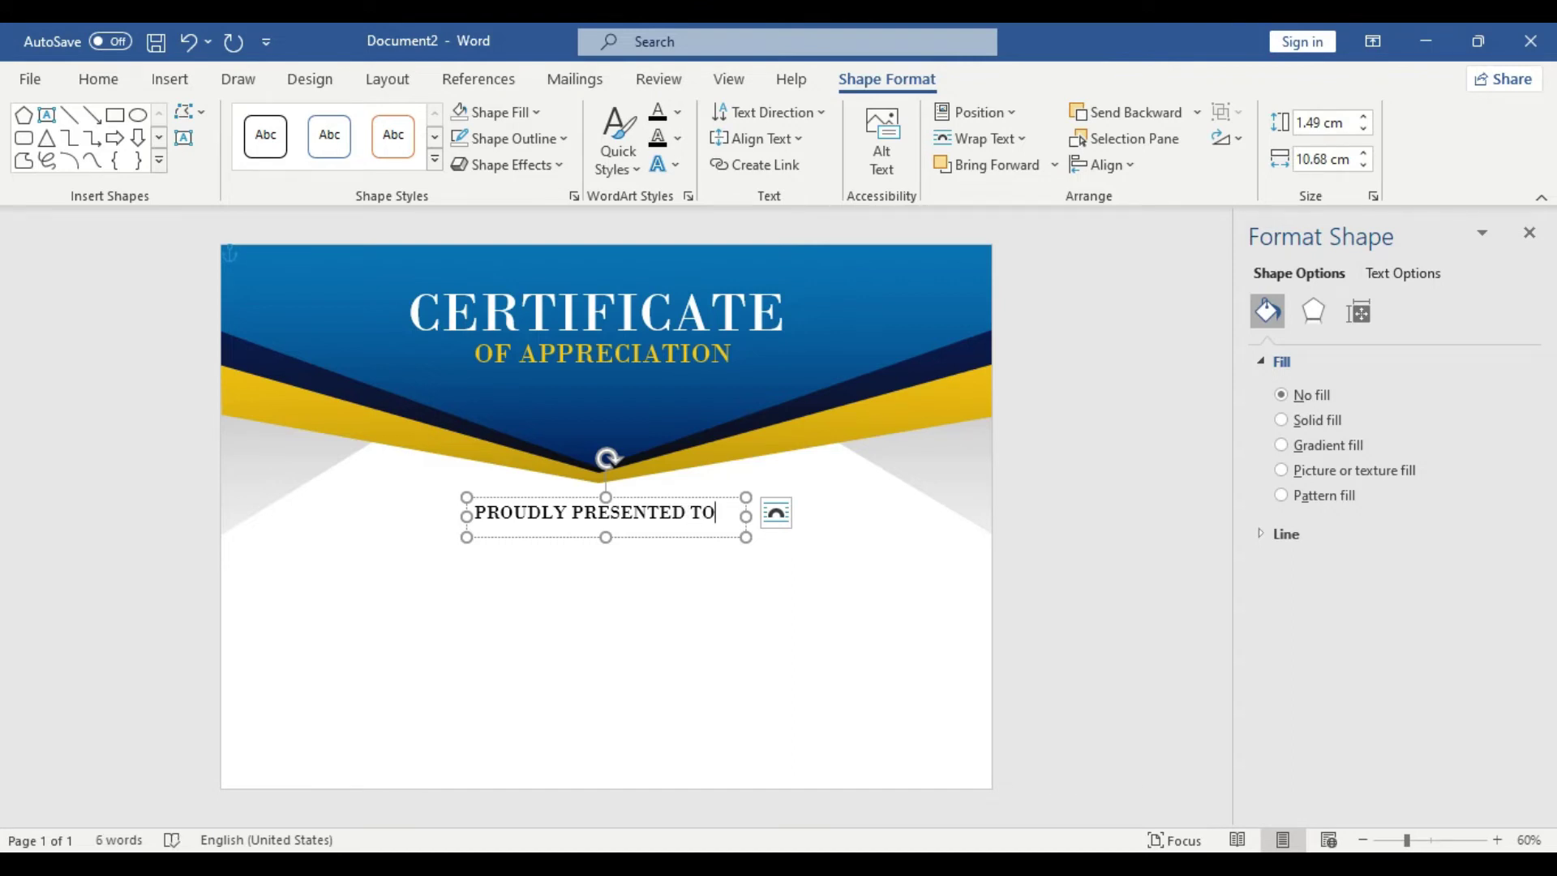
left_click_drag(745, 514, 725, 514)
left_click_drag(600, 533, 922, 659)
Step: Retype the duplicate as Name and Surname at 72 pt and widen its box on both sides
triple_click(640, 601)
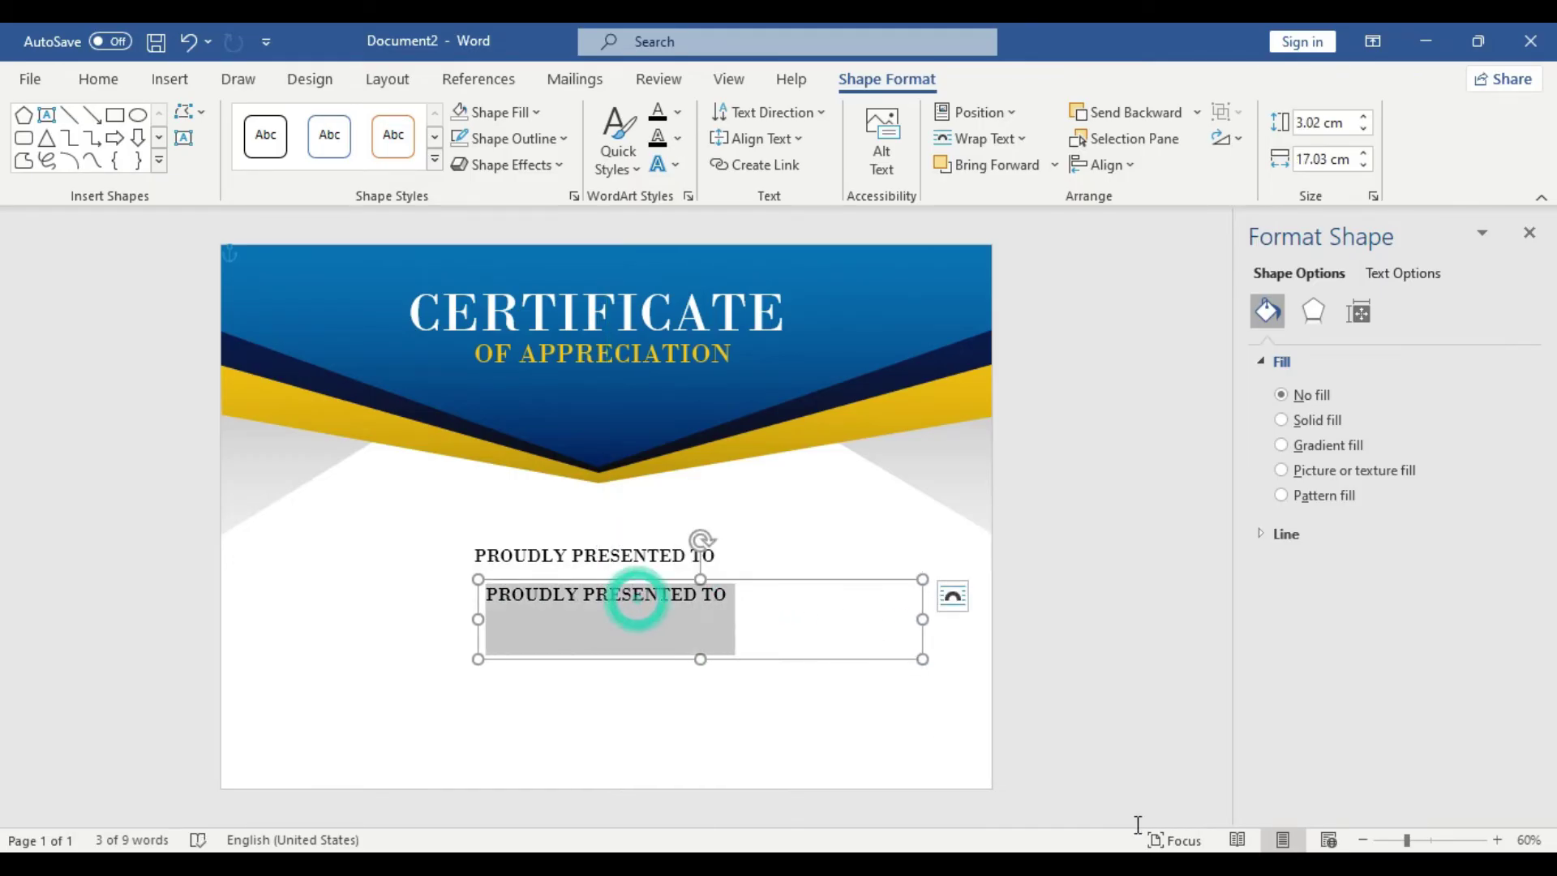
type("nA")
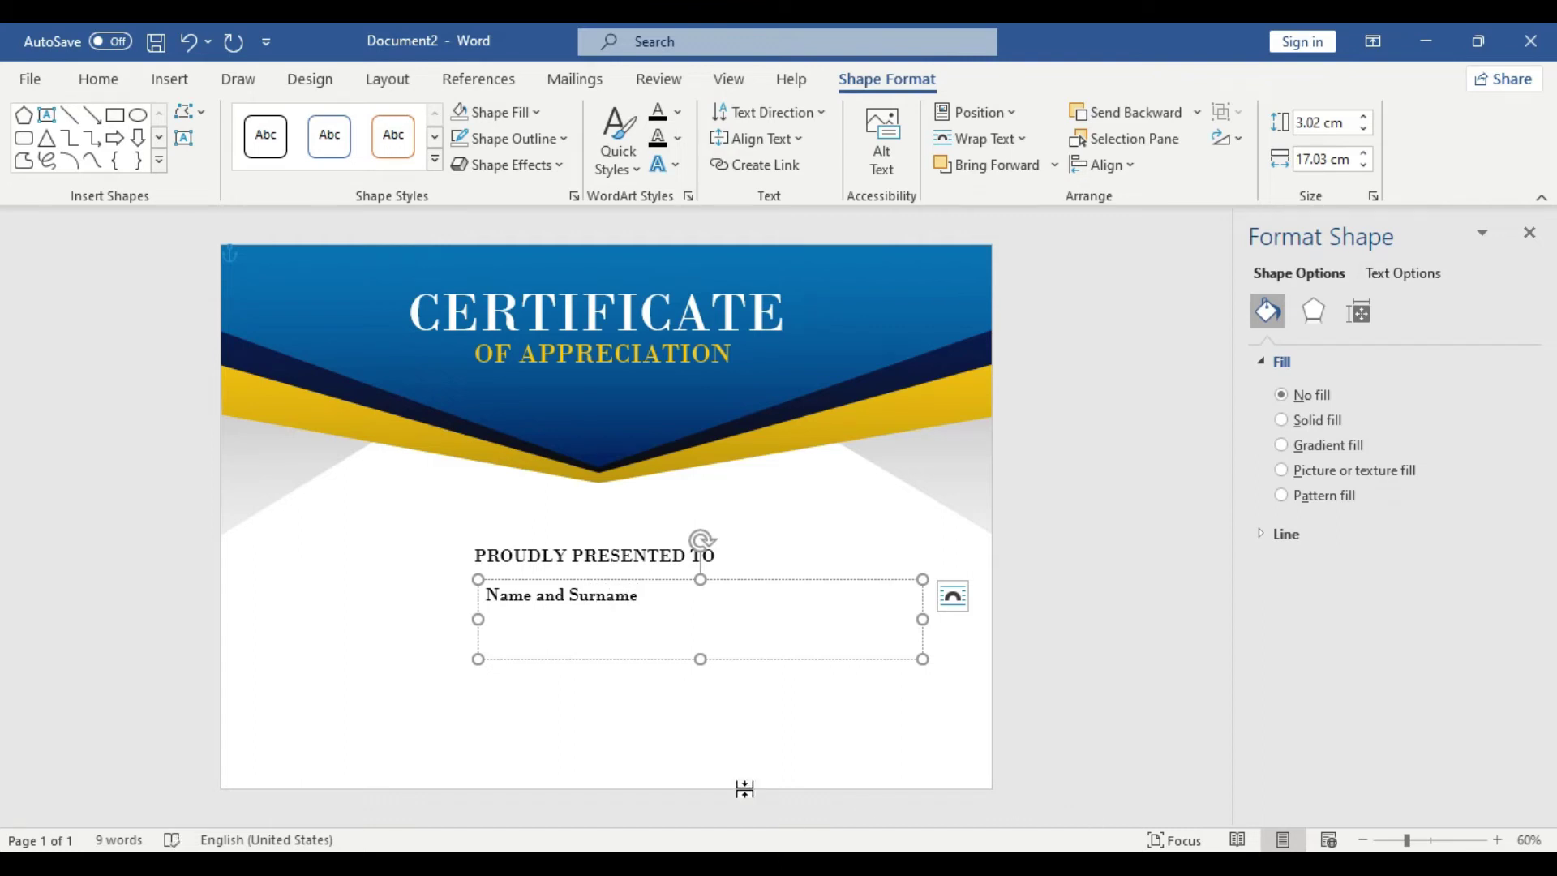
triple_click(587, 606)
left_click(724, 539)
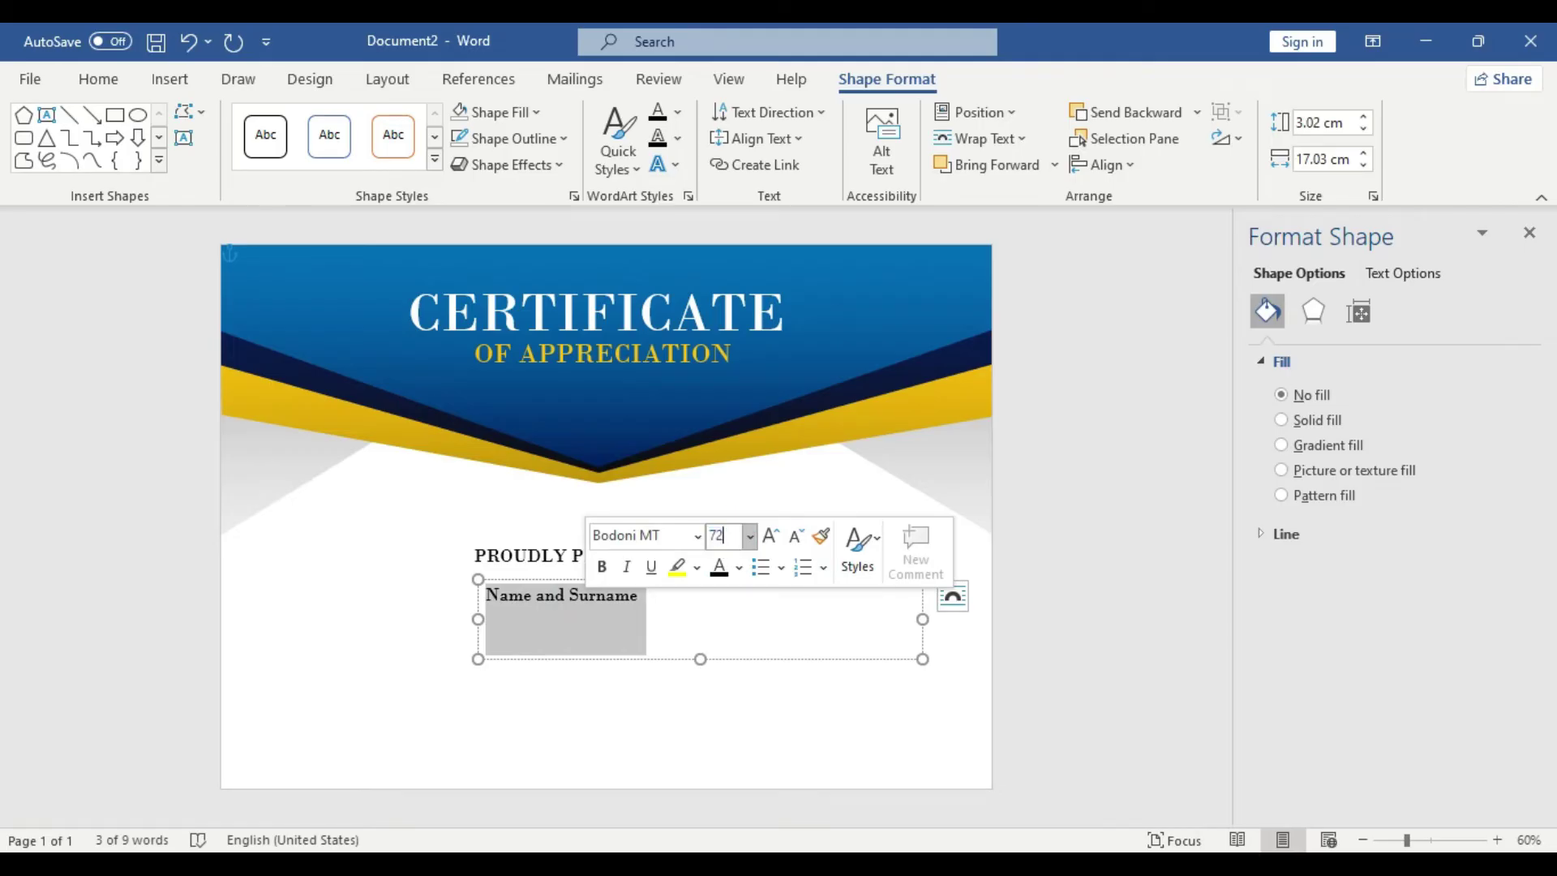
key("Return")
left_click_drag(923, 618, 987, 619)
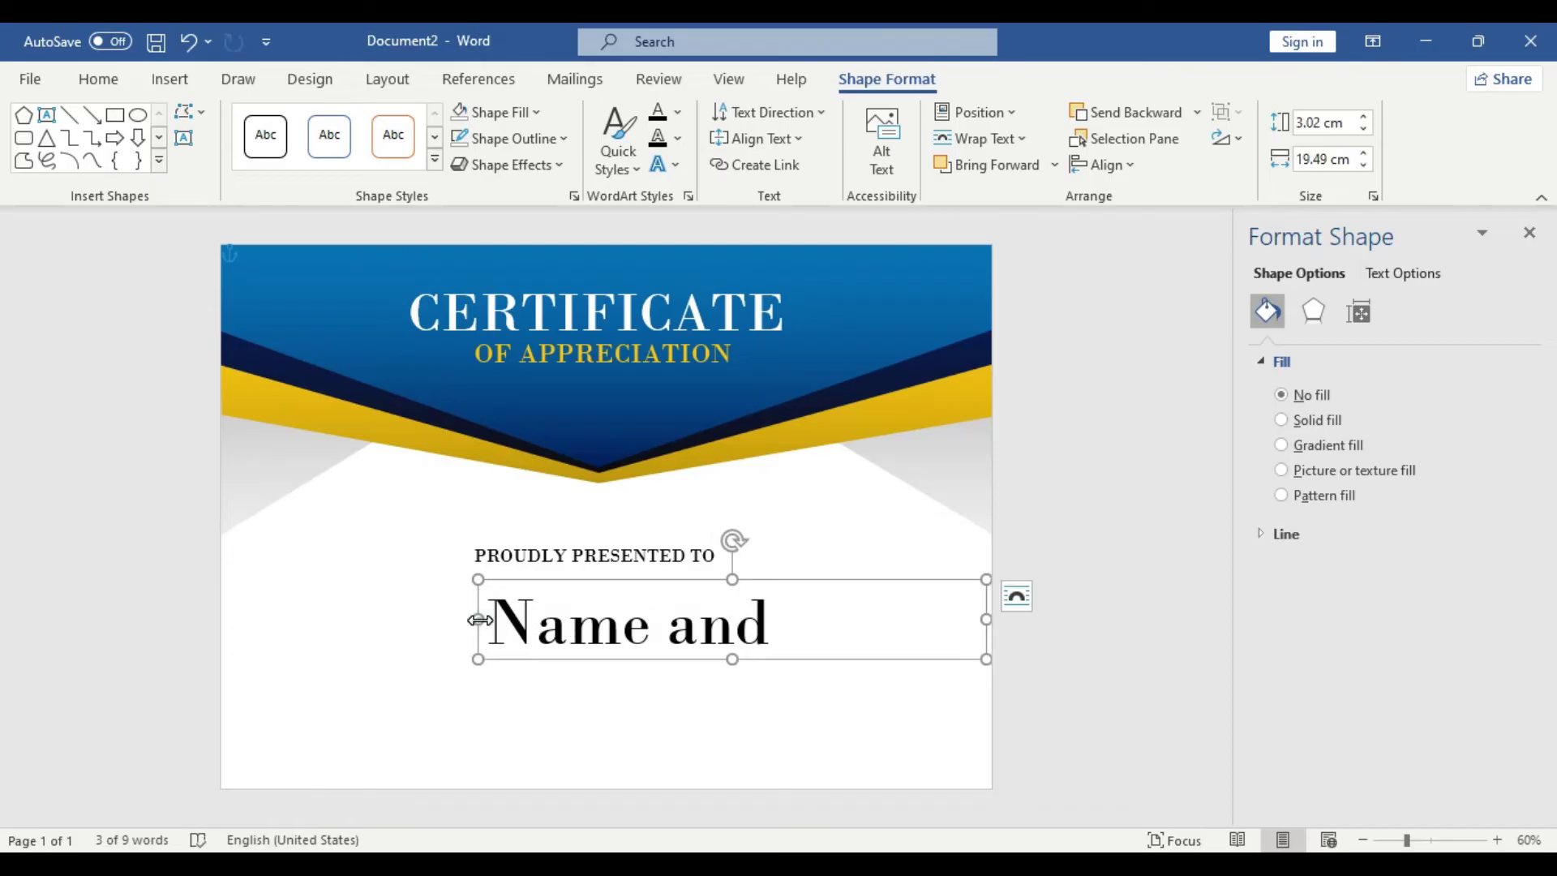
left_click_drag(478, 619, 405, 620)
Step: Apply Edwardian Script ITC to the name and move its box up under PROUDLY PRESENTED TO
double_click(619, 624)
triple_click(619, 625)
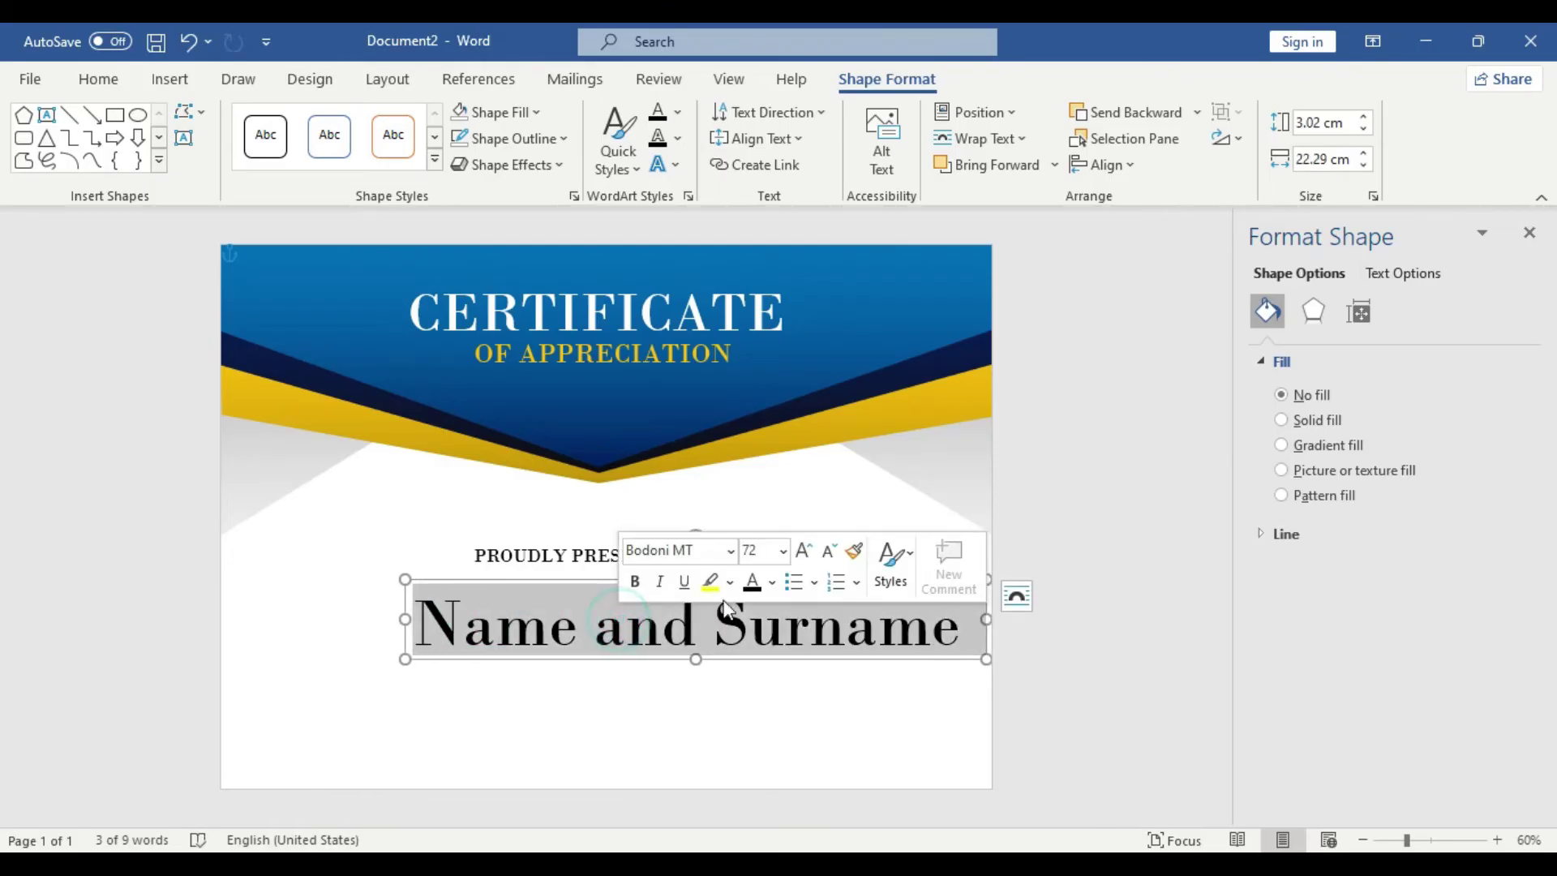
left_click(731, 551)
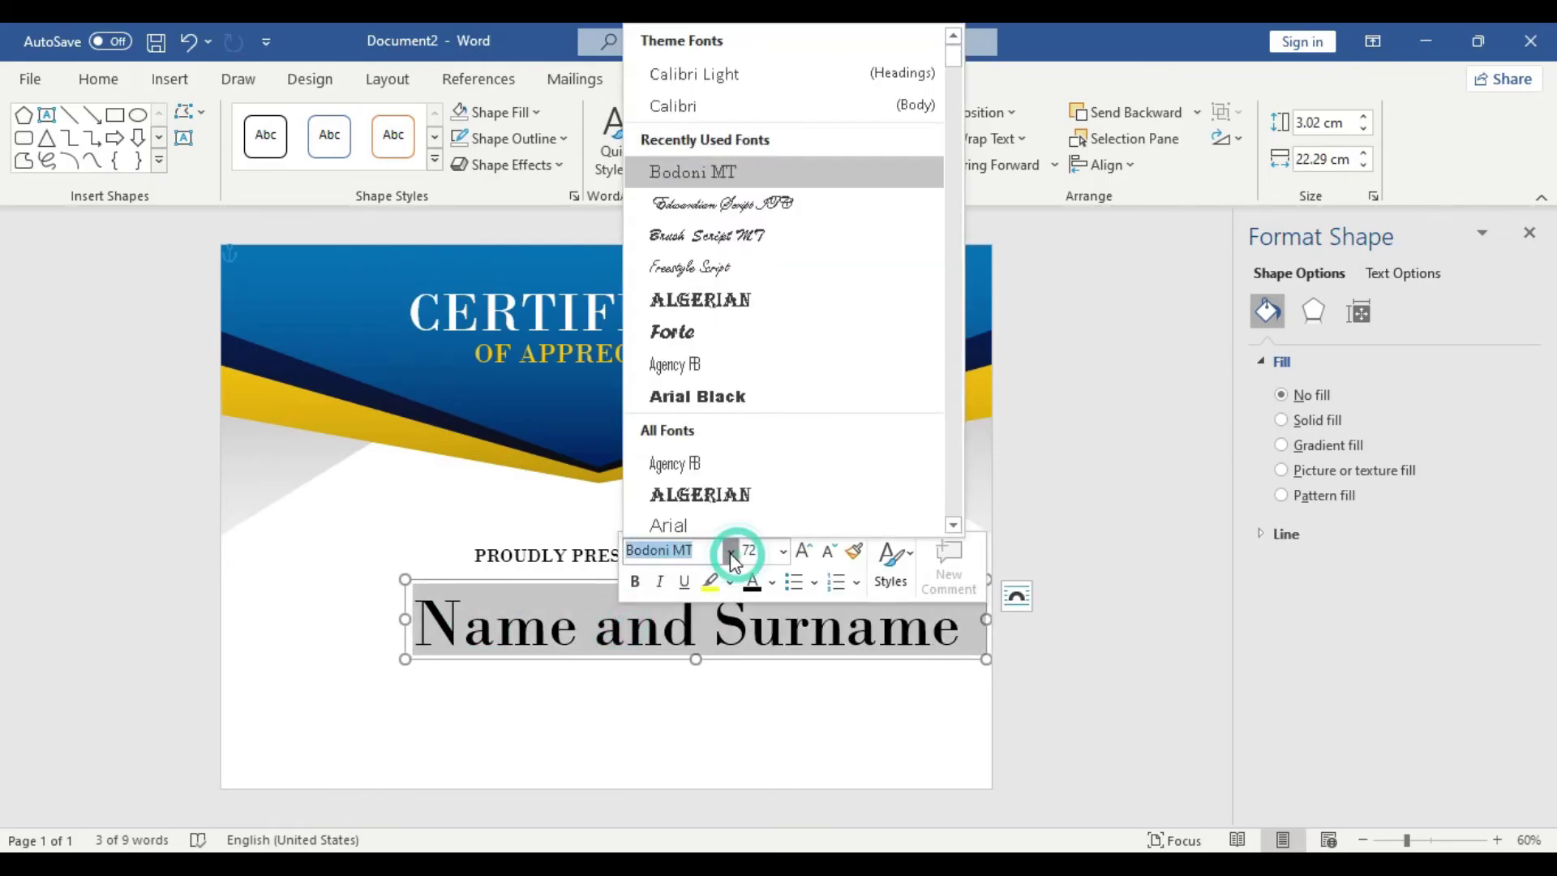
left_click(764, 204)
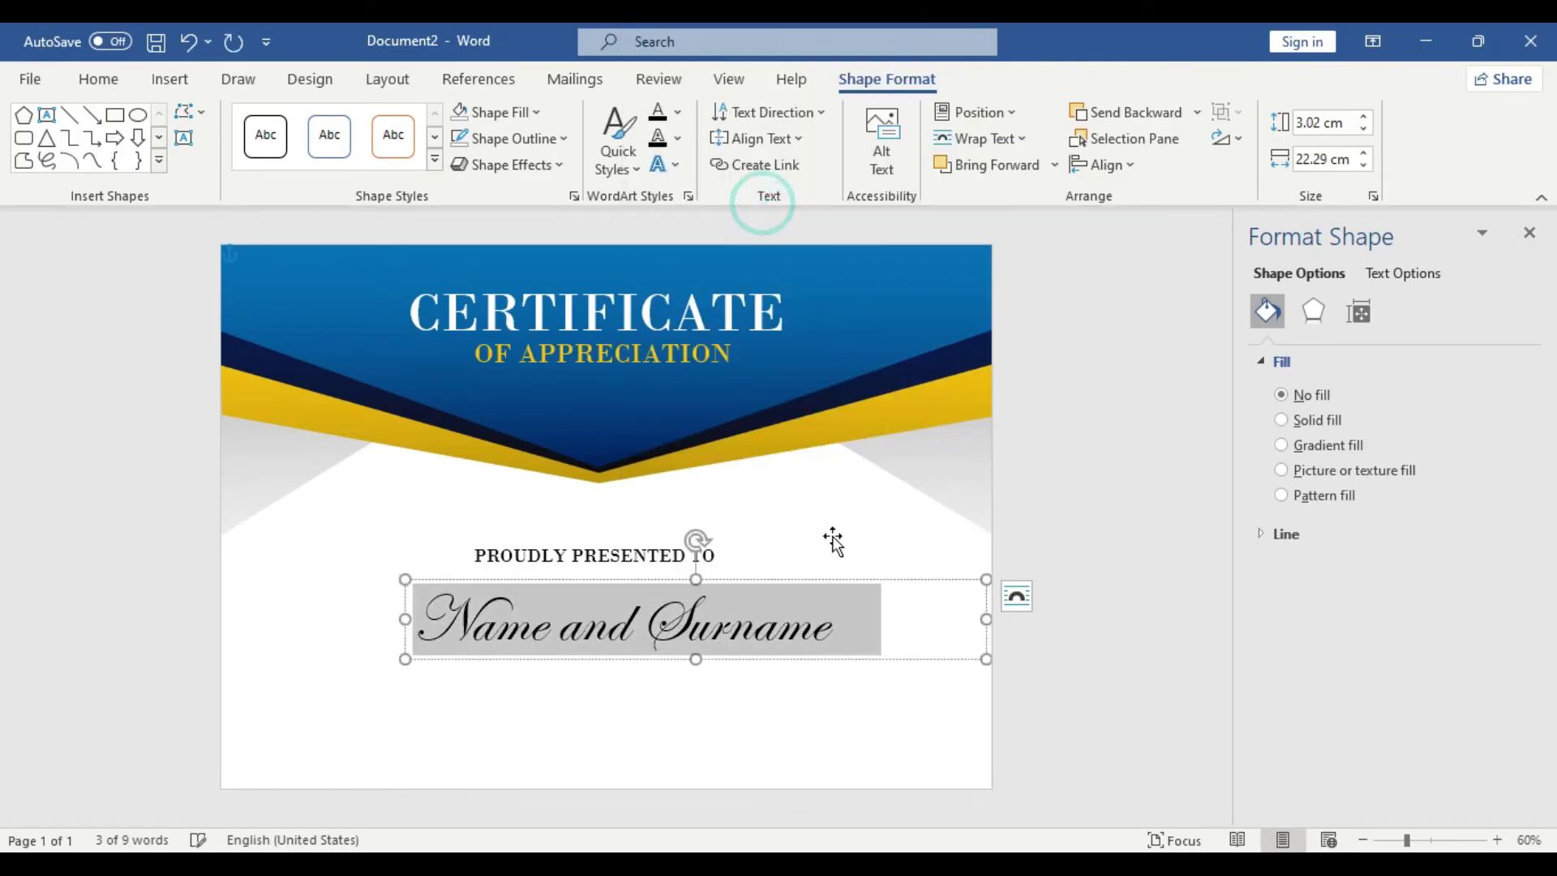
triple_click(785, 621)
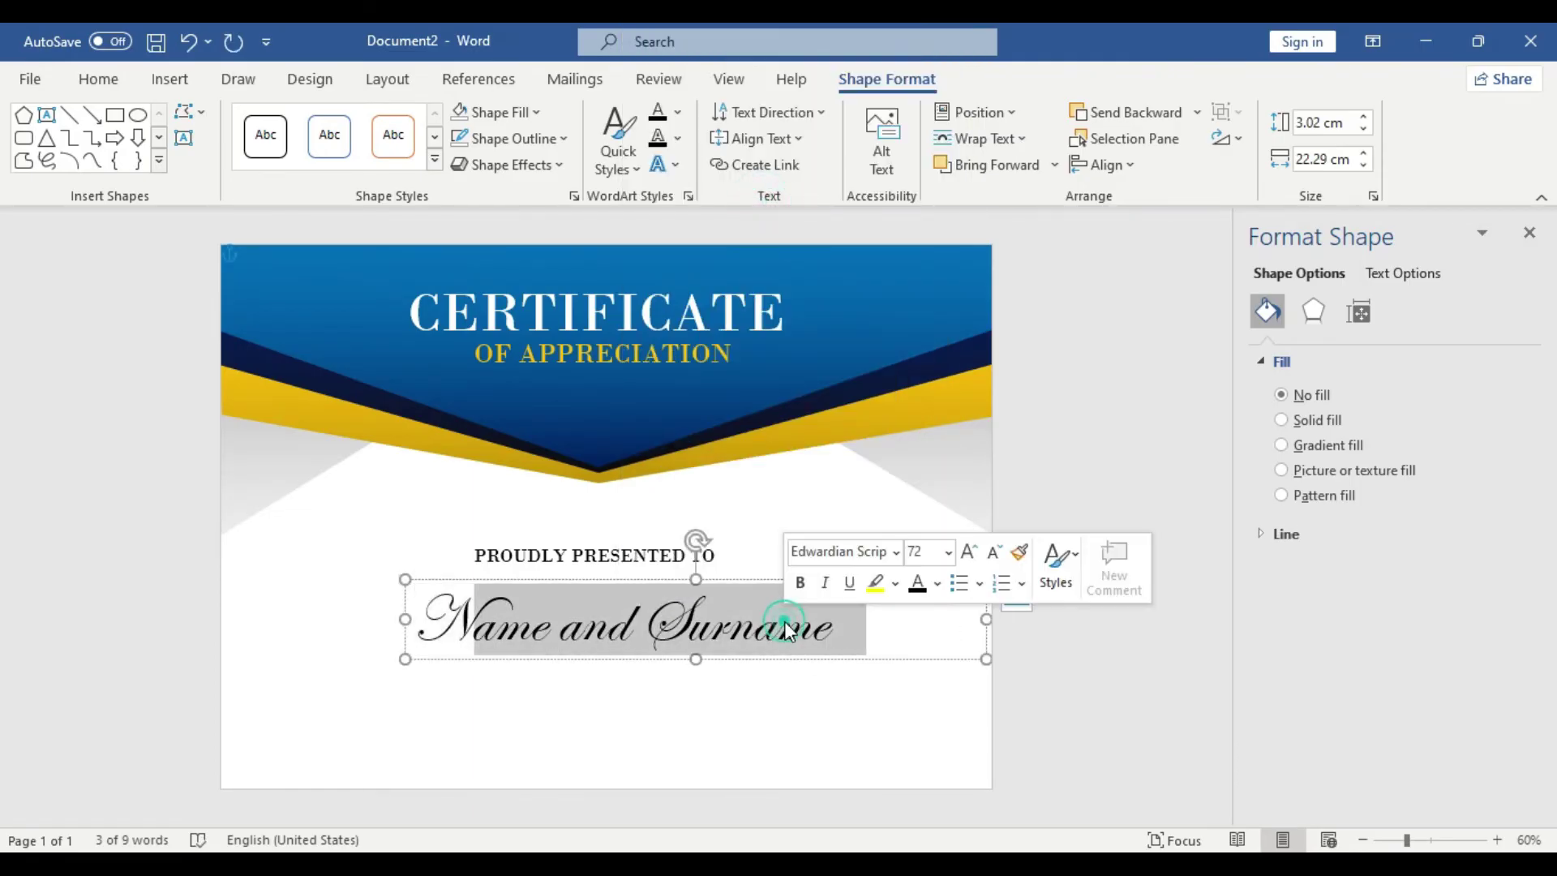
left_click(916, 552)
type("100")
key("Return")
left_click(313, 644)
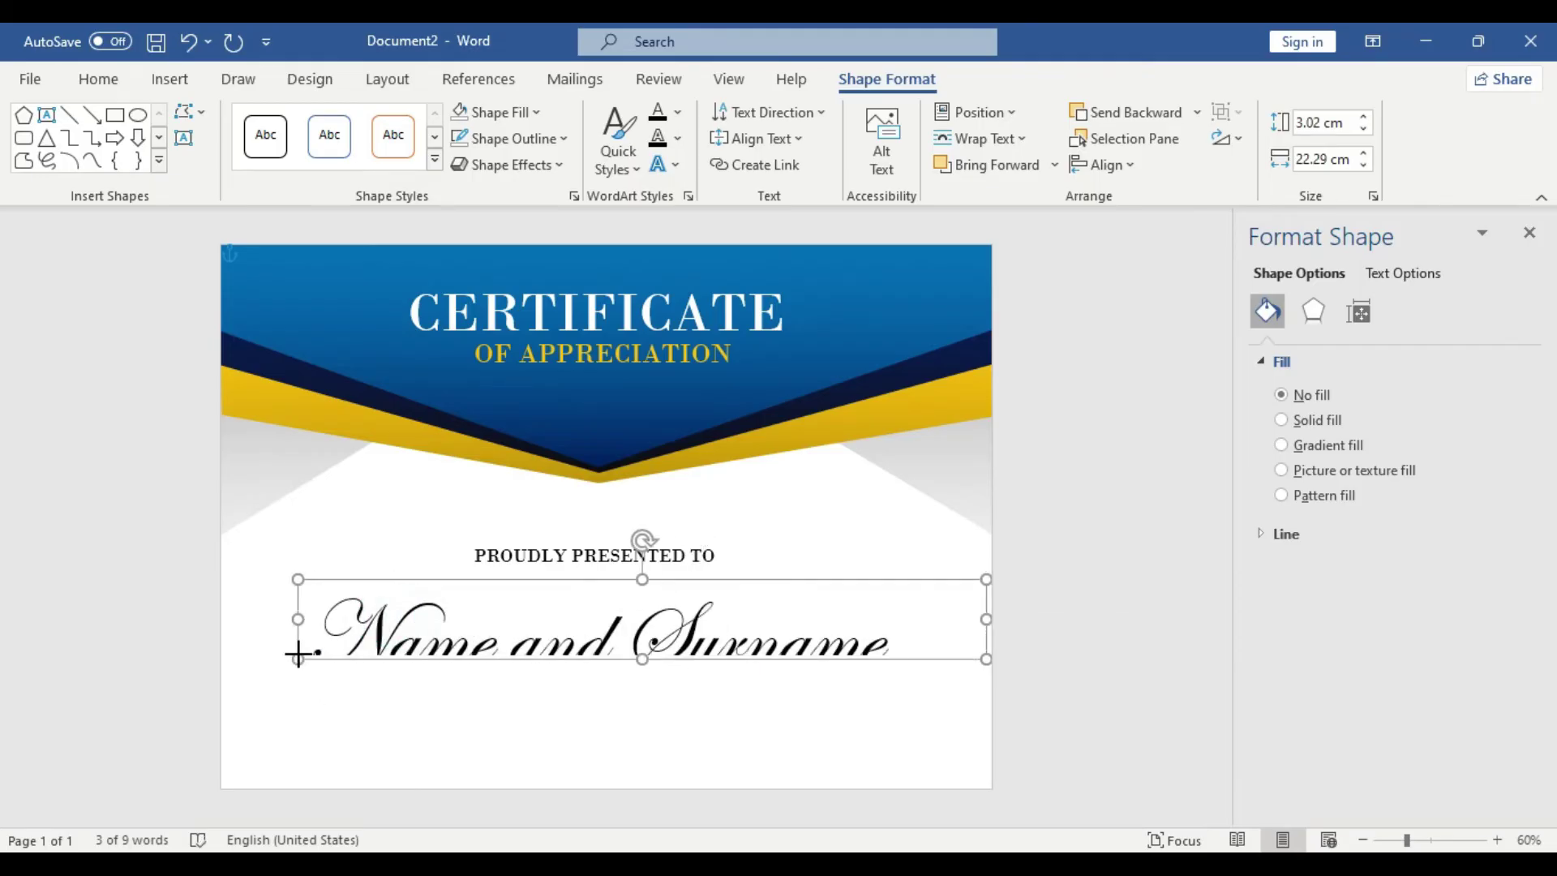
key("ctrl+z")
left_click_drag(841, 687, 841, 649)
Step: Copy the OF APPRECIATION box and place the duplicate below the name
left_click(631, 370)
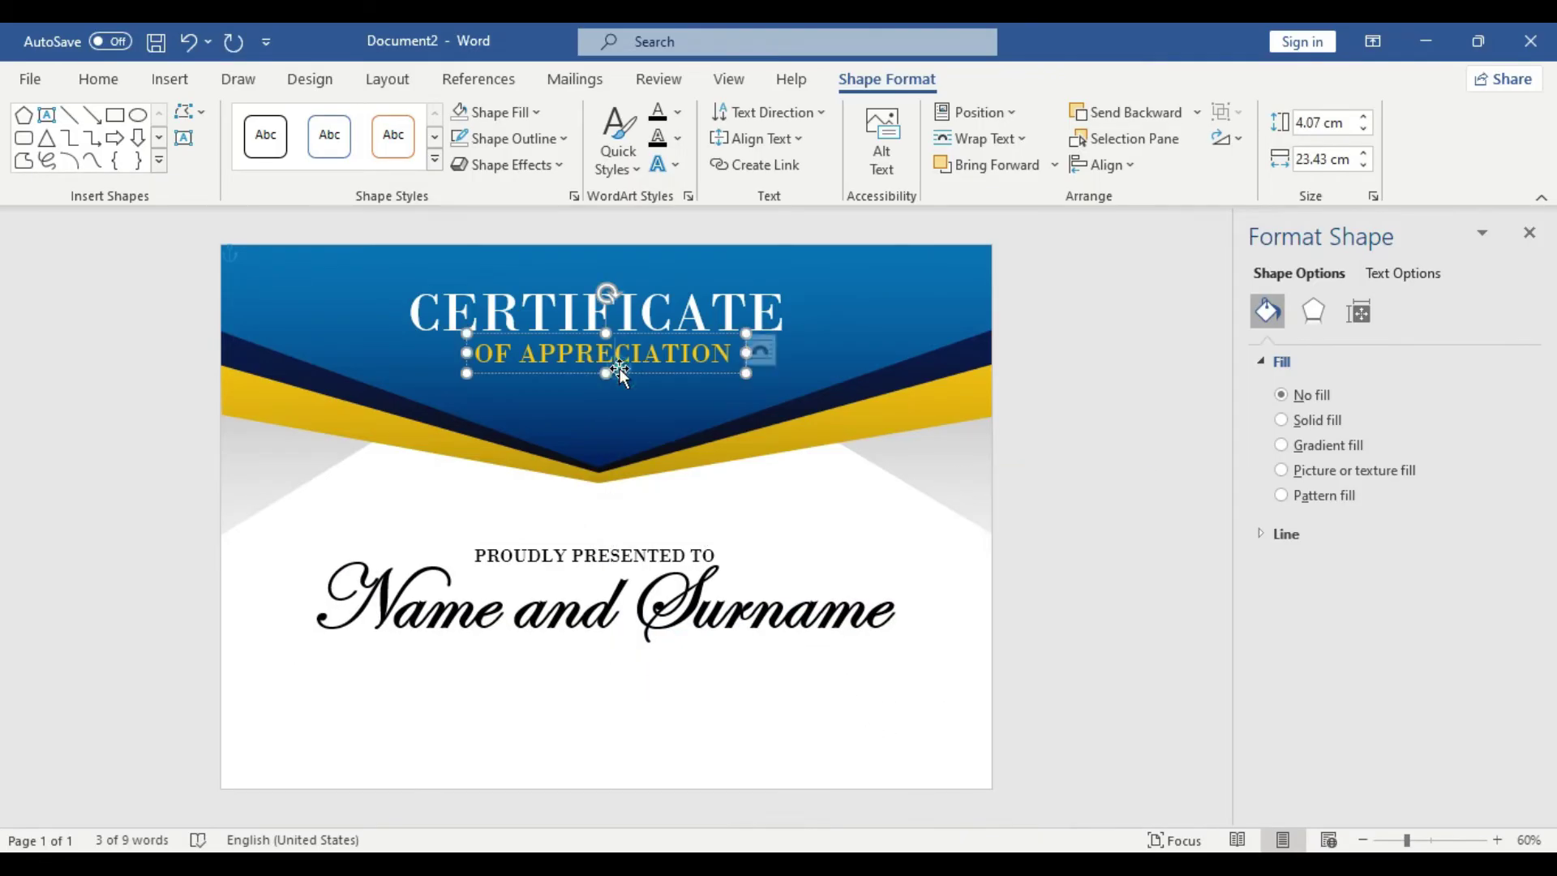
key("ctrl+c")
key("ctrl+v")
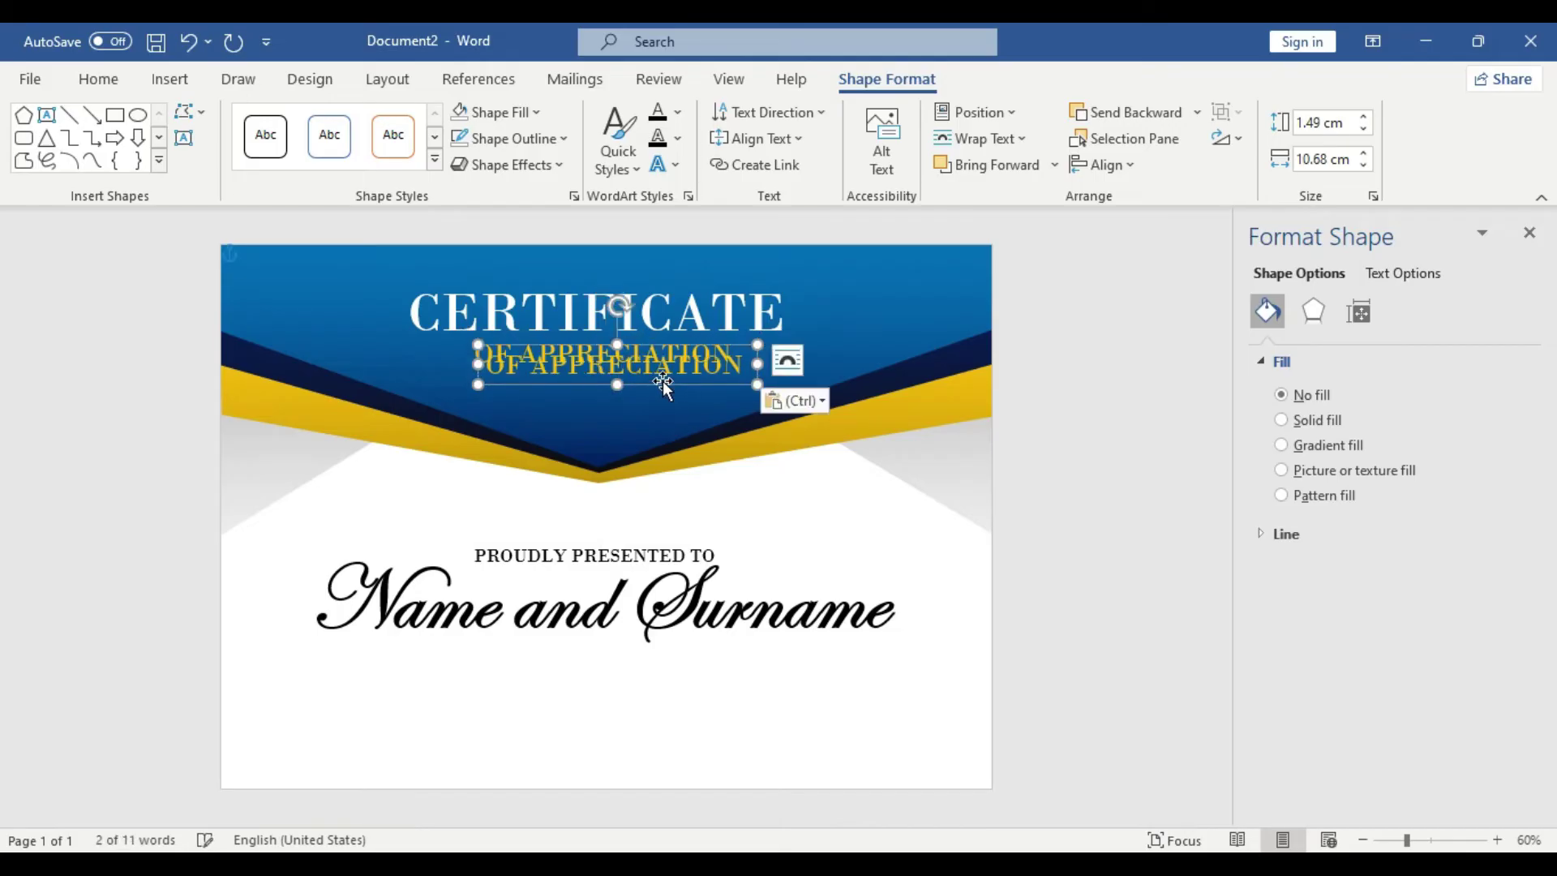
left_click_drag(661, 383, 670, 688)
key("alt+Tab")
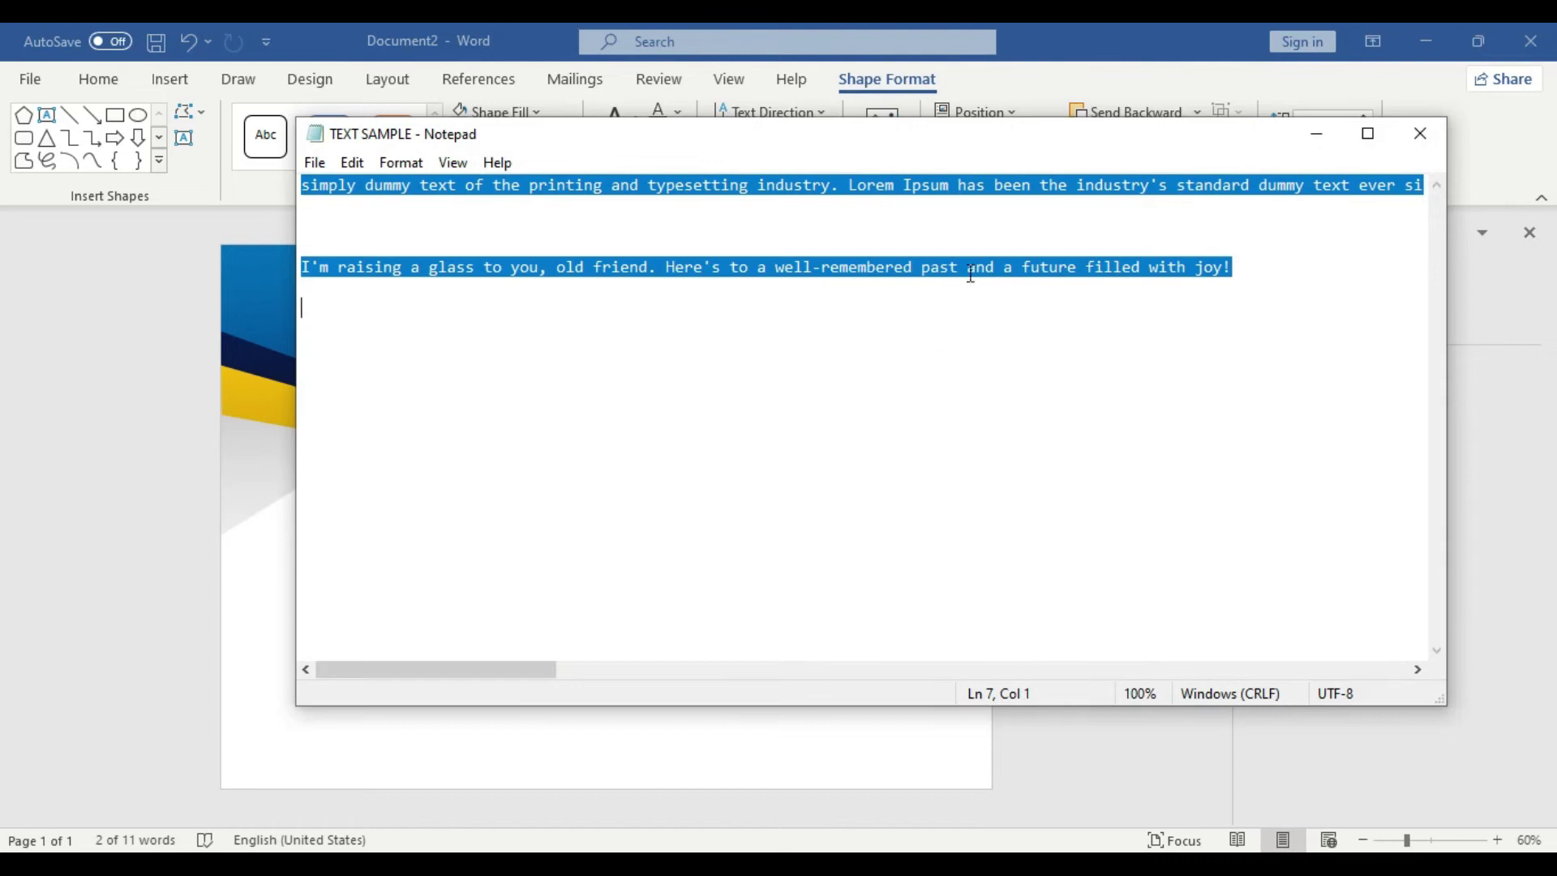
left_click(1316, 137)
Step: Replace the copy's text with black Lorem Ipsum sample text at 16 pt in a wider box
triple_click(620, 670)
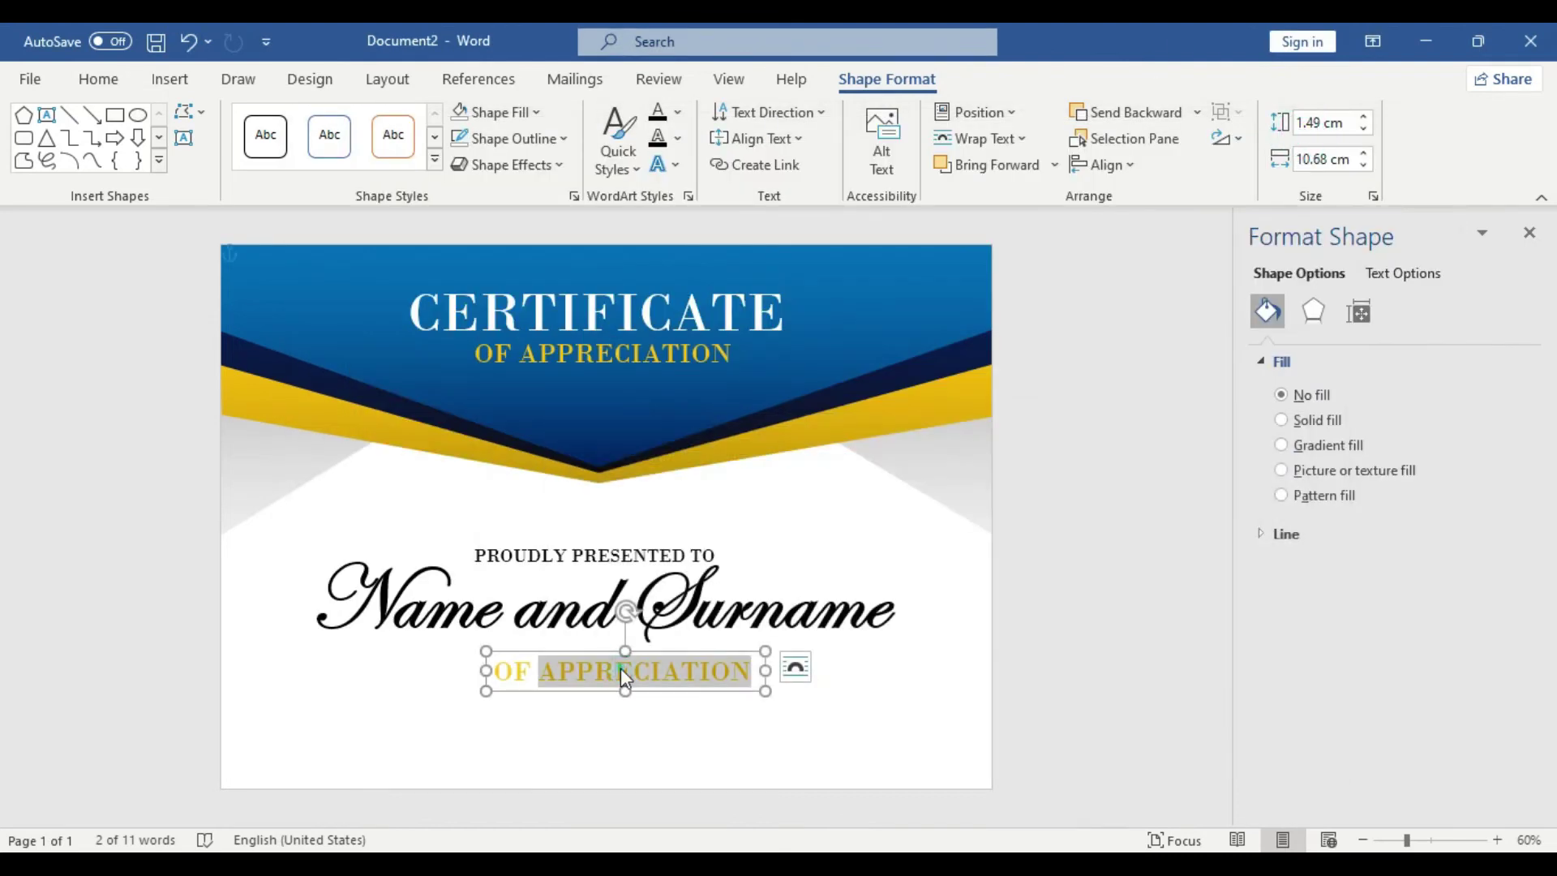
left_click(755, 629)
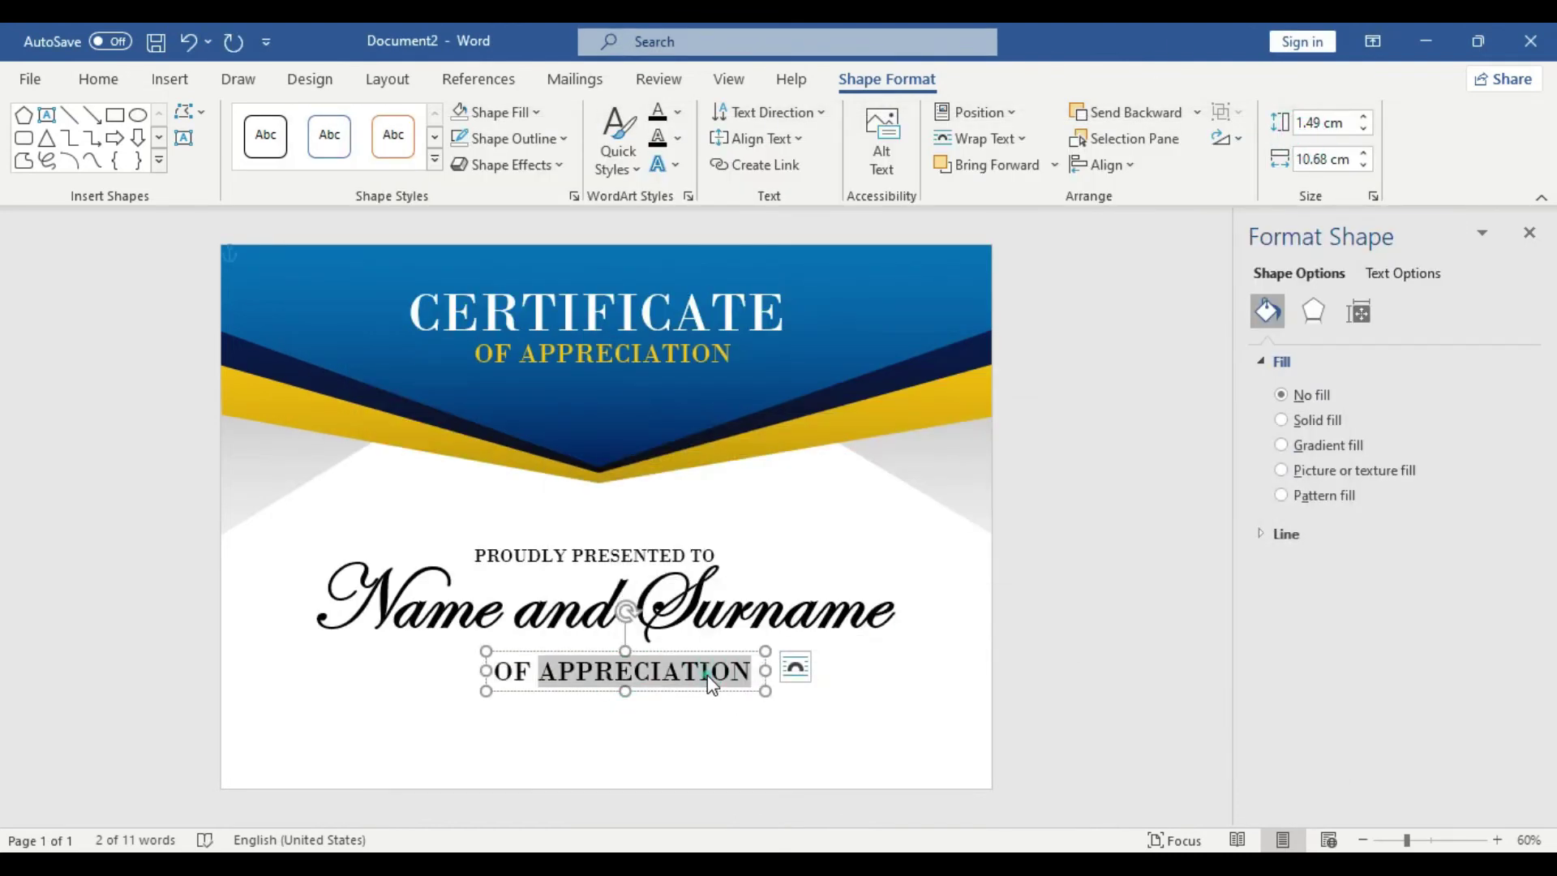
key("ctrl+v")
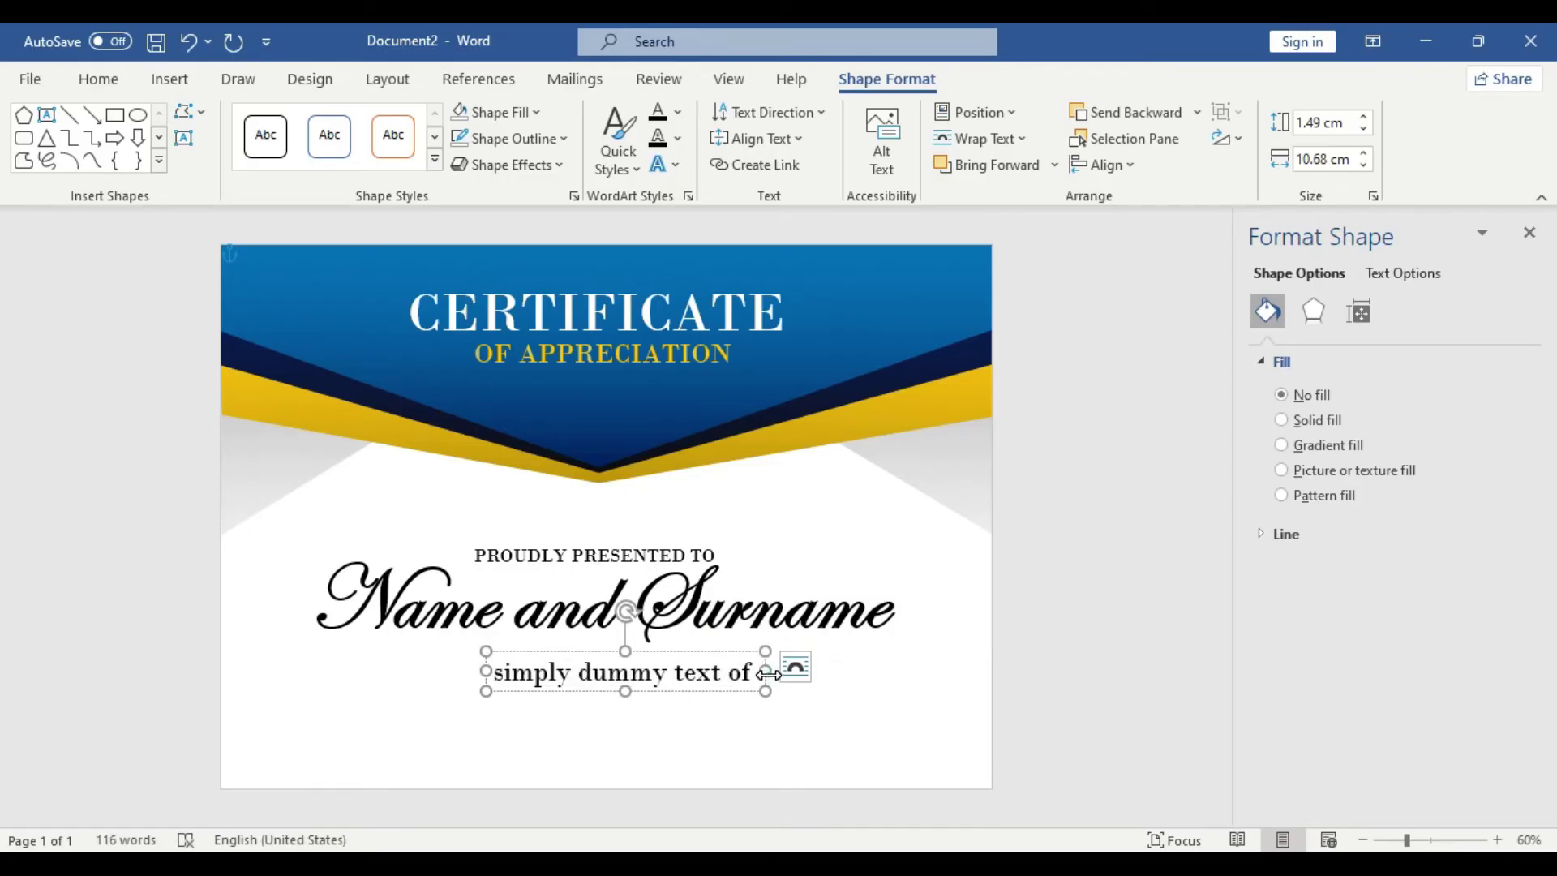
left_click_drag(769, 673, 947, 671)
left_click_drag(479, 673, 297, 672)
triple_click(566, 675)
left_click(708, 604)
type("16")
key("Return")
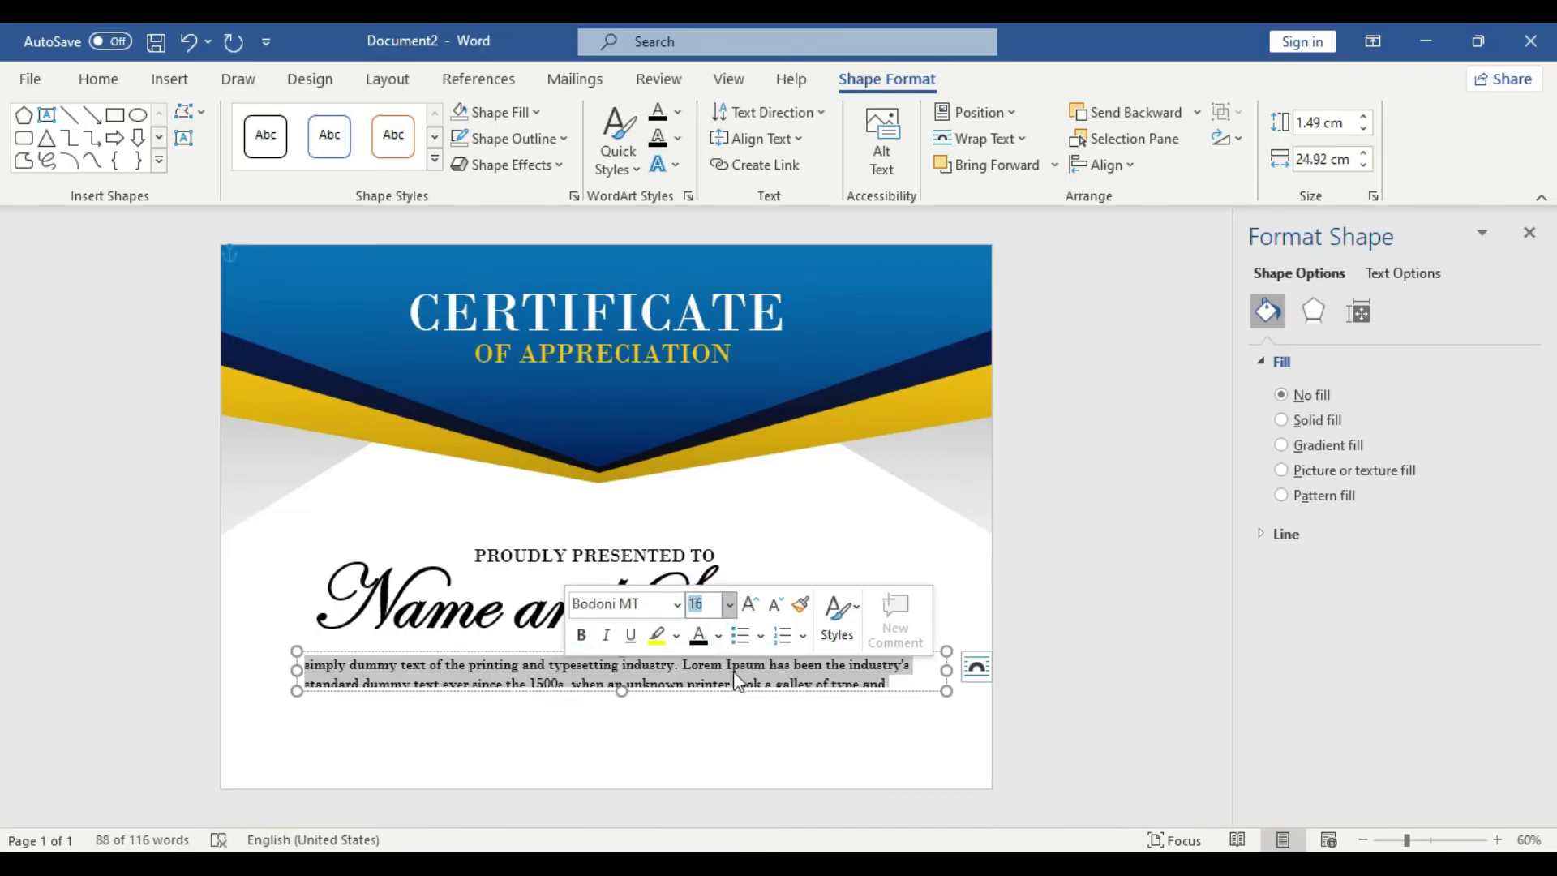
Step: Make the dummy line bold, fit its box to one line and centre it under the name
left_click_drag(946, 690, 853, 678)
key("ctrl+b")
left_click_drag(706, 670, 740, 661)
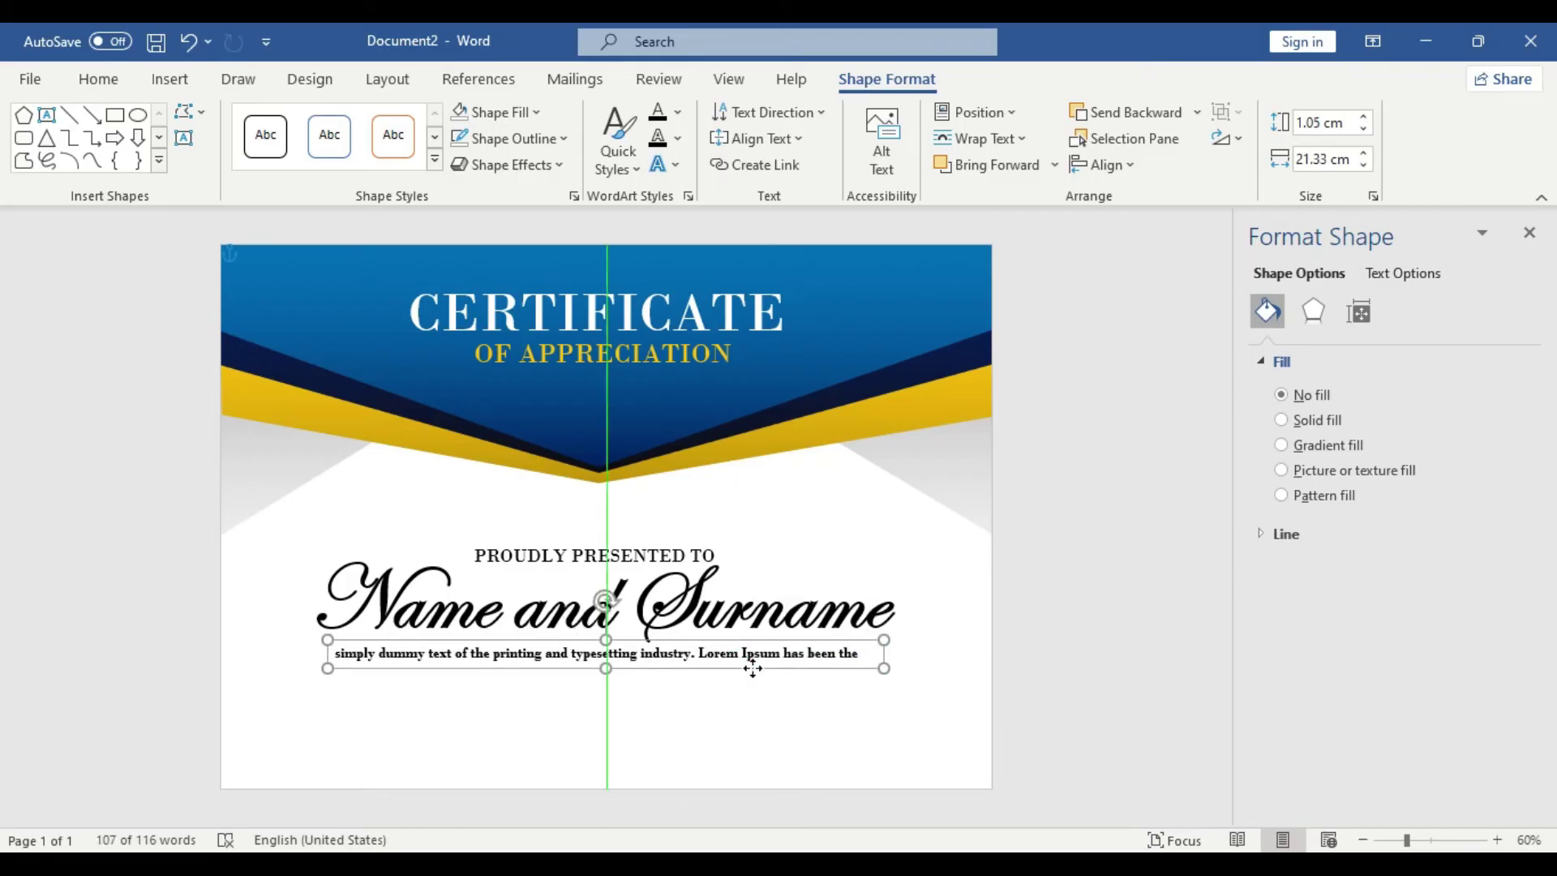
left_click_drag(886, 671, 792, 715)
Step: Duplicate the dummy-text box and make the copy taller beneath it
key("ctrl+c")
key("ctrl+v")
mouse_move(887, 710)
left_mouse_down()
mouse_move(885, 744)
mouse_move(888, 730)
left_mouse_up()
Step: Make the lower two-line paragraph 14 pt, centred and grey, nudging its box up
triple_click(842, 708)
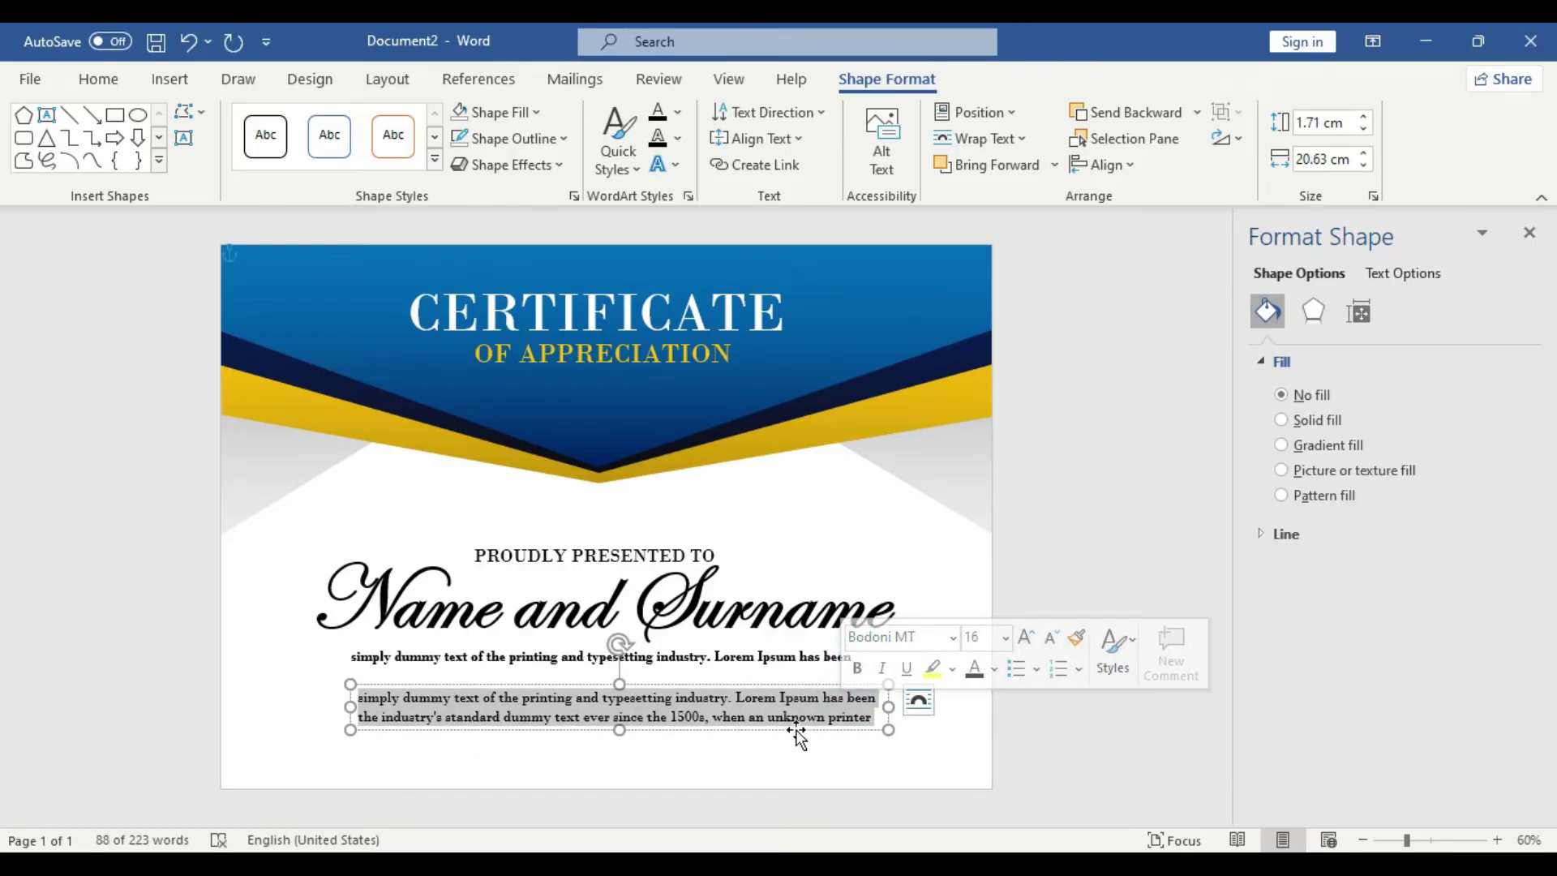
left_click(985, 639)
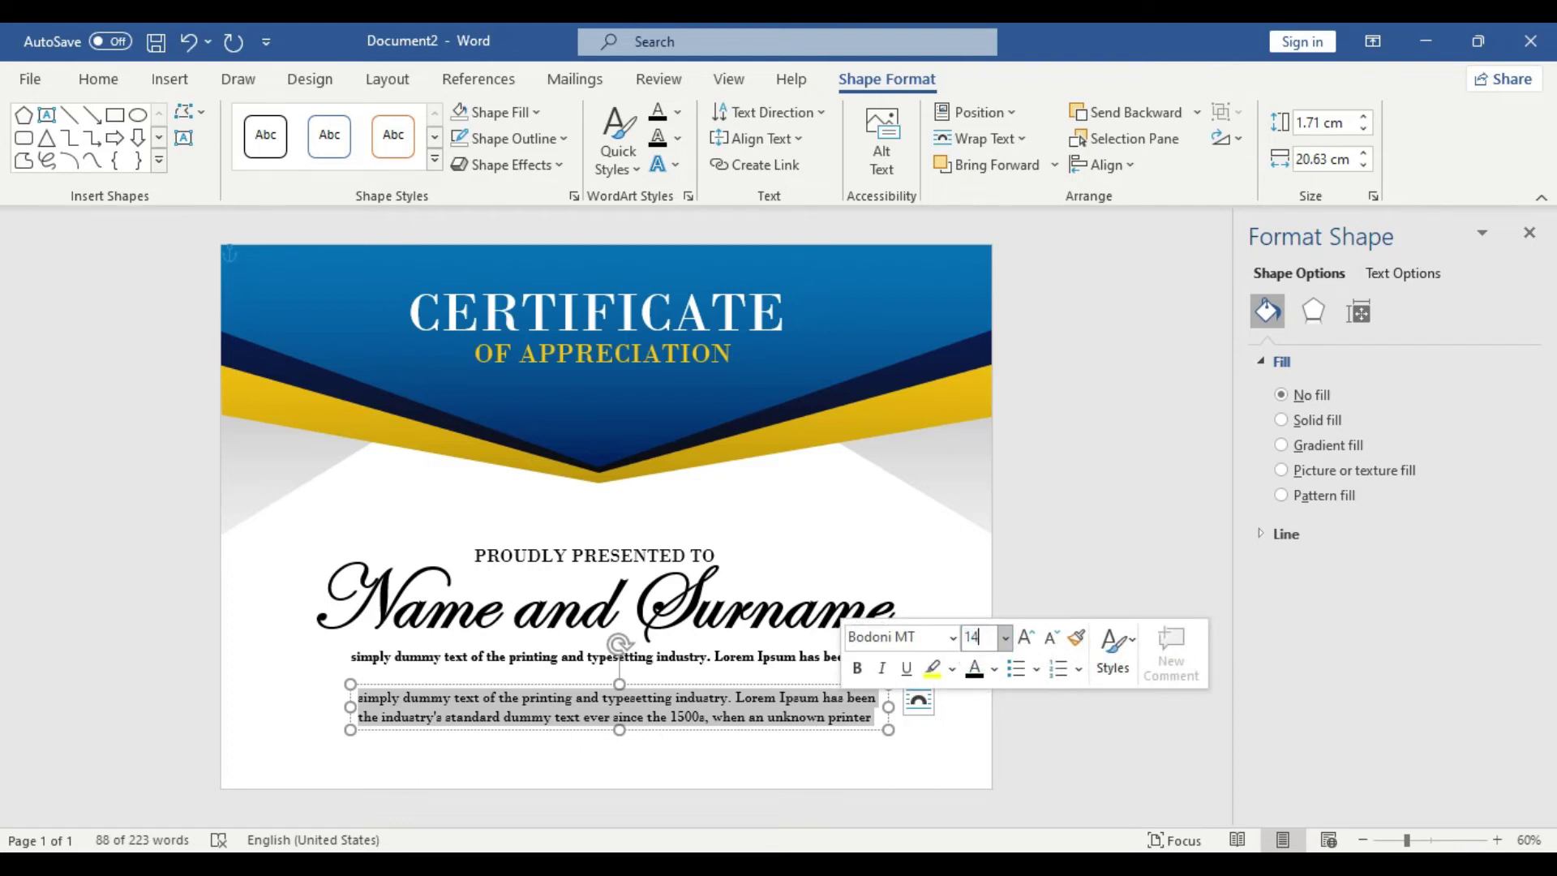
key("Return")
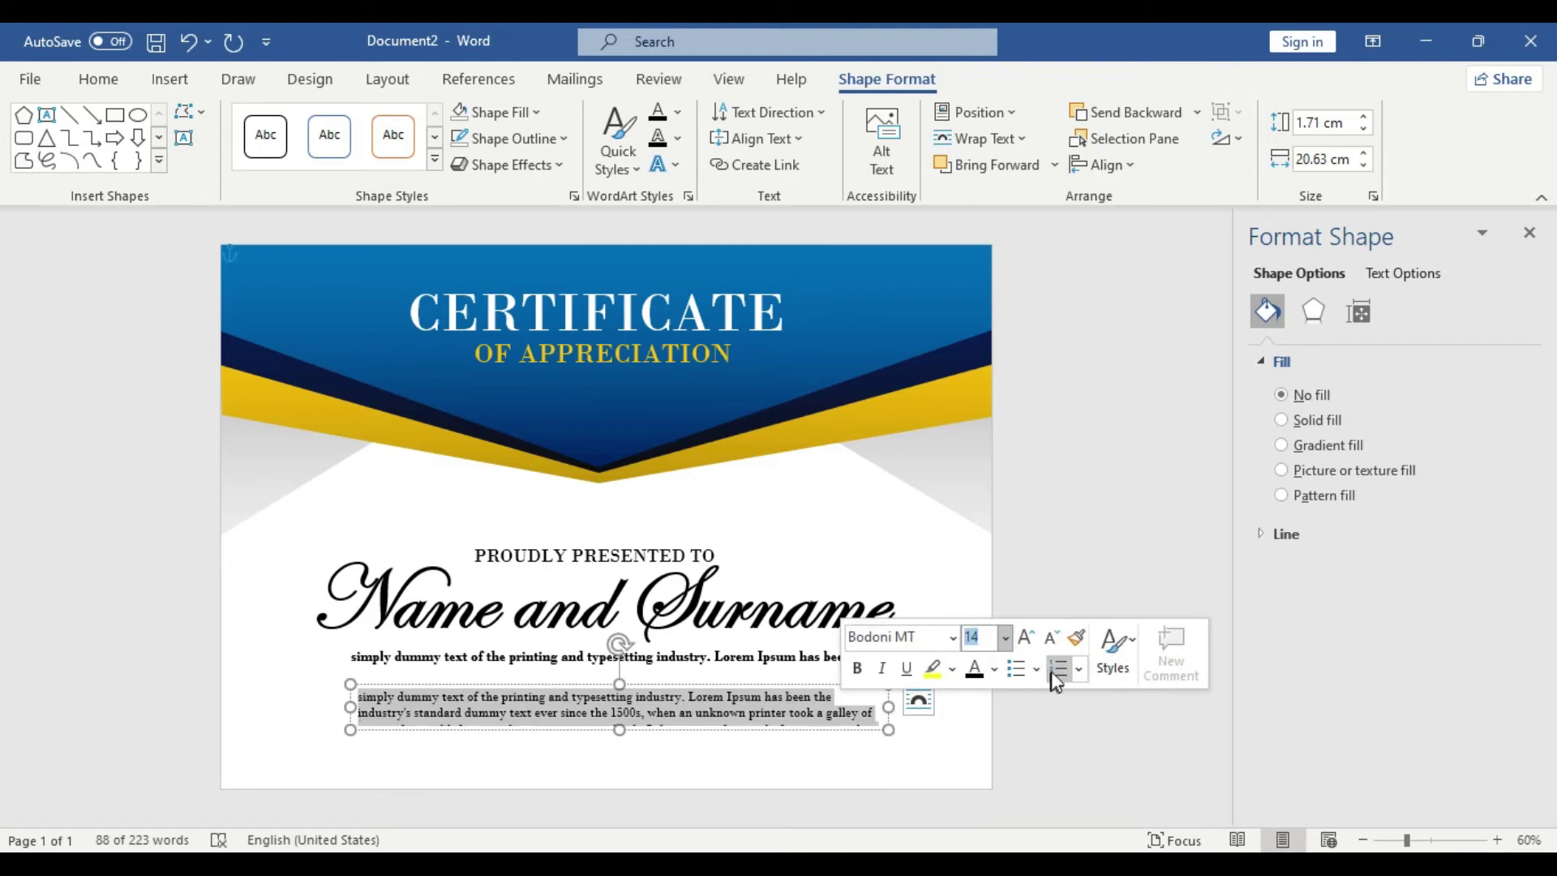
left_click_drag(889, 730, 883, 724)
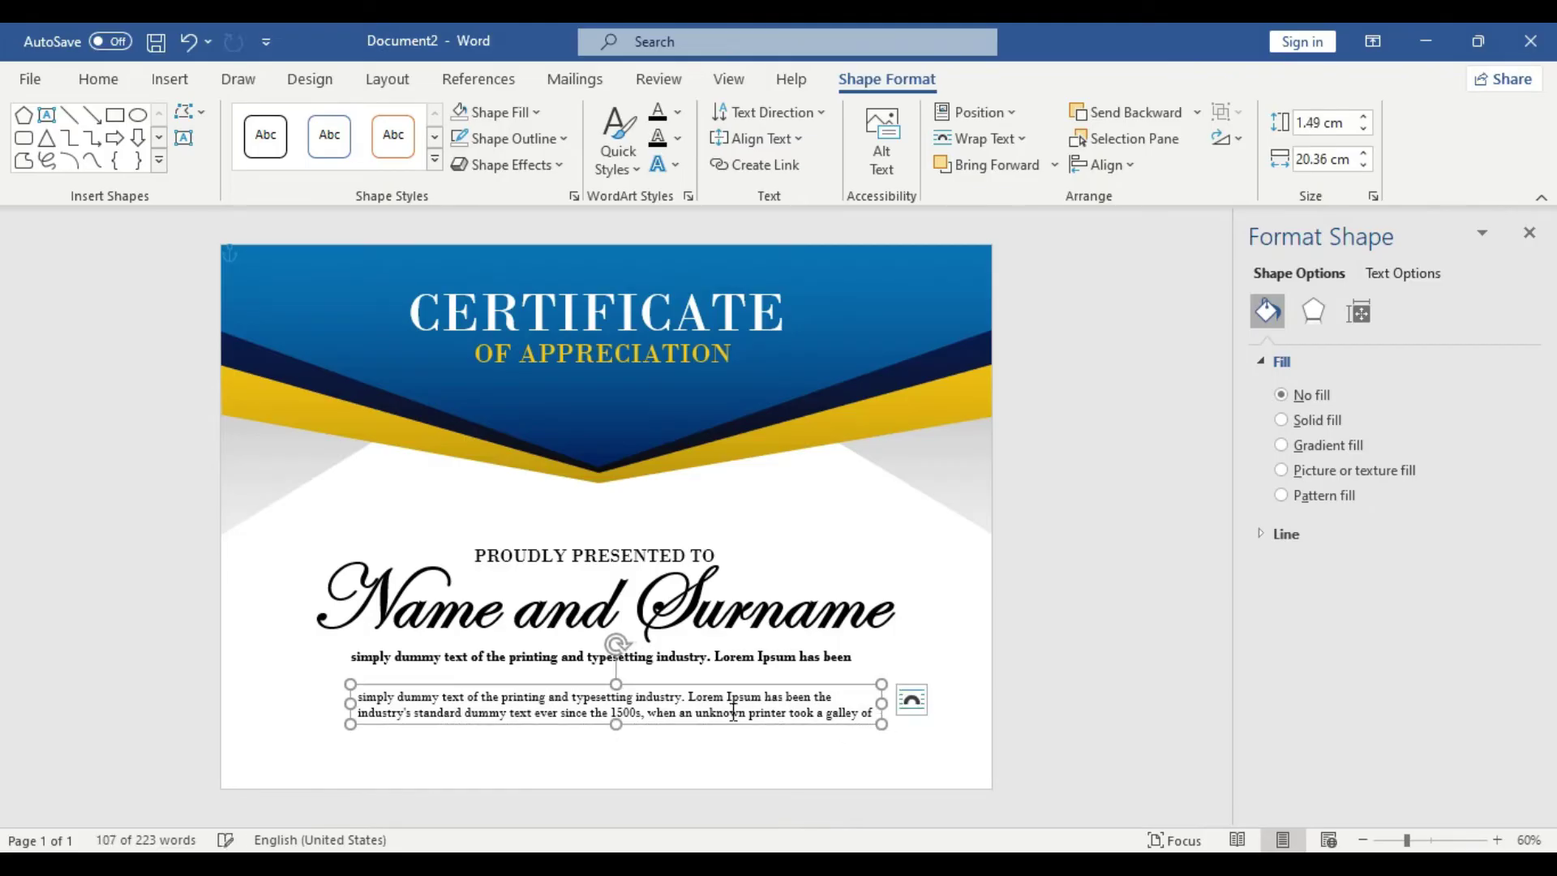
left_click(93, 85)
left_click(575, 158)
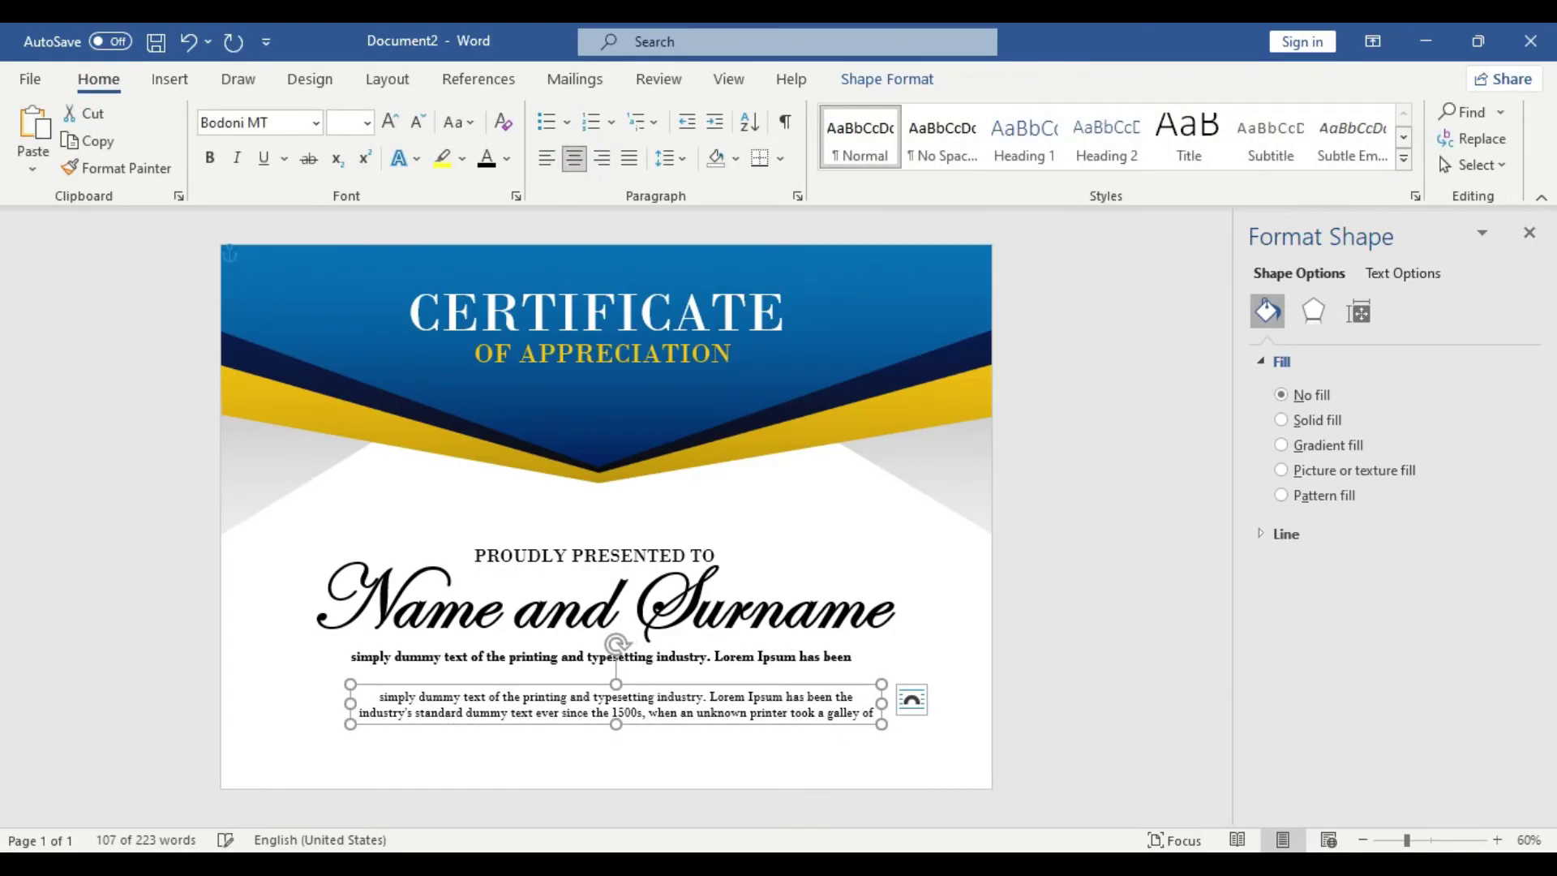
left_click_drag(669, 726, 657, 699)
triple_click(657, 699)
left_click(808, 661)
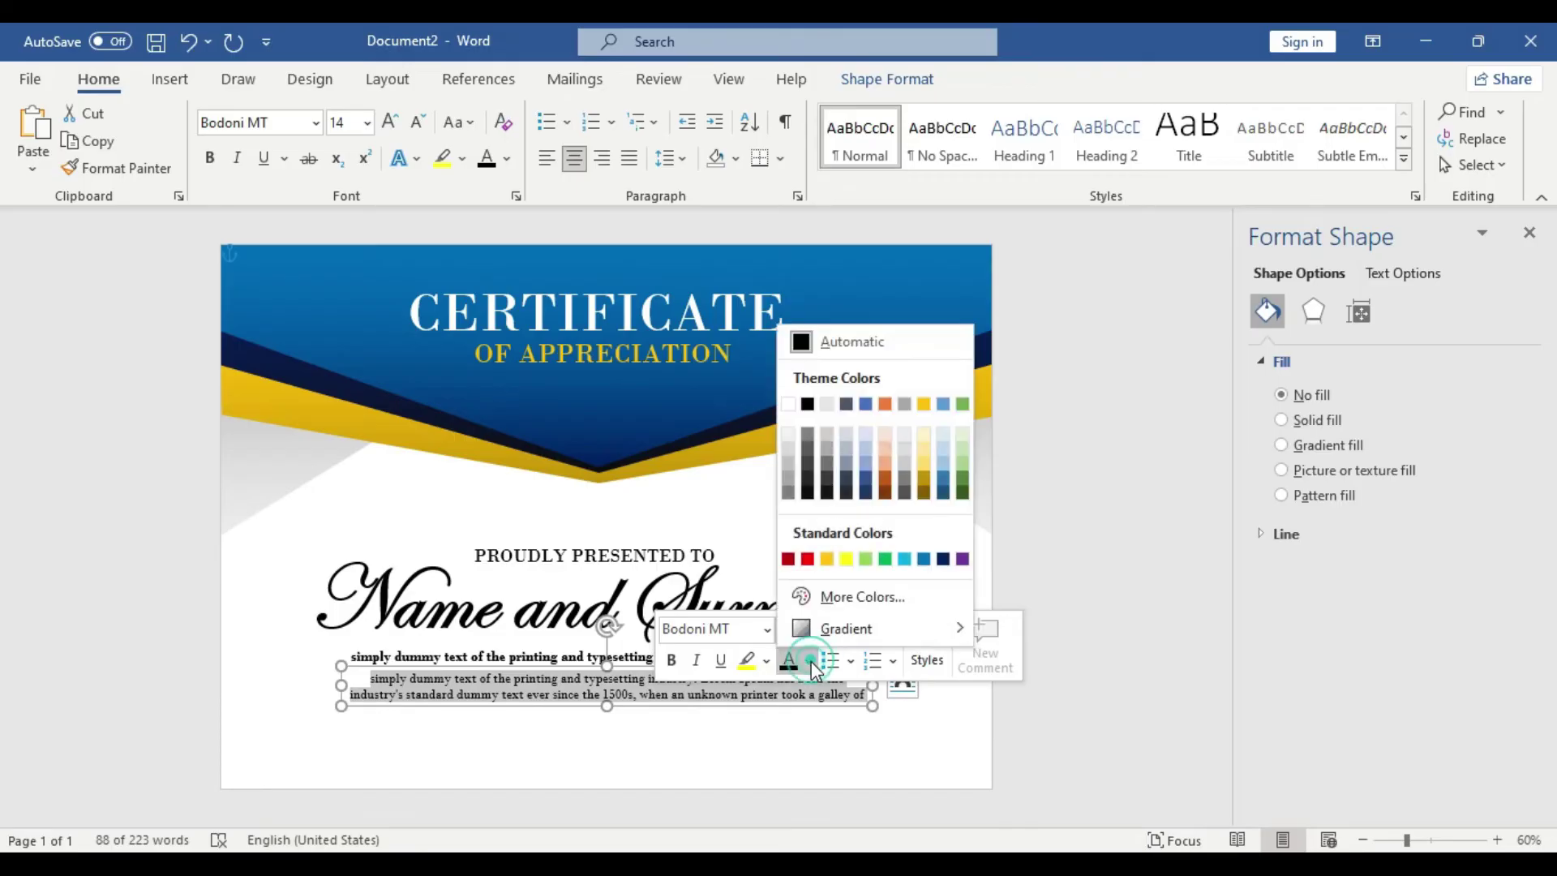
left_click(790, 493)
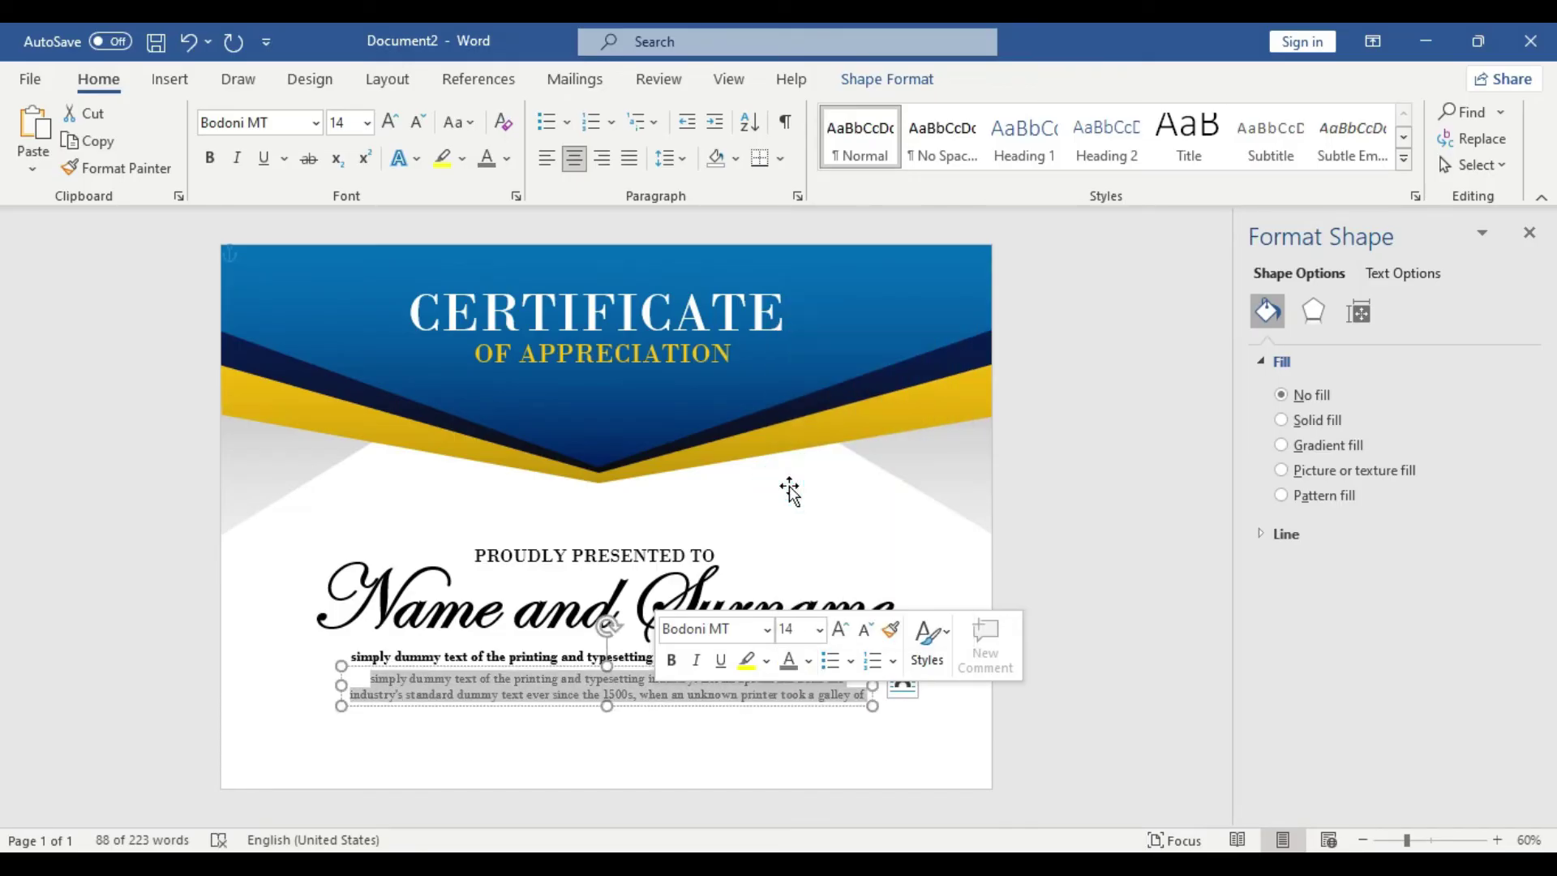
left_click(621, 707)
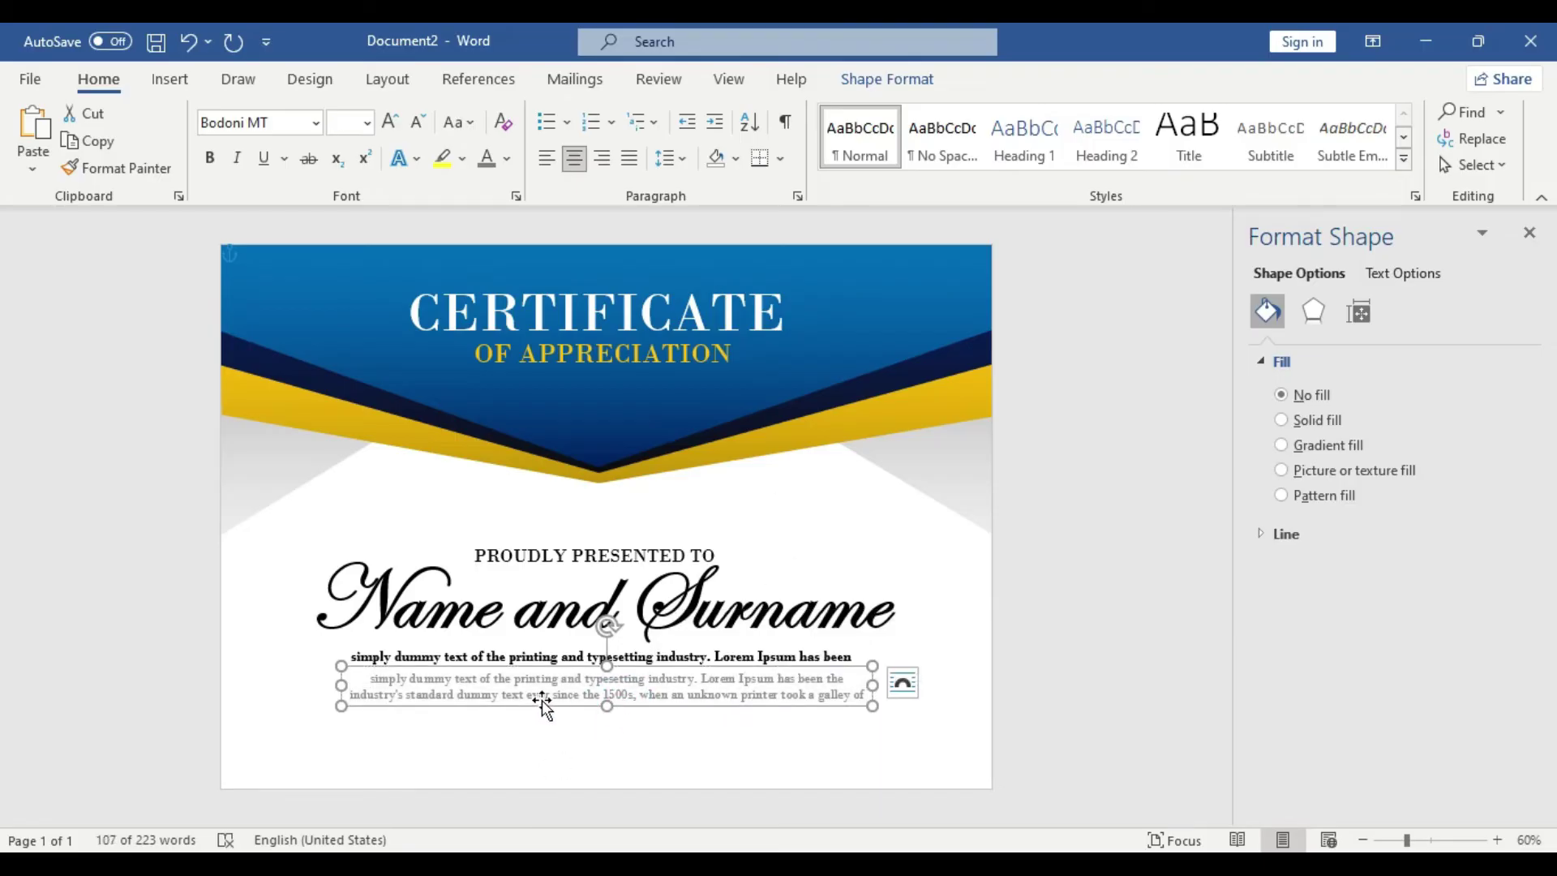
Step: Copy and paste the bold dummy-text line box
left_click(531, 654)
left_click(525, 642)
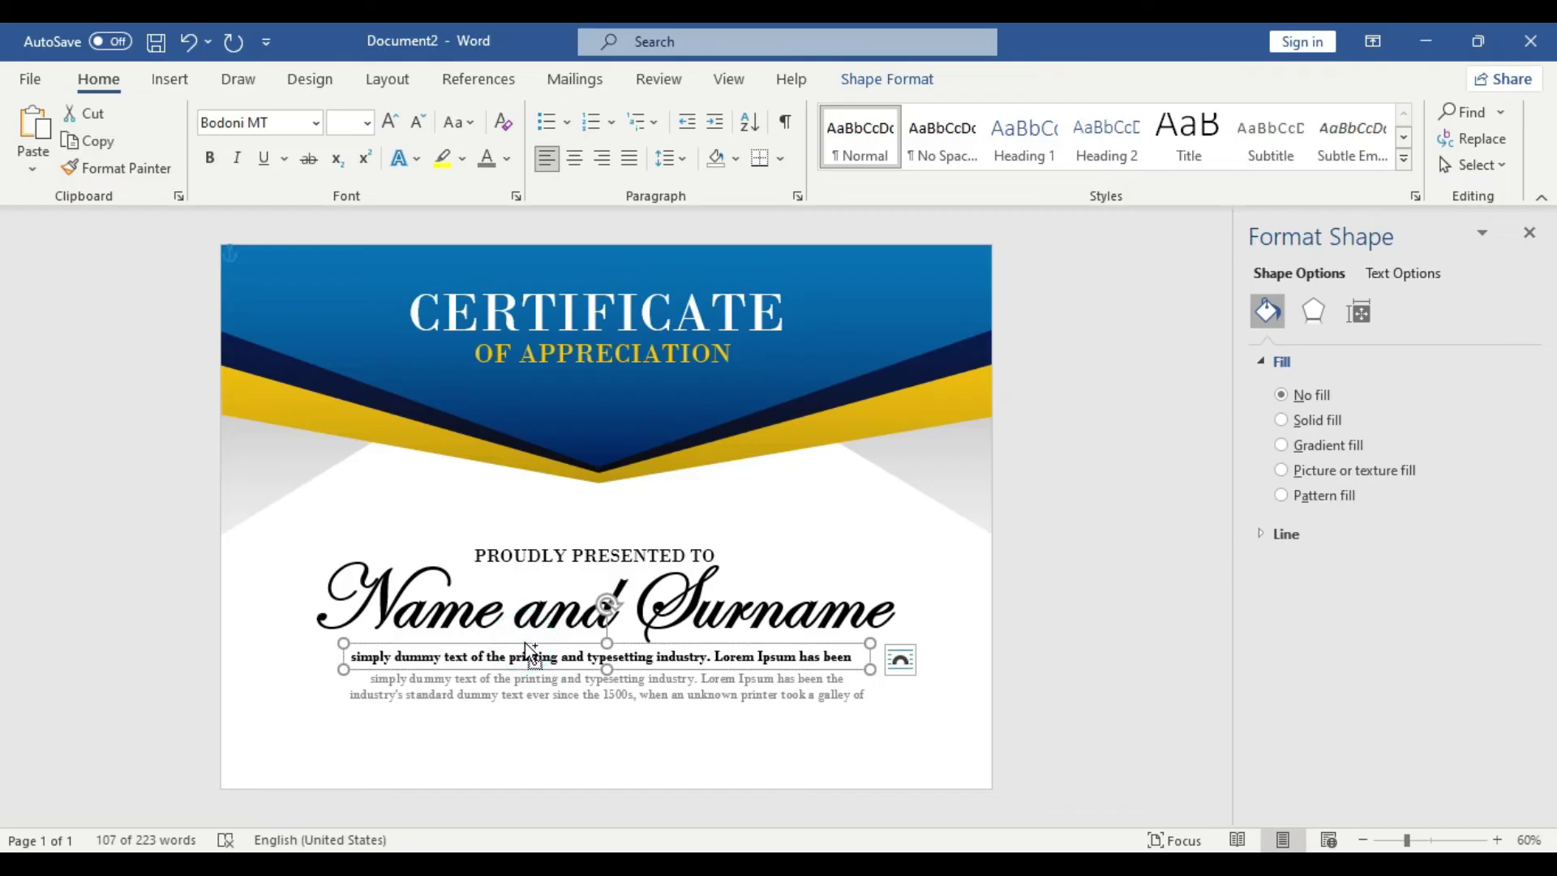
key("ctrl+c")
key("ctrl+v")
Step: Move the pasted copy to the lower left, retype it as Date and narrow its box to the word
left_click_drag(583, 657, 505, 742)
triple_click(486, 752)
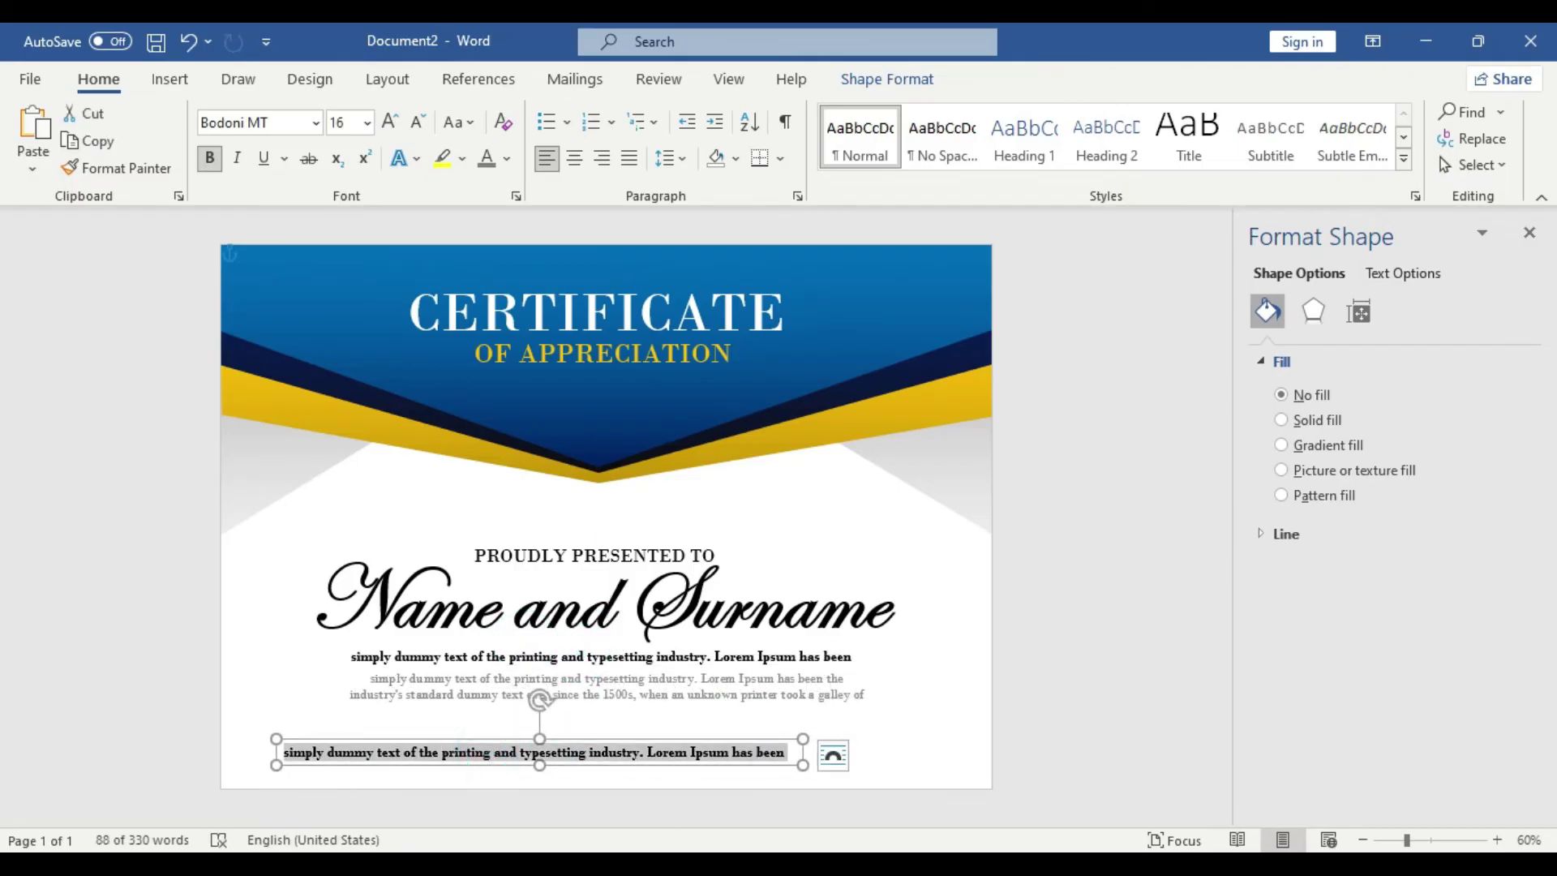
type("Date")
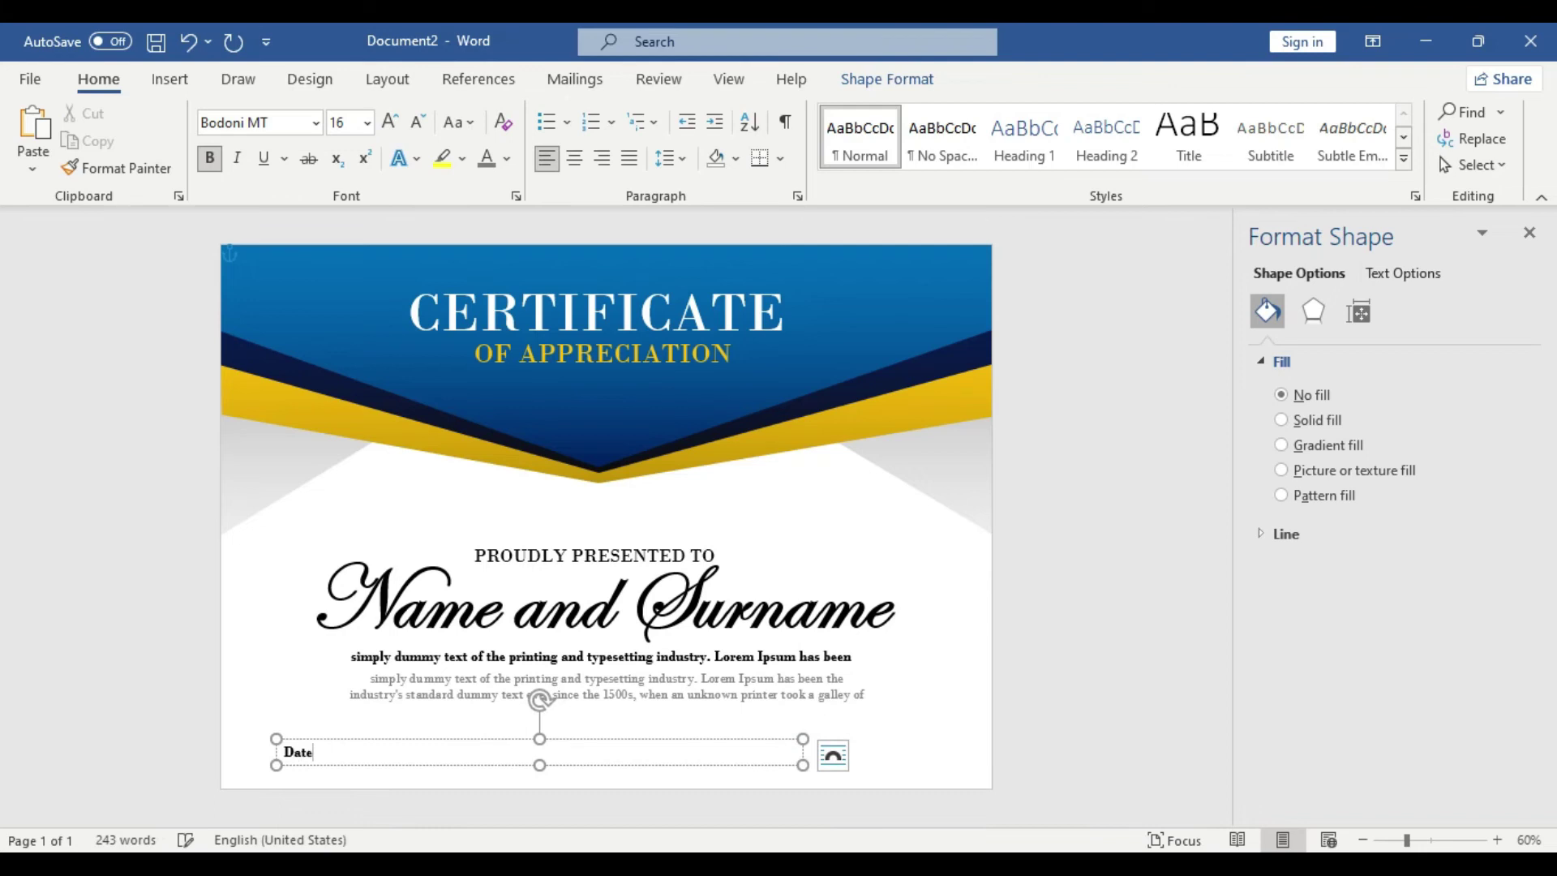
left_click(660, 771)
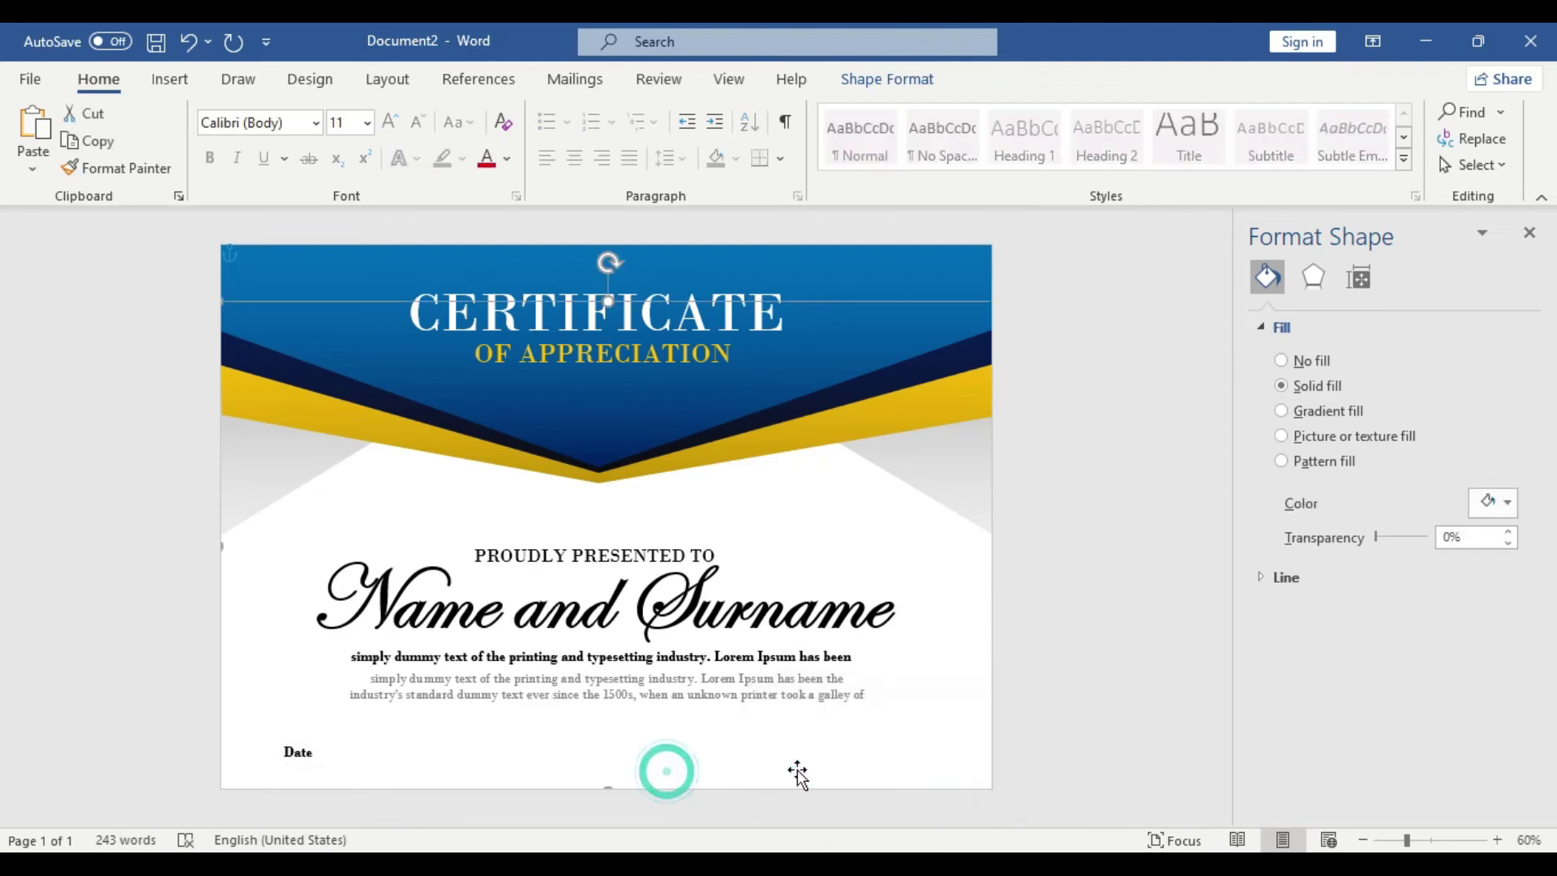
left_click(296, 764)
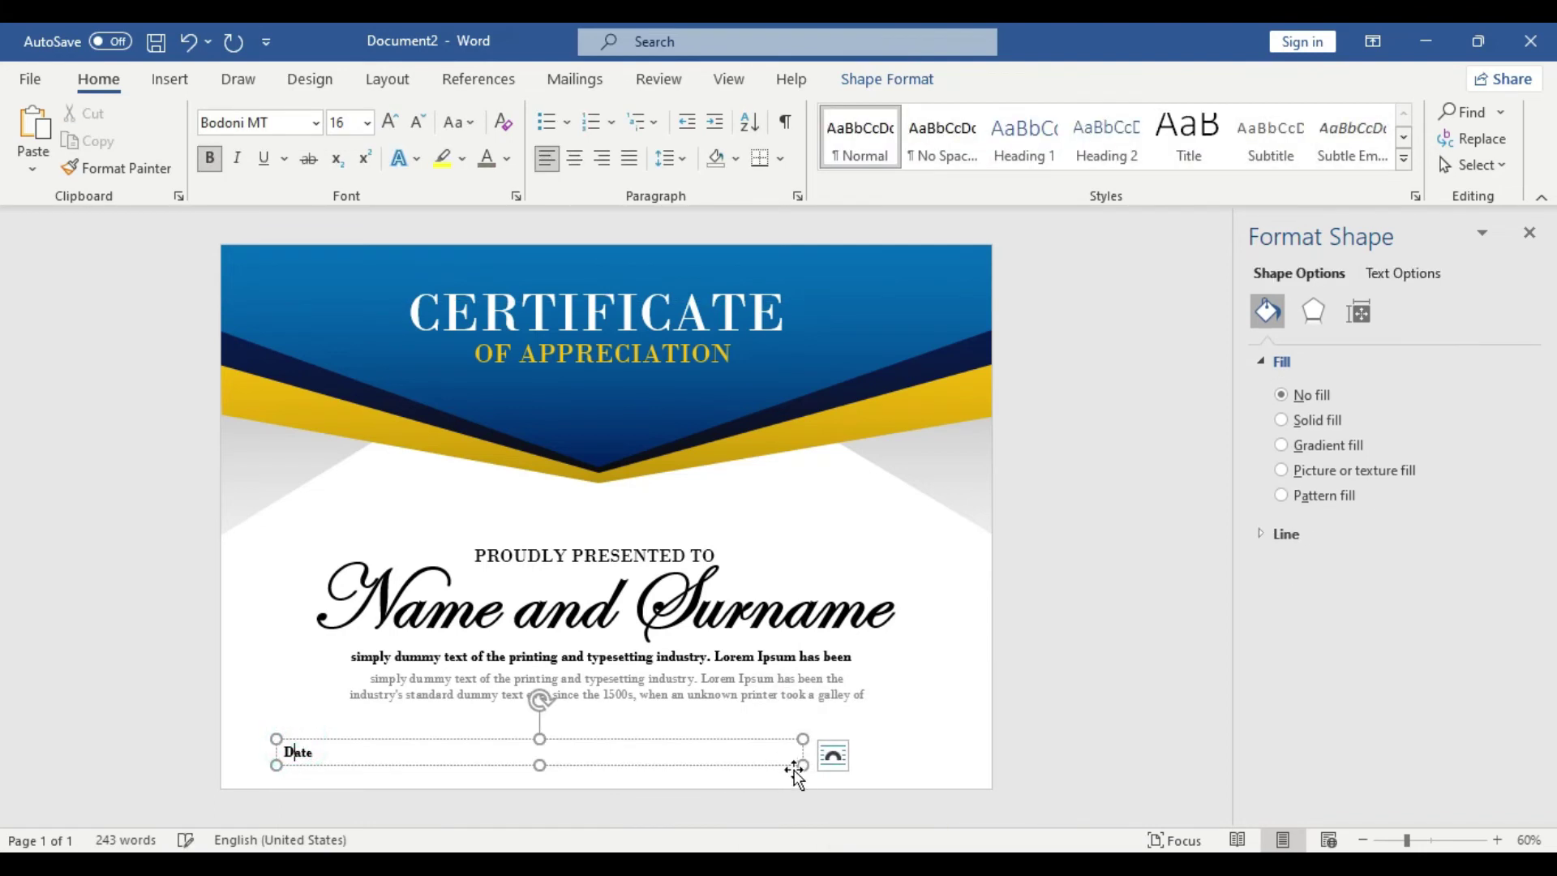
left_click_drag(799, 764, 364, 761)
Step: Draw a black 5.56 cm horizontal signature line just above the Date label
left_click(324, 766)
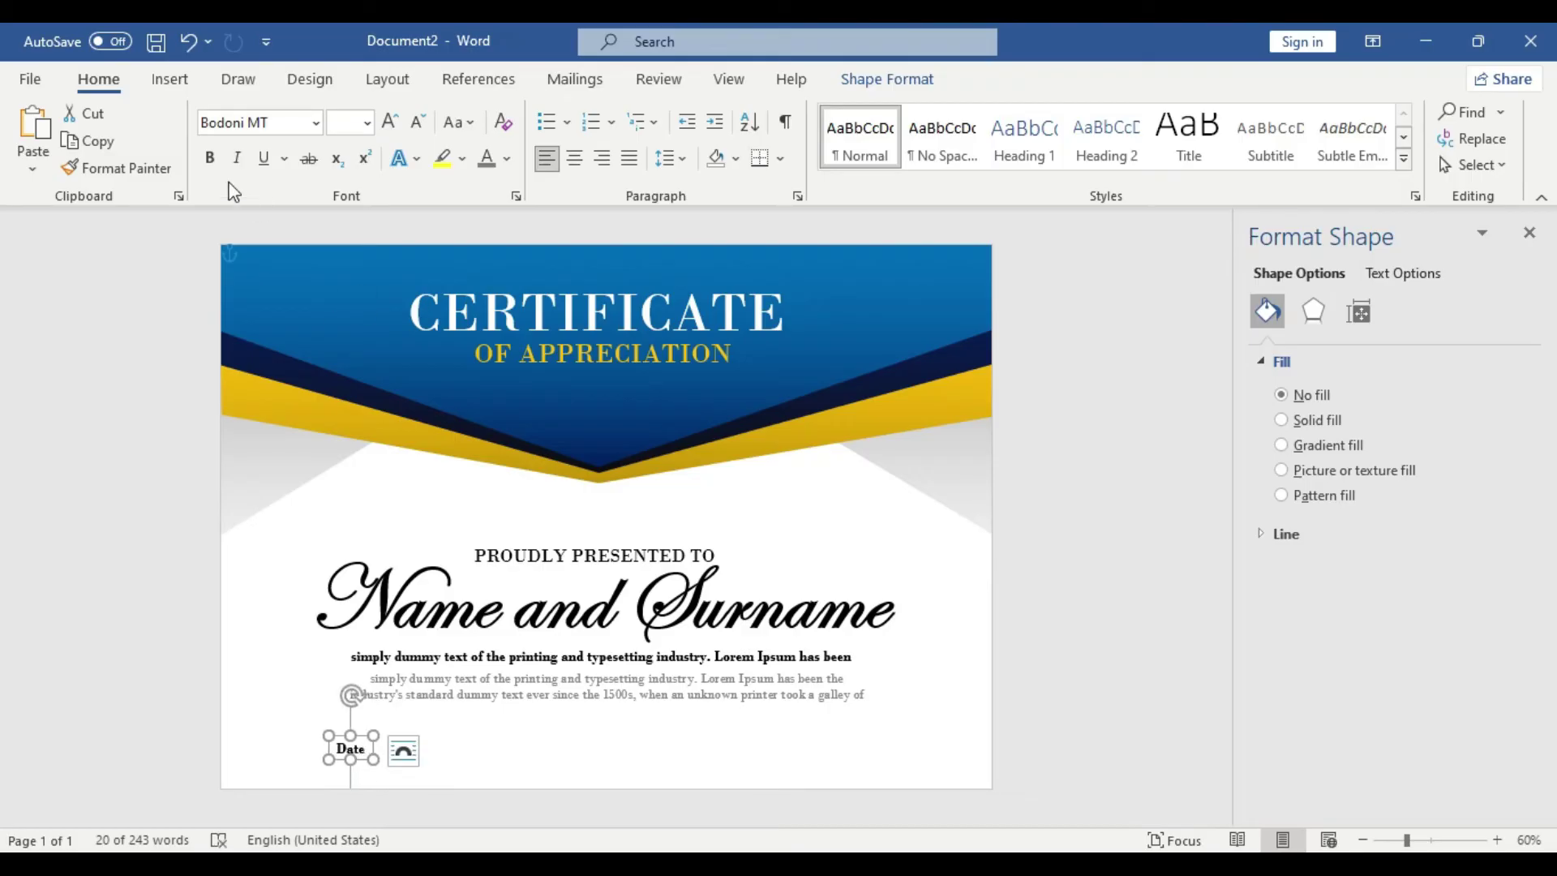
left_click(170, 78)
left_click(305, 112)
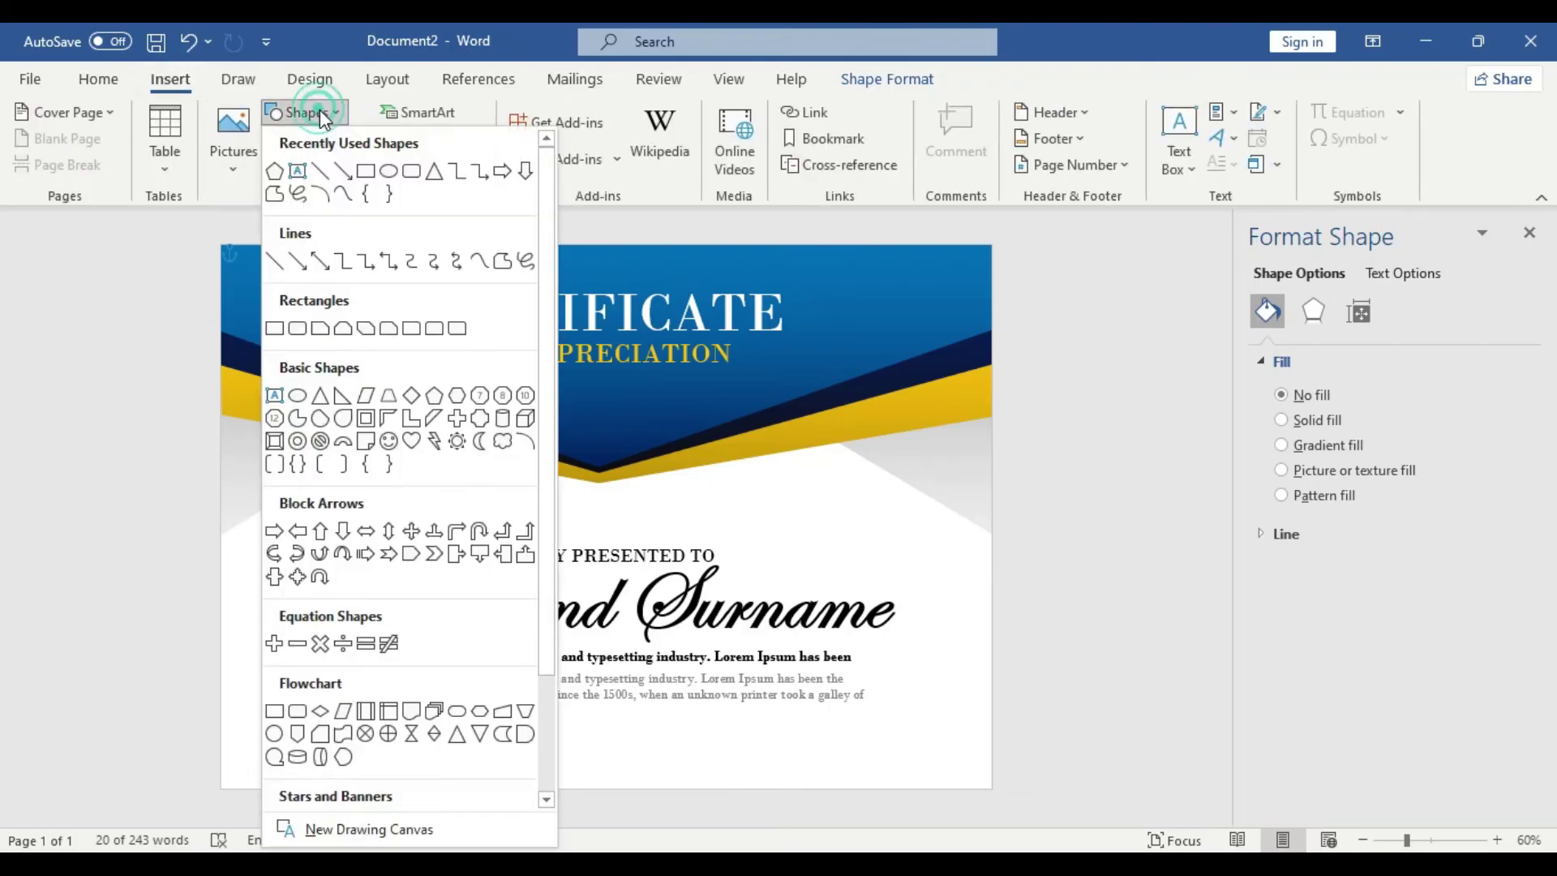
left_click(321, 174)
left_click_drag(306, 725, 451, 727)
left_click(504, 139)
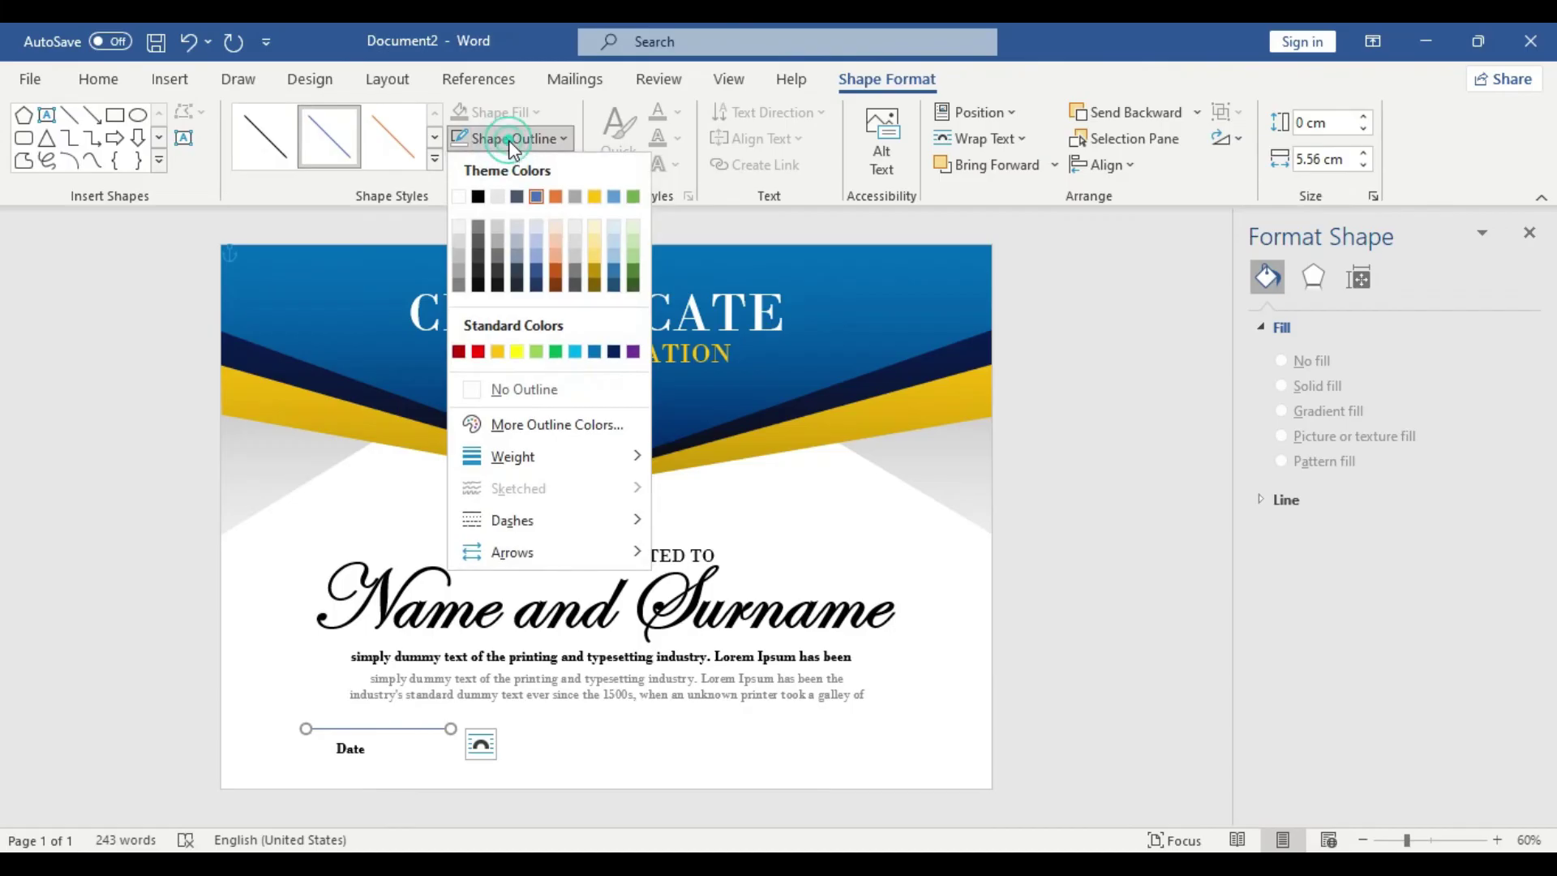
left_click(480, 198)
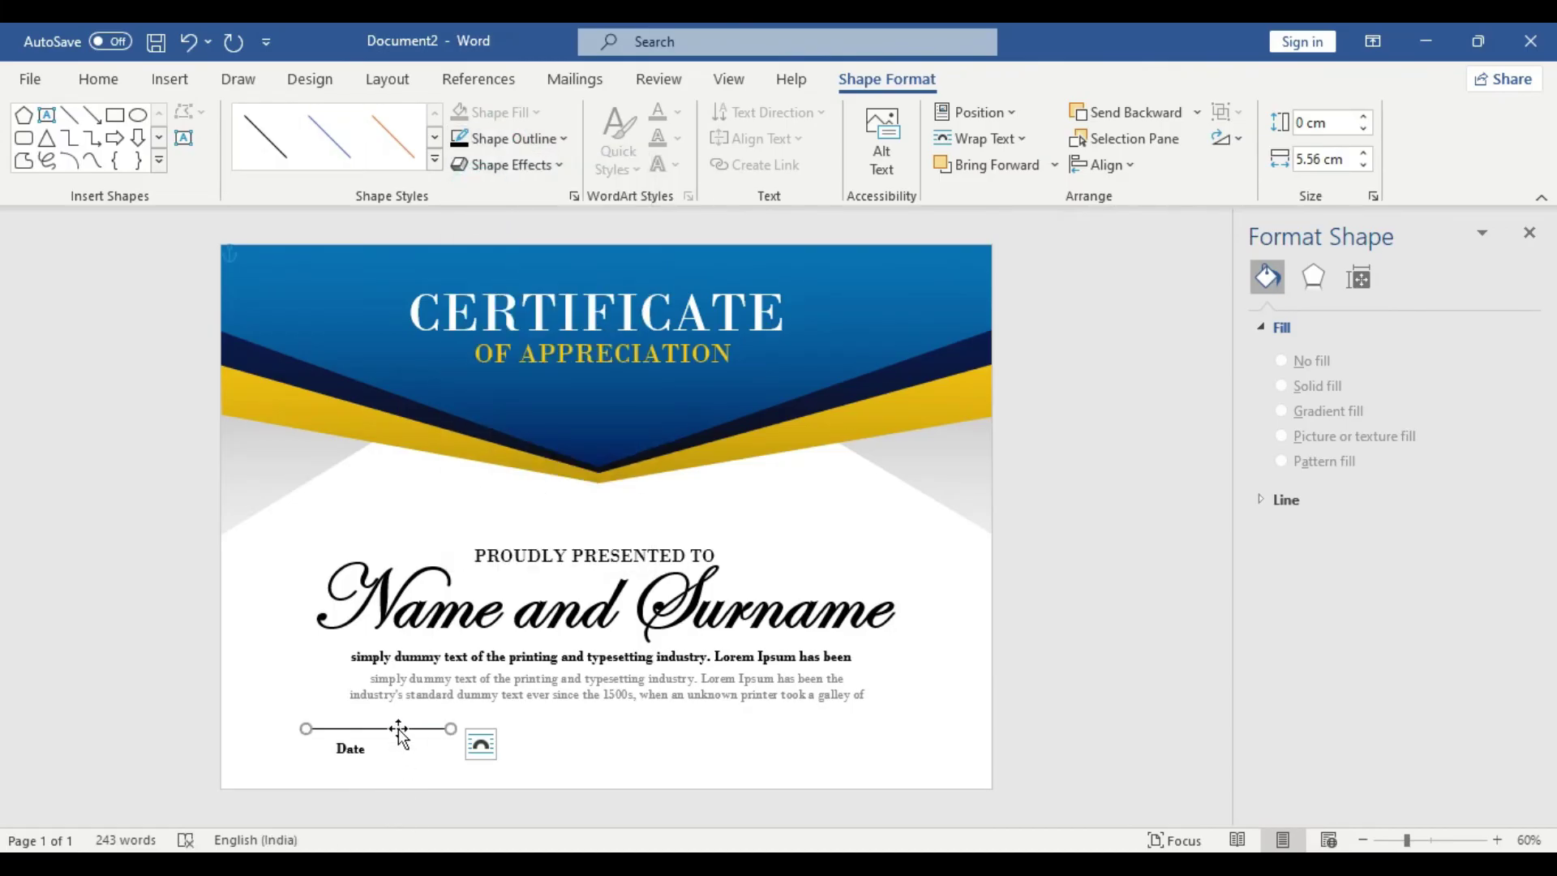
left_click_drag(398, 728, 373, 737)
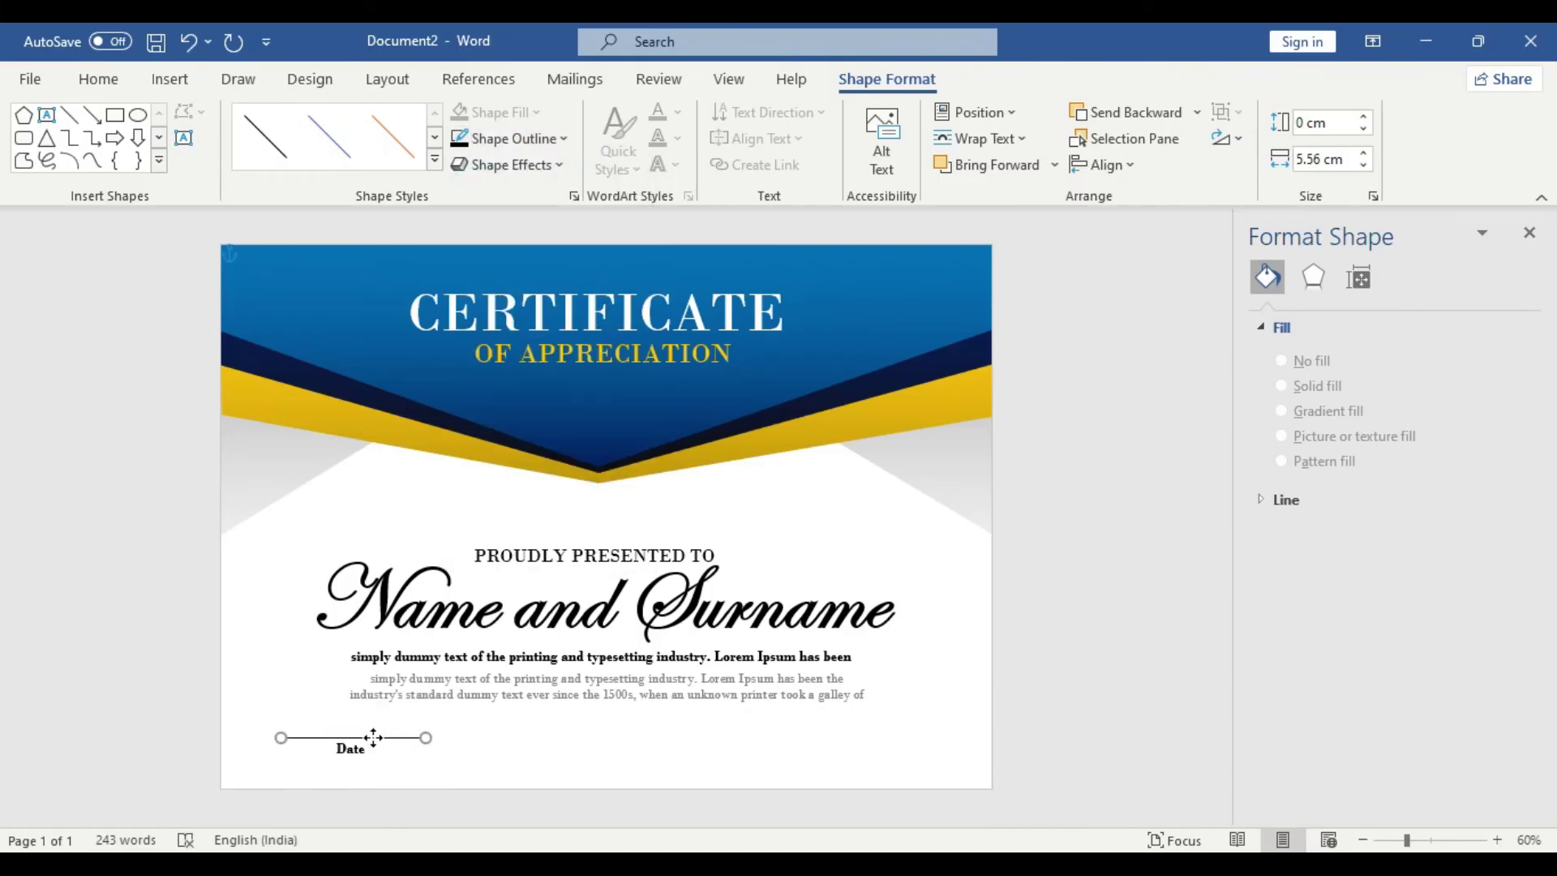
left_click(352, 752)
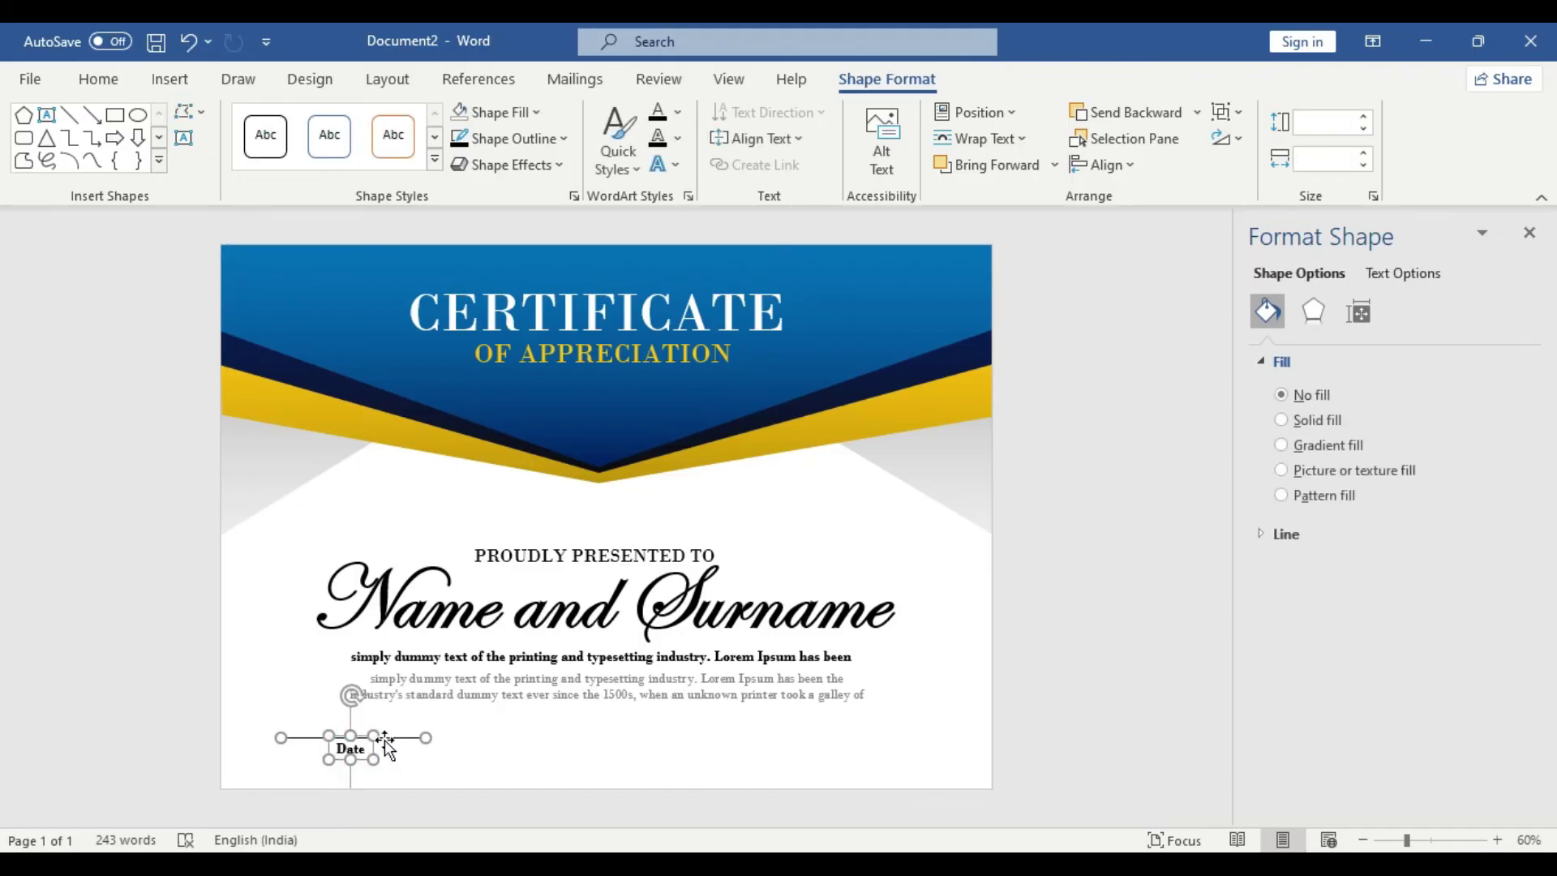
Step: Paste a copy of the Date label and line and move it to the bottom-right corner
key("ctrl+v")
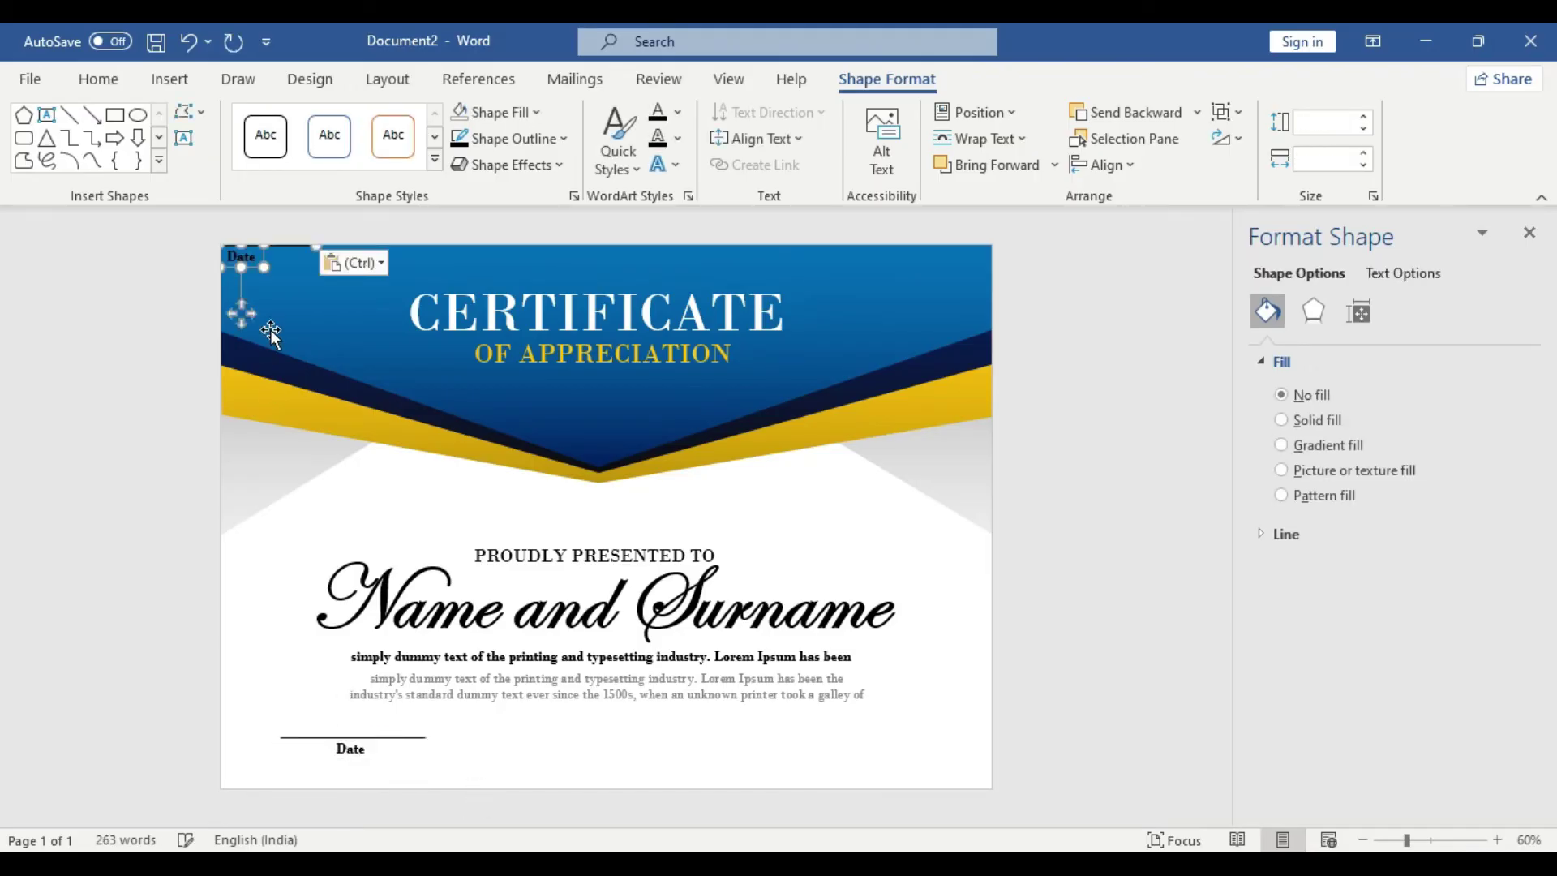
left_click(254, 257)
mouse_move(250, 265)
left_mouse_down()
mouse_move(640, 730)
mouse_move(850, 769)
mouse_move(872, 756)
mouse_move(783, 750)
left_mouse_up()
Step: Change the copy's text to Signature and fit the box under its line
double_click(783, 751)
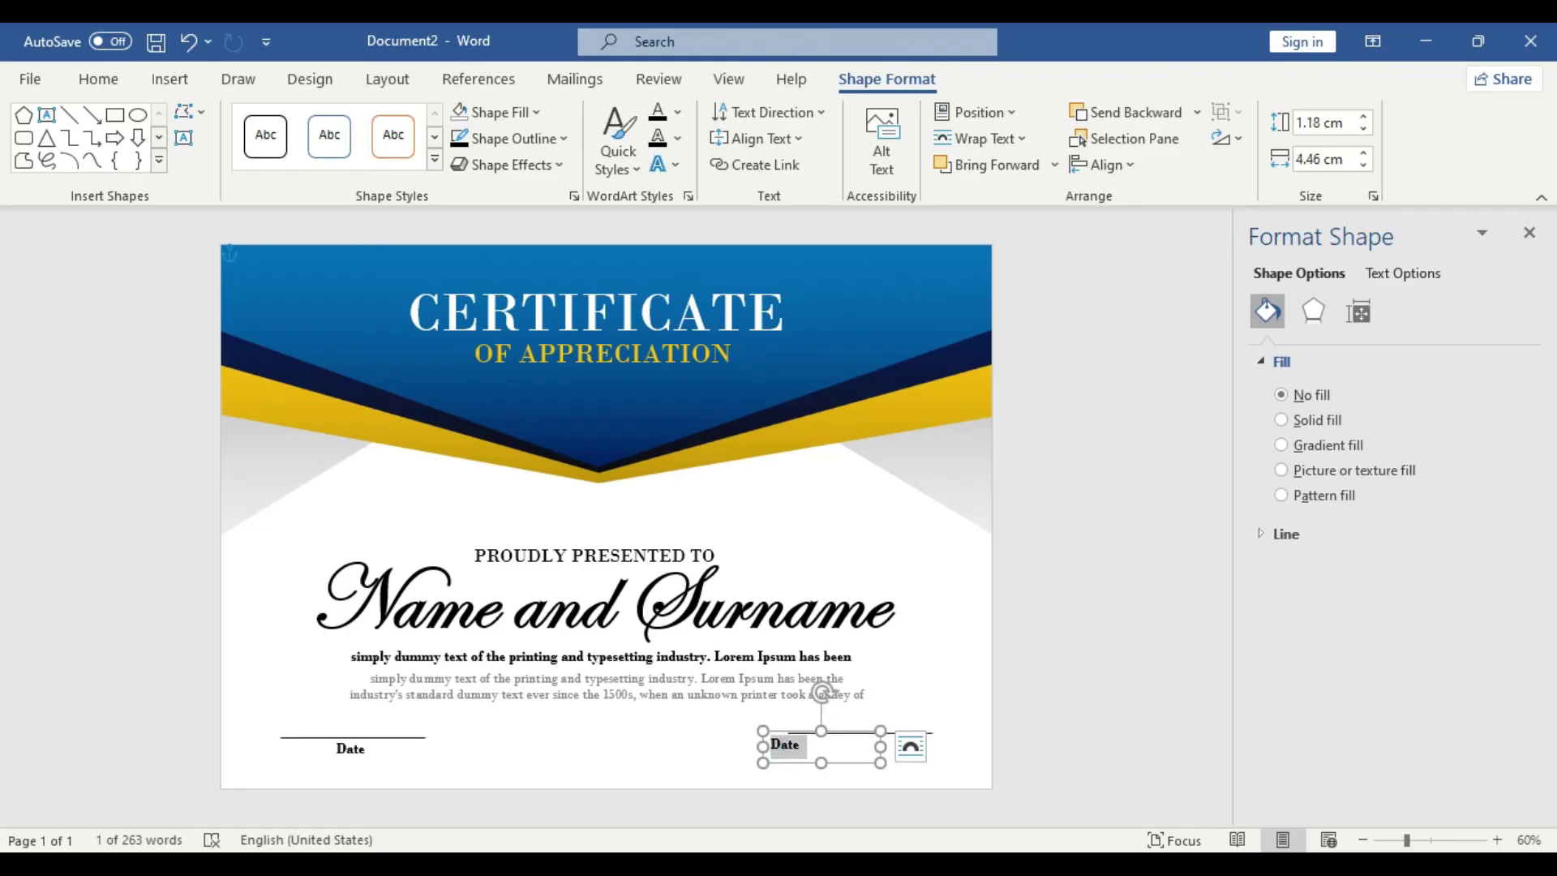
type("Signatur")
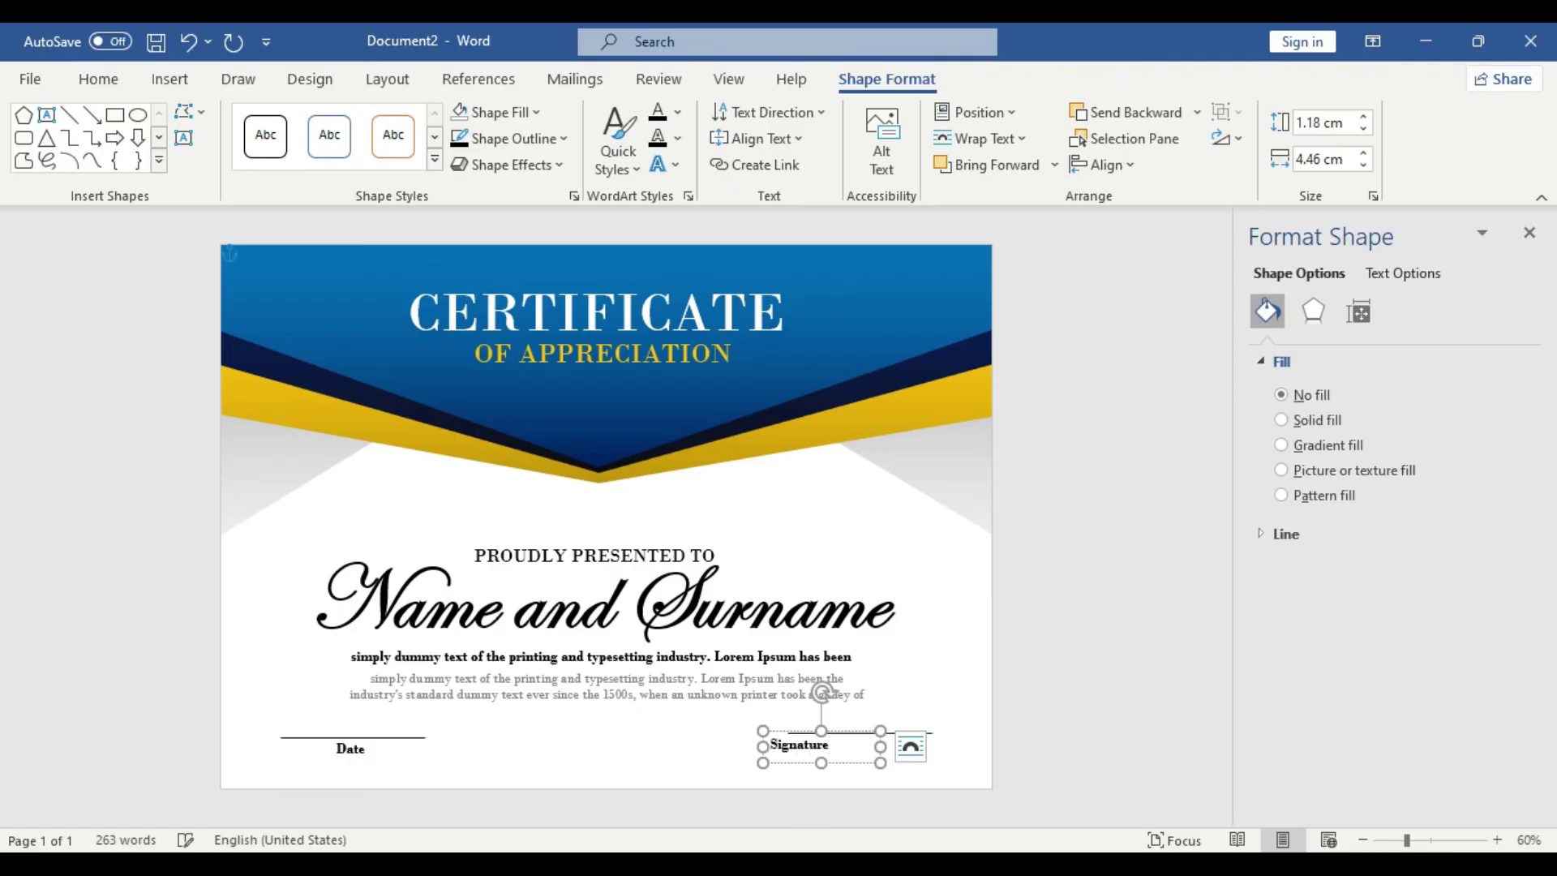
mouse_move(883, 766)
left_mouse_down()
mouse_move(834, 753)
mouse_move(851, 758)
left_mouse_up()
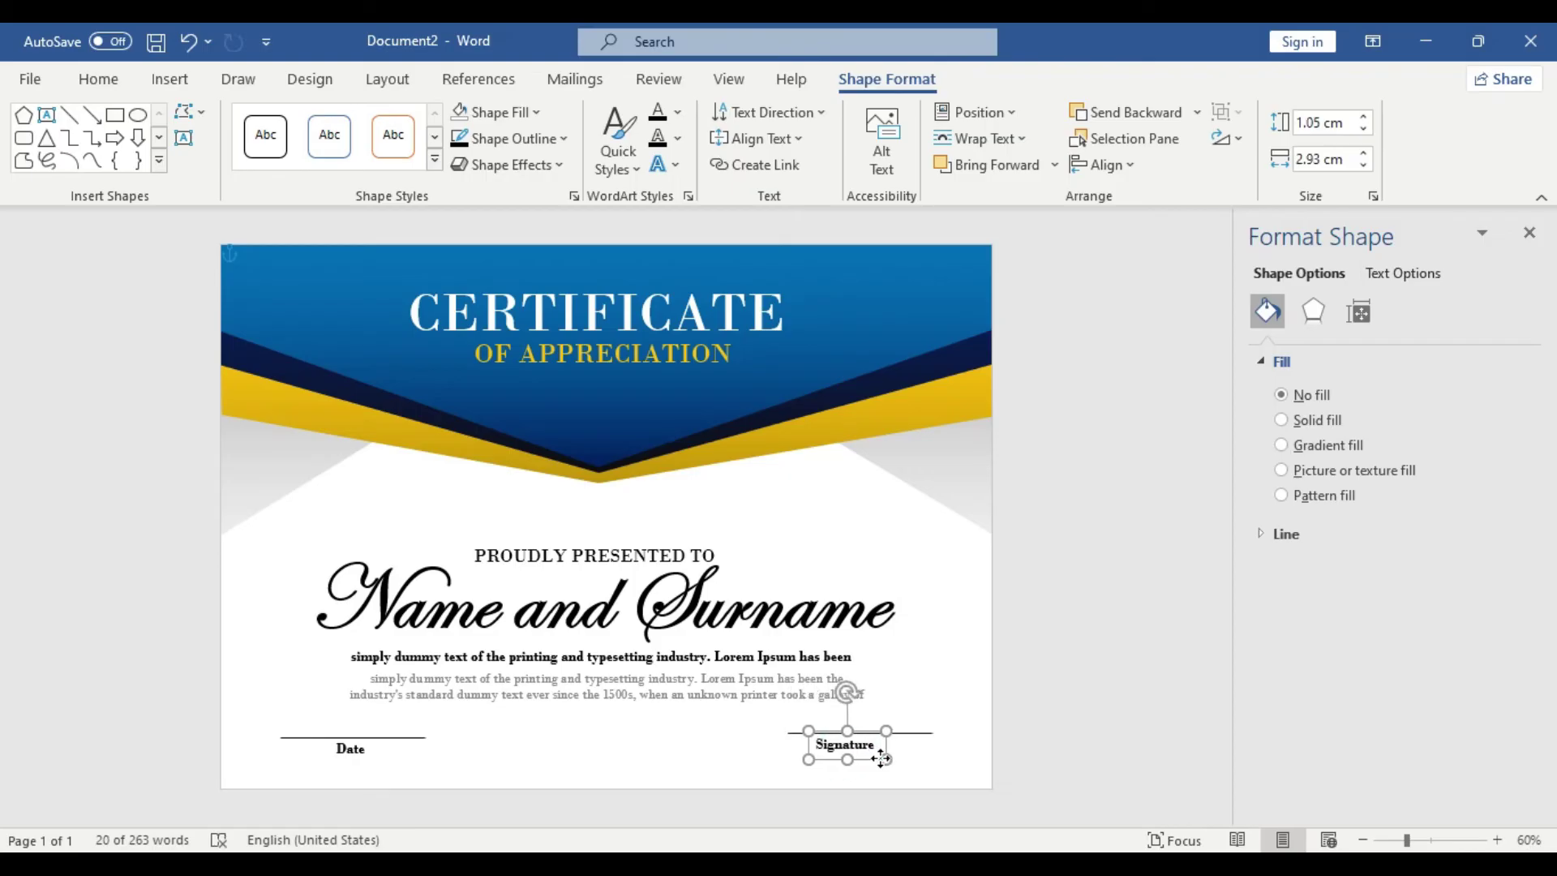
left_click_drag(883, 758, 896, 760)
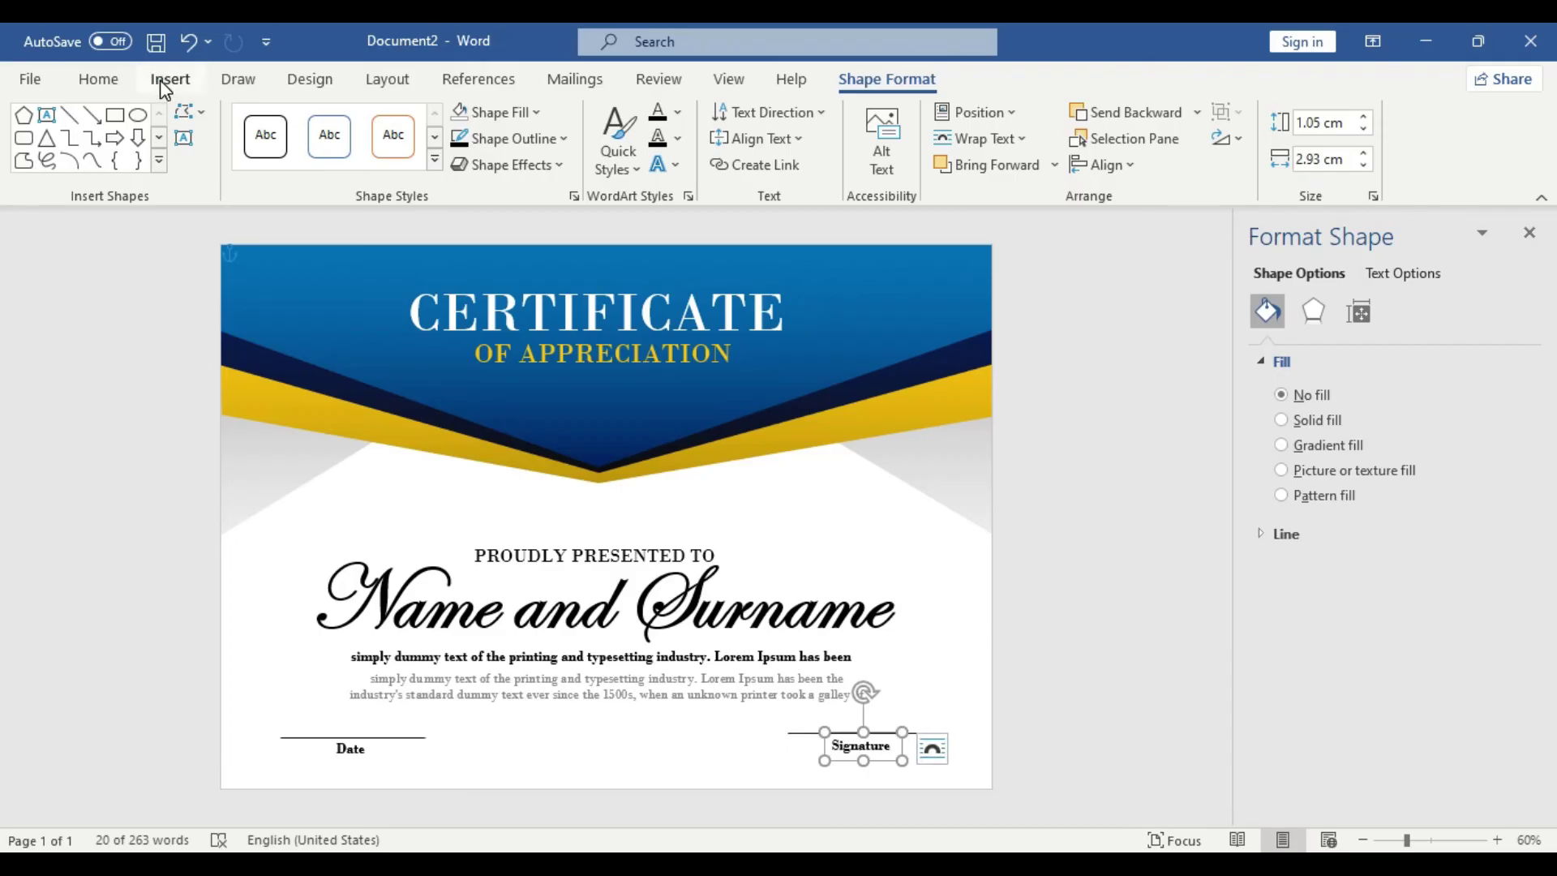
Step: Draw a vertical straight line down the left side of the certificate
left_click(163, 80)
left_click(305, 112)
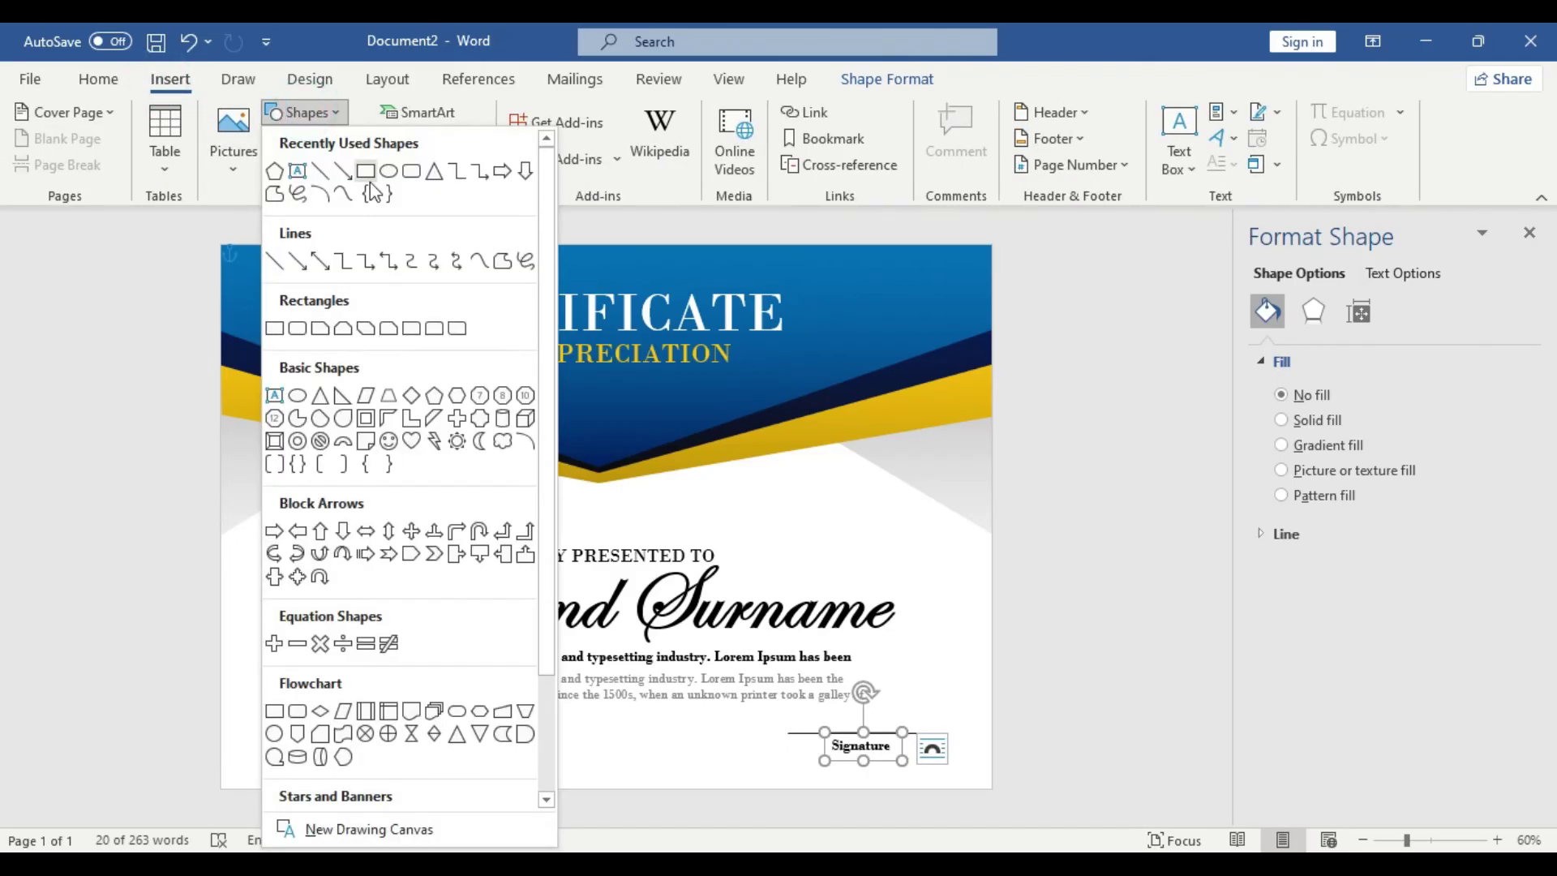
left_click(321, 171)
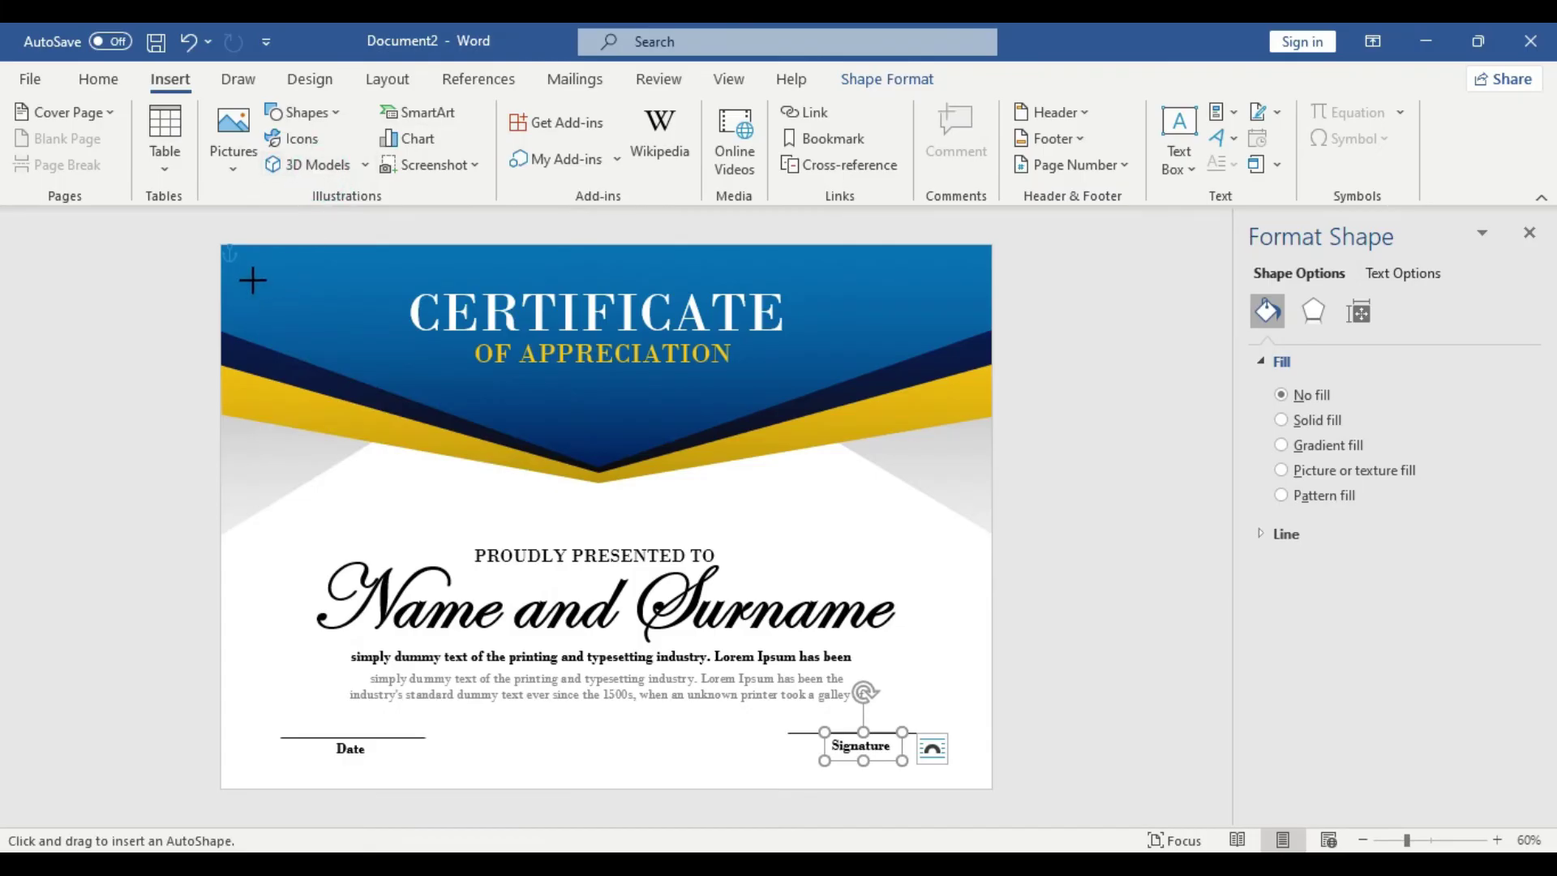
left_click_drag(253, 275, 305, 754)
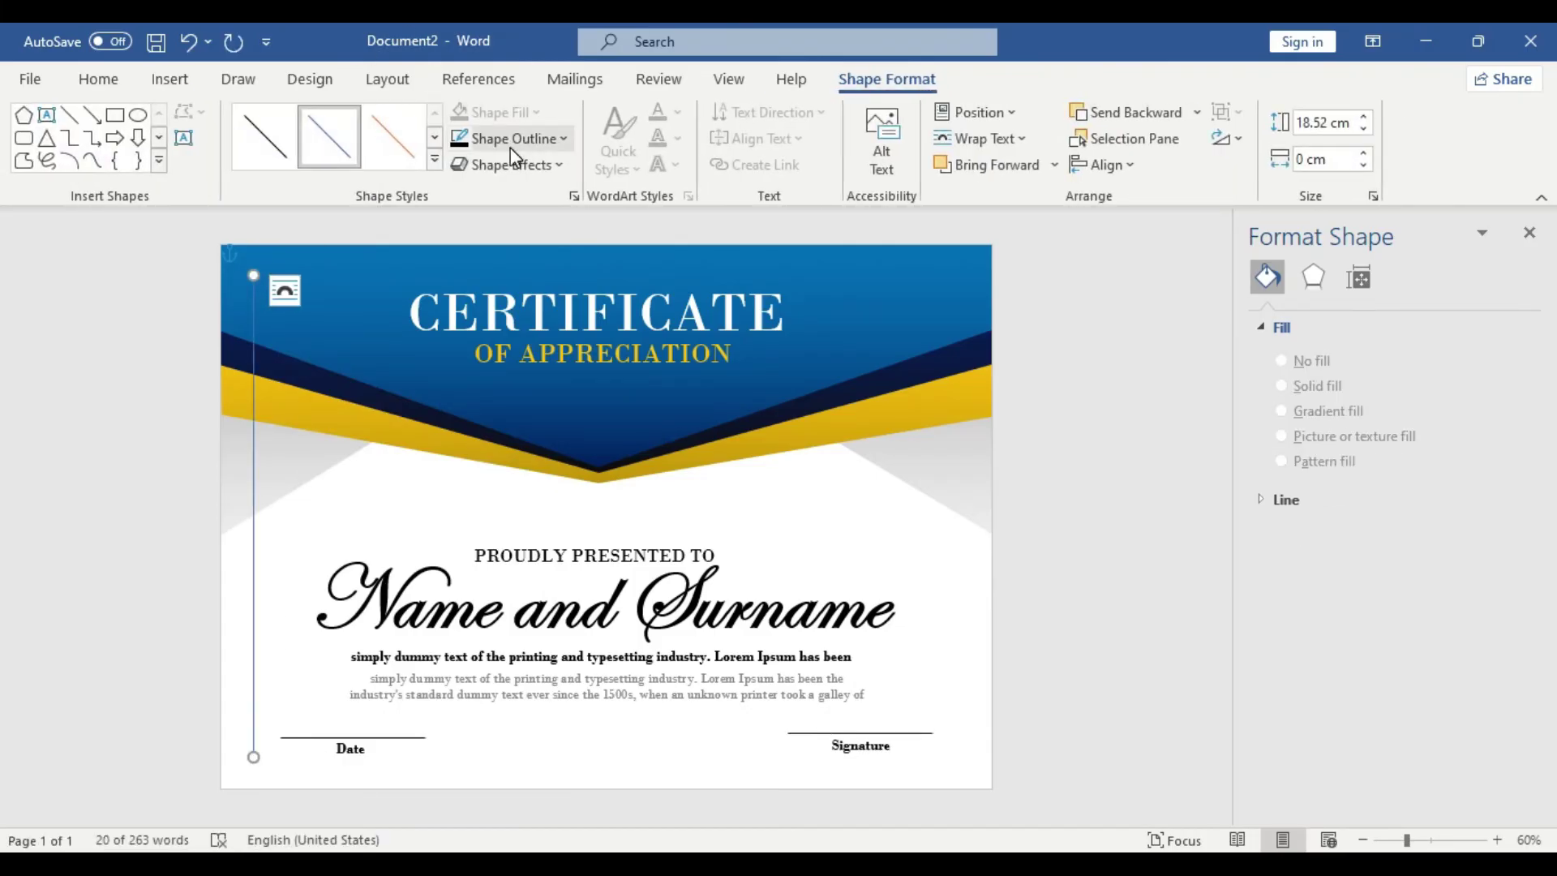
Step: Give the vertical line a 2¼ pt weight and a gold outline colour
left_click(528, 139)
mouse_move(574, 456)
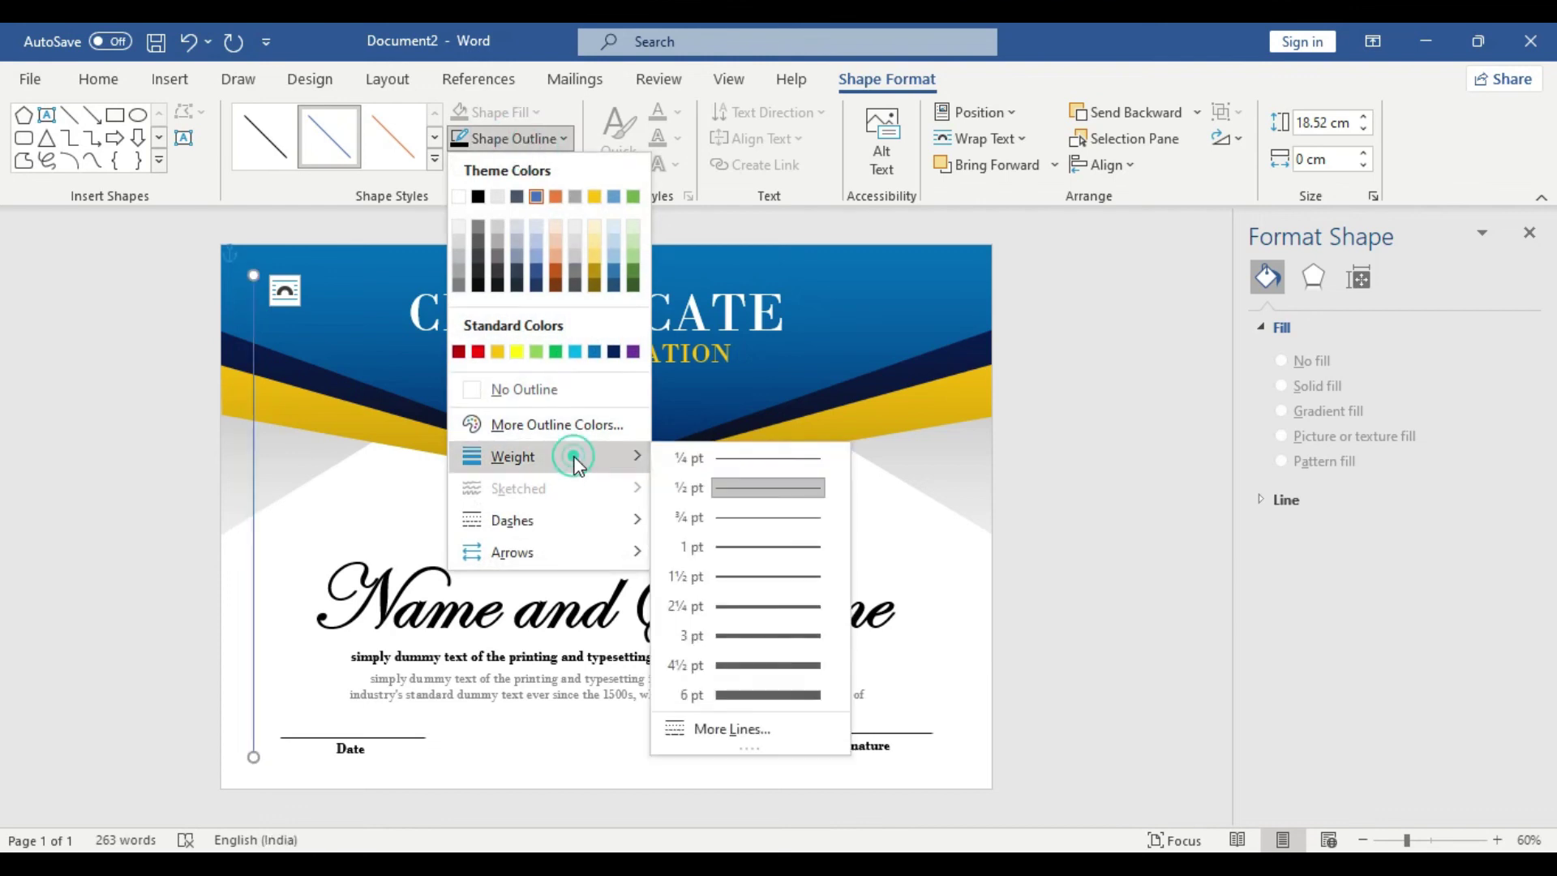
left_click(764, 602)
left_click(545, 142)
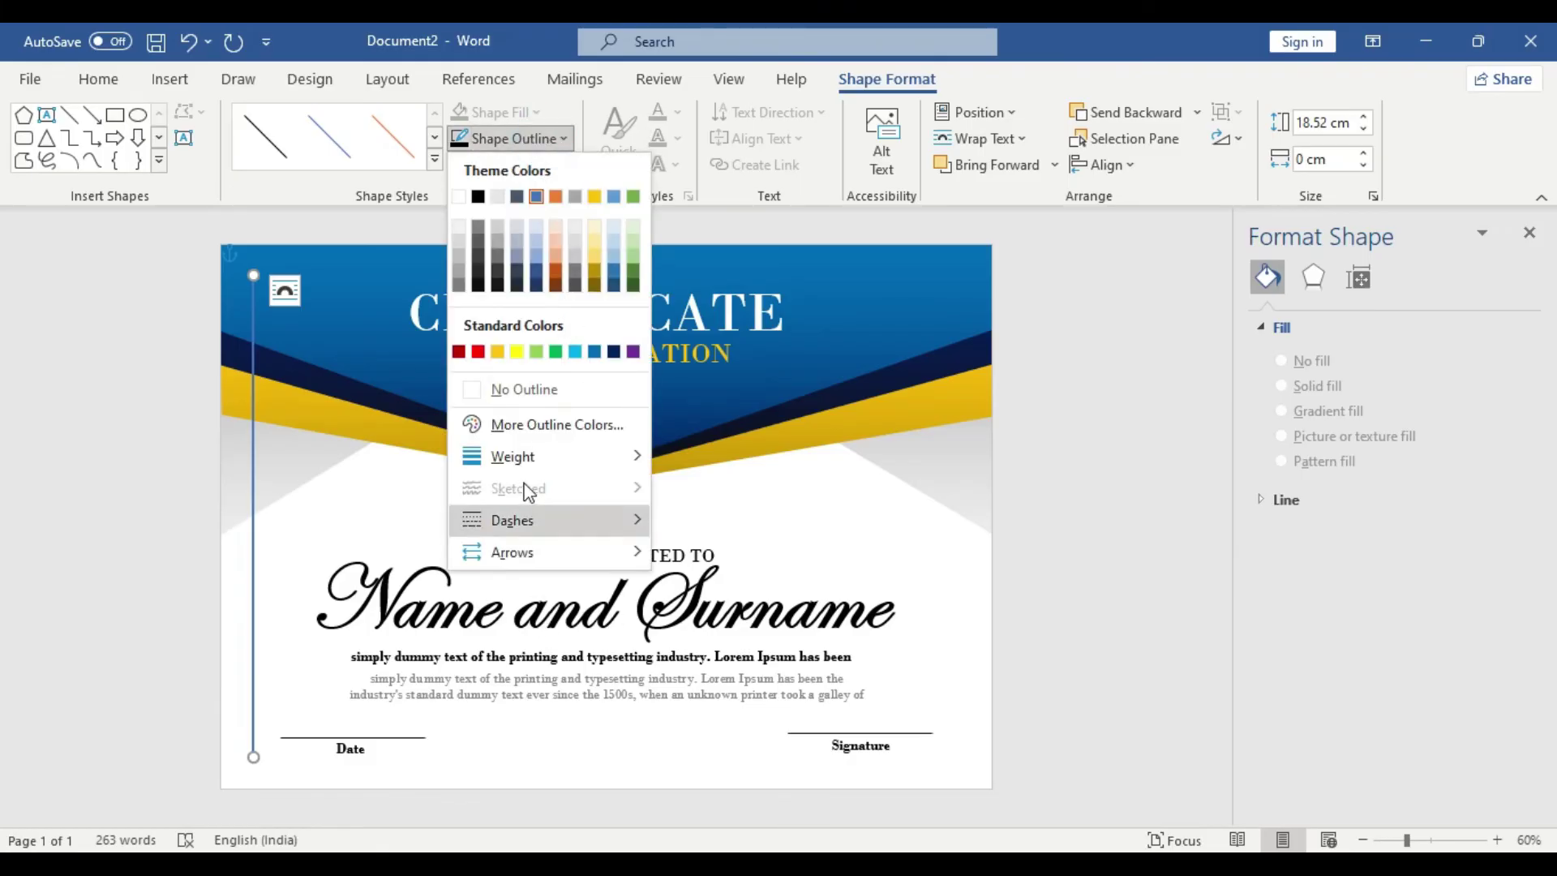
left_click(595, 197)
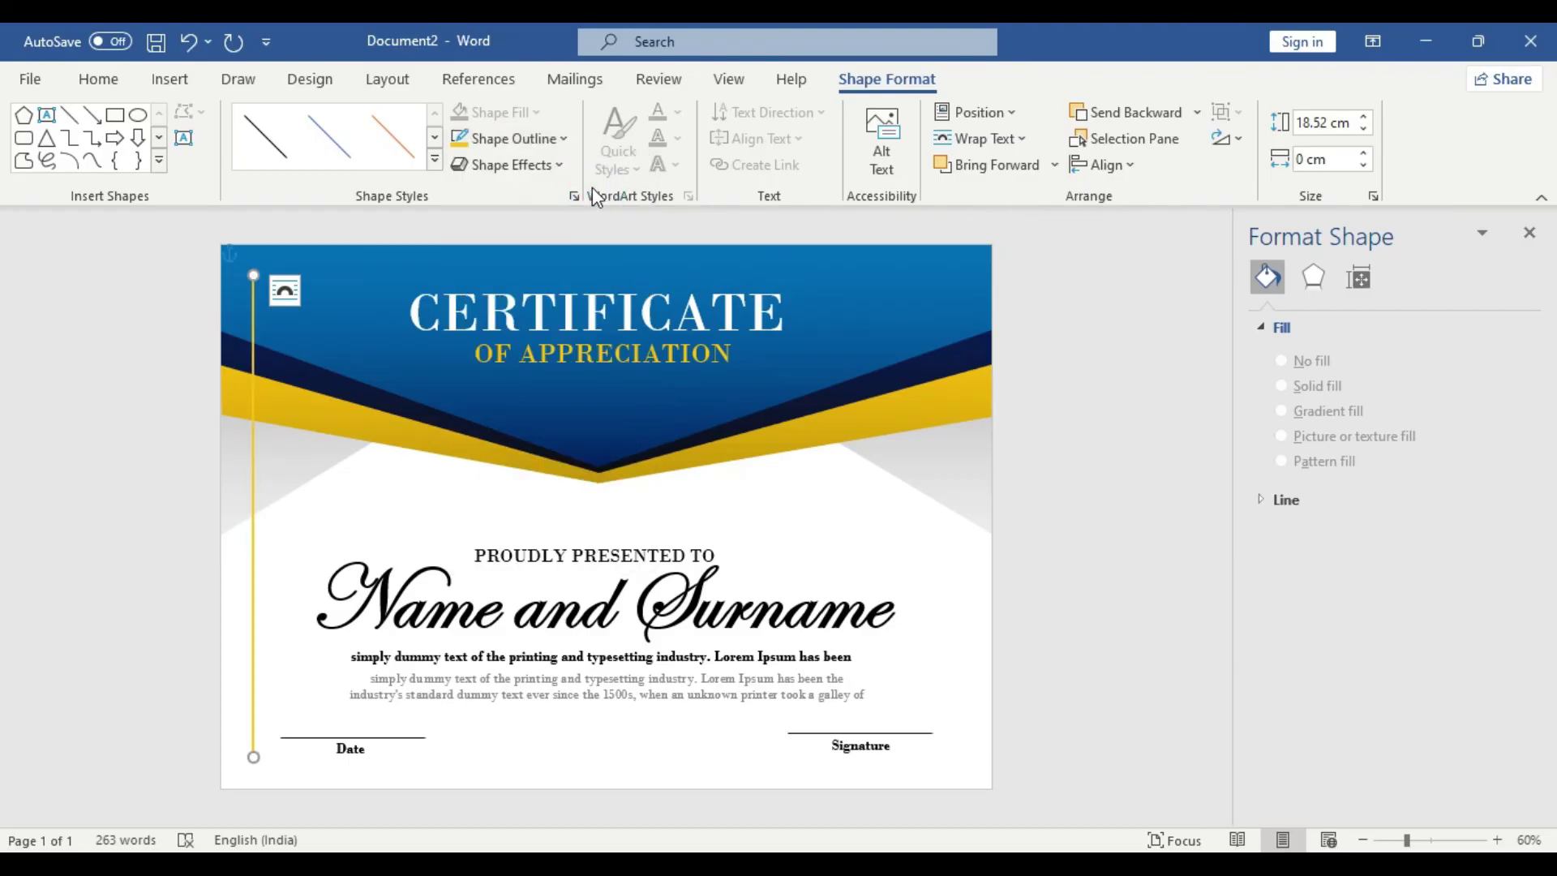
Step: Duplicate the left gold line with Ctrl+D and place the copy along the right edge
left_click(257, 459)
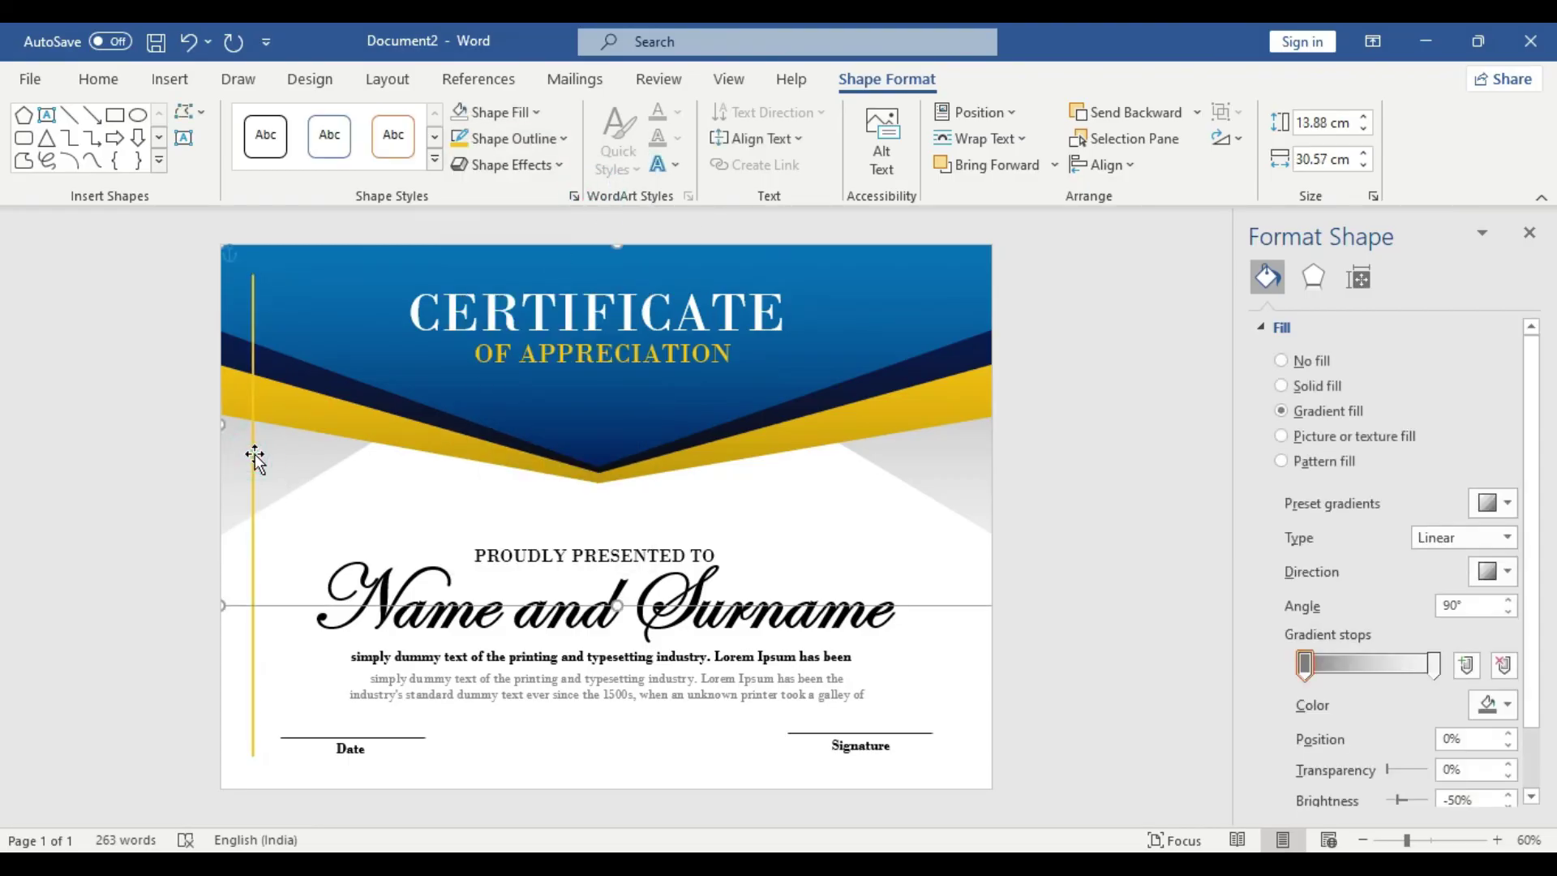
left_click_drag(255, 459, 259, 459)
key("ctrl+z")
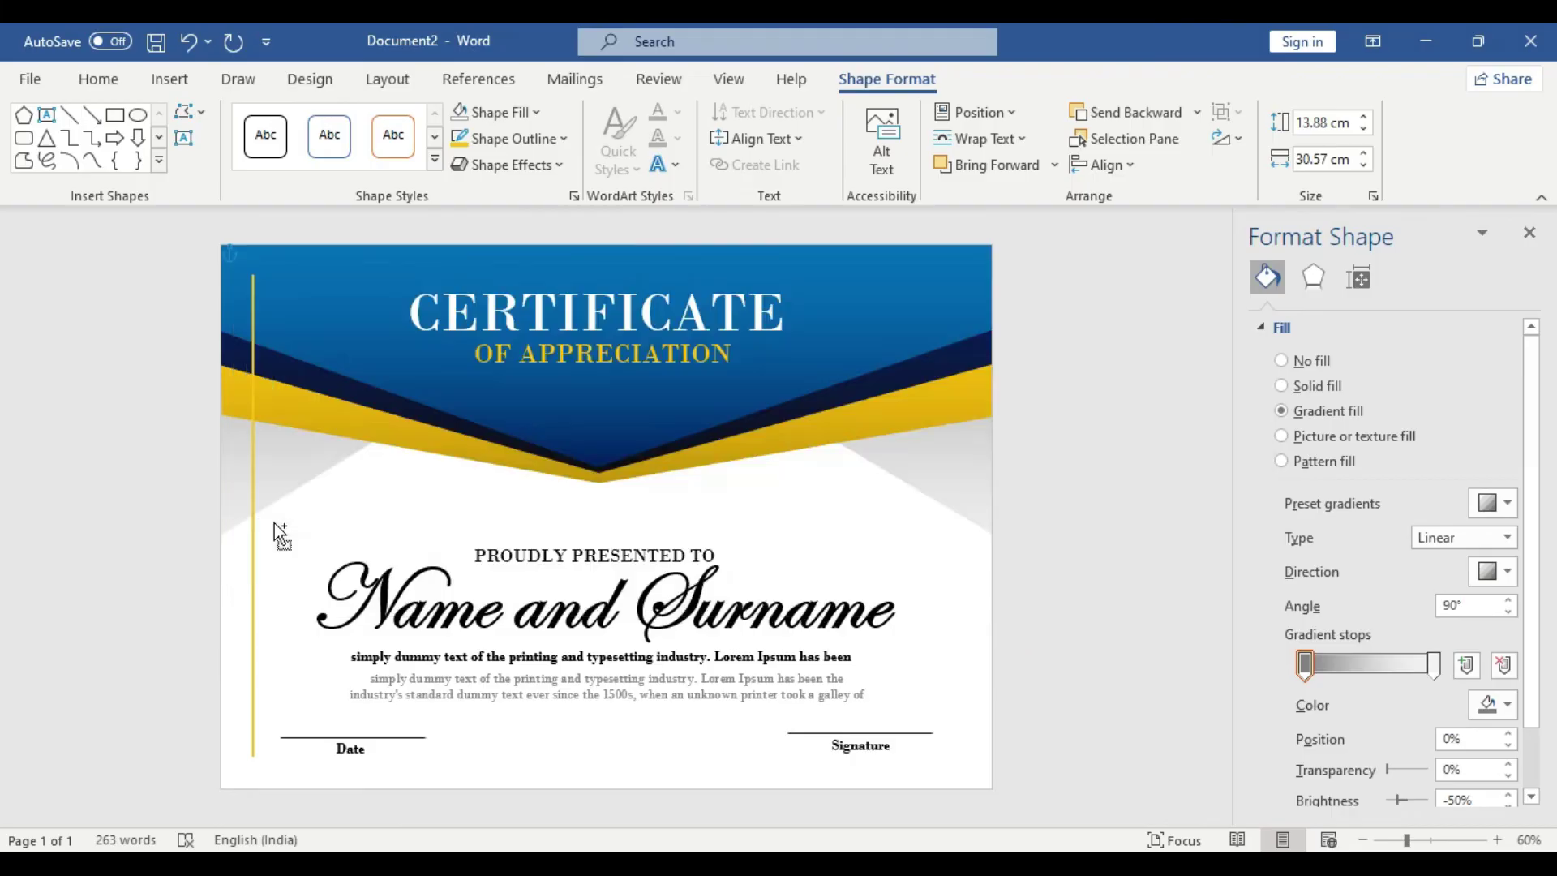
left_click(252, 496)
left_click(251, 494)
key("ctrl+d")
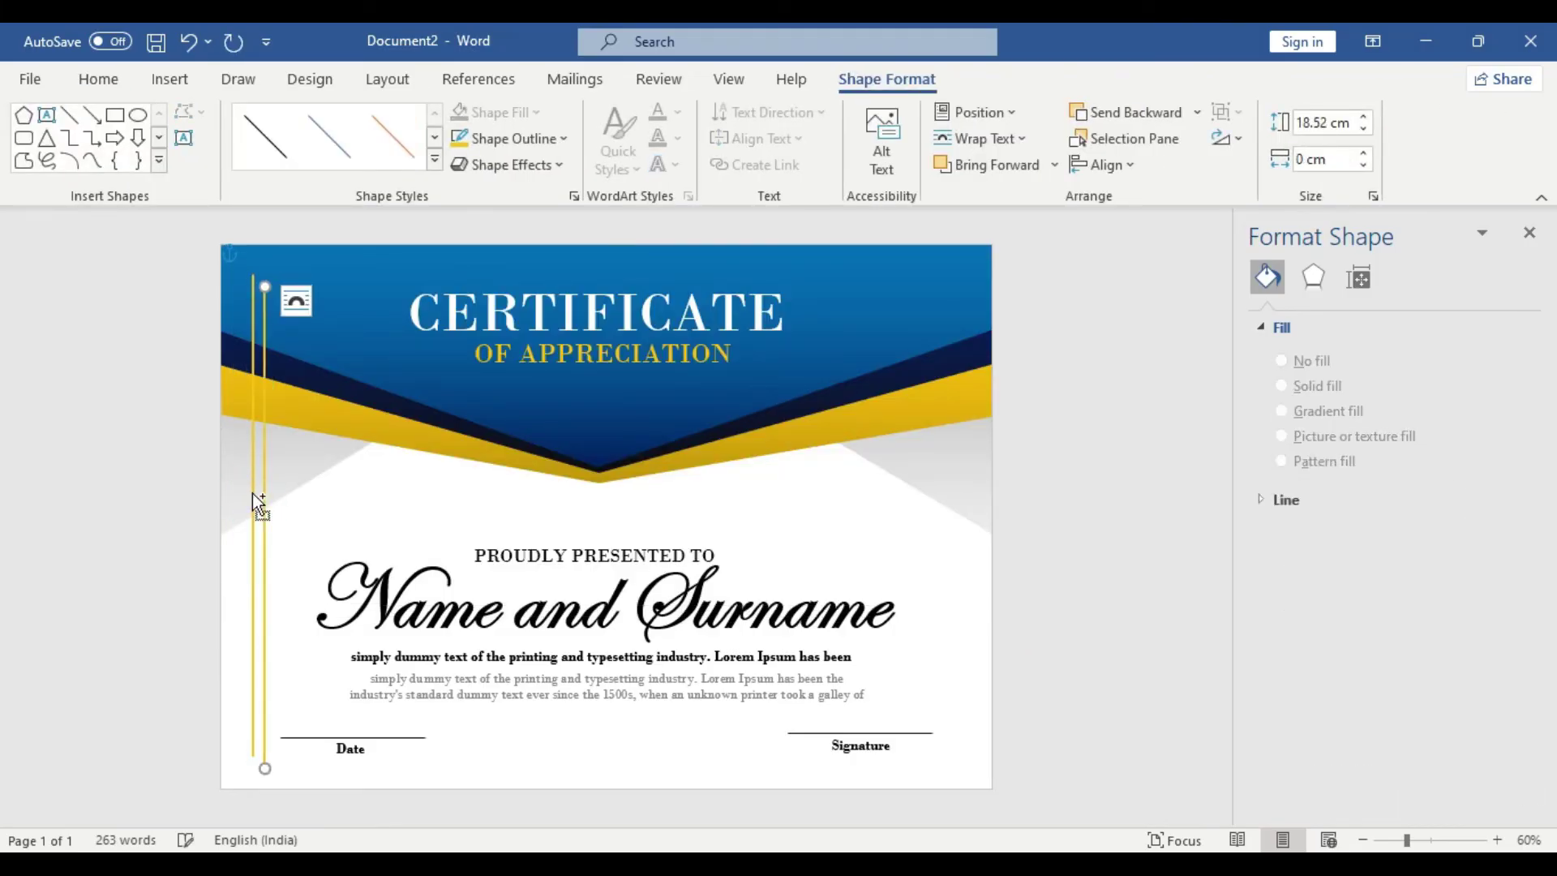
left_click_drag(264, 493, 950, 479)
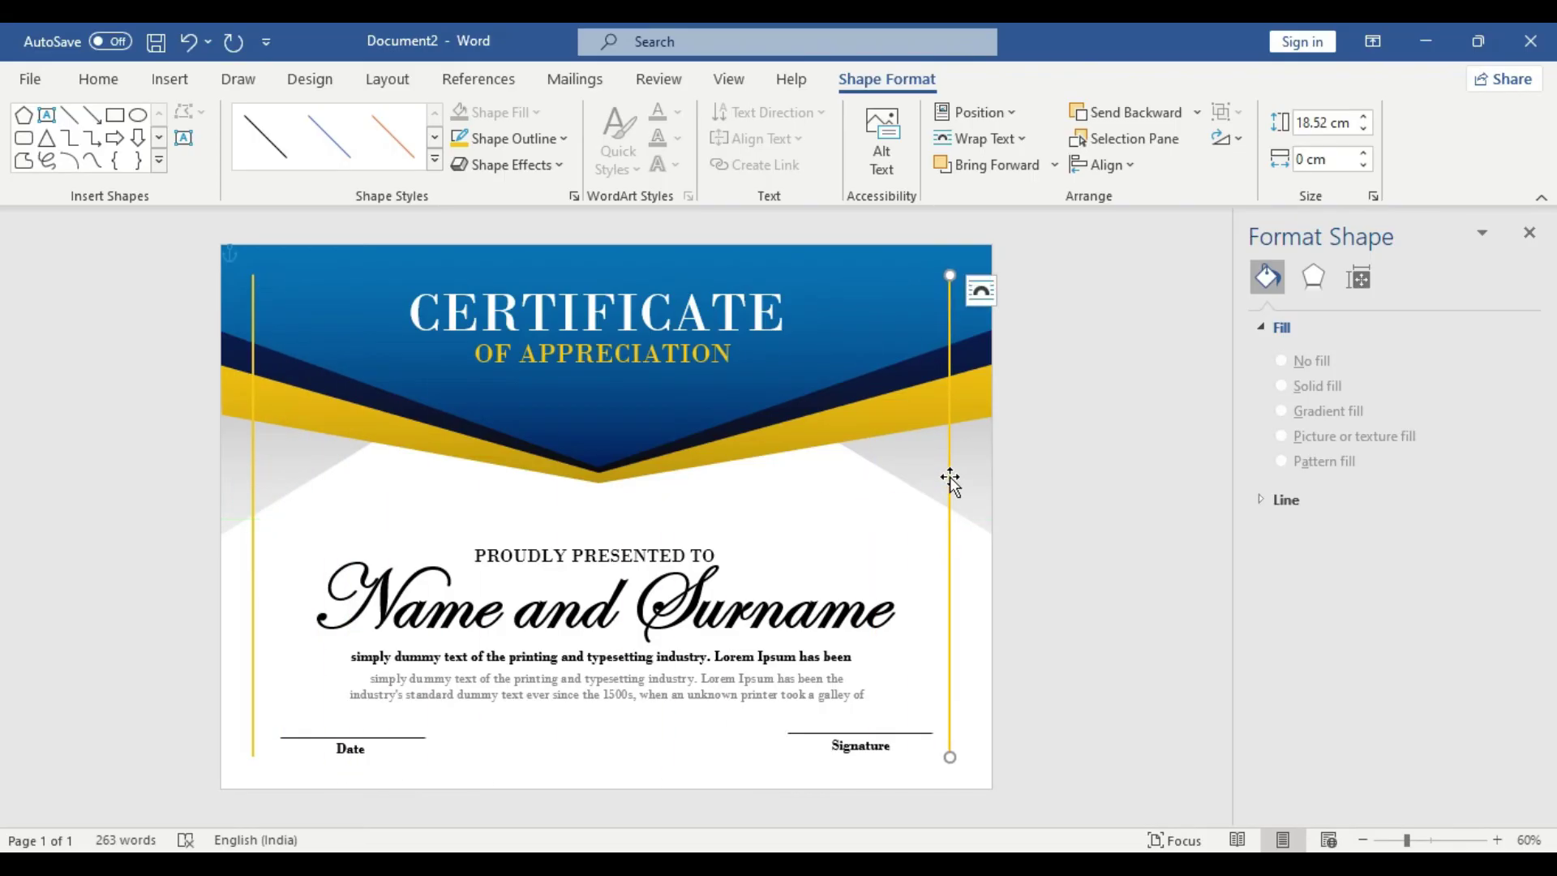
Step: Duplicate the line again, rotate it 90° left, and stretch it across the top above CERTIFICATE
key("ctrl+d")
left_click_drag(961, 474, 904, 451)
left_click(1222, 138)
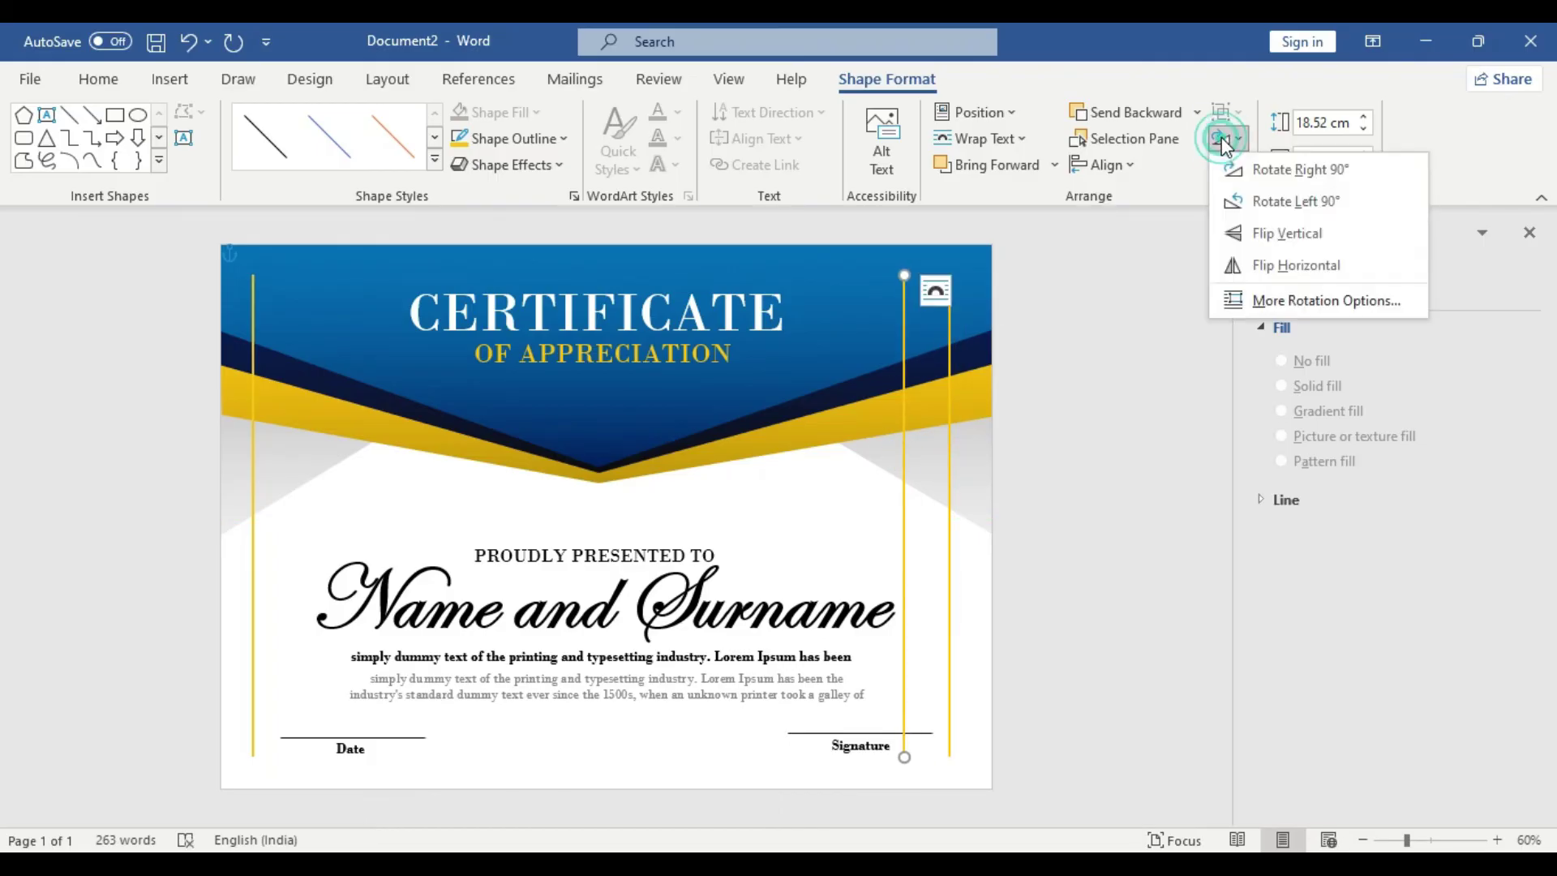
left_click(1305, 212)
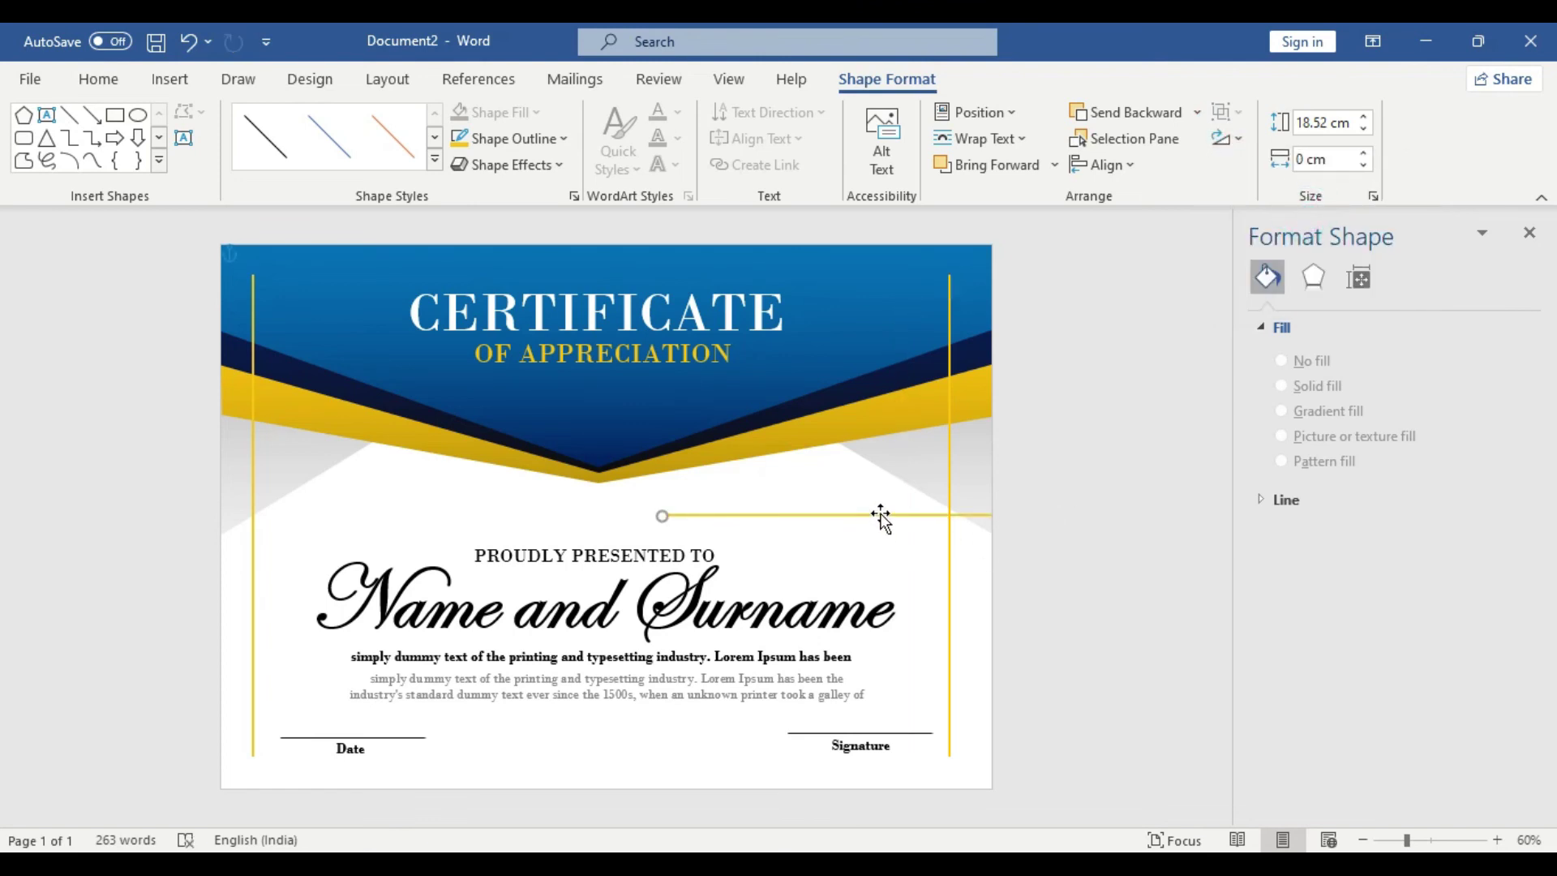
left_click_drag(881, 517, 689, 452)
left_click(695, 452)
key("ctrl+z")
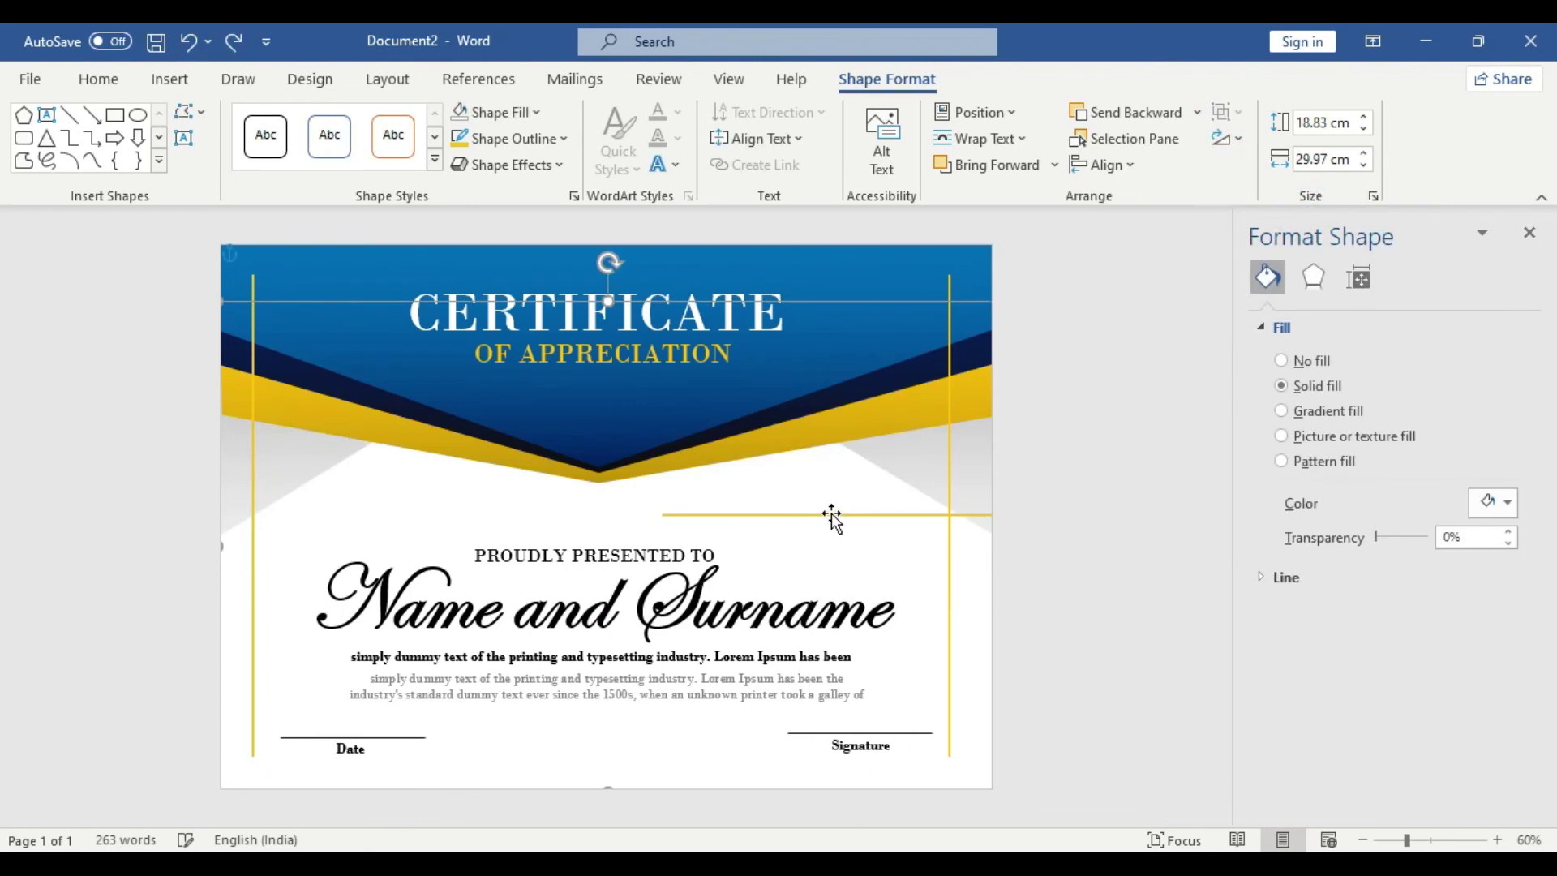
left_click(831, 516)
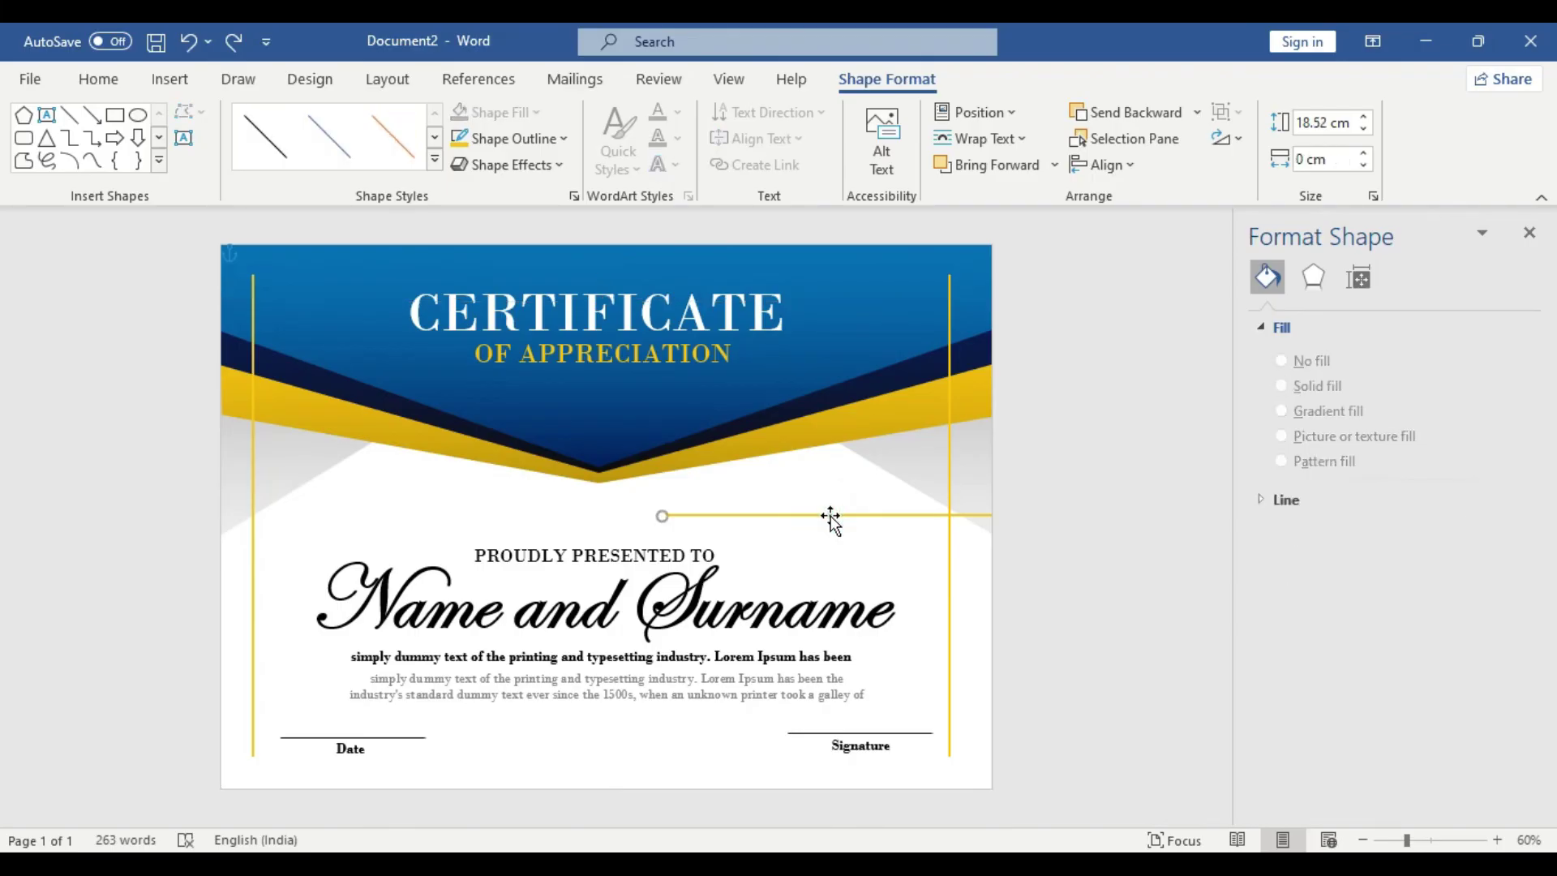
left_click_drag(831, 516, 421, 273)
left_click_drag(736, 275, 951, 274)
Step: Copy the top gold line and move the copy down to form the bottom border
key("ctrl+c")
key("ctrl+v")
left_click(843, 283)
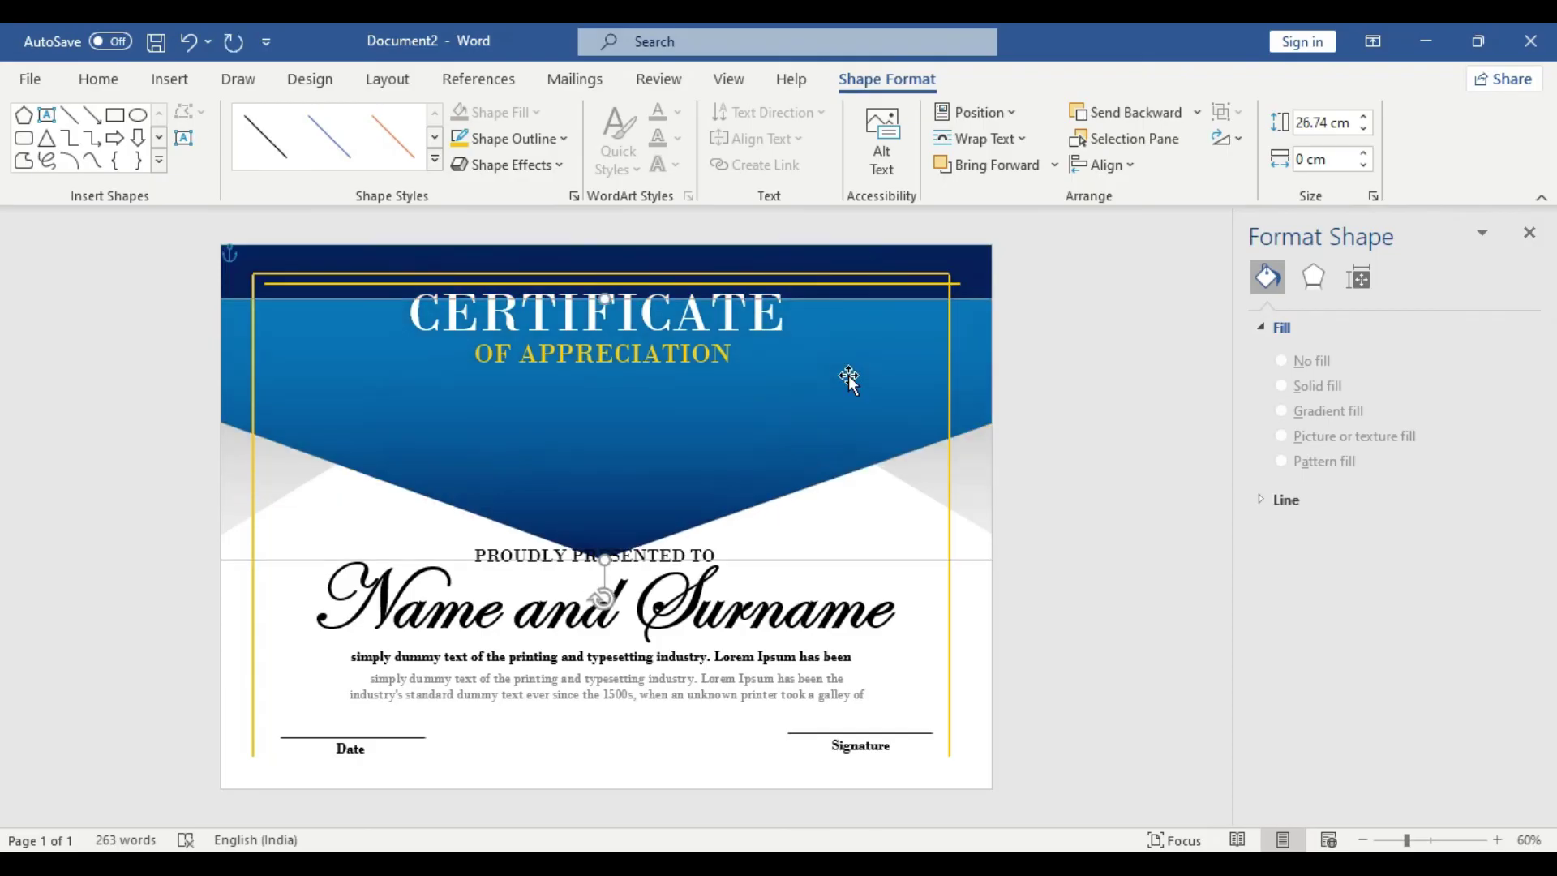
left_click(848, 374)
left_click(844, 284)
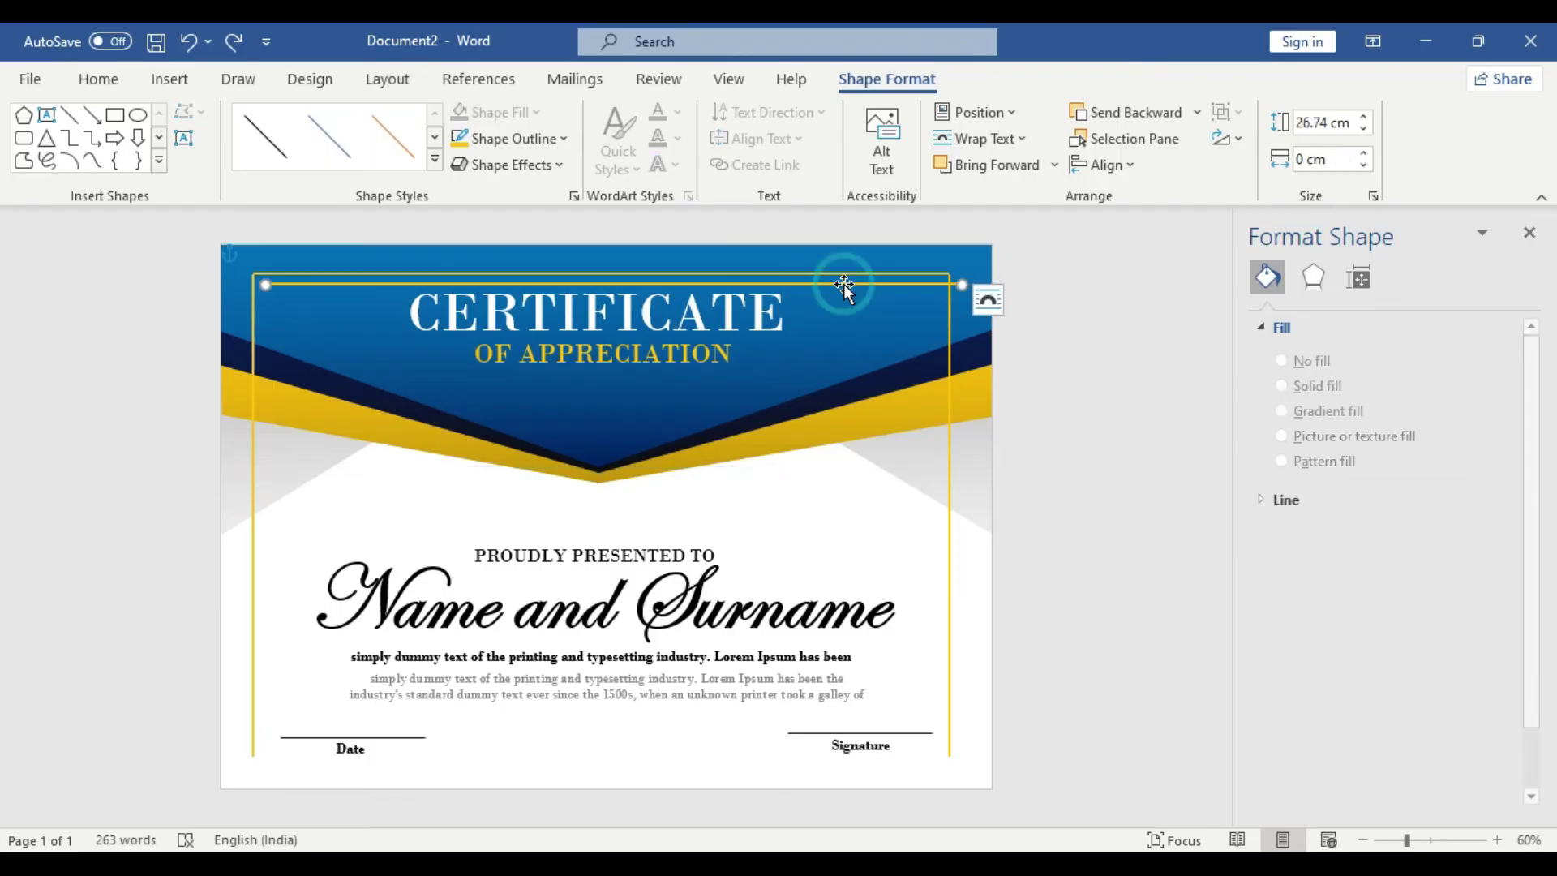
left_click_drag(846, 305, 831, 760)
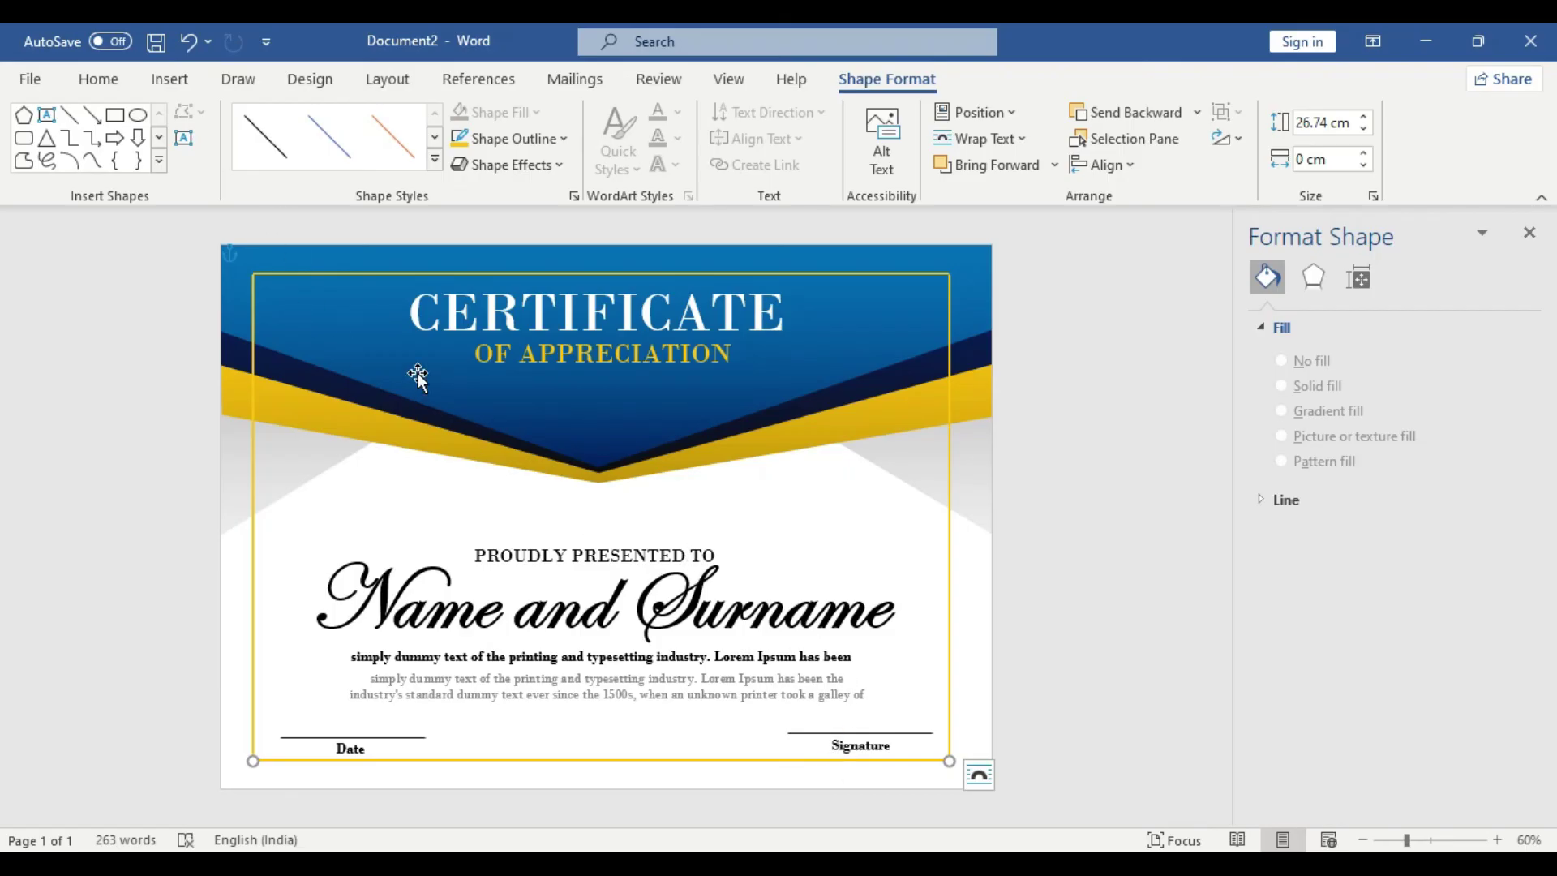
Step: Draw a rectangle shape as a square and place it below OF APPRECIATION
left_click(170, 81)
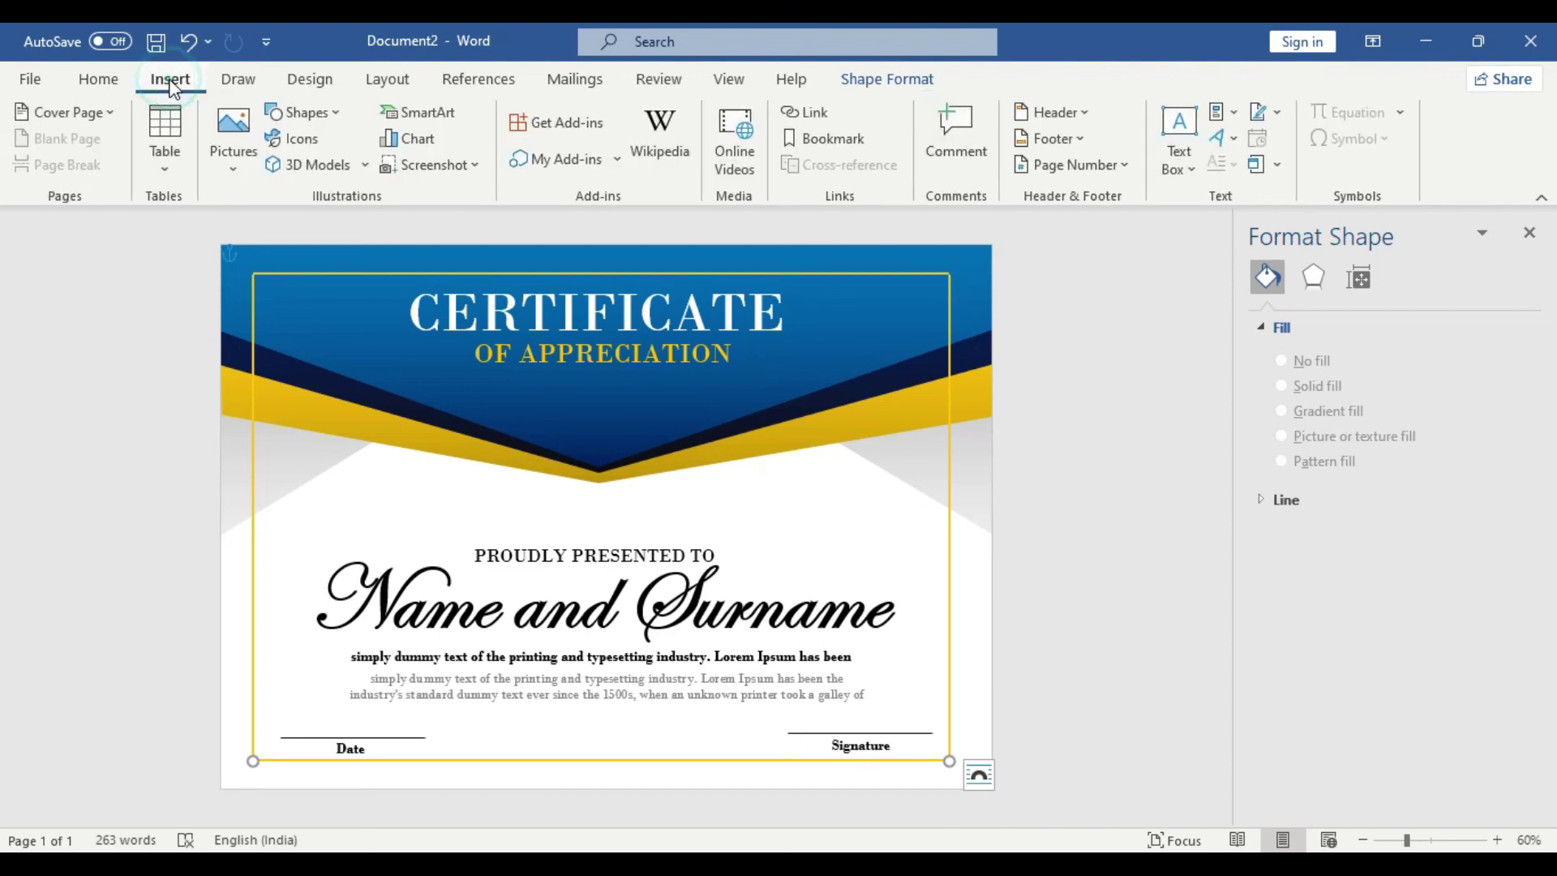
left_click(304, 110)
left_click(375, 193)
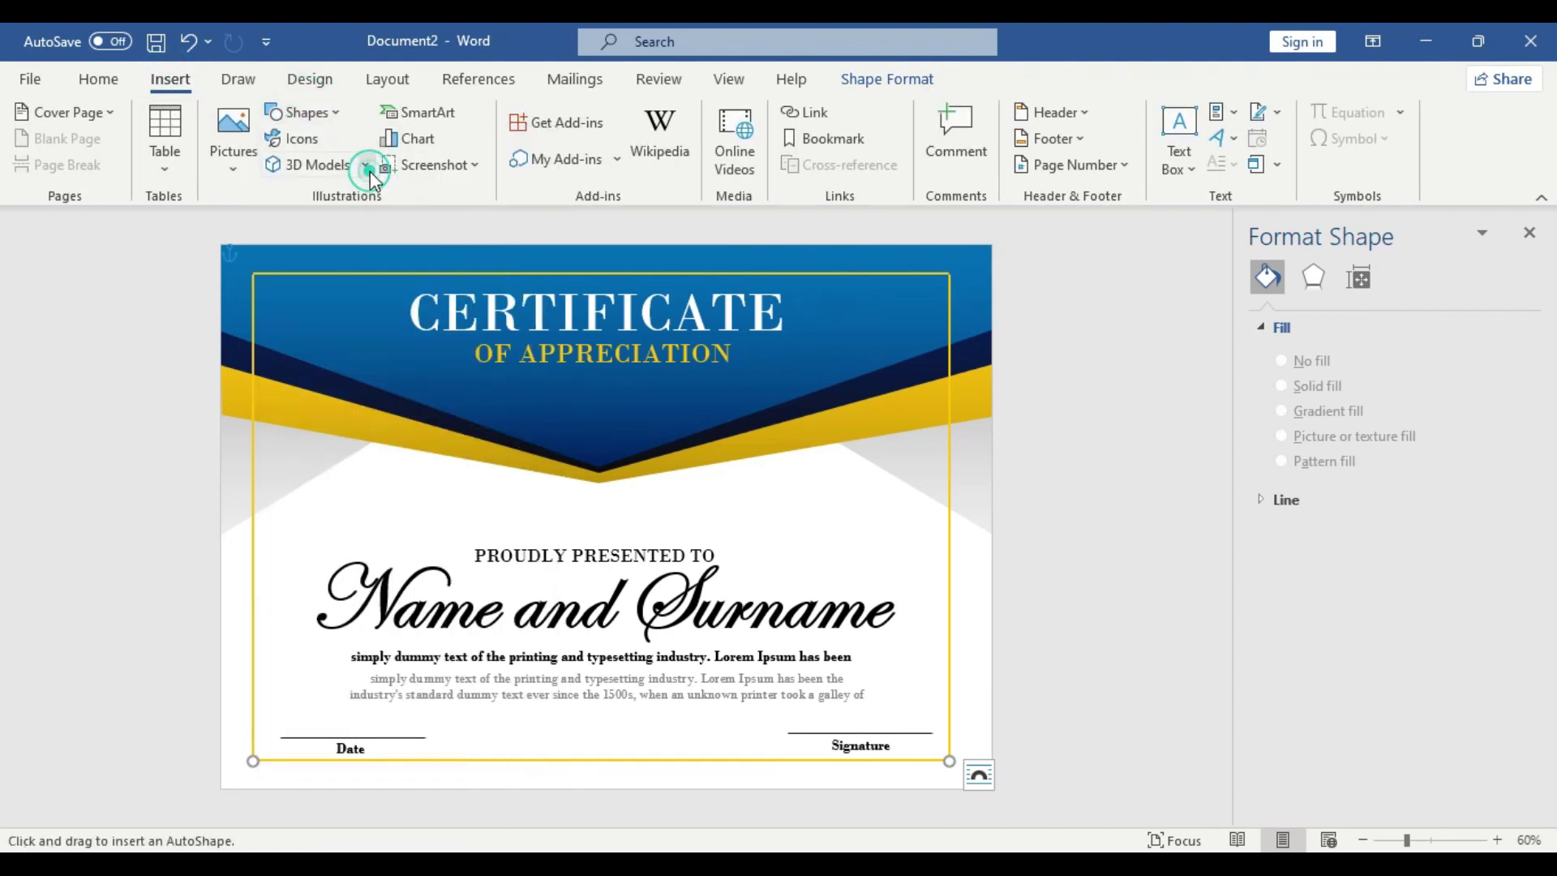
left_click_drag(512, 397, 670, 540)
left_click_drag(606, 490, 592, 467)
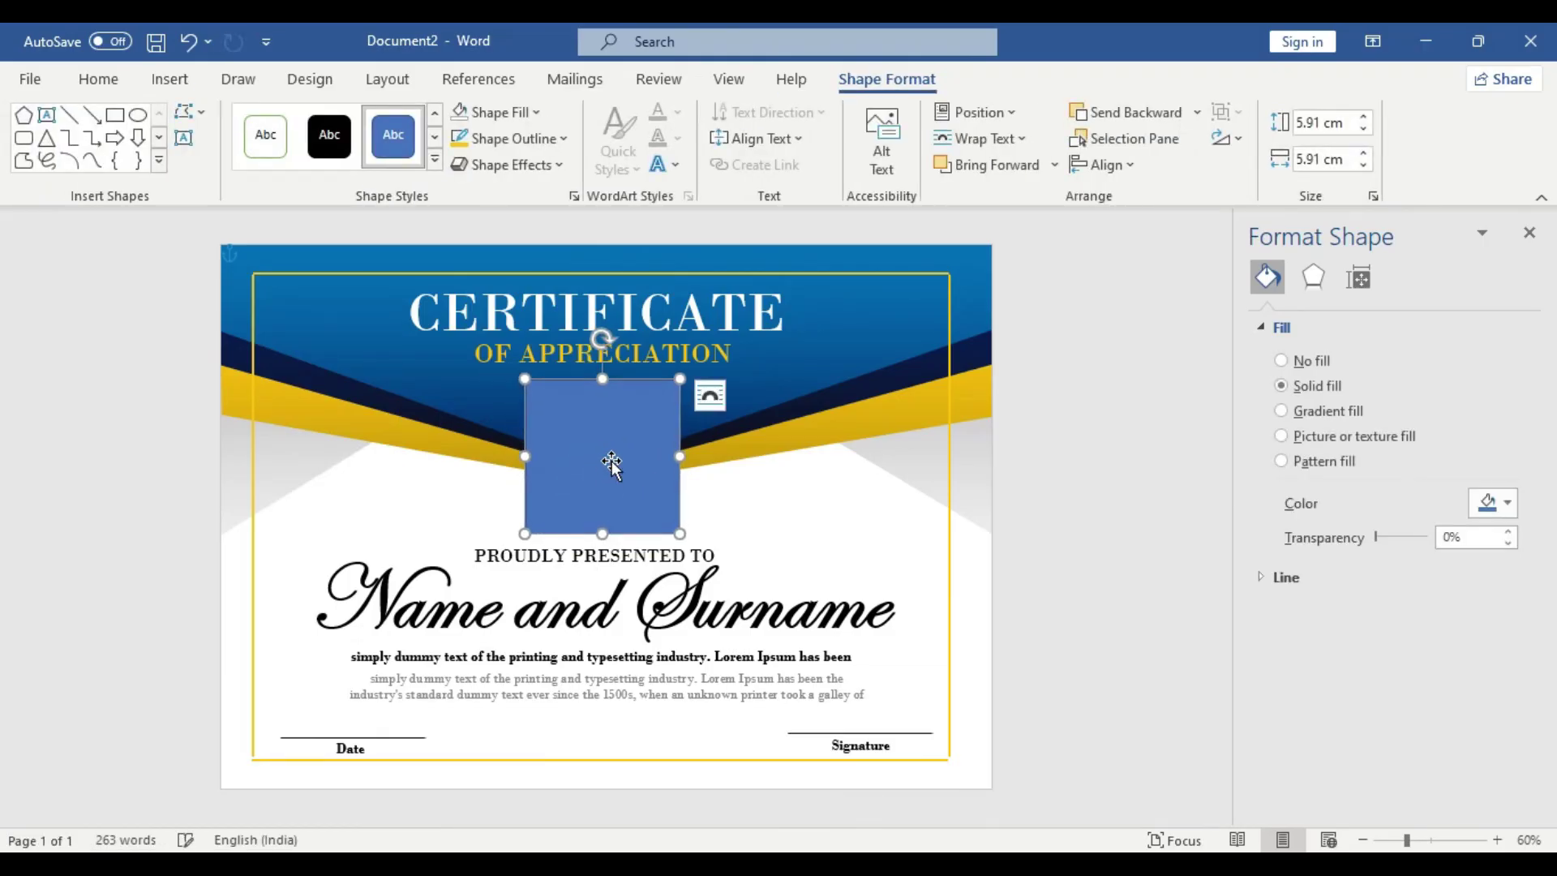
Step: Fill the square with the gold PREMIUM badge image from a file
left_click(512, 118)
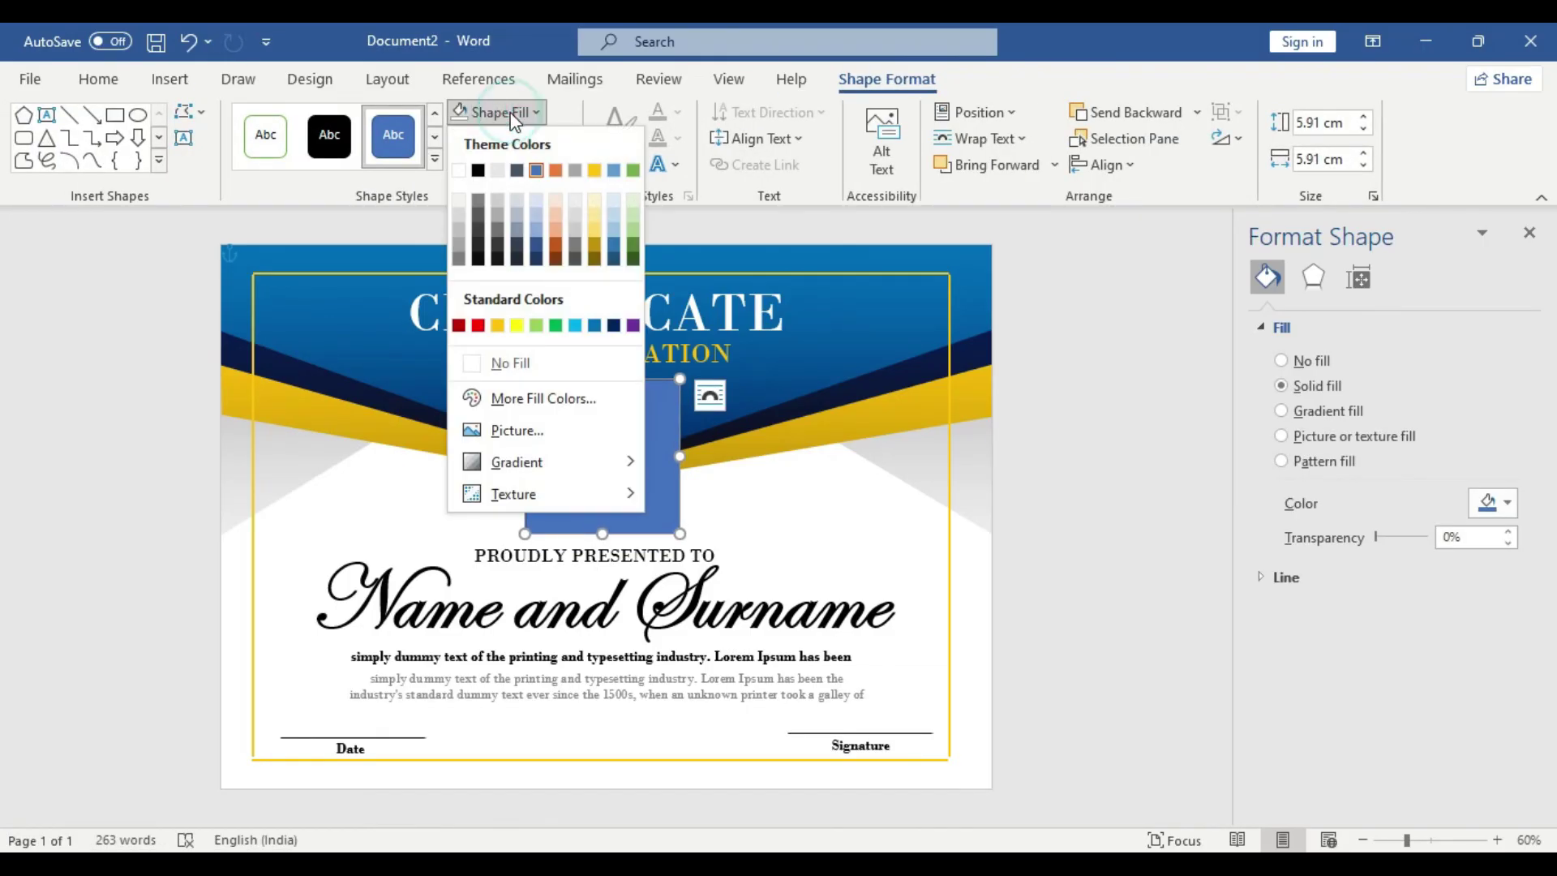
left_click(574, 433)
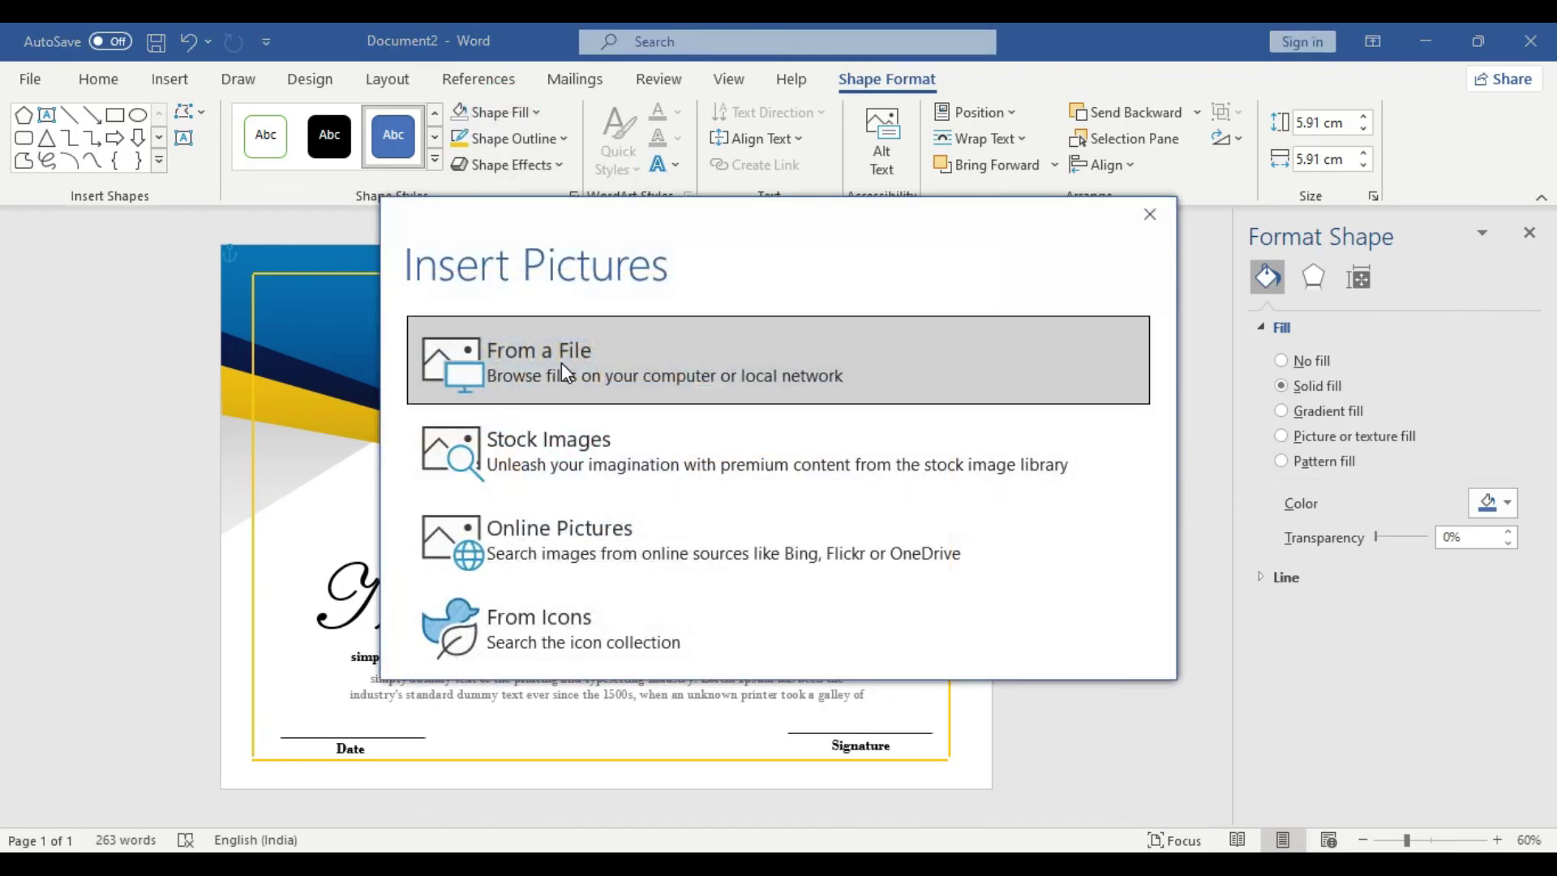
left_click(561, 363)
scroll(866, 467, "down", 2)
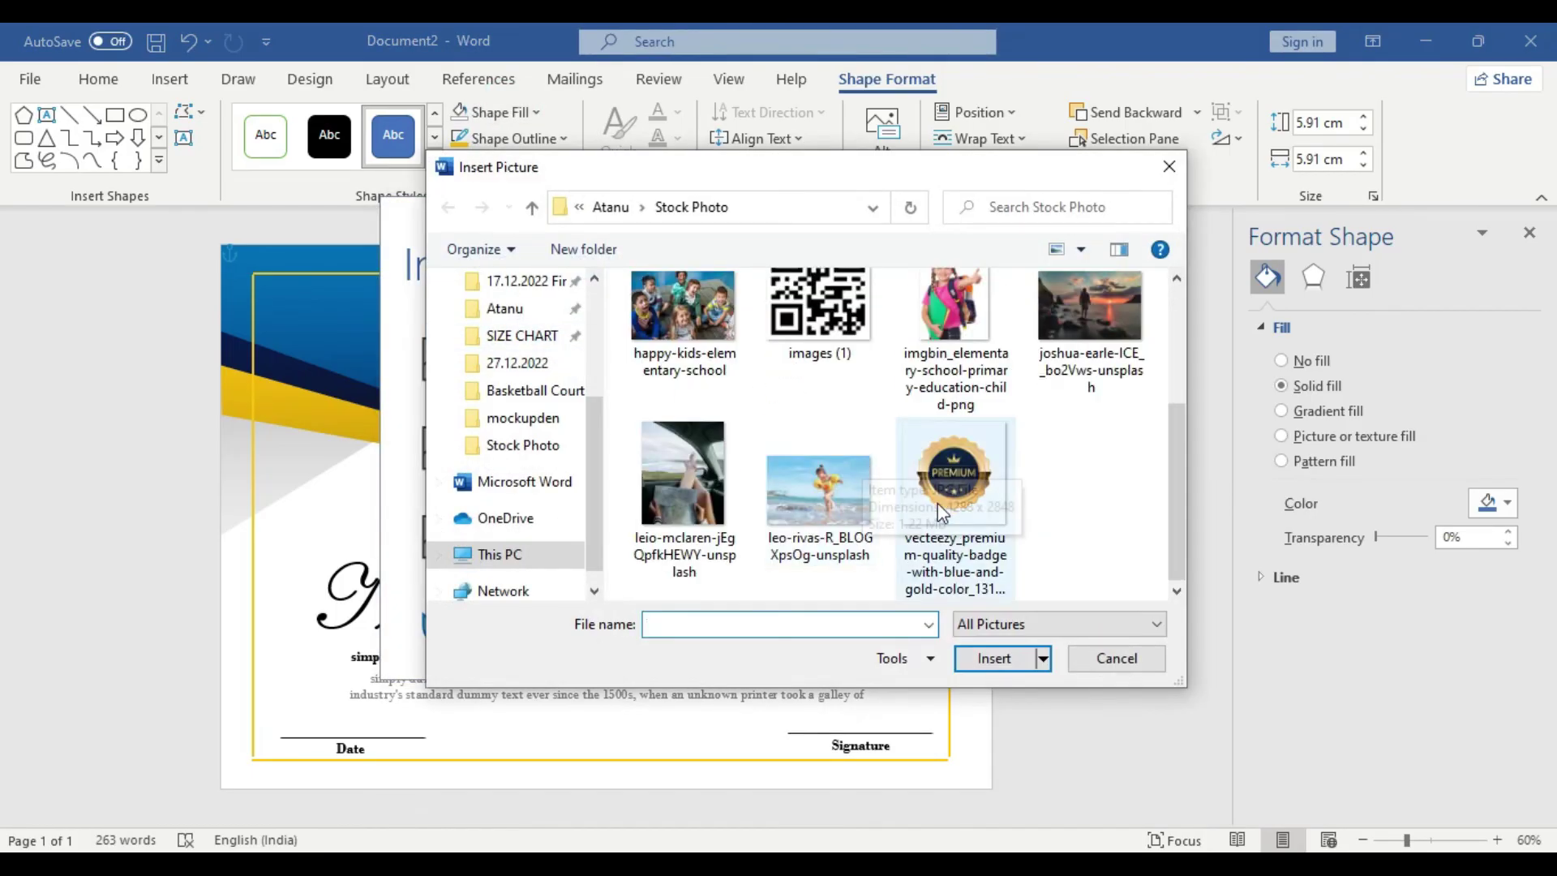
left_click(954, 478)
left_click(991, 658)
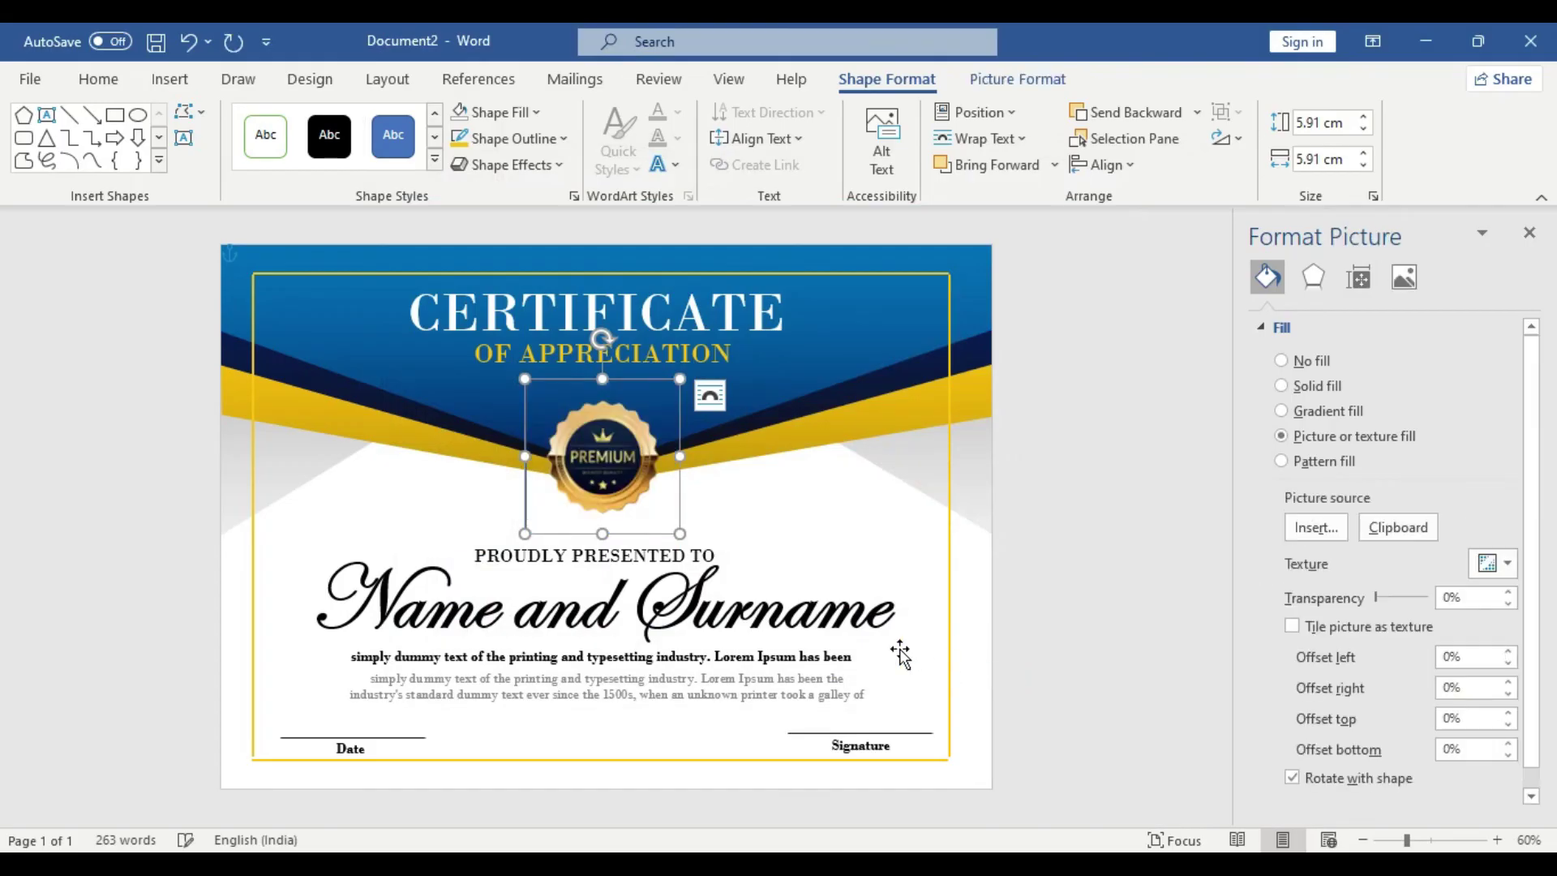
Step: Enlarge the badge under CERTIFICATE, remove its outline, and add a drop shadow
left_click_drag(682, 532, 736, 589)
left_click_drag(668, 492, 644, 455)
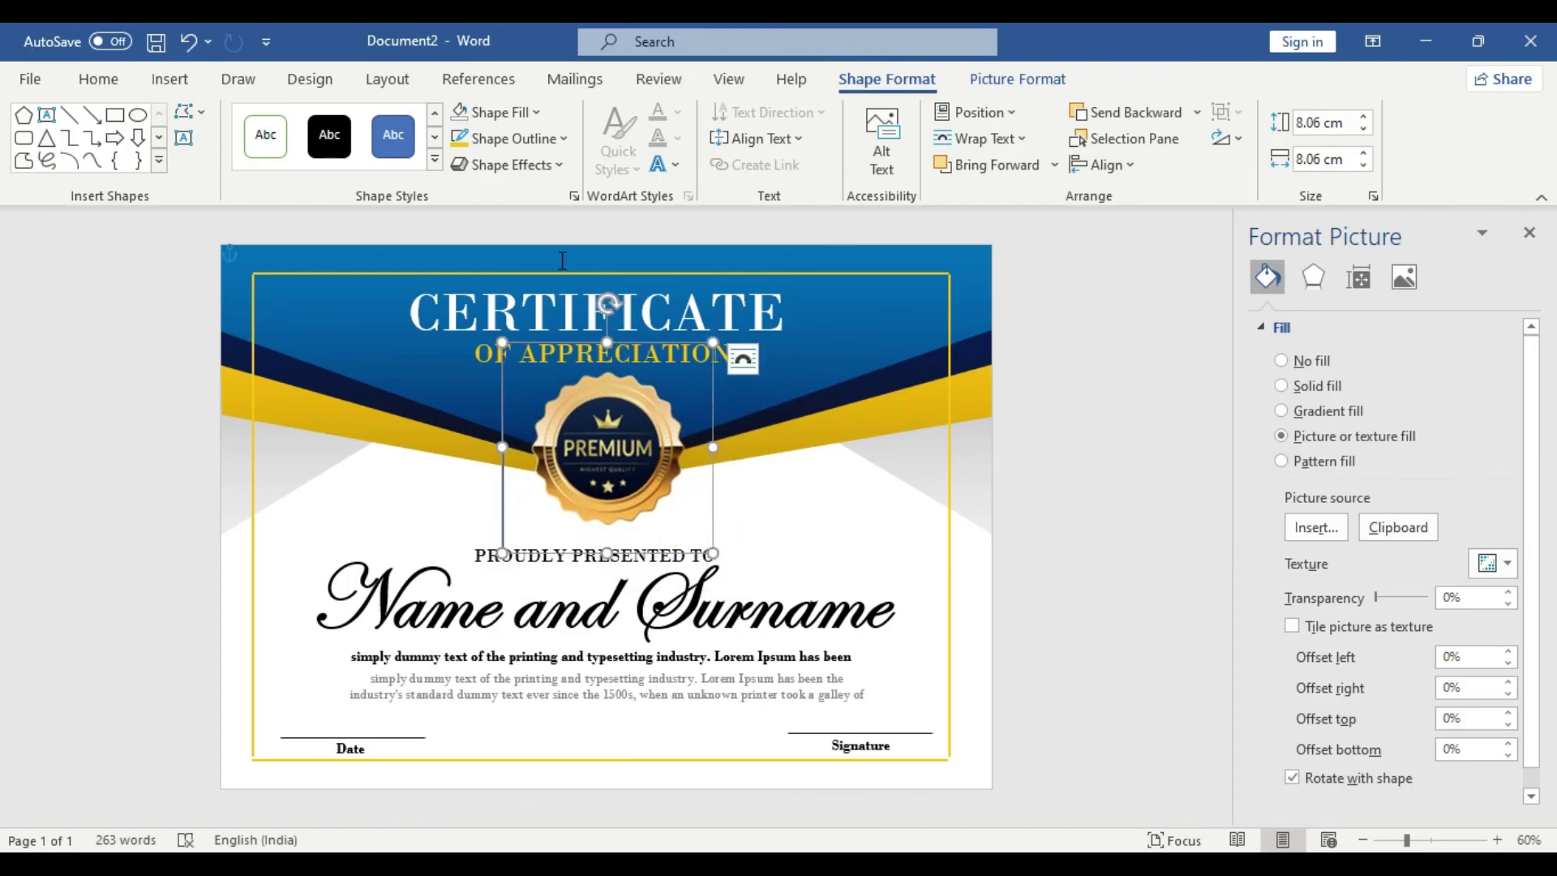
left_click(528, 149)
left_click(524, 389)
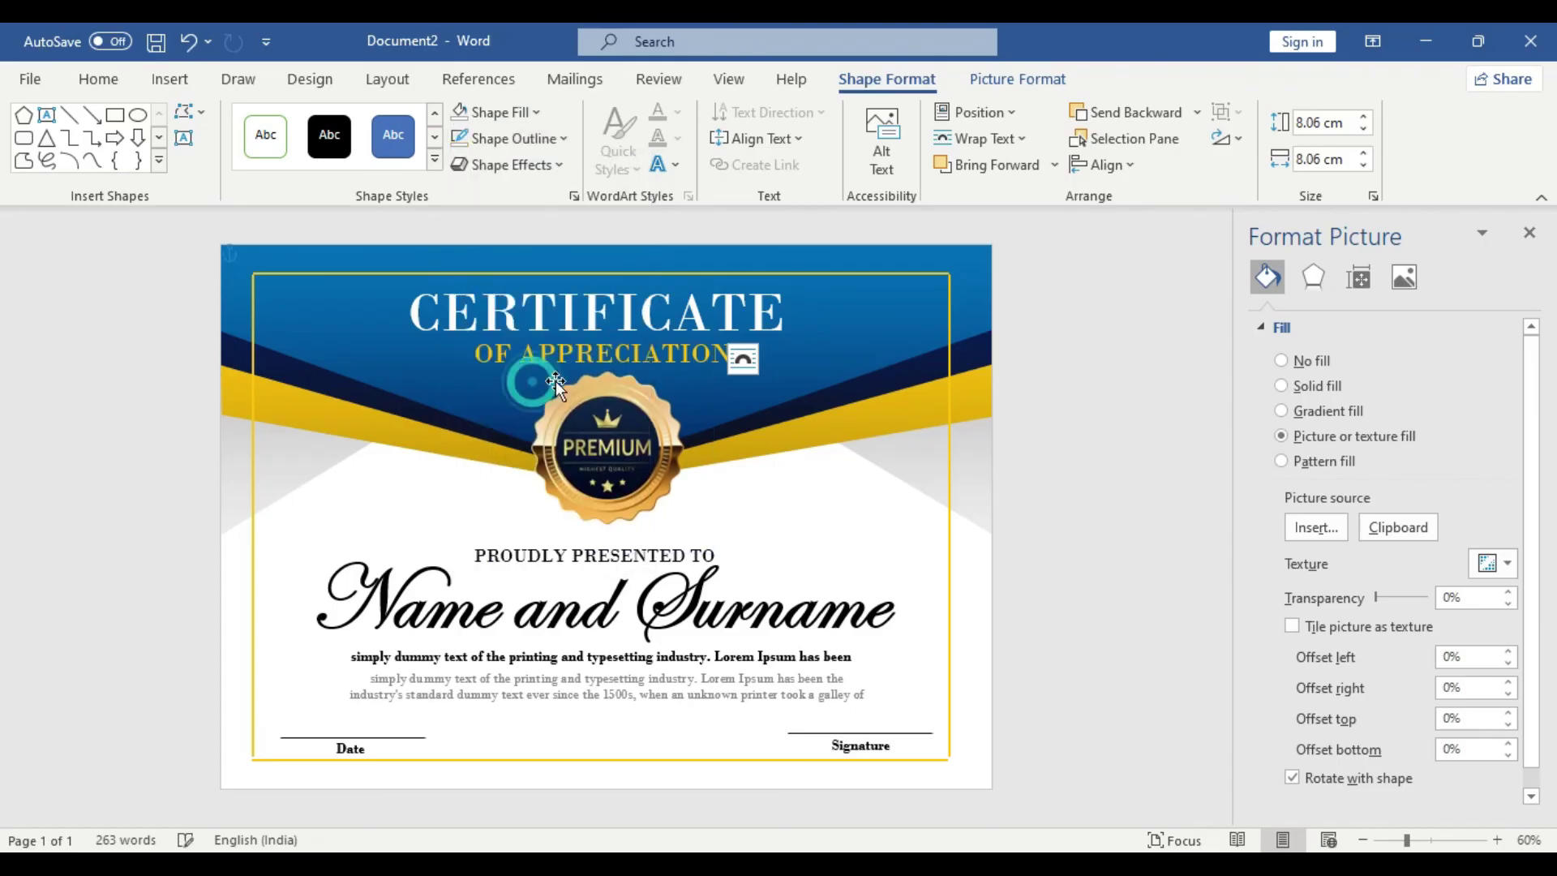
left_click(1313, 278)
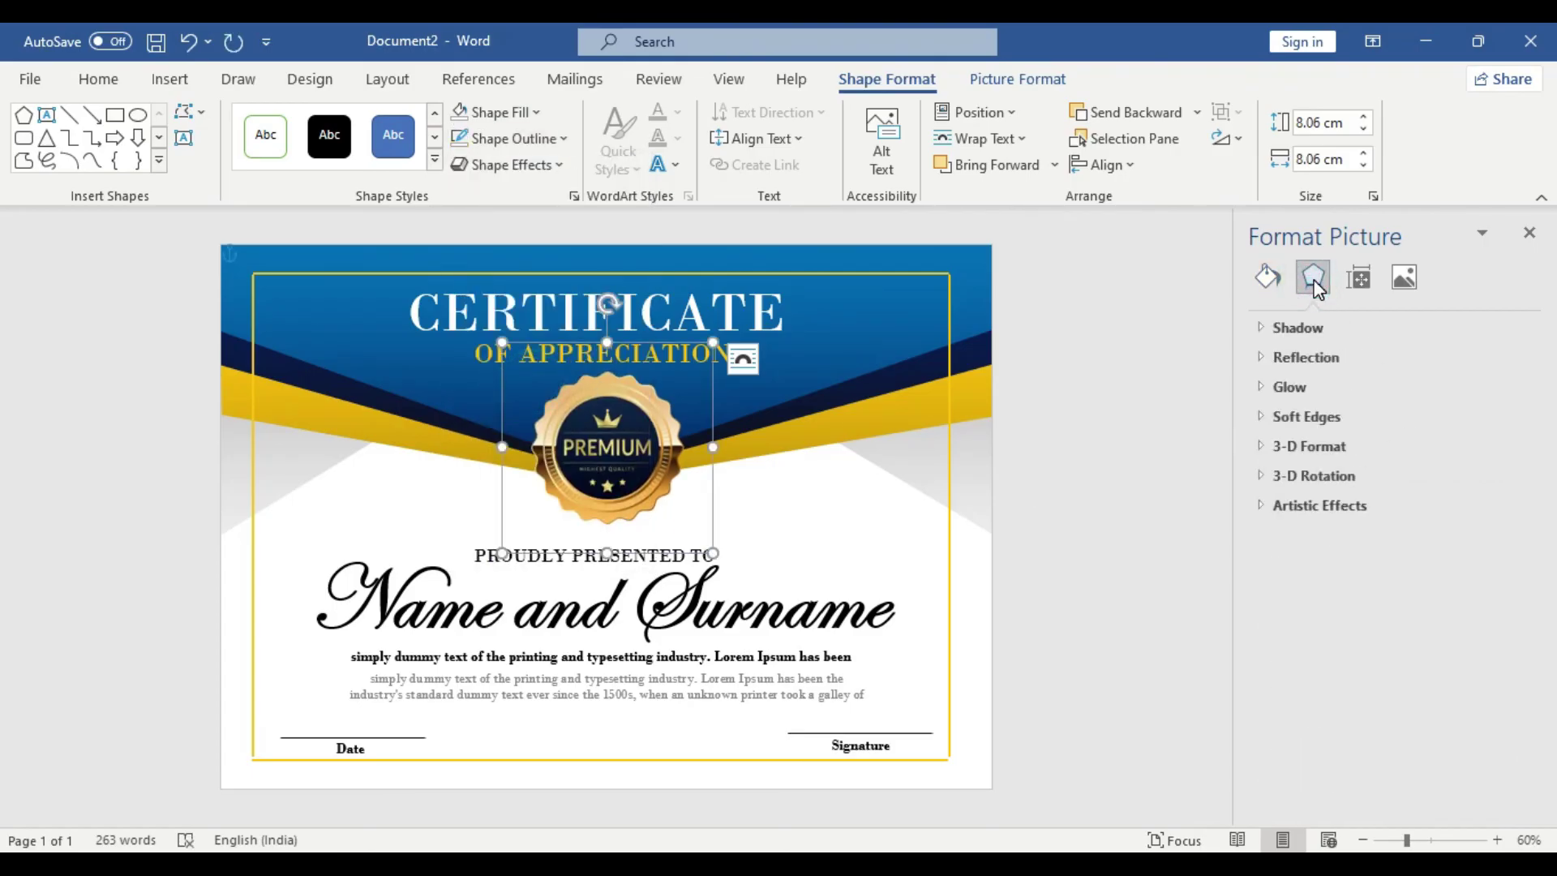
left_click(1262, 328)
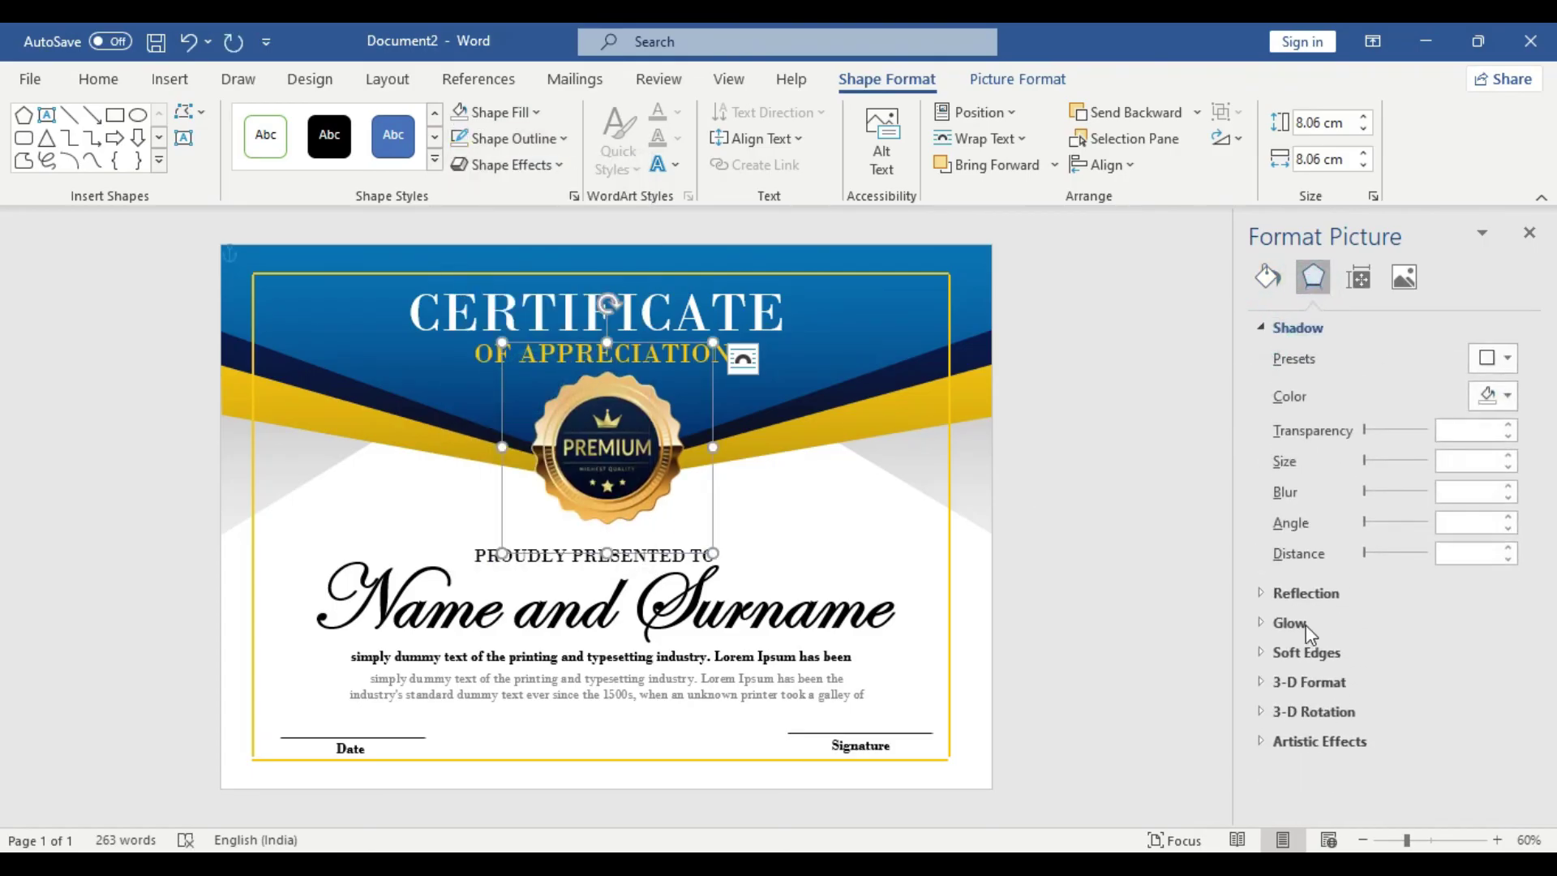
left_click_drag(1367, 555, 1366, 554)
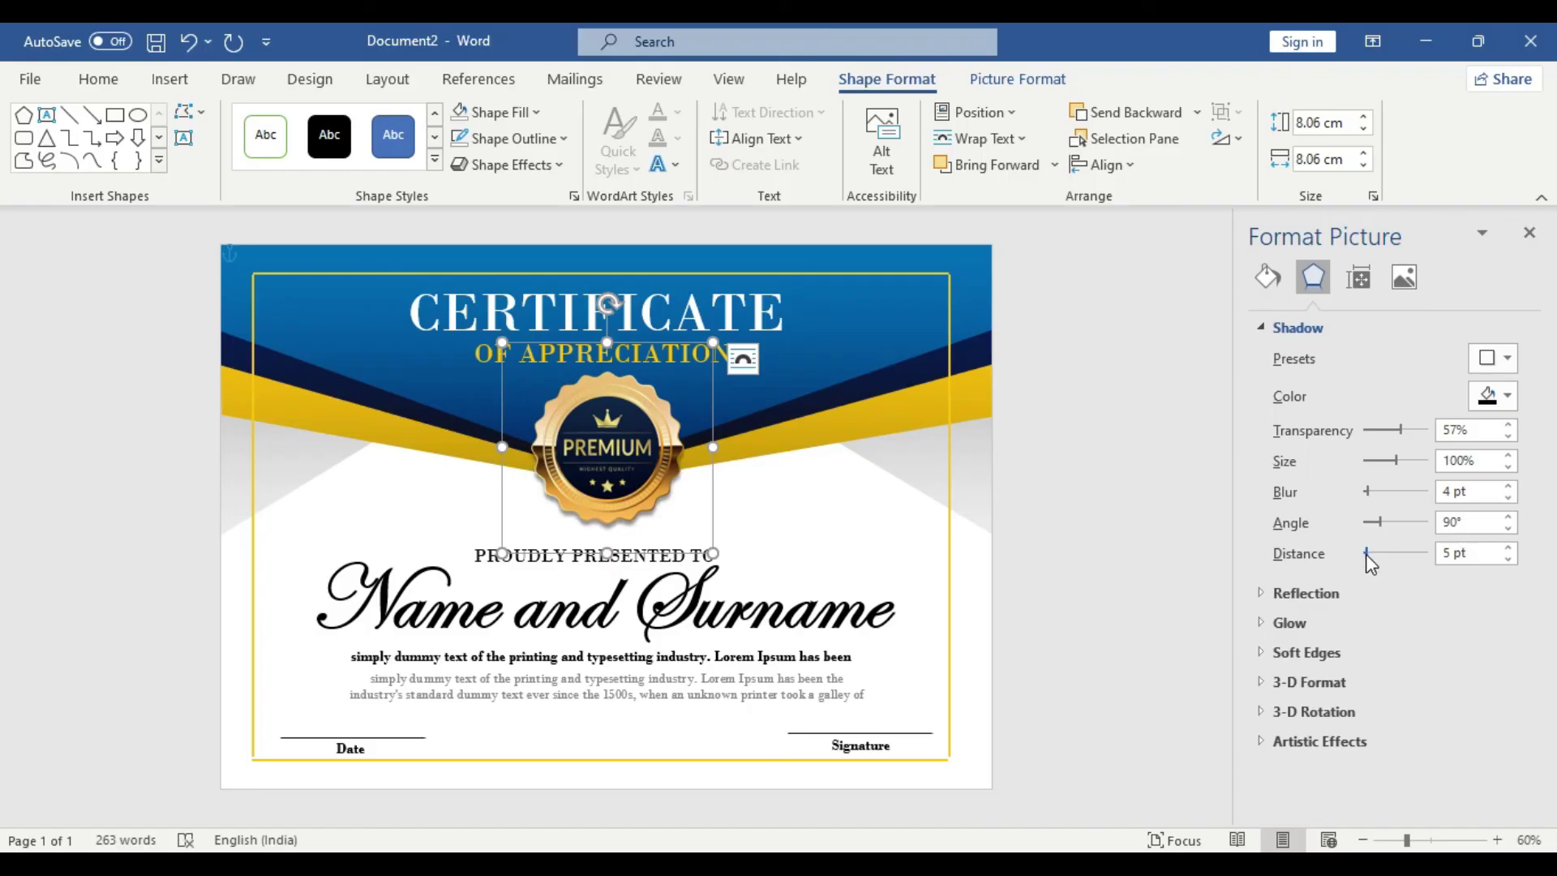
Step: Give the blue-yellow banner a drop shadow with 5 pt distance and 10 pt blur
left_click(882, 422)
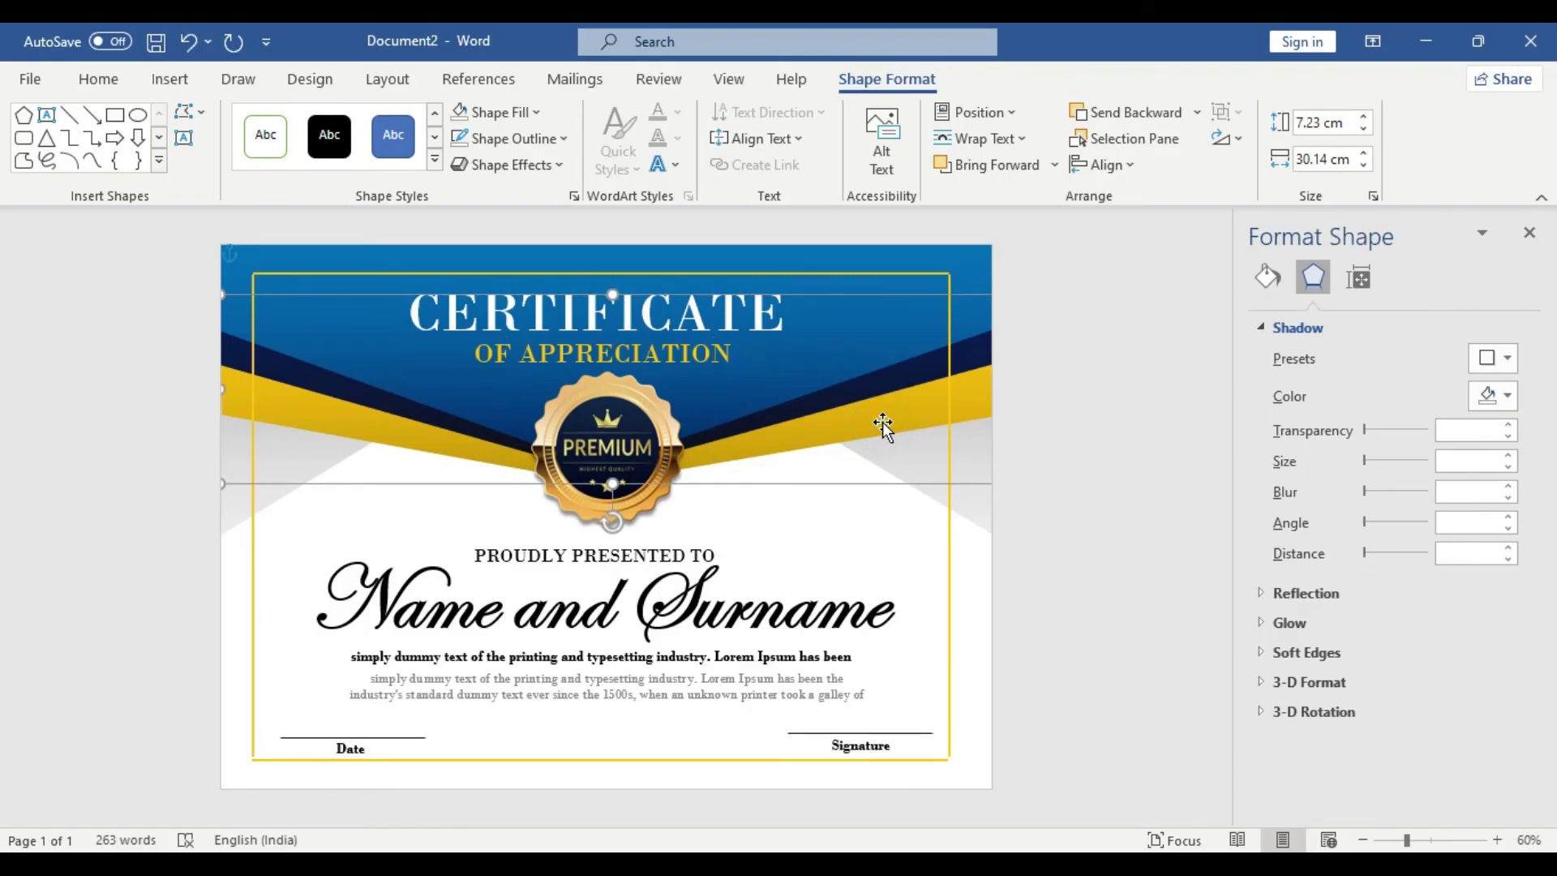
left_click(1365, 553)
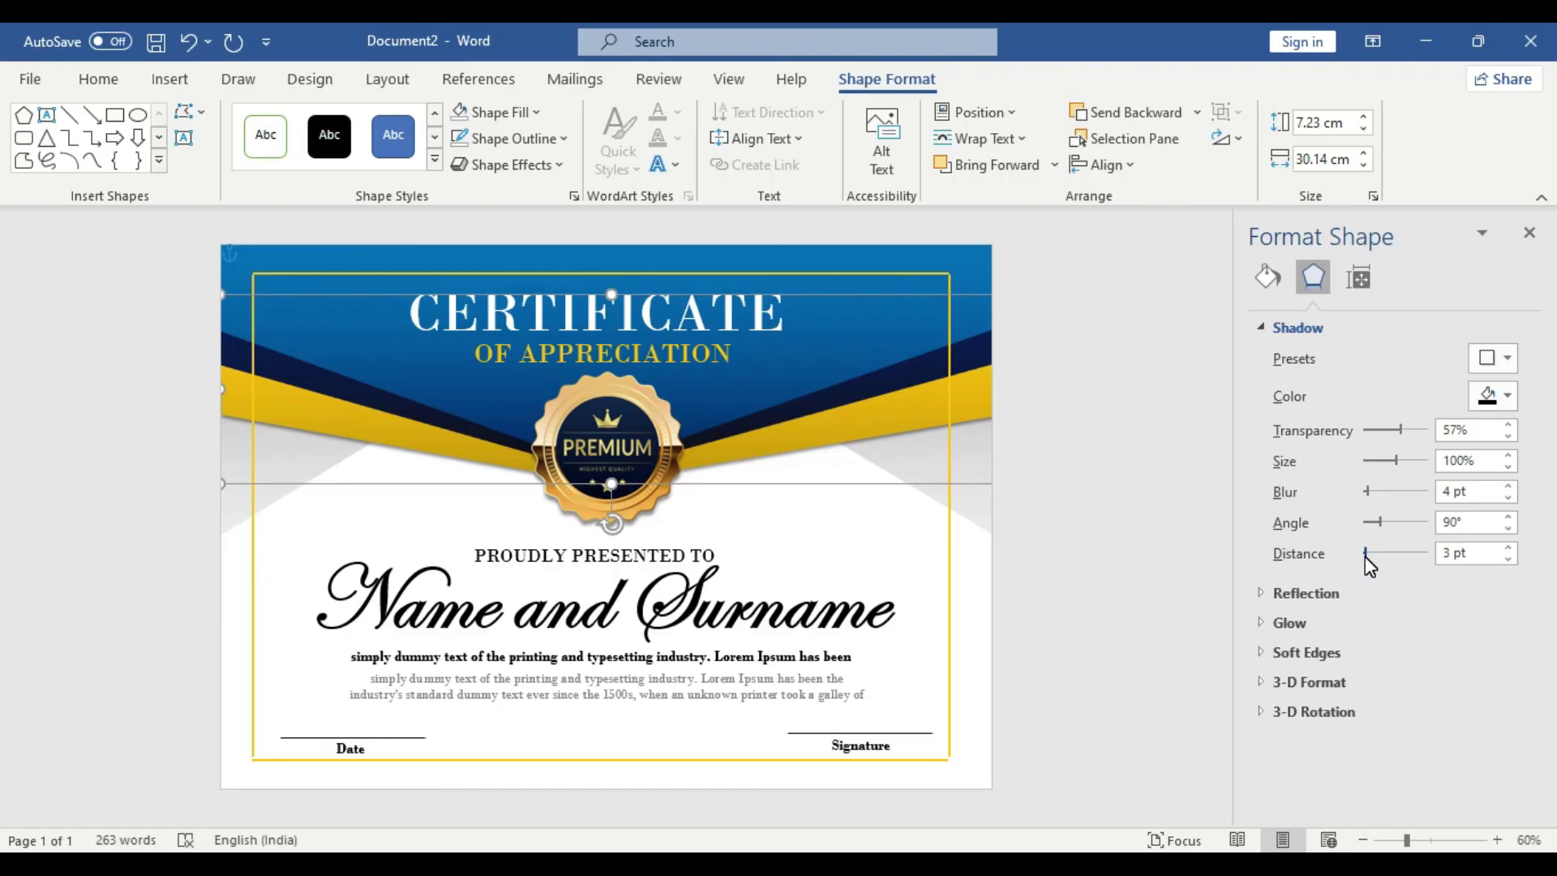
left_click(1507, 547)
left_click(1508, 547)
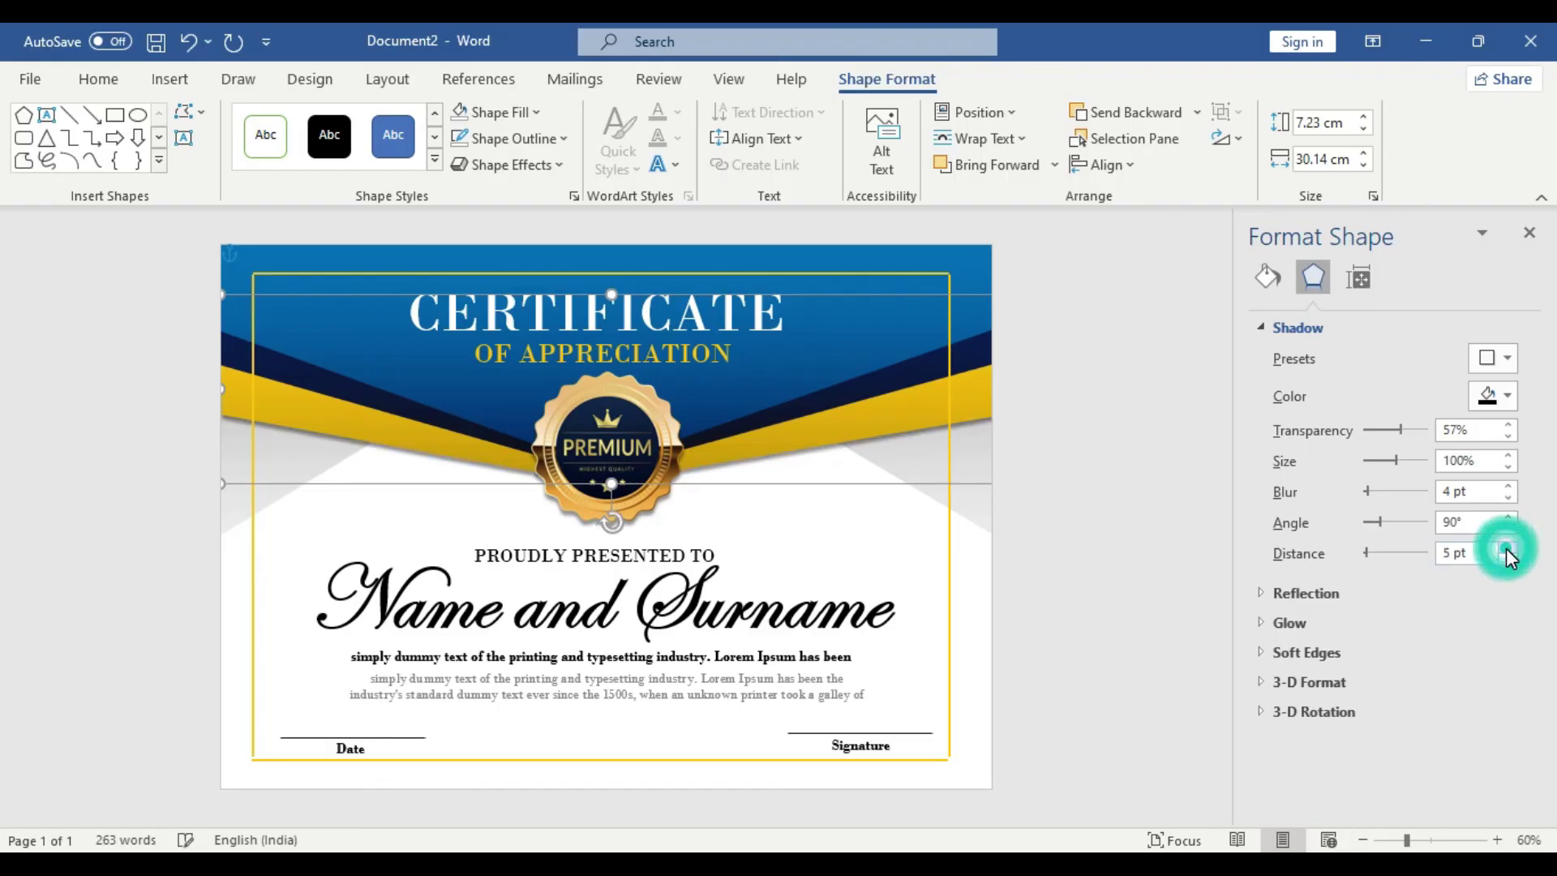
left_click(1369, 493)
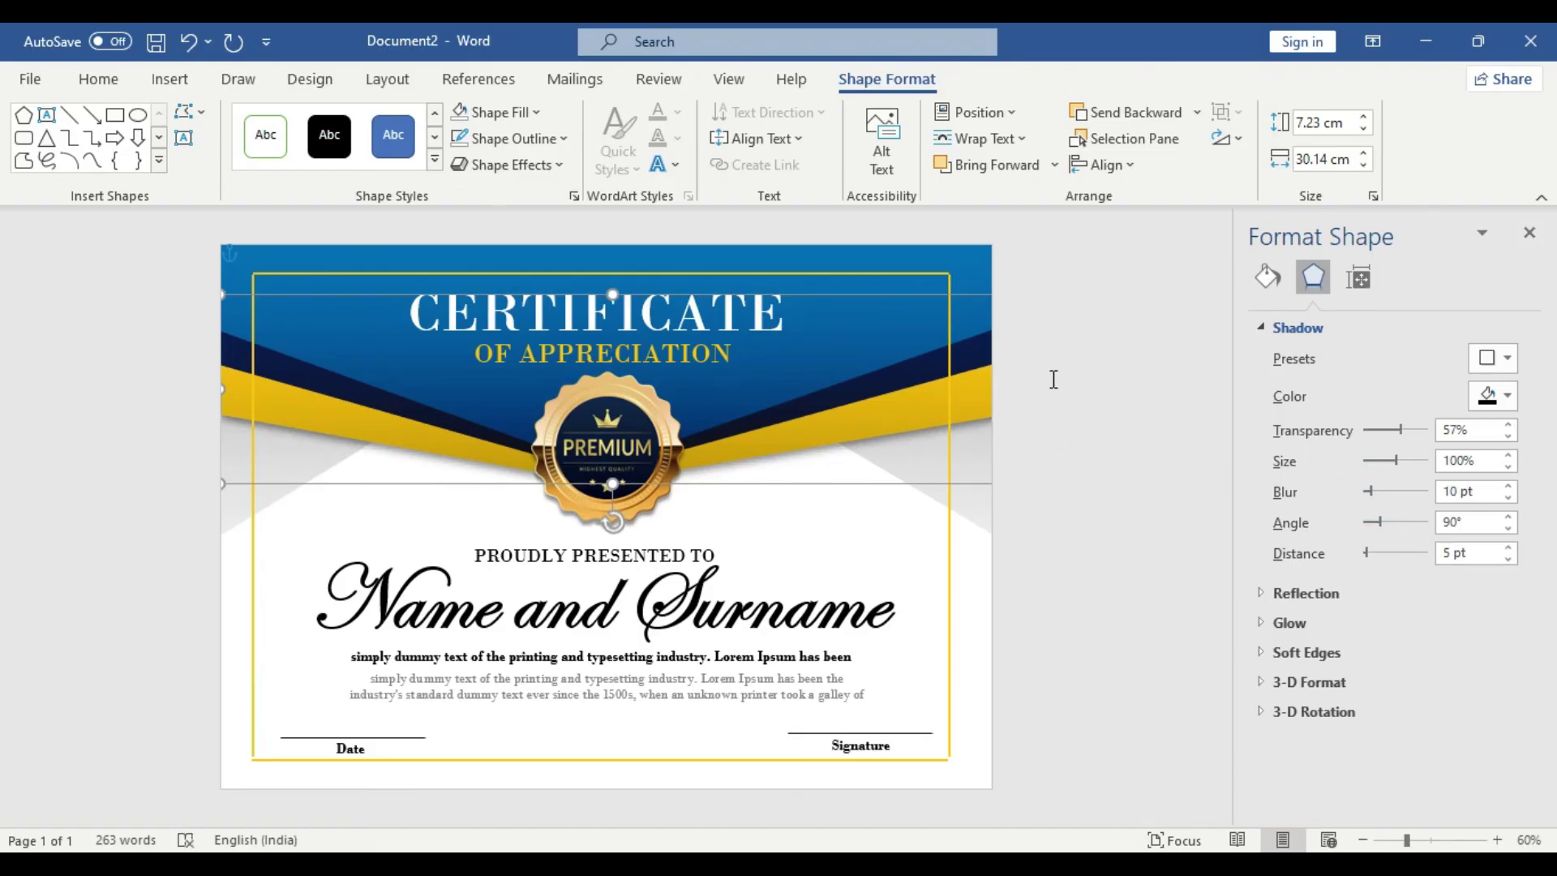
left_click(1025, 403)
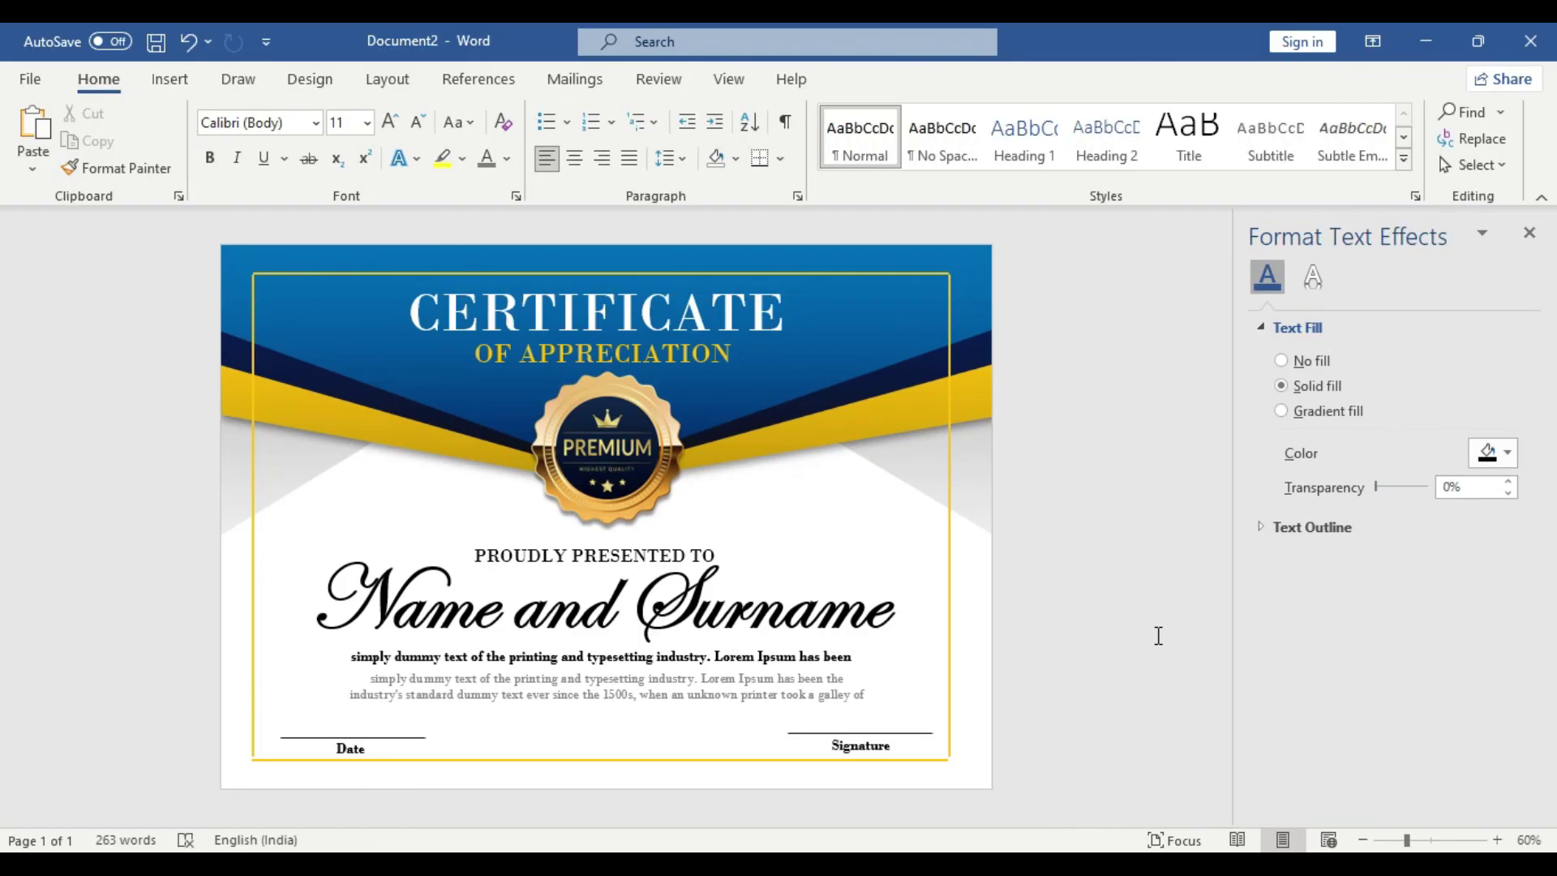